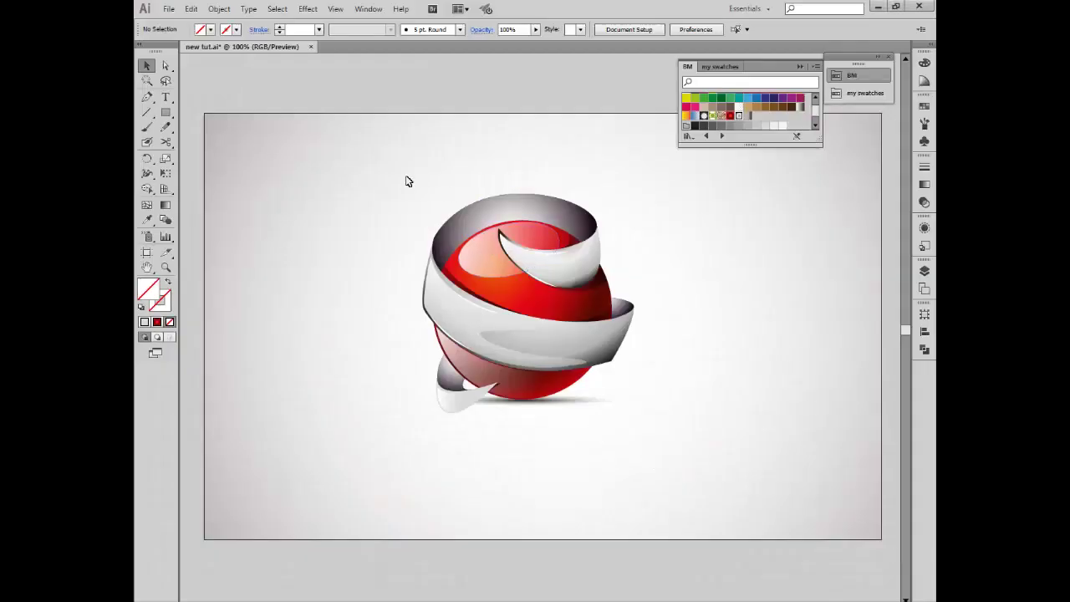
# - Marquee-select the red sphere with its gradient shading paths and delete them
pyautogui.moveTo(422, 275); pyautogui.dragTo(641, 485)
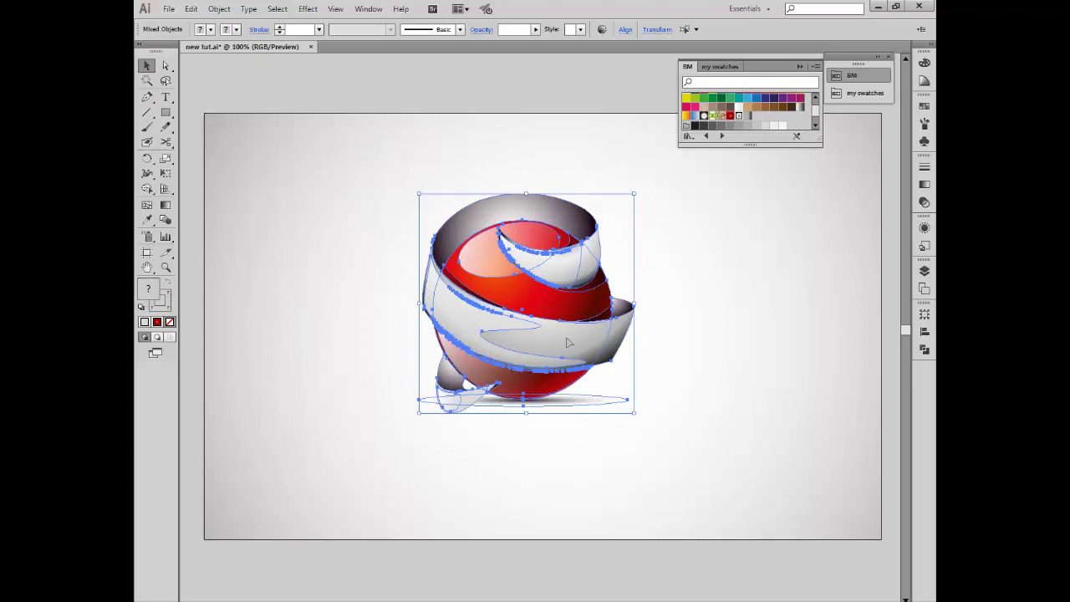
pyautogui.click(715, 372)
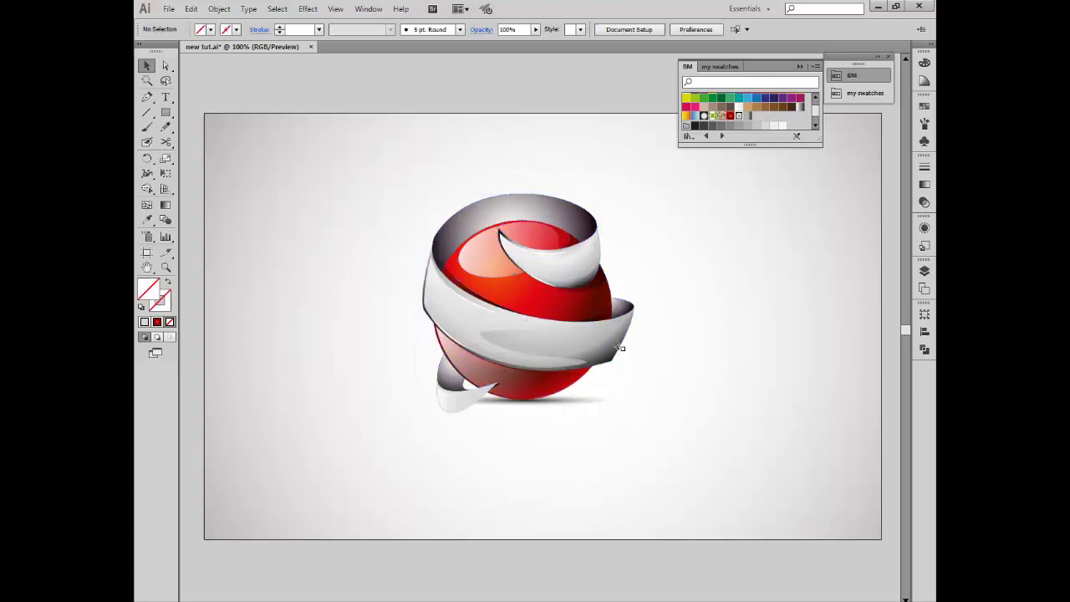
pyautogui.click(590, 345)
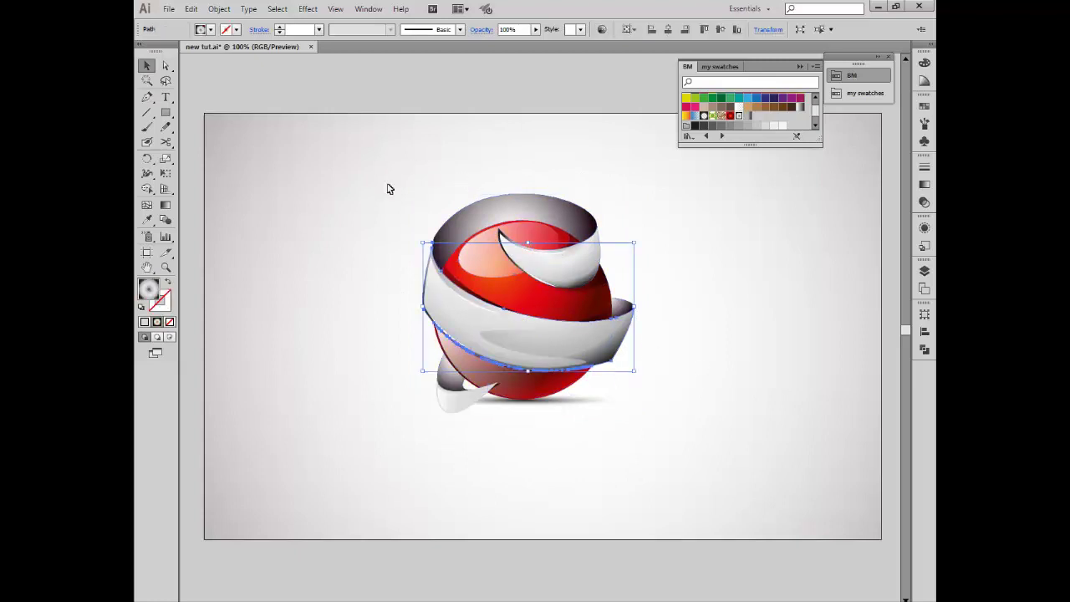
pyautogui.moveTo(387, 158); pyautogui.dragTo(633, 423)
pyautogui.press('Delete')
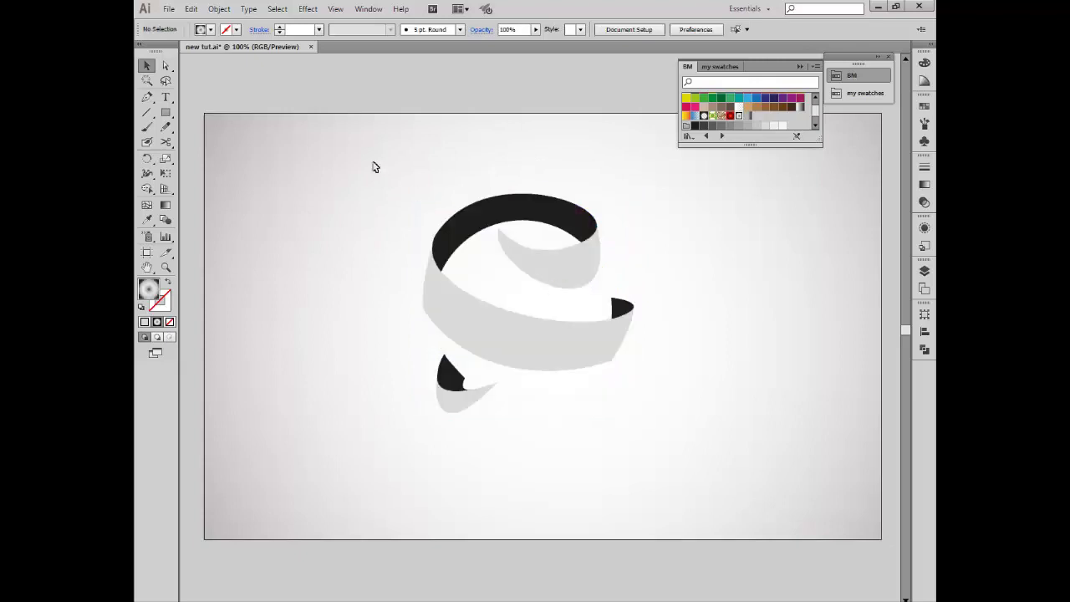
# - Lock the background rectangle with Ctrl+2
pyautogui.moveTo(374, 166); pyautogui.dragTo(311, 272)
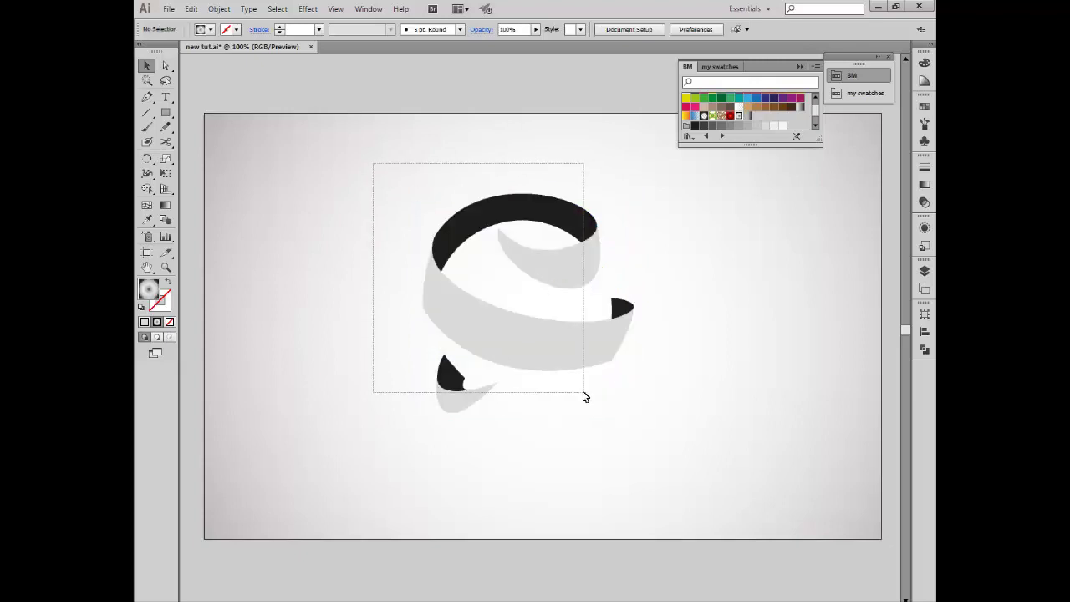
pyautogui.click(312, 271)
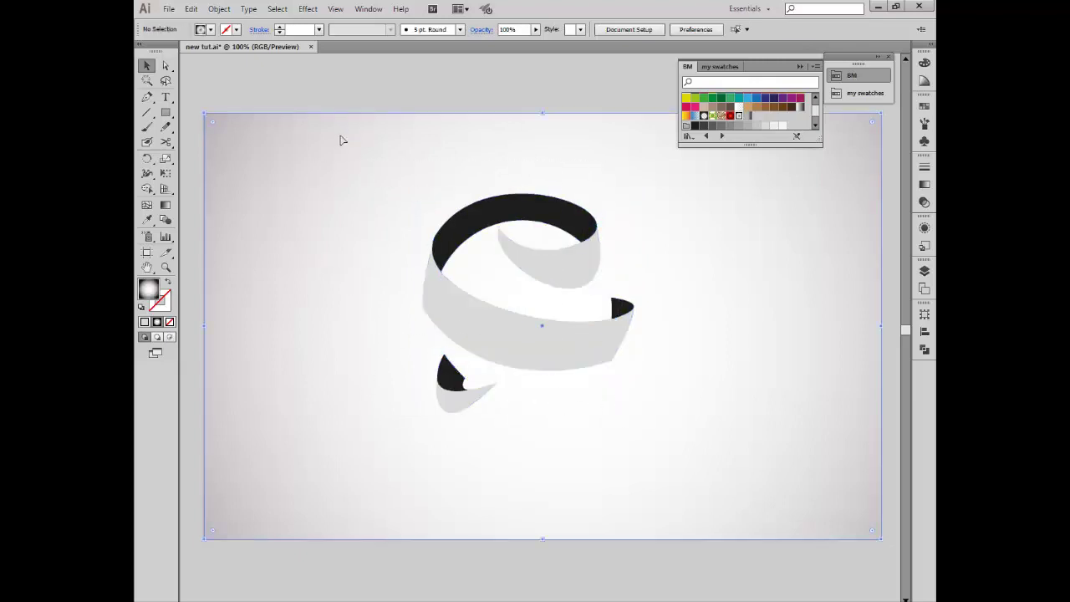
pyautogui.hotkey('ctrl', '2')
# - Move the ribbon pieces to the left and place a duplicate on the right
pyautogui.moveTo(378, 190); pyautogui.dragTo(642, 441)
pyautogui.moveTo(493, 358); pyautogui.dragTo(302, 342)
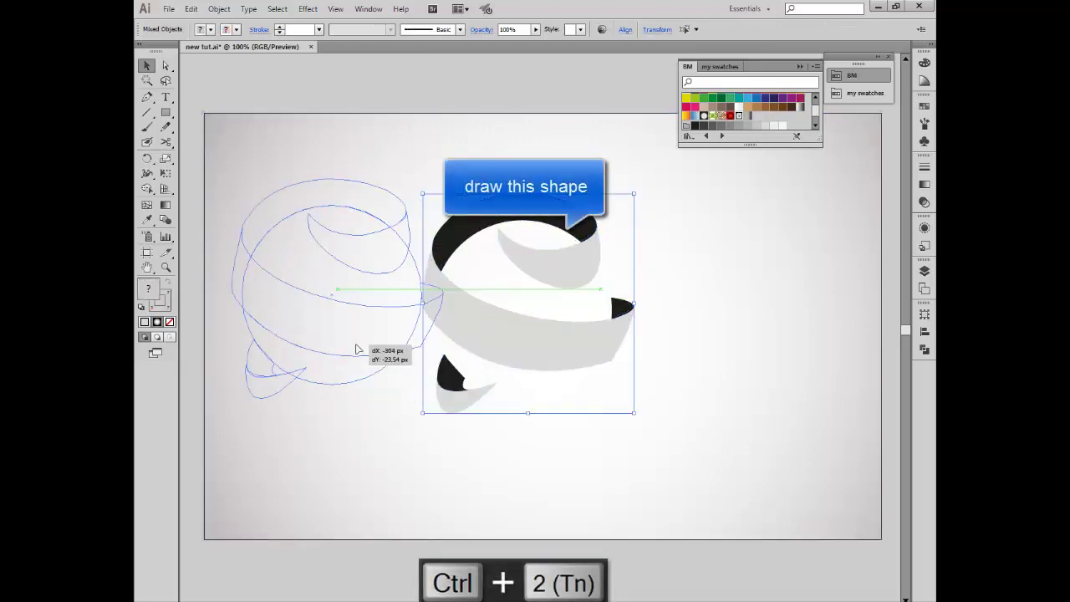
pyautogui.moveTo(490, 353); pyautogui.dragTo(655, 349)
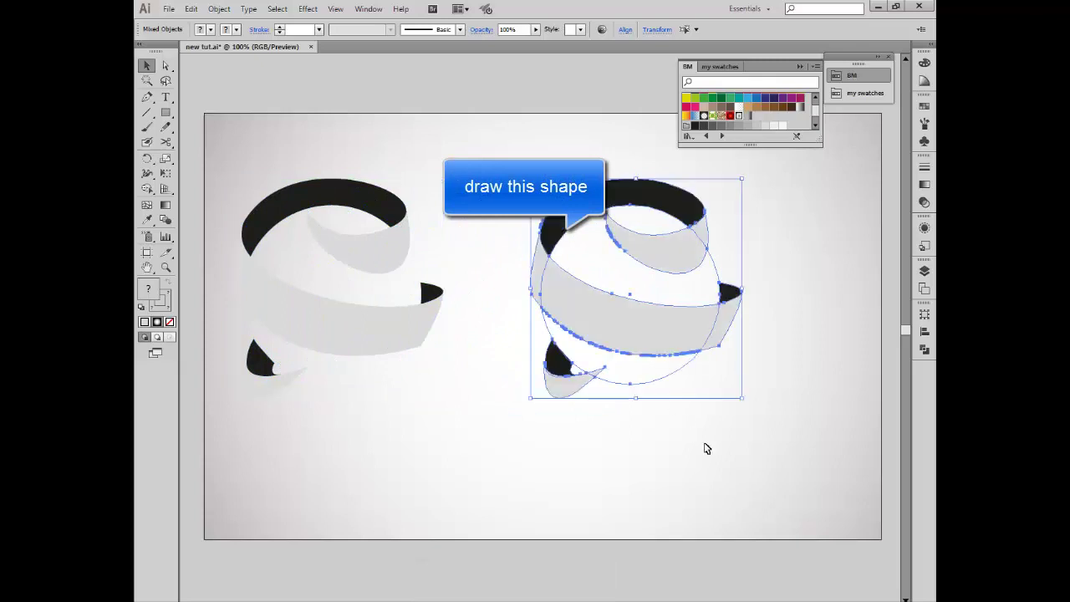
pyautogui.click(707, 447)
pyautogui.click(311, 203)
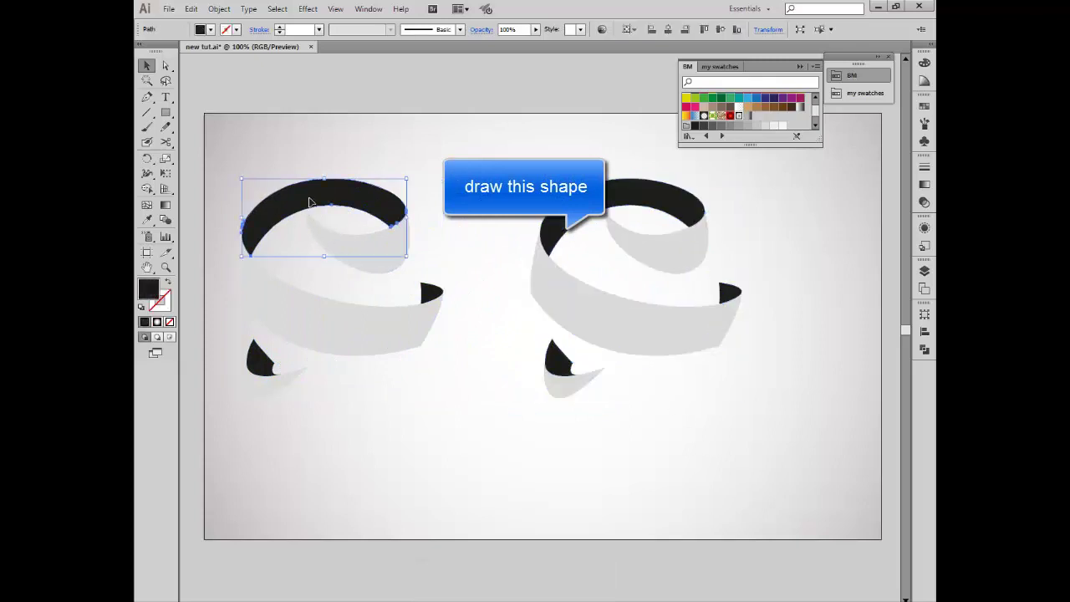
# - Draw a yellow-filled circle over the left ribbon
pyautogui.press('l')
pyautogui.moveTo(331, 294); pyautogui.dragTo(372, 385)
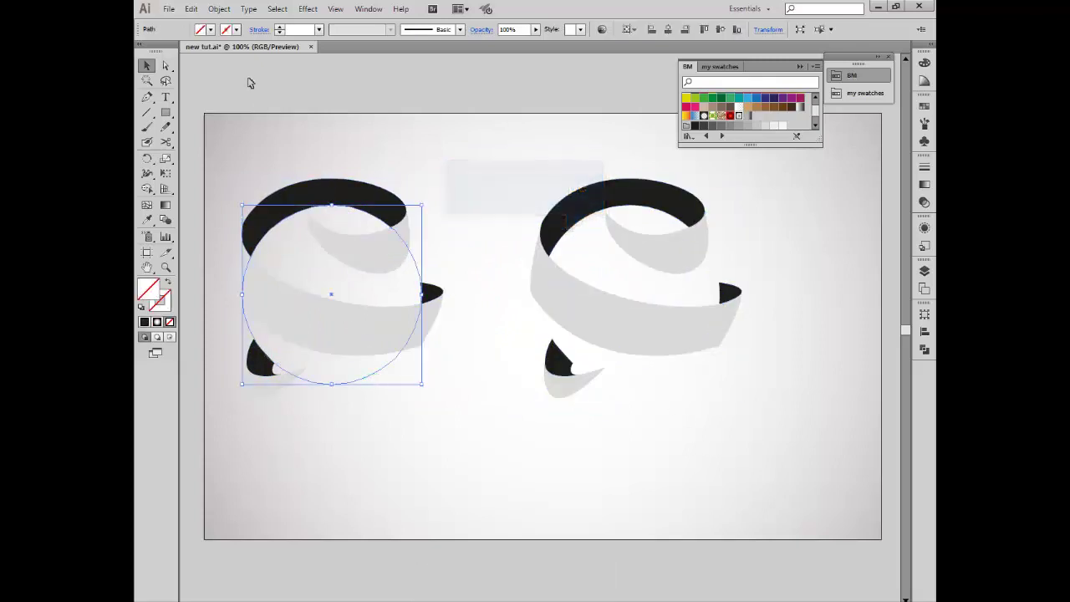
pyautogui.click(237, 29)
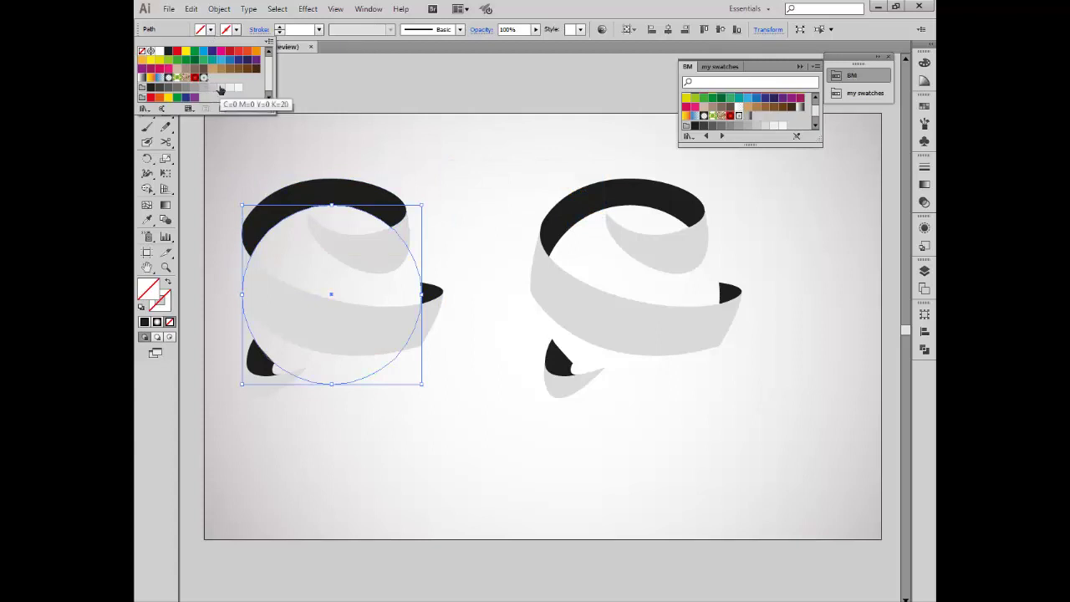
pyautogui.click(160, 61)
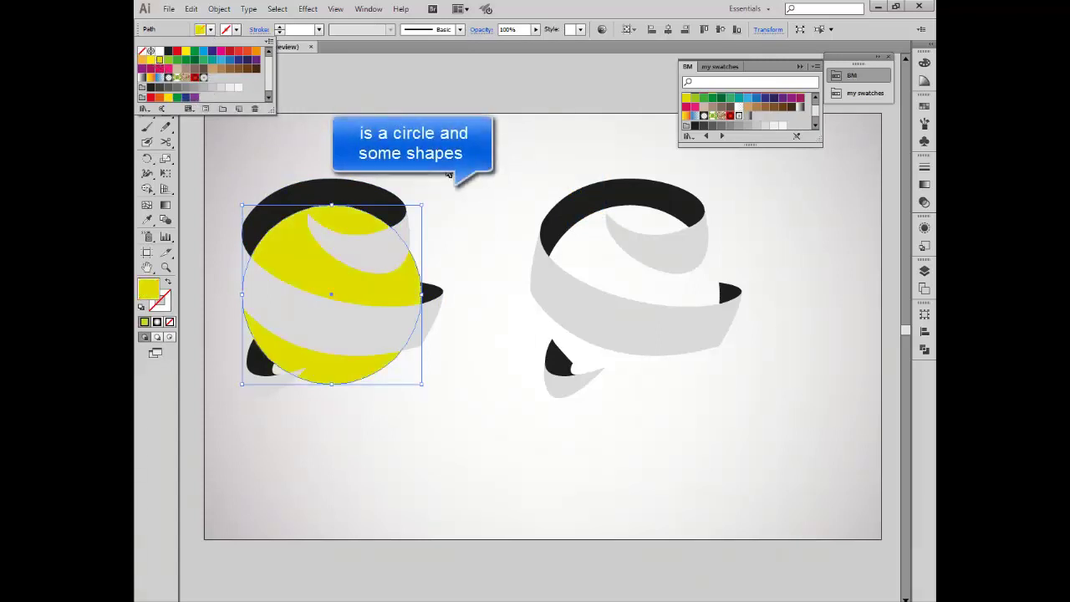
# - Recolour the wide ribbon band darker grey and the inner crescent grey
pyautogui.click(430, 322)
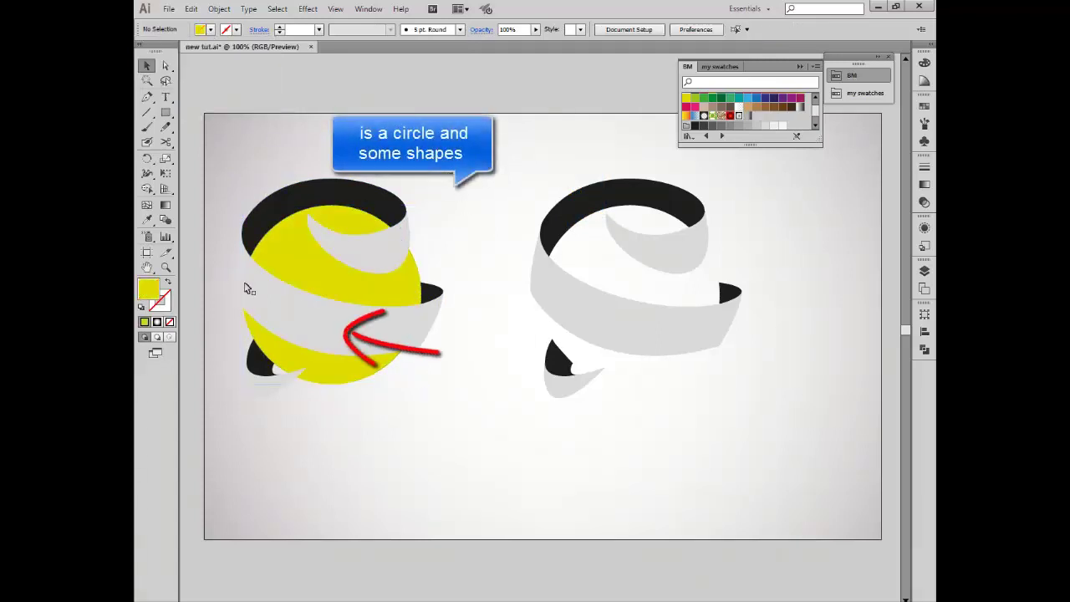
pyautogui.click(210, 30)
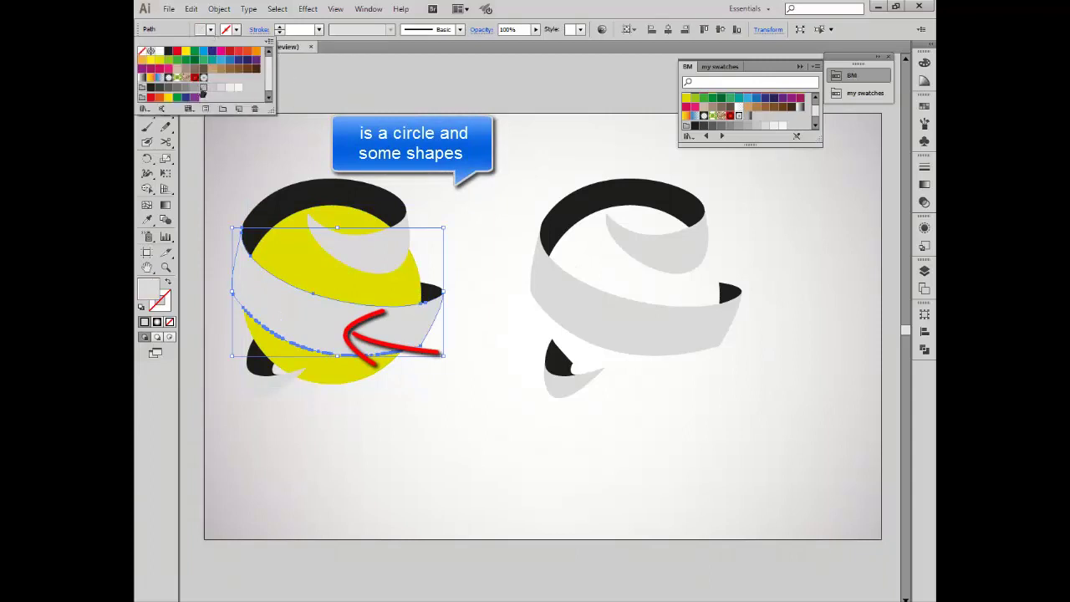
pyautogui.click(201, 89)
pyautogui.click(383, 260)
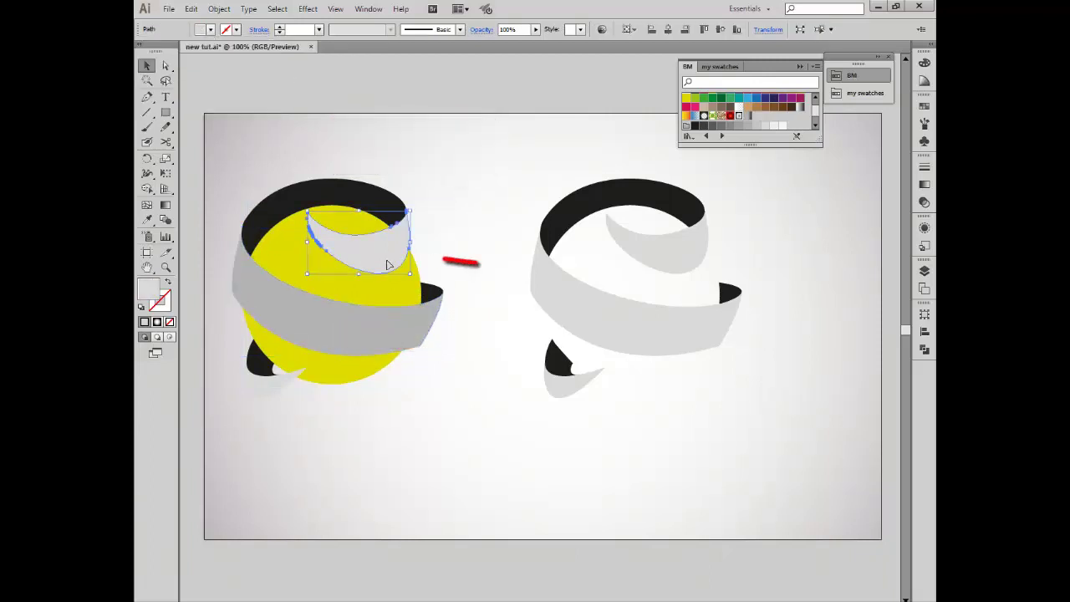
pyautogui.click(210, 29)
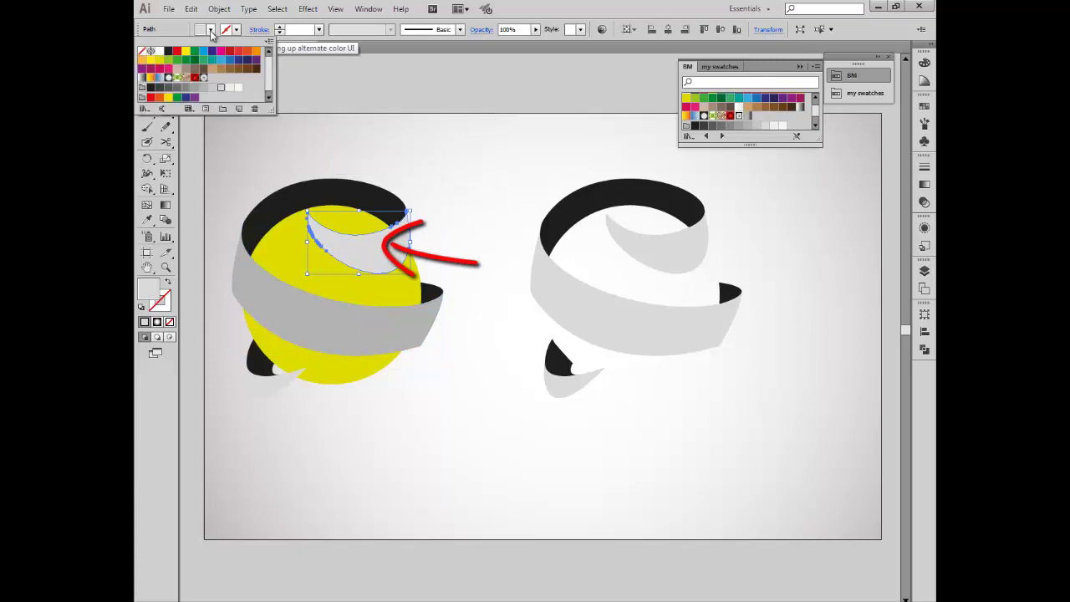
pyautogui.click(186, 95)
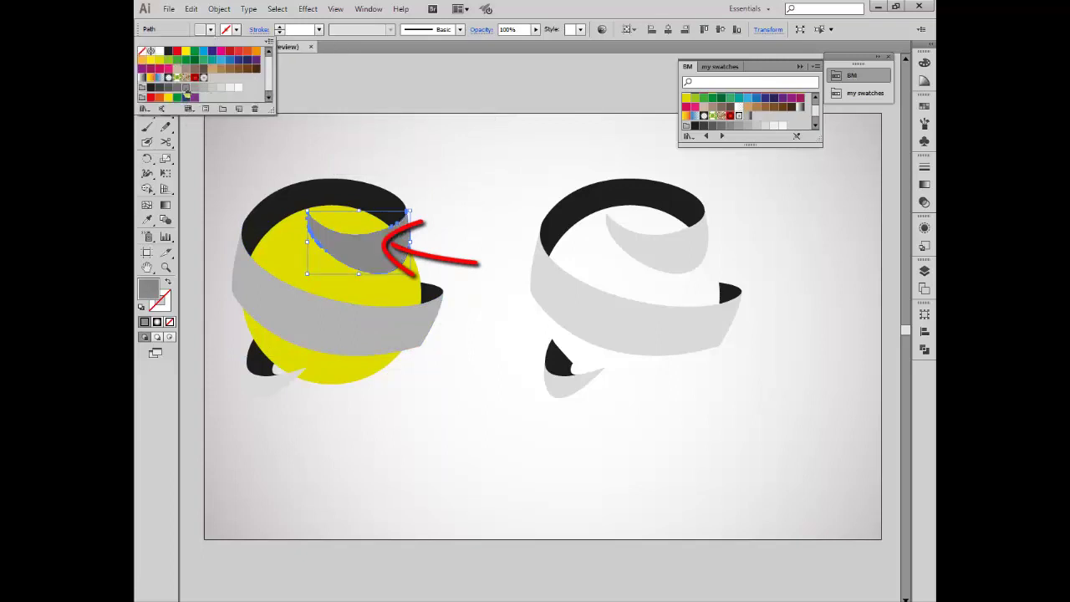
pyautogui.click(467, 279)
# - Give the lower-left crescent the band's grey using the Eyedropper
pyautogui.click(256, 392)
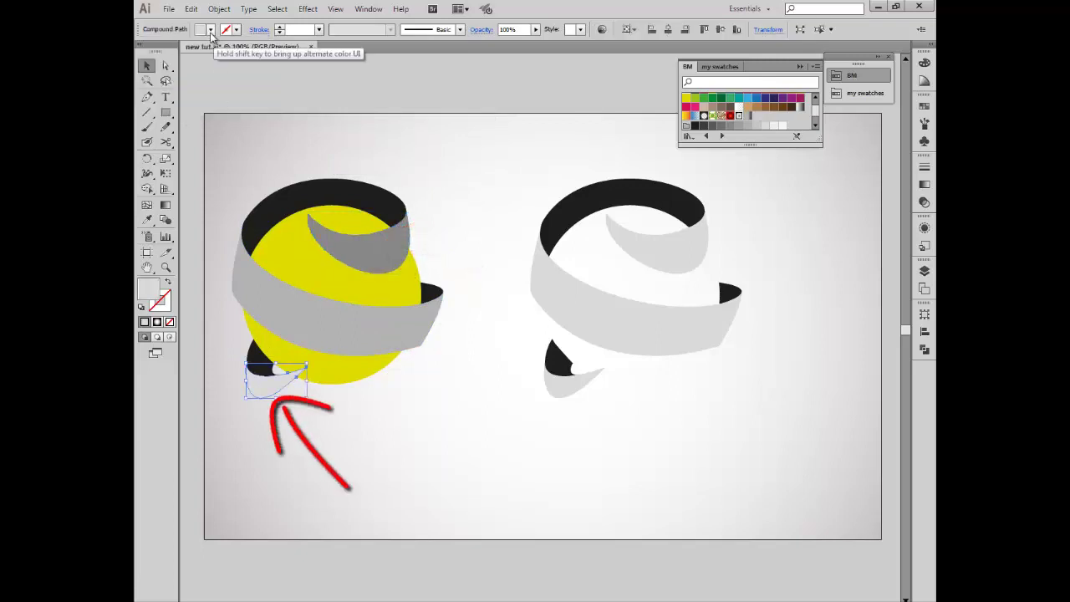
pyautogui.press('i')
pyautogui.click(374, 319)
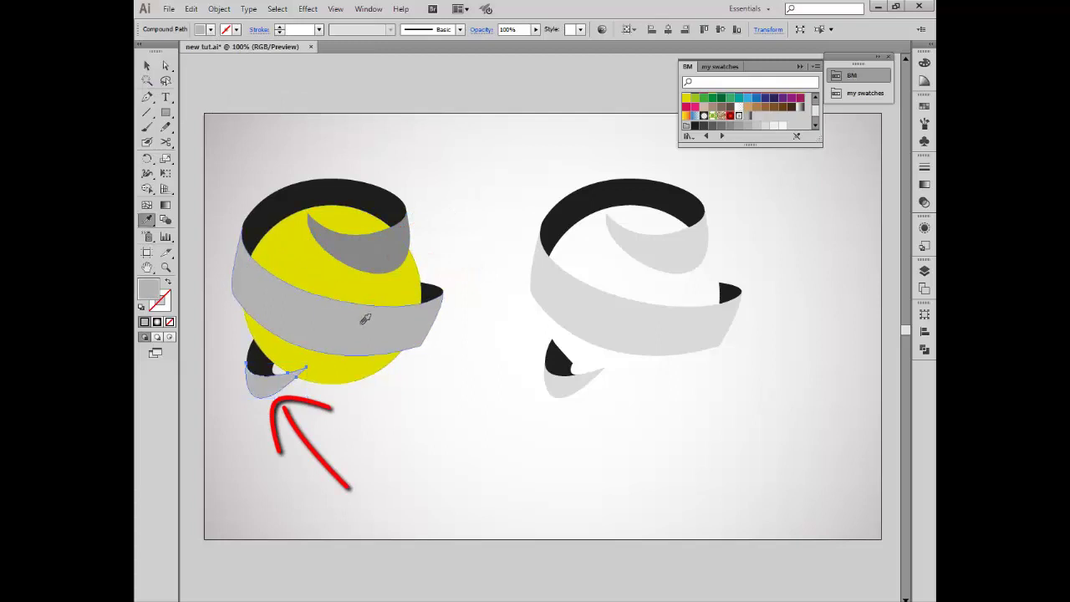
pyautogui.click(147, 66)
pyautogui.click(259, 357)
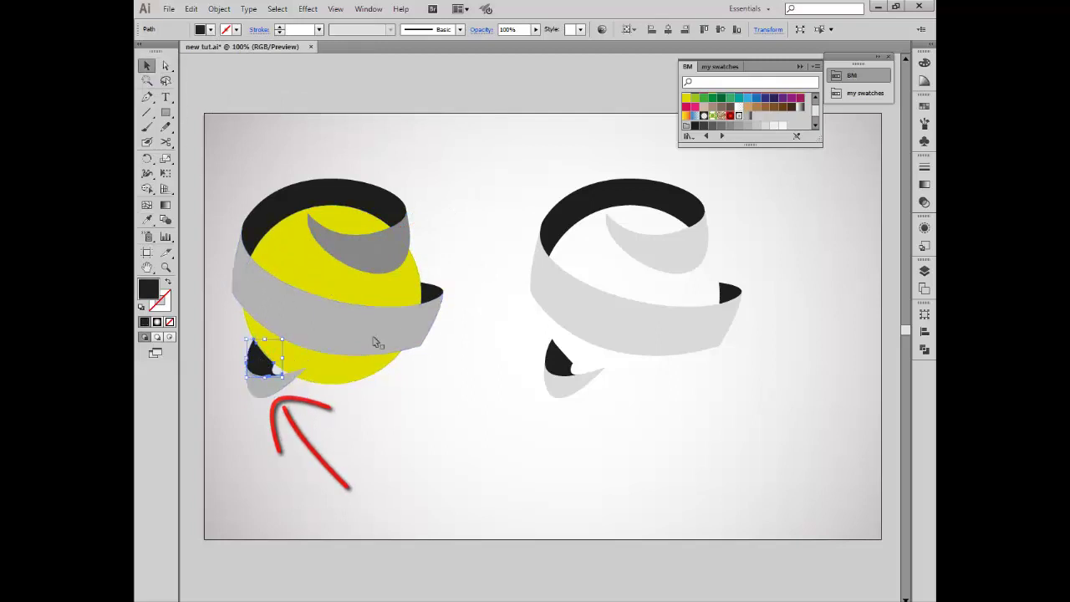
pyautogui.click(454, 243)
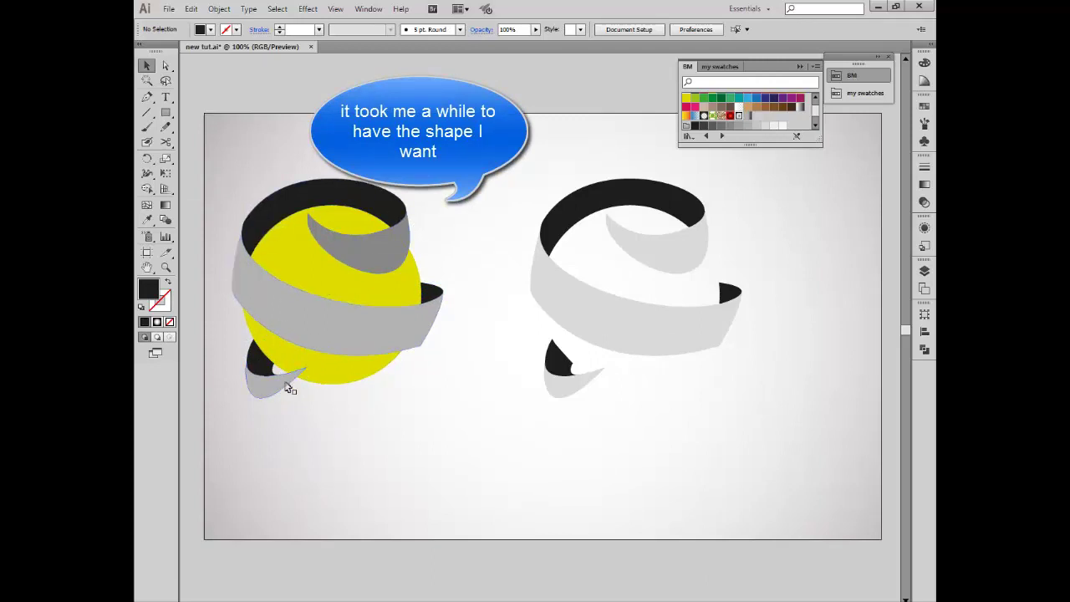
# - Fill the right ribbon's circle with a radial gradient highlighted toward the upper left
pyautogui.moveTo(483, 417); pyautogui.dragTo(441, 408)
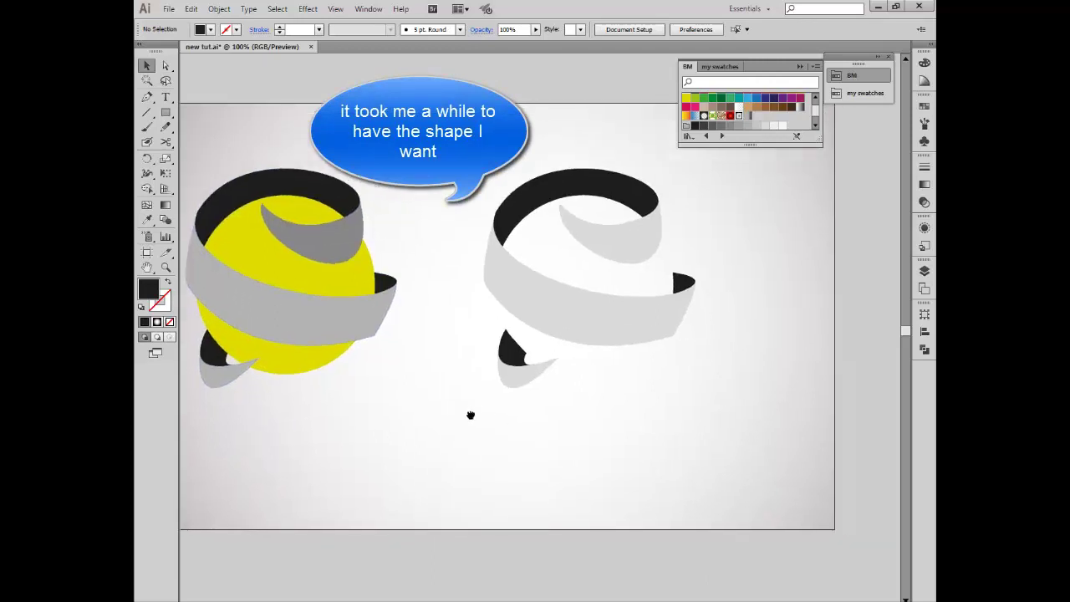
pyautogui.click(599, 376)
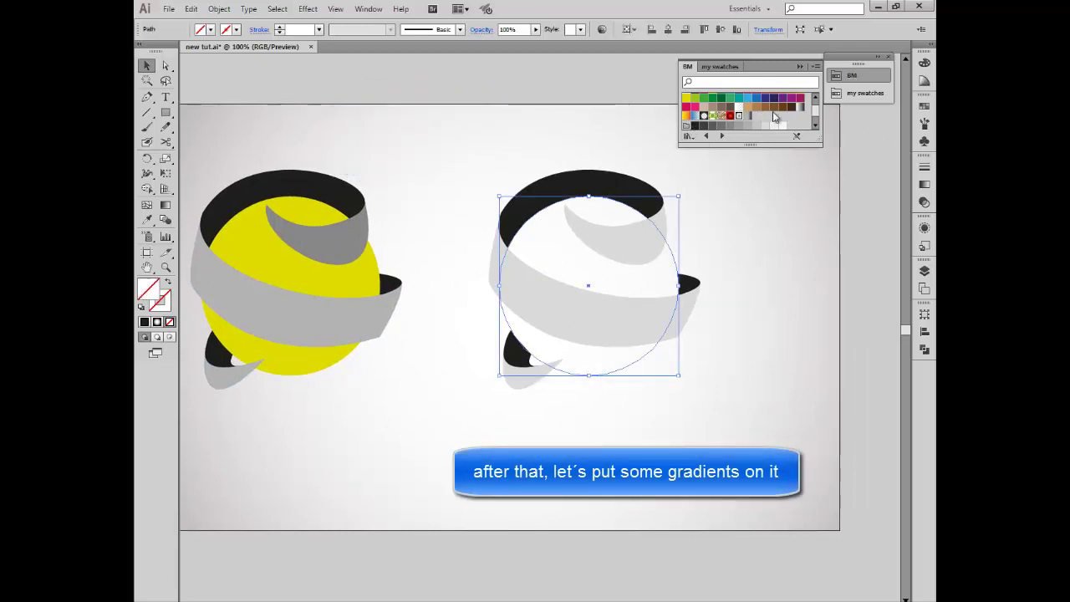
pyautogui.press('.')
pyautogui.press('g')
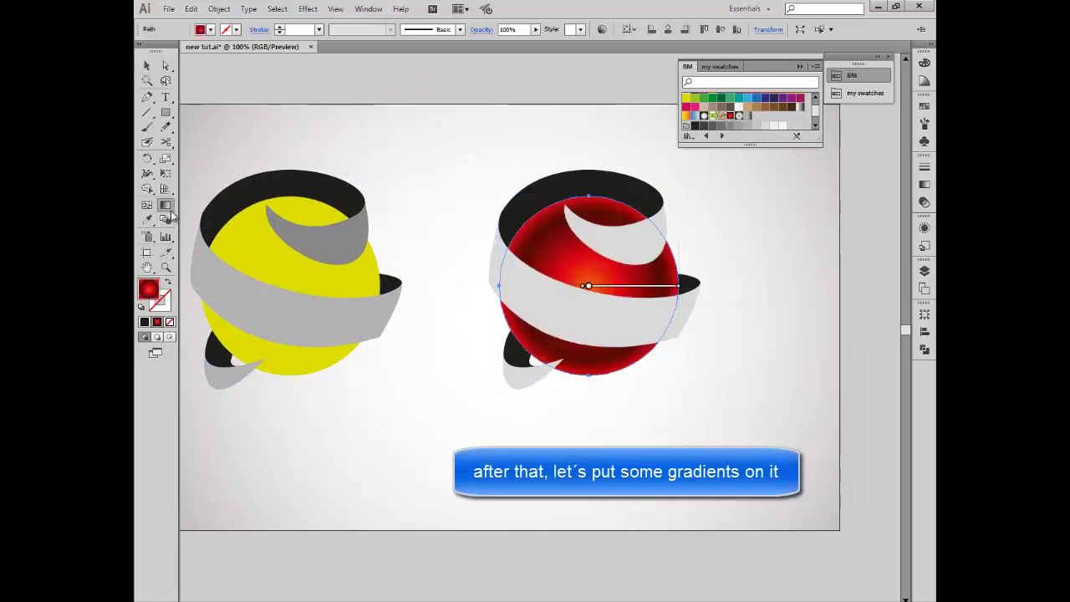
pyautogui.moveTo(549, 230)
pyautogui.mouseDown()
pyautogui.moveTo(593, 277)
pyautogui.moveTo(638, 371)
pyautogui.mouseUp()
pyautogui.moveTo(633, 362)
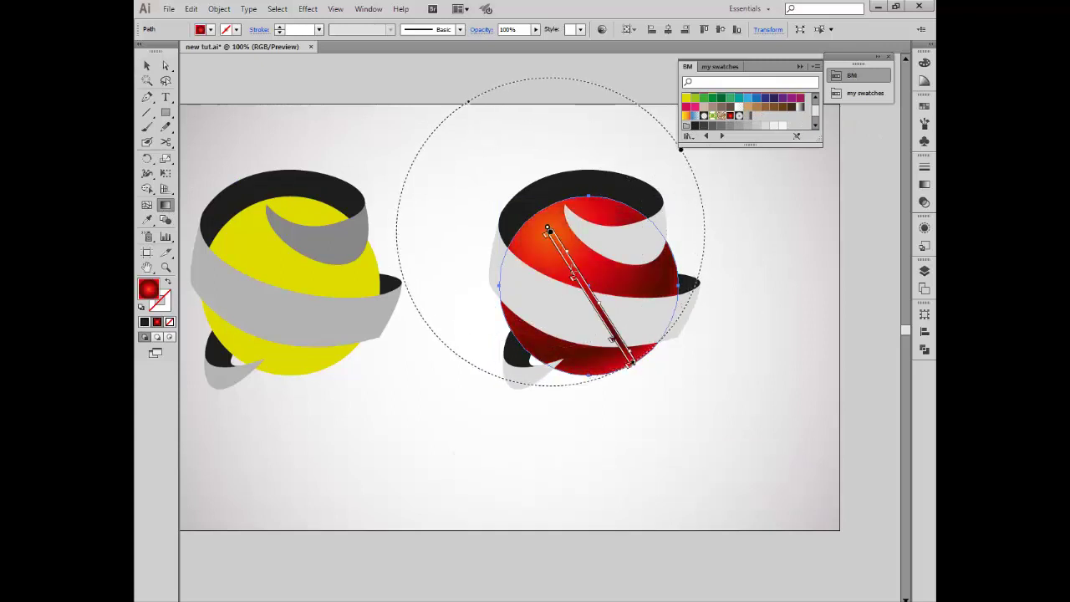
pyautogui.moveTo(575, 271); pyautogui.dragTo(556, 241)
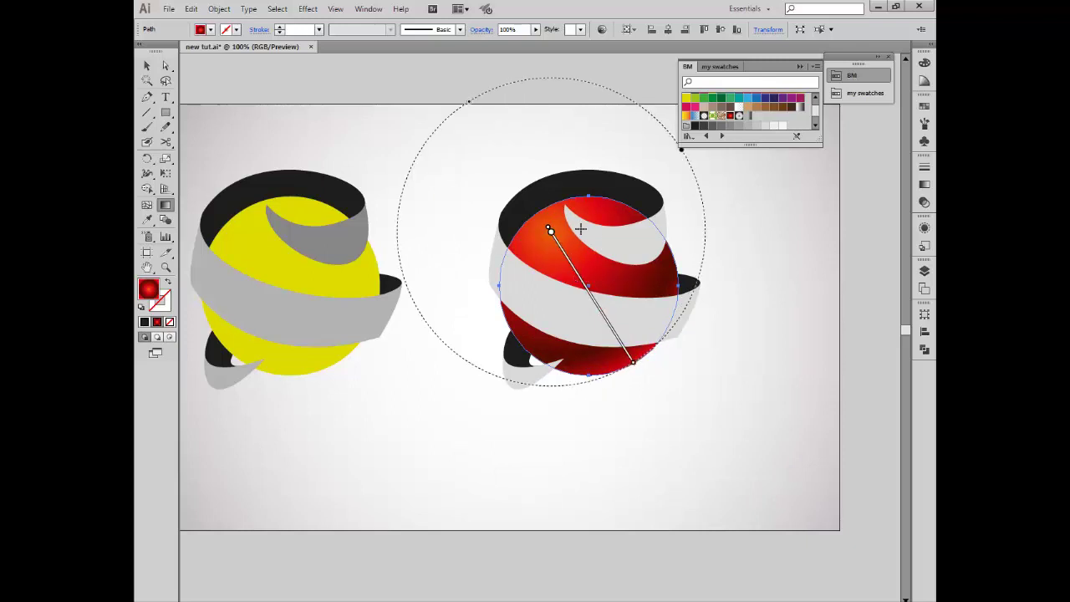
pyautogui.moveTo(568, 236); pyautogui.dragTo(633, 370)
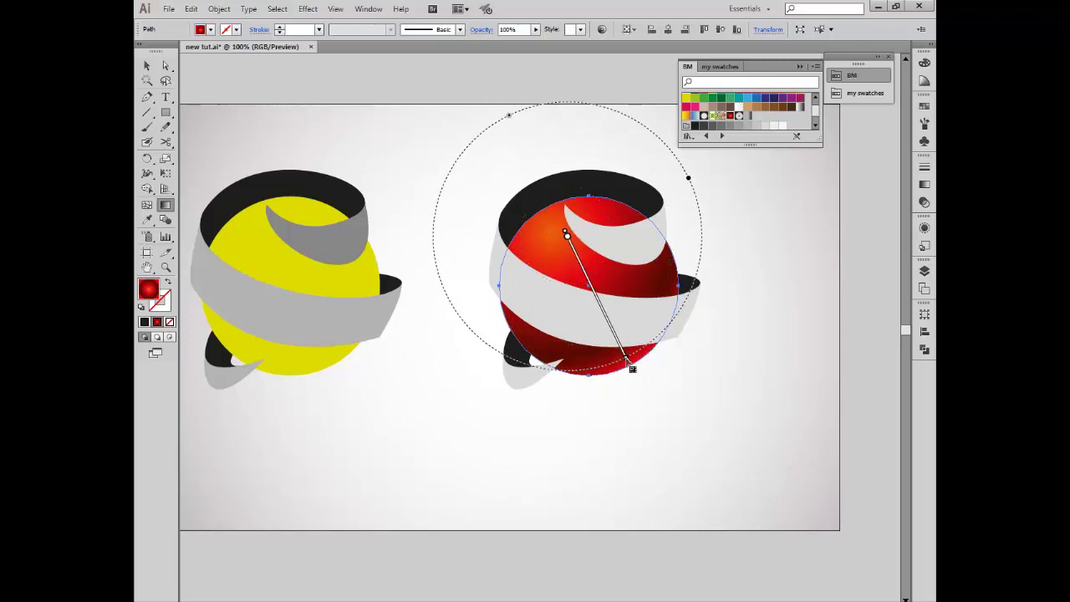
# - Send the red sphere to the back, behind the ribbon
pyautogui.press('v')
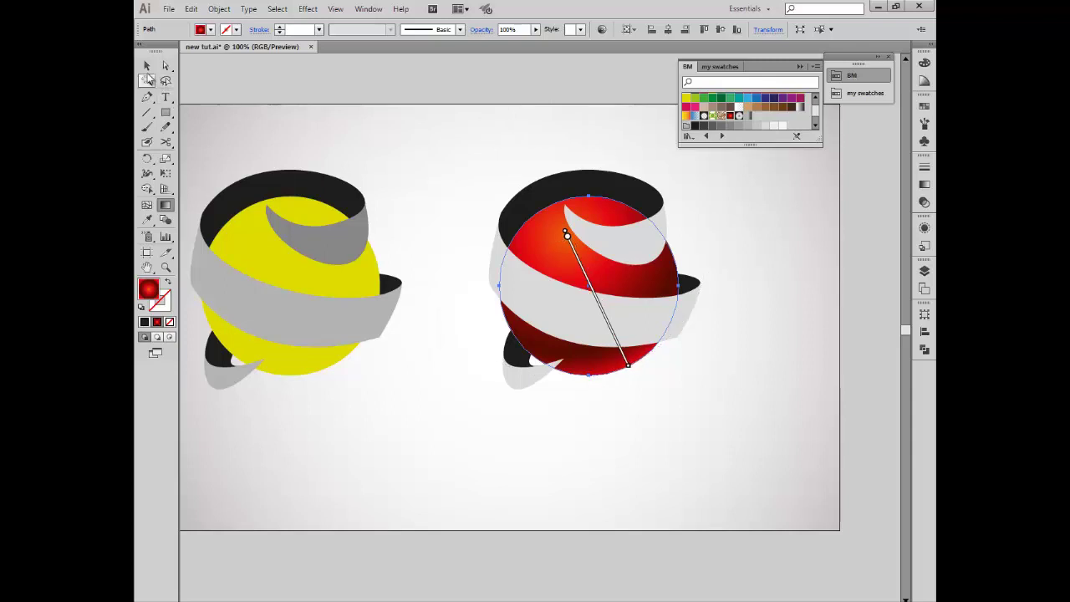
pyautogui.hotkey('ctrl', 'shift', '[')
pyautogui.hotkey('ctrl', 'shift', 'a')
# - Zoom in and pen a curved shading shape from the sphere's left edge under the ribbon band
pyautogui.press('z')
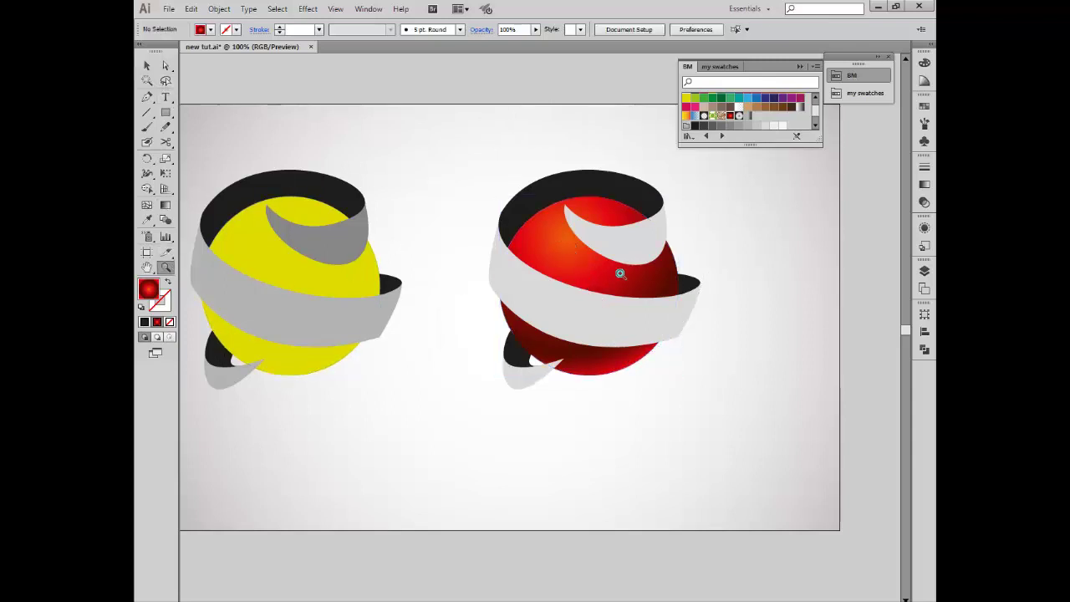
pyautogui.click(625, 274)
pyautogui.click(498, 336)
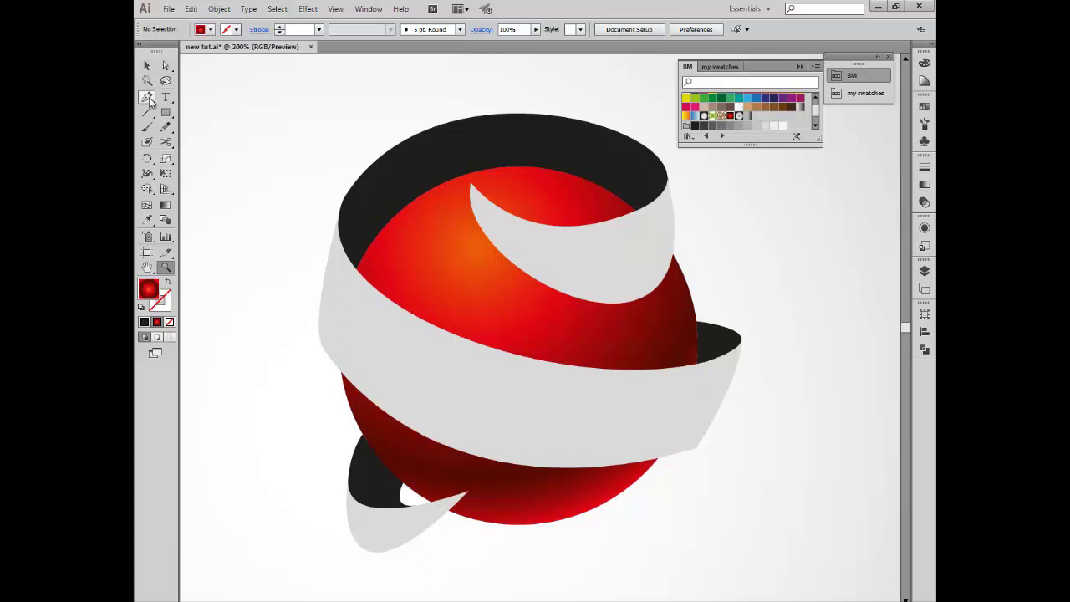
pyautogui.click(148, 98)
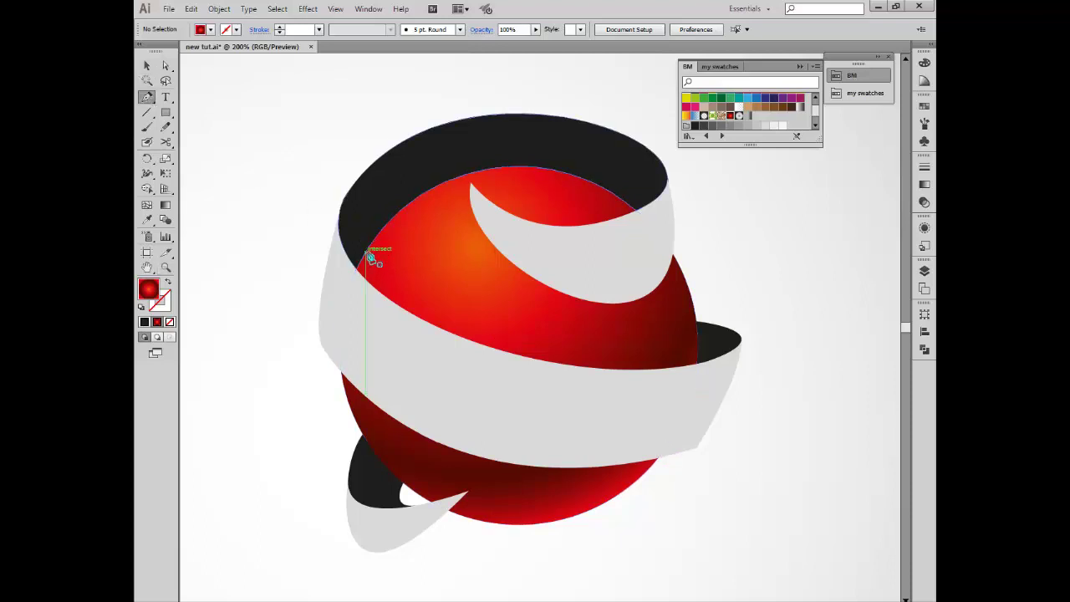
pyautogui.moveTo(466, 343)
pyautogui.mouseDown()
pyautogui.moveTo(536, 363)
pyautogui.moveTo(473, 345)
pyautogui.mouseUp()
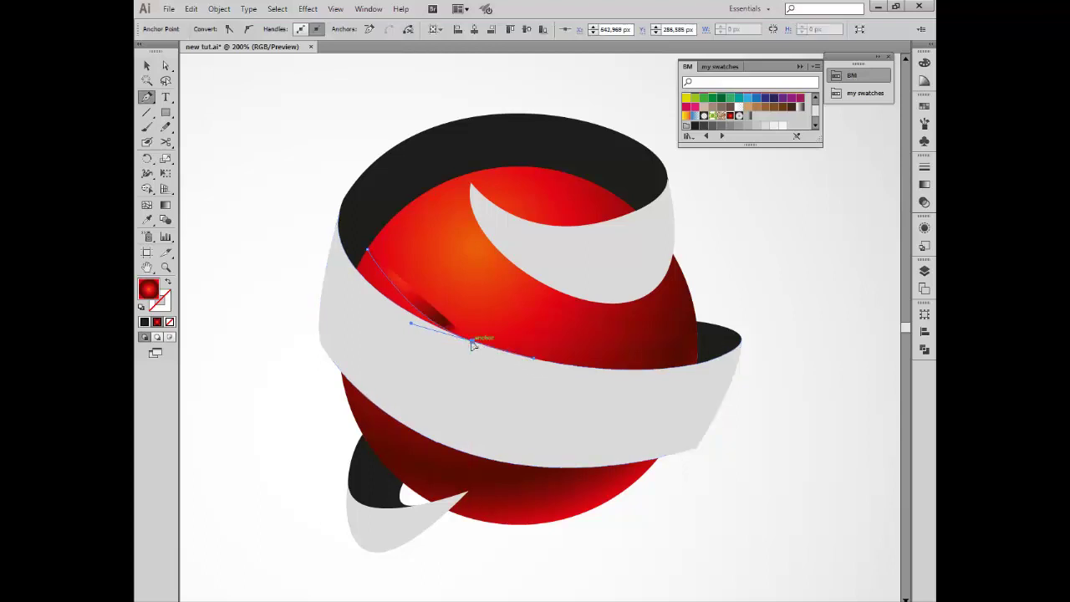
pyautogui.moveTo(356, 271); pyautogui.dragTo(321, 221)
pyautogui.moveTo(358, 264); pyautogui.dragTo(373, 244)
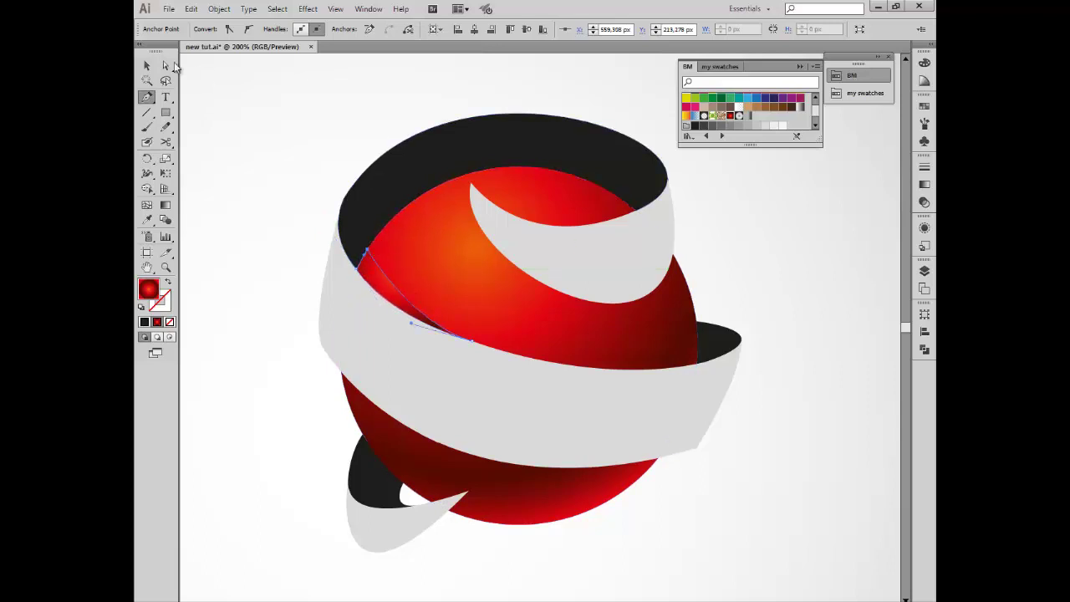
pyautogui.press('v')
pyautogui.click(295, 158)
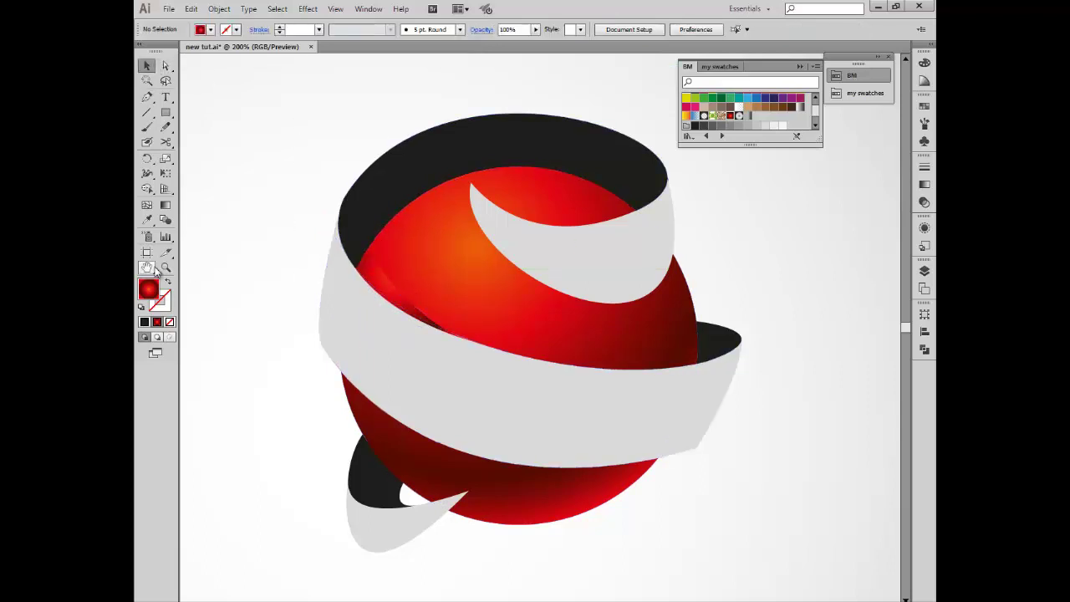
# - Refine the left shading shape's anchors to fit the ribbon, then start a sliver on the right
pyautogui.click(457, 292)
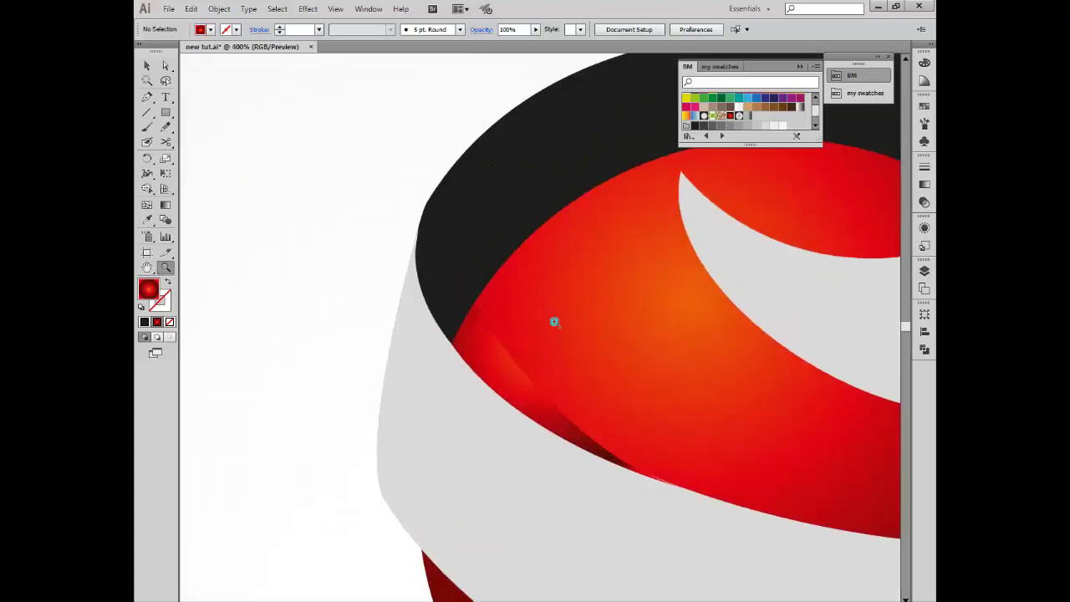
pyautogui.keyDown('alt'); pyautogui.click(679, 395); pyautogui.keyUp('alt')
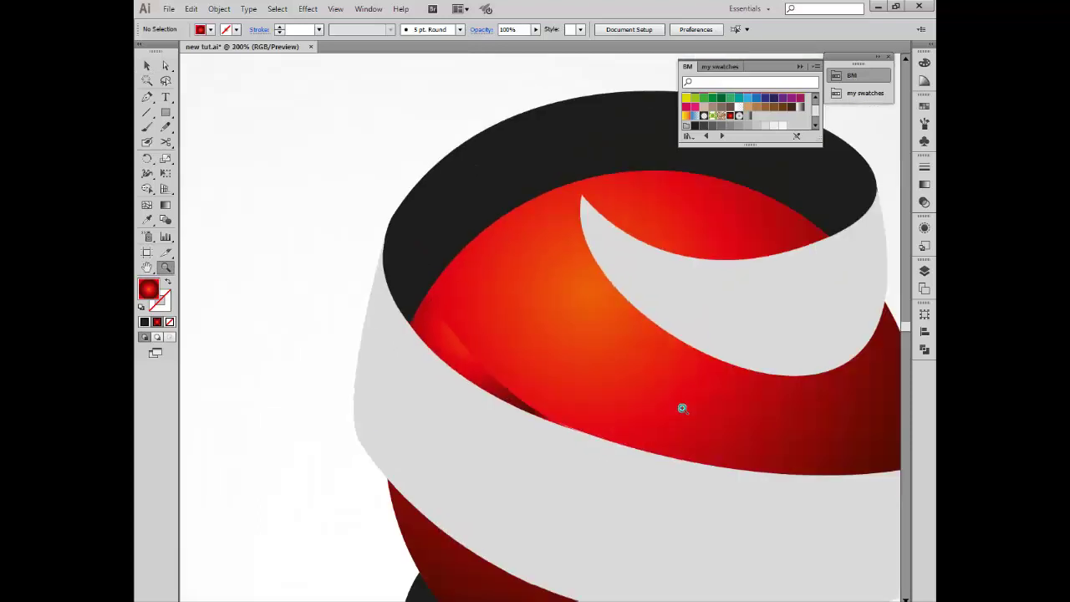
pyautogui.keyDown('alt'); pyautogui.click(642, 404); pyautogui.keyUp('alt')
pyautogui.click(415, 324)
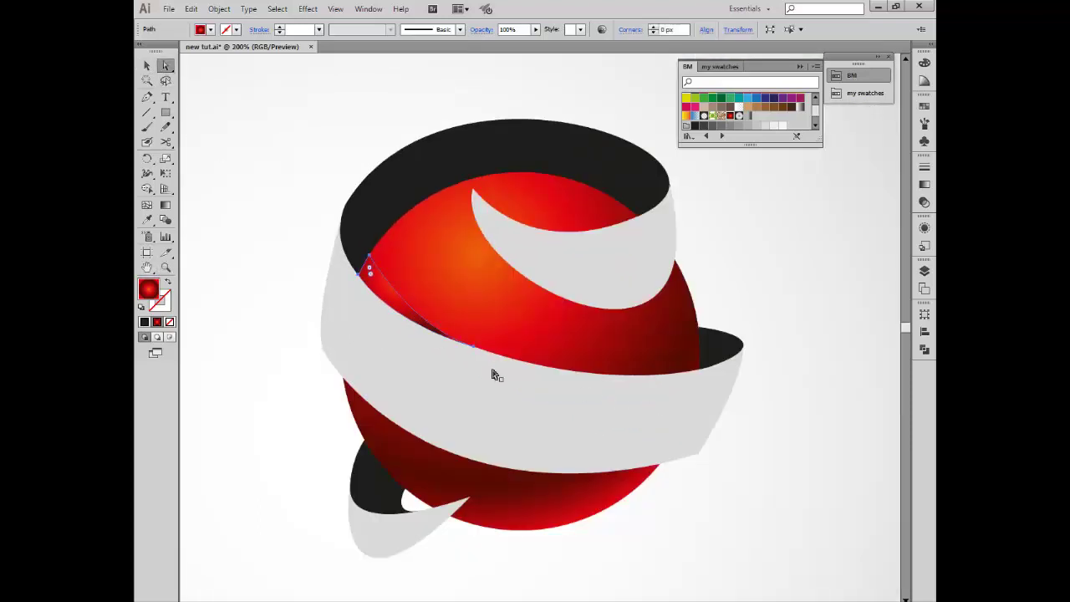
pyautogui.moveTo(367, 253)
pyautogui.mouseDown()
pyautogui.moveTo(404, 336)
pyautogui.moveTo(382, 314)
pyautogui.mouseUp()
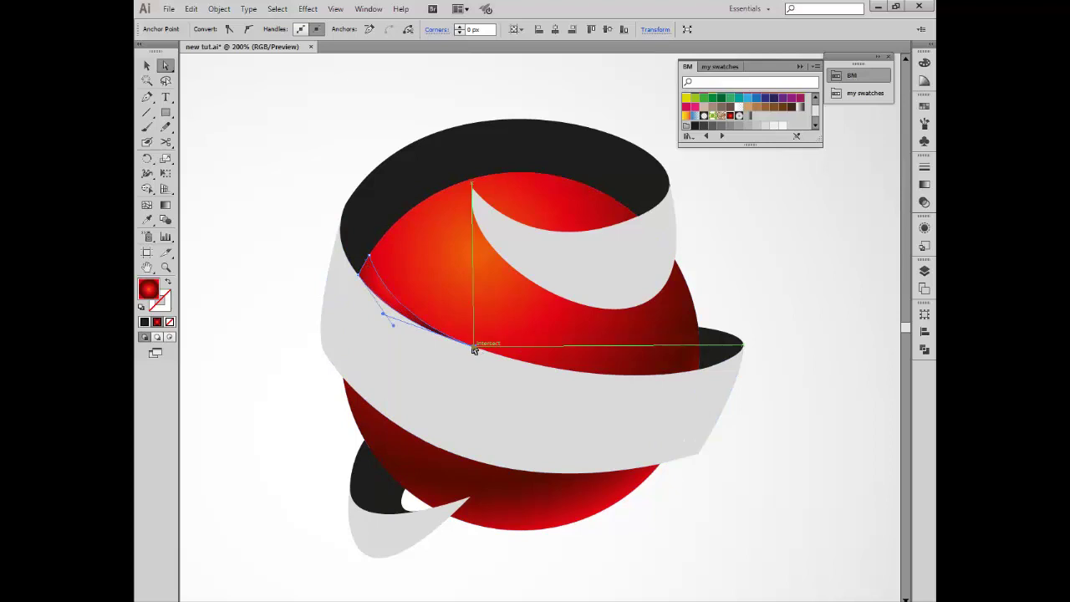
pyautogui.moveTo(474, 348); pyautogui.dragTo(500, 357)
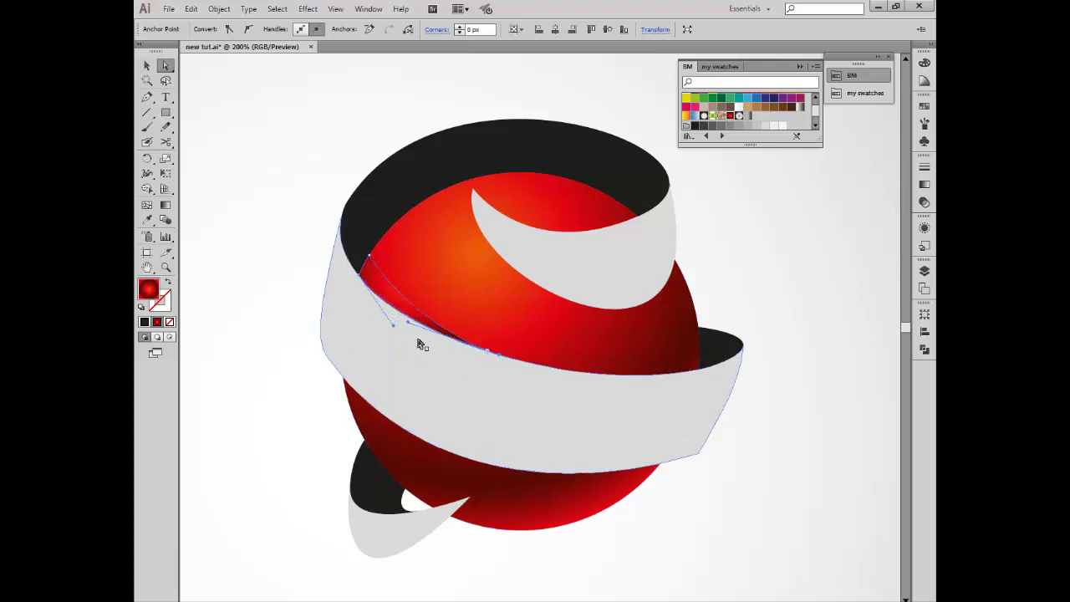
pyautogui.moveTo(408, 326); pyautogui.dragTo(371, 309)
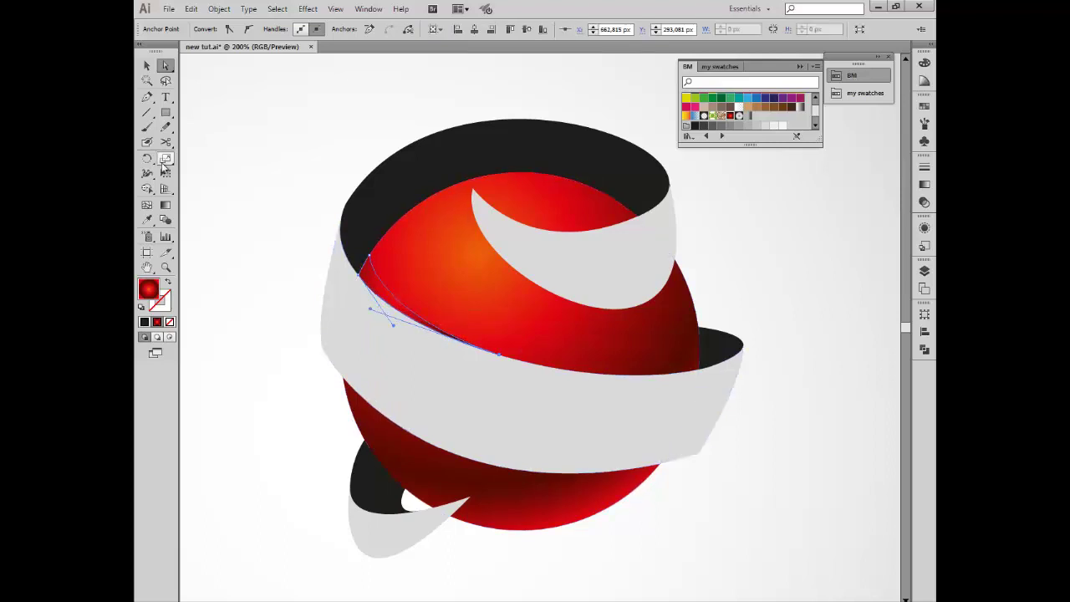
pyautogui.click(146, 98)
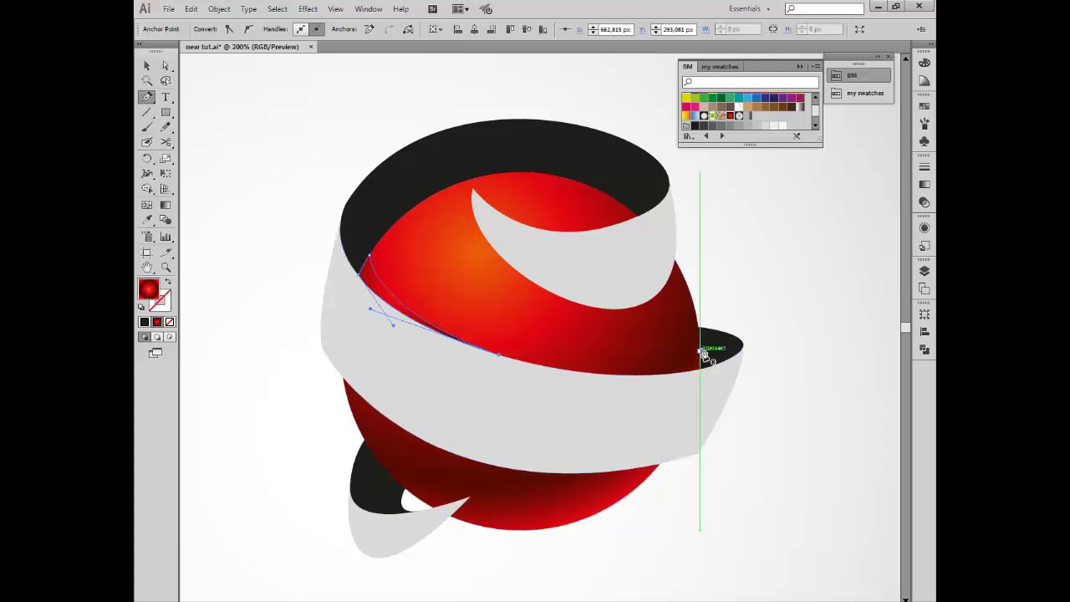
pyautogui.moveTo(702, 351)
pyautogui.mouseDown()
pyautogui.moveTo(576, 377)
pyautogui.moveTo(526, 366)
pyautogui.moveTo(702, 376)
pyautogui.moveTo(701, 344)
pyautogui.mouseUp()
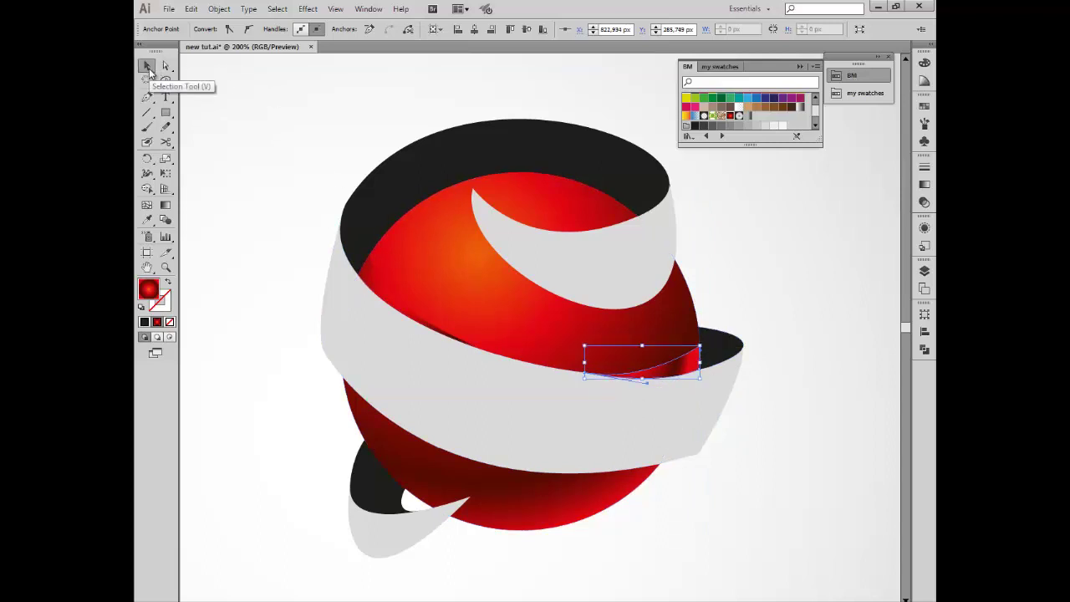
# - Draw a small closed shading shape under the top ribbon curl's tip
pyautogui.click(398, 78)
pyautogui.click(146, 99)
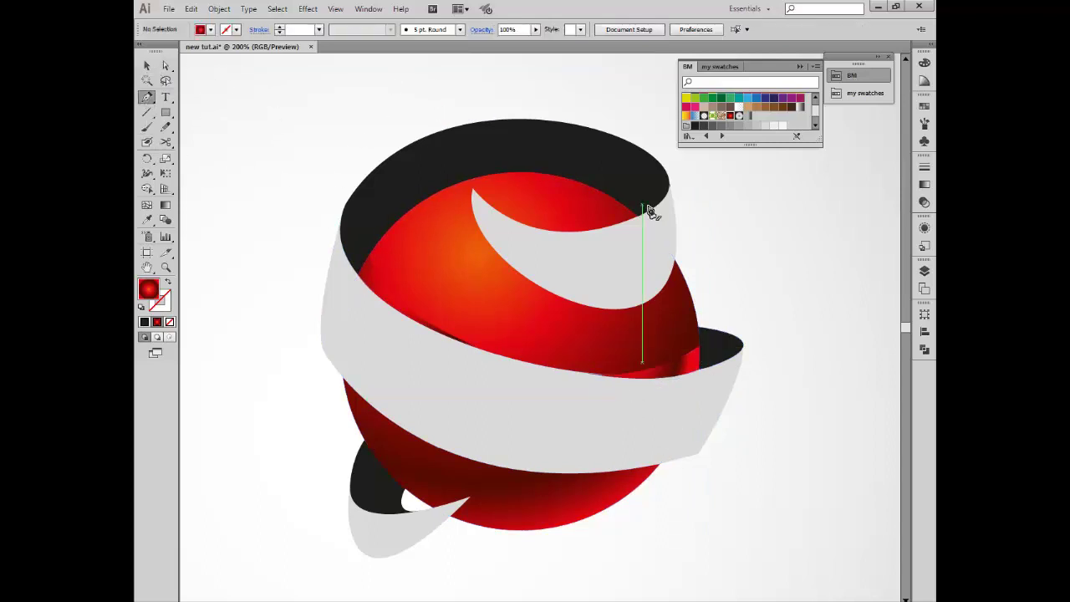
pyautogui.moveTo(607, 235); pyautogui.dragTo(520, 234)
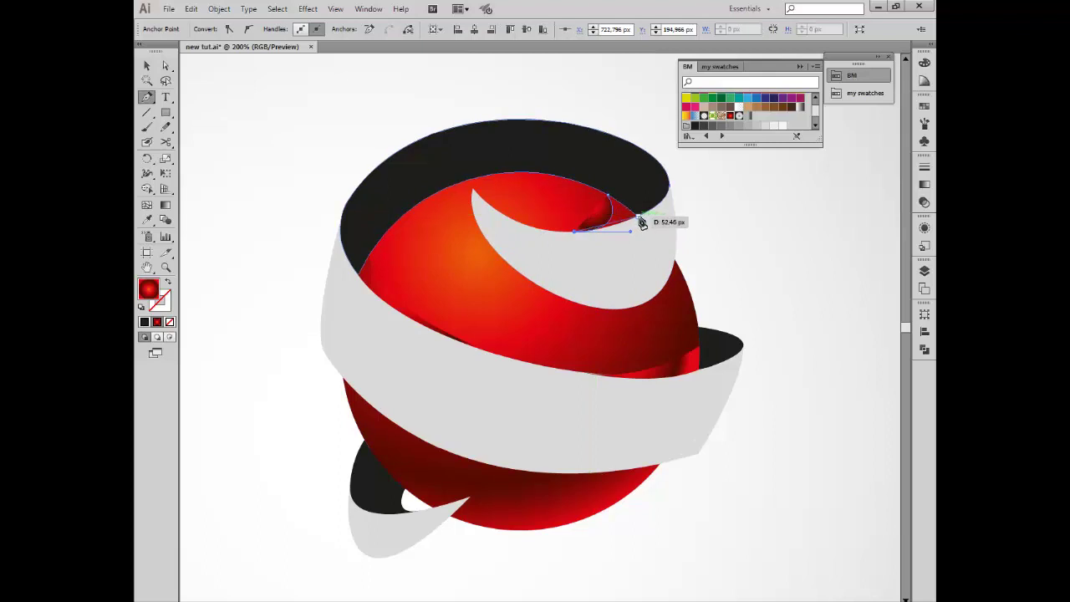
pyautogui.moveTo(638, 217)
pyautogui.mouseDown()
pyautogui.moveTo(665, 194)
pyautogui.moveTo(640, 222)
pyautogui.mouseUp()
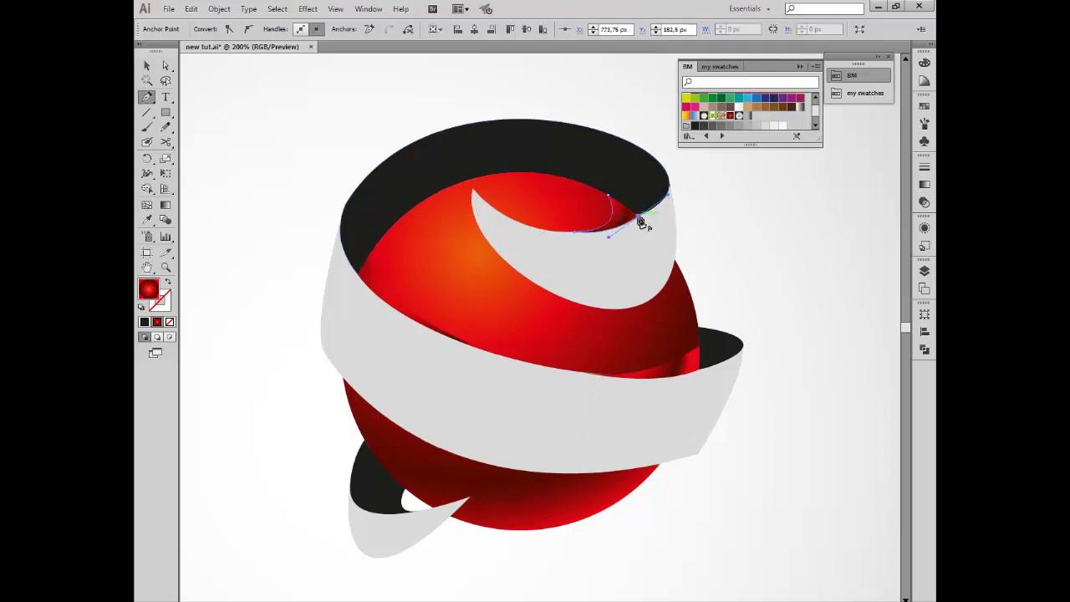
pyautogui.click(608, 194)
pyautogui.press('v')
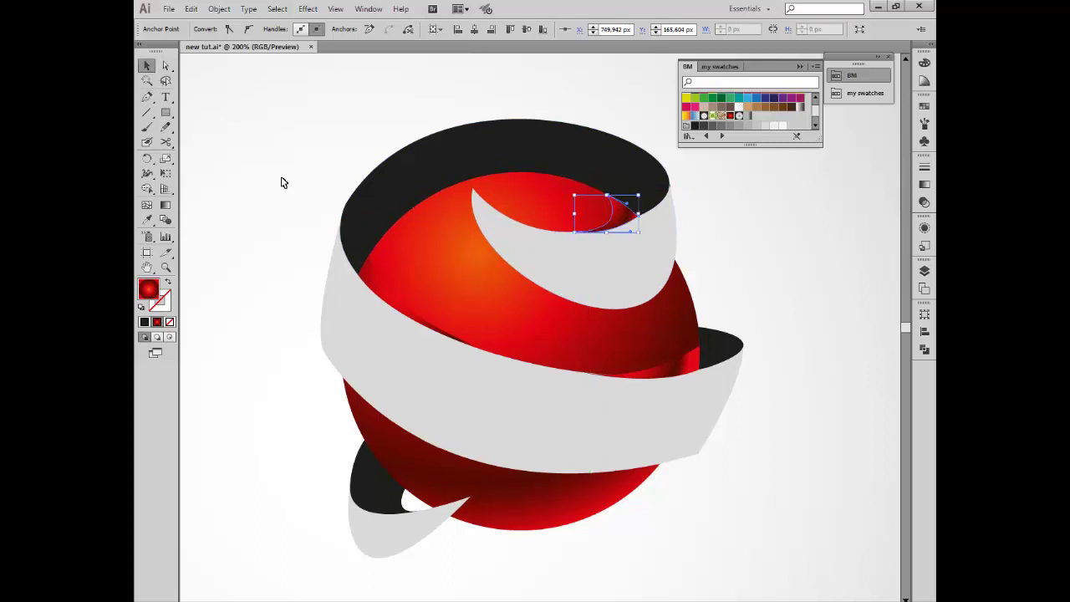
pyautogui.click(305, 224)
# - Draw a curved shading shape along the ribbon's right side below the curl
pyautogui.click(146, 98)
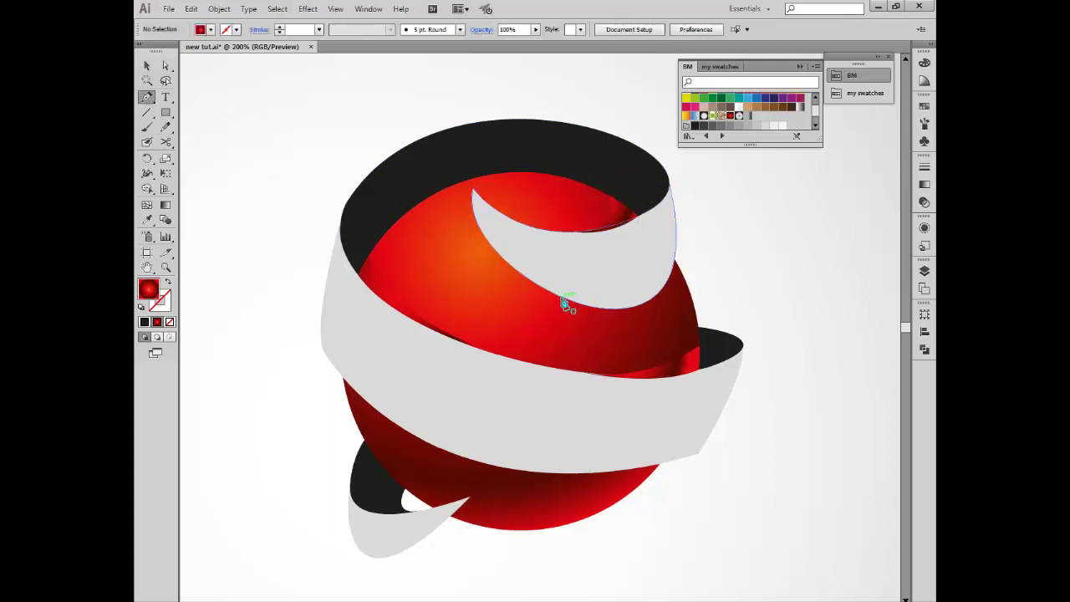
pyautogui.moveTo(690, 297); pyautogui.dragTo(747, 240)
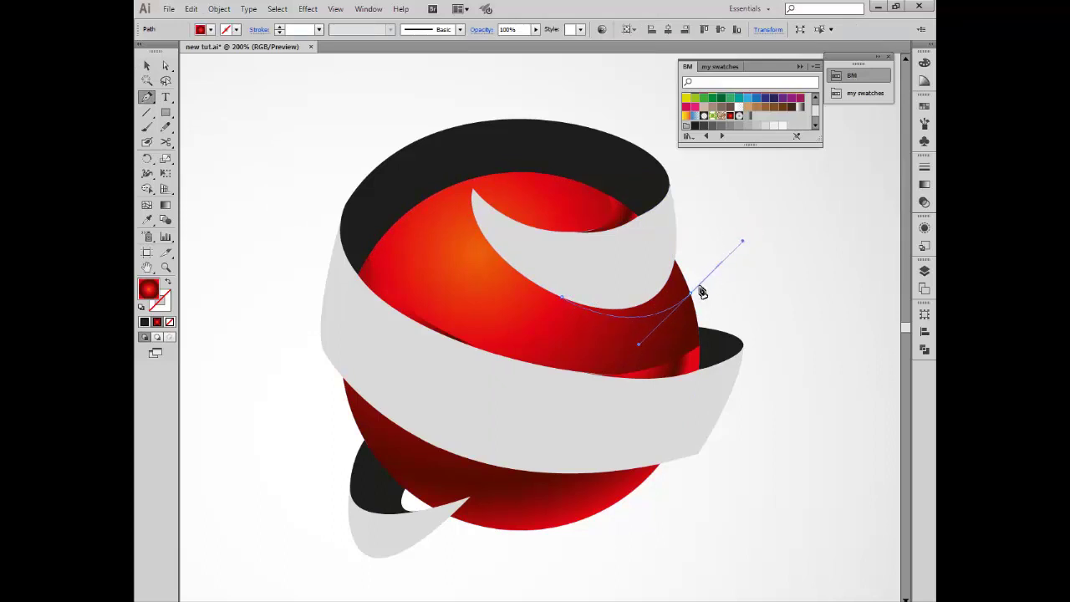
pyautogui.click(673, 262)
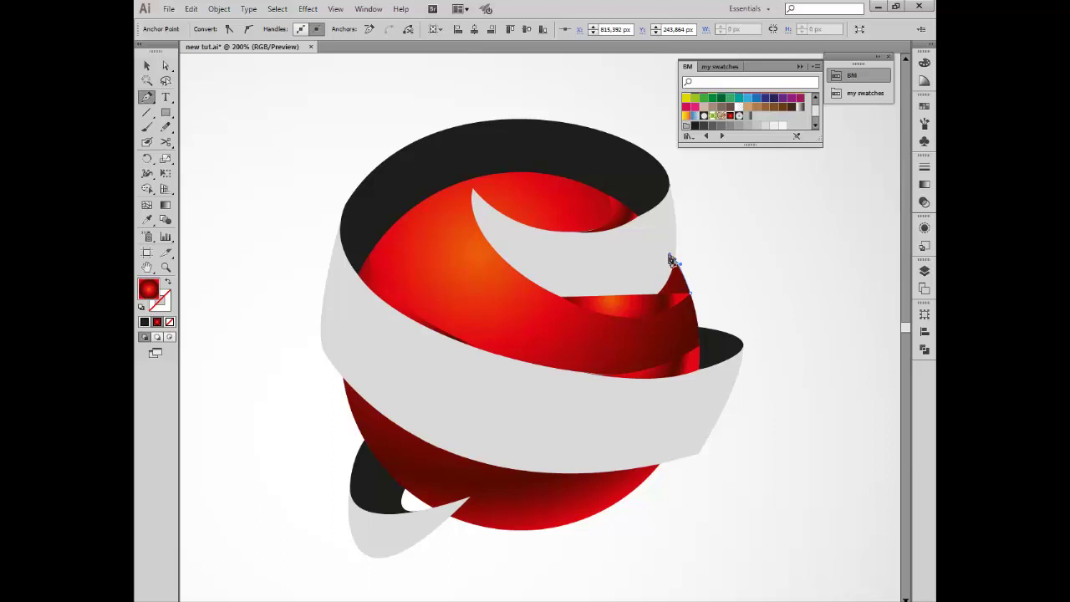
pyautogui.moveTo(564, 296); pyautogui.dragTo(478, 269)
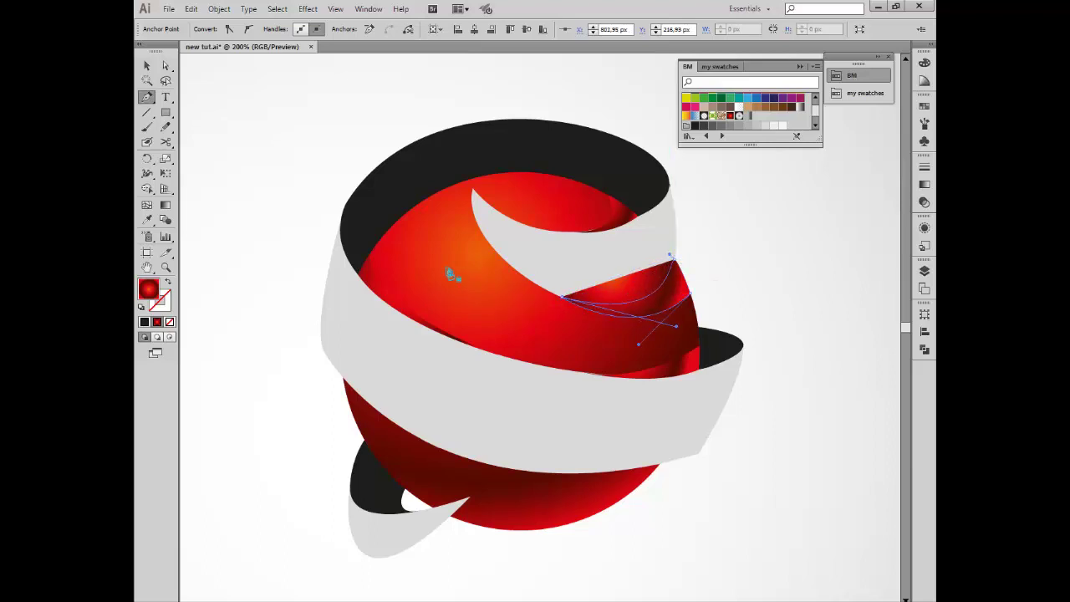
pyautogui.click(145, 66)
pyautogui.click(208, 261)
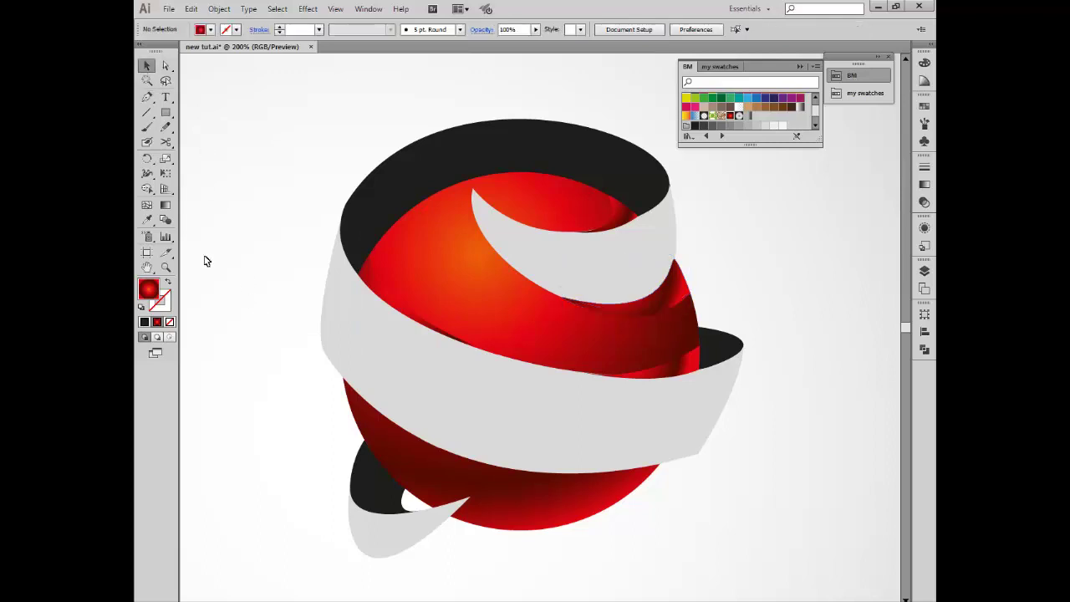
# - Draw a small shading shape at the lower ribbon tip
pyautogui.click(147, 96)
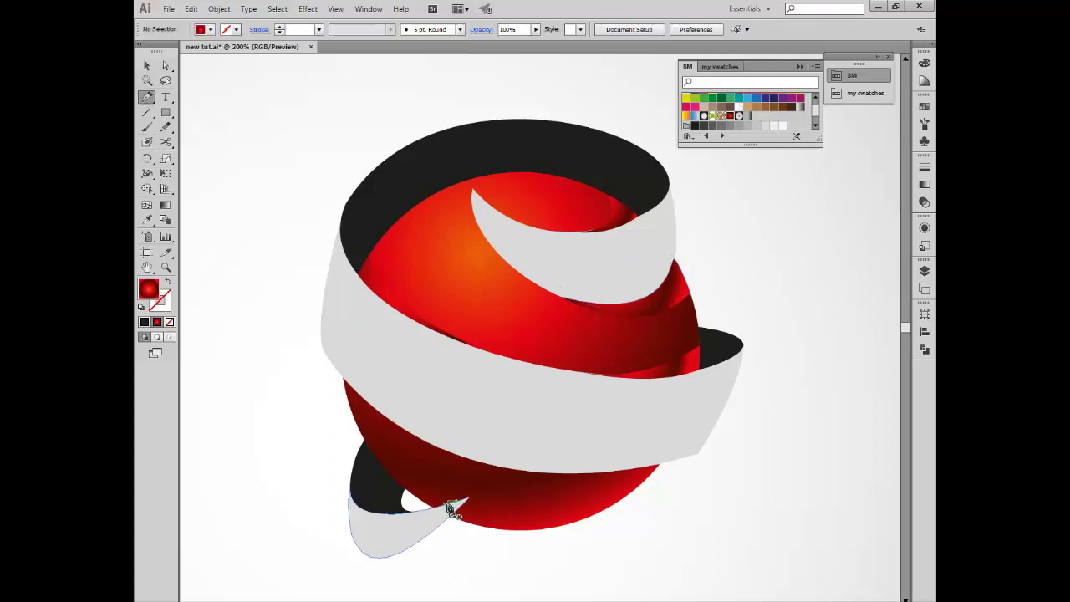
pyautogui.moveTo(459, 511)
pyautogui.mouseDown()
pyautogui.moveTo(473, 505)
pyautogui.moveTo(458, 523)
pyautogui.moveTo(448, 510)
pyautogui.mouseUp()
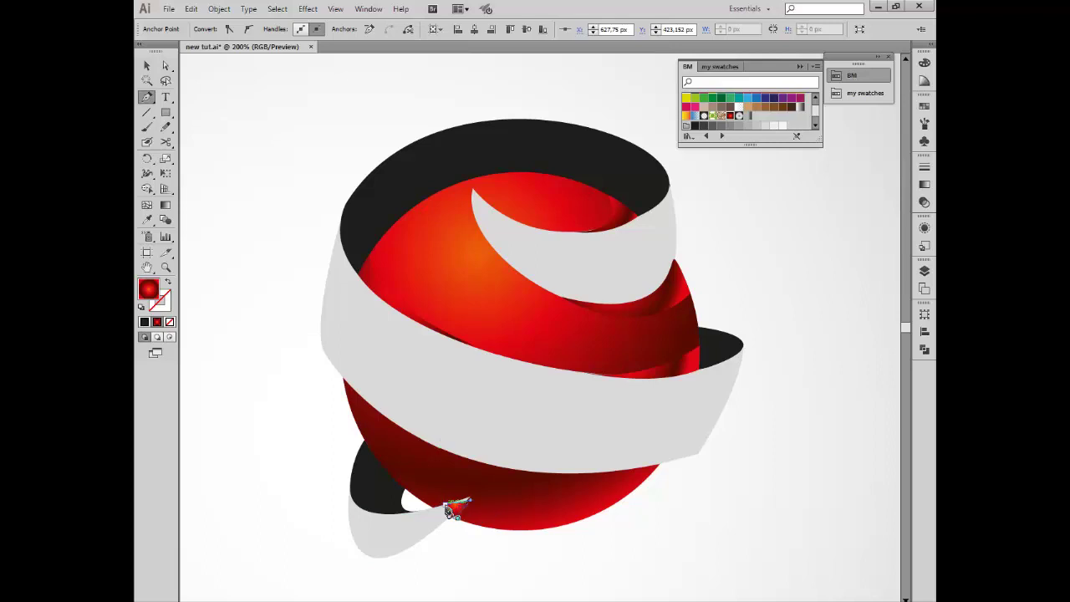
pyautogui.click(148, 66)
# - Cut the three red shading shapes and paste them in back of the upper white ribbon curl
pyautogui.click(263, 163)
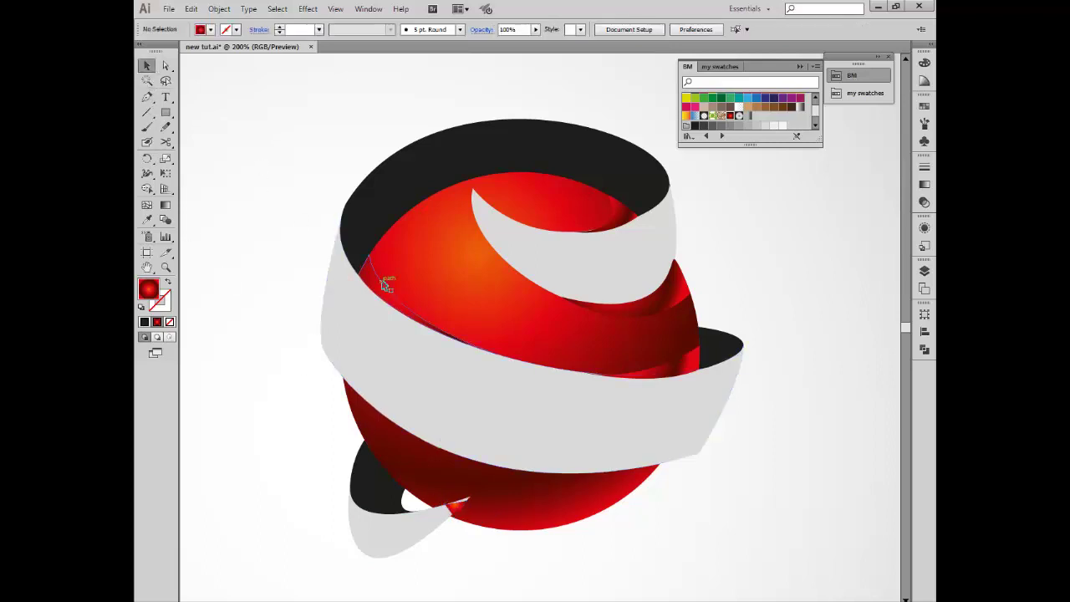
pyautogui.click(380, 280)
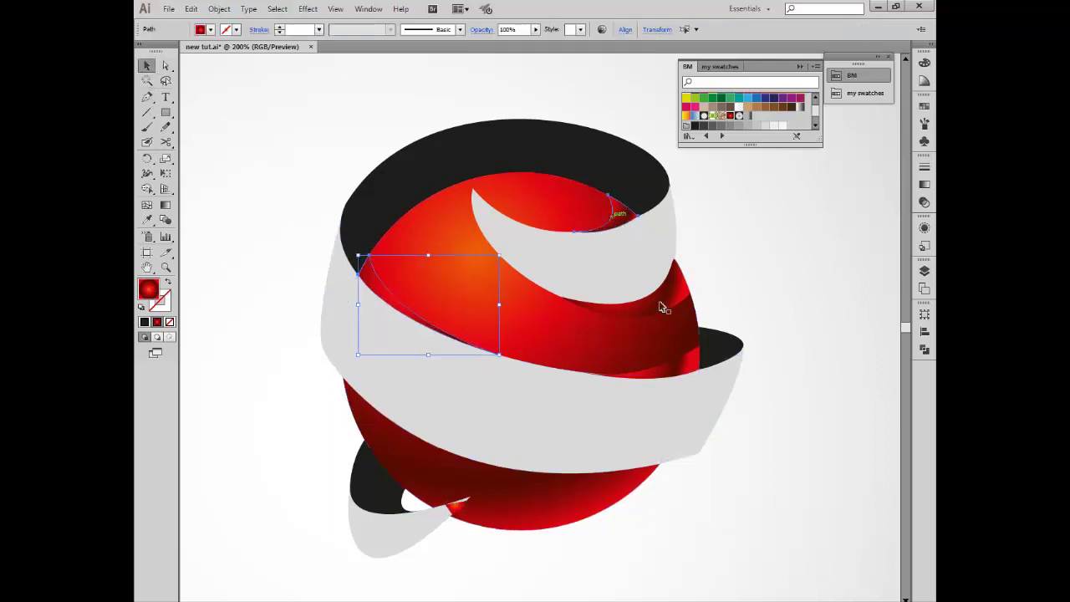
pyautogui.keyDown('shift'); pyautogui.click(679, 361); pyautogui.keyUp('shift')
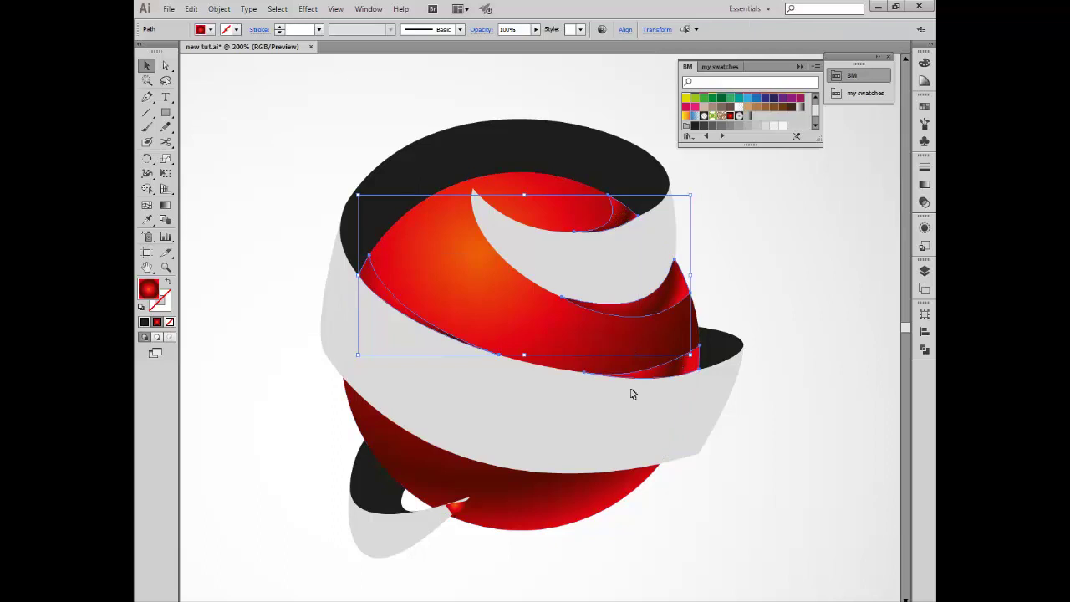
pyautogui.keyDown('shift'); pyautogui.click(455, 514); pyautogui.keyUp('shift')
pyautogui.hotkey('ctrl', 'x')
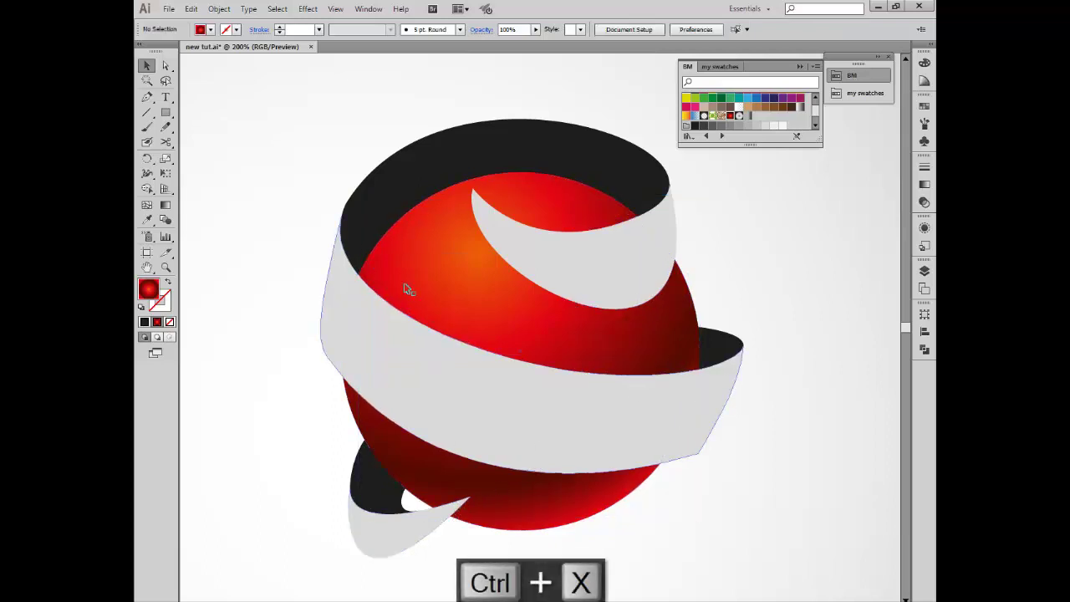
pyautogui.click(520, 271)
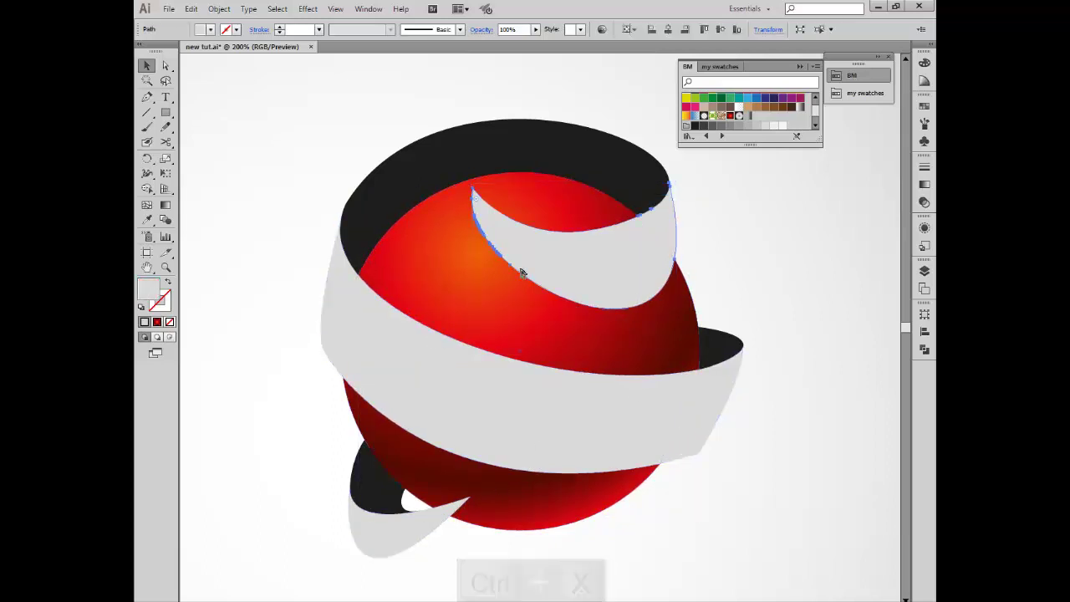
pyautogui.hotkey('ctrl', 'b')
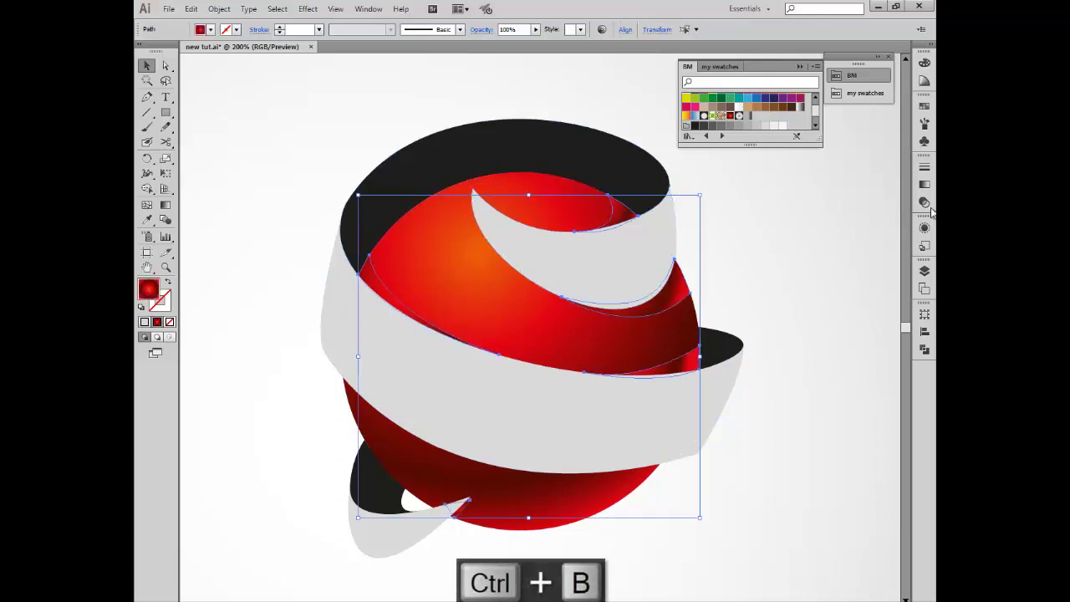
pyautogui.click(925, 185)
# - Apply the White, Black linear gradient preset with its left stop set to dark grey
pyautogui.click(782, 178)
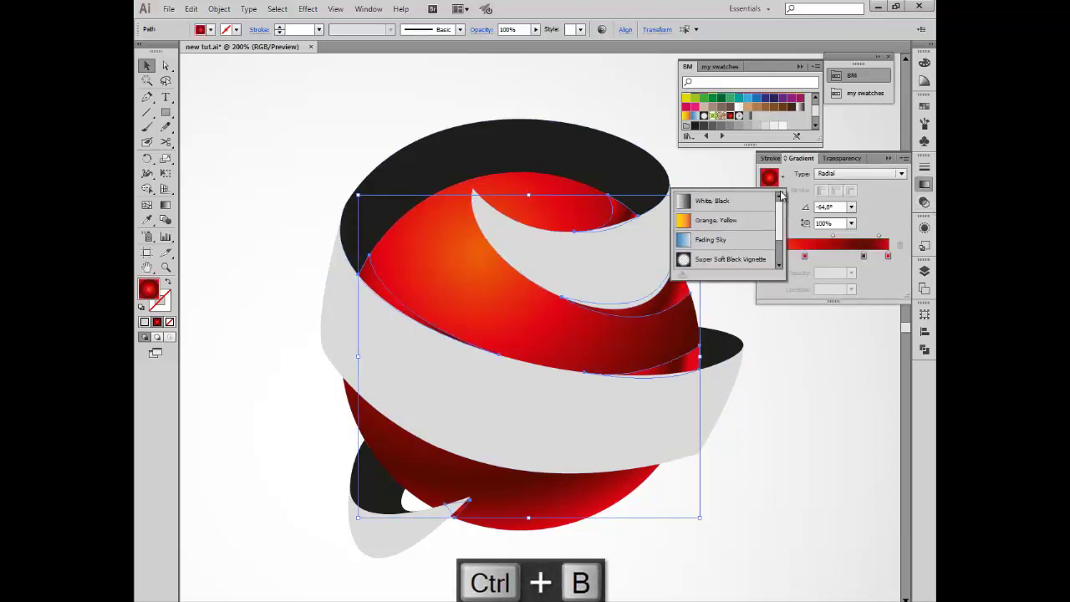
pyautogui.click(690, 208)
pyautogui.press('.')
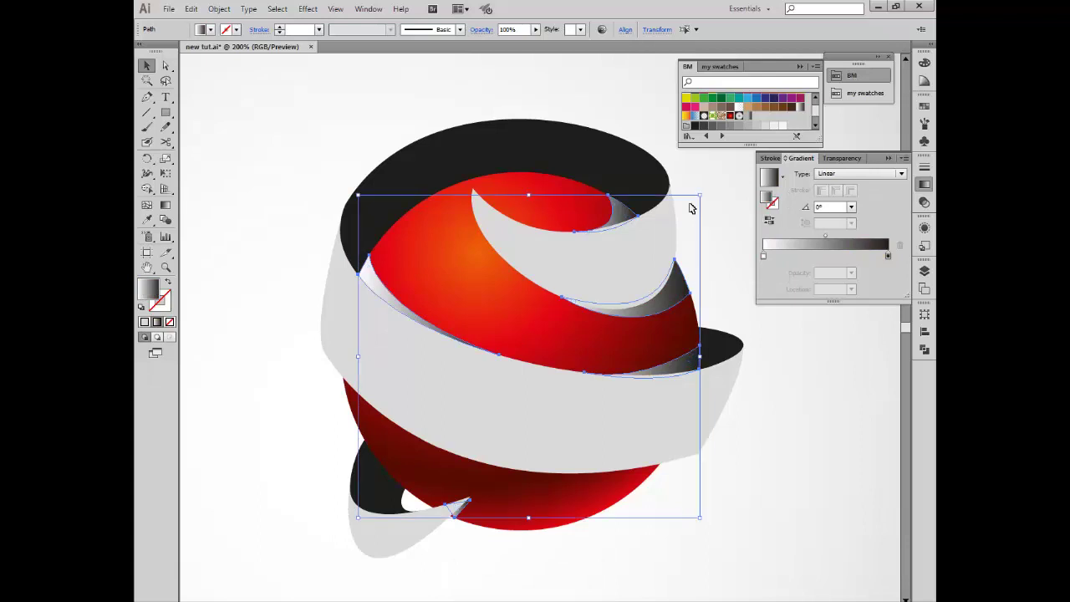
pyautogui.doubleClick(762, 256)
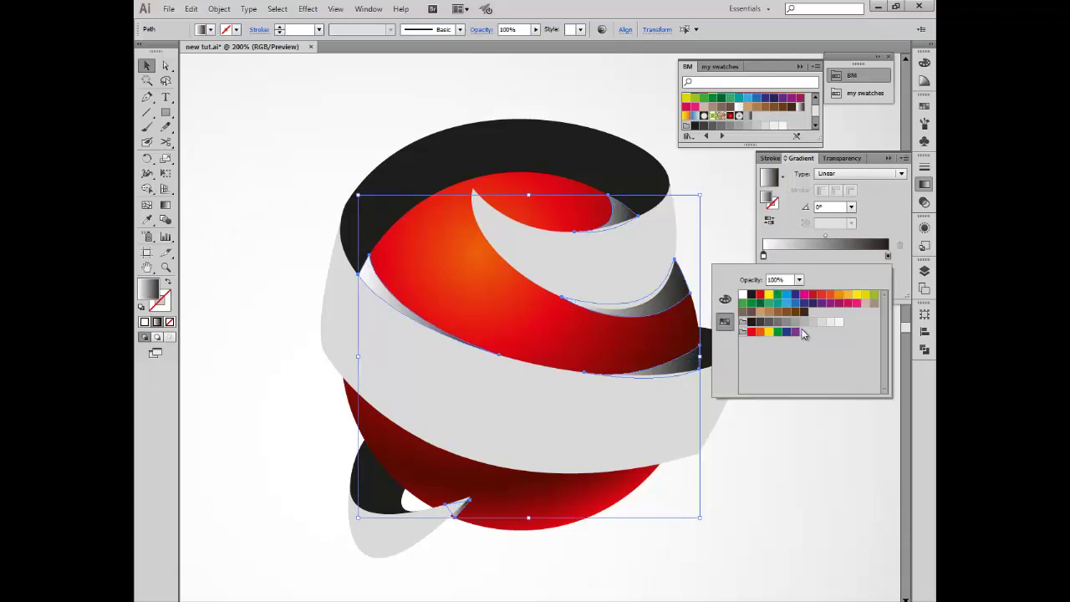
pyautogui.click(800, 323)
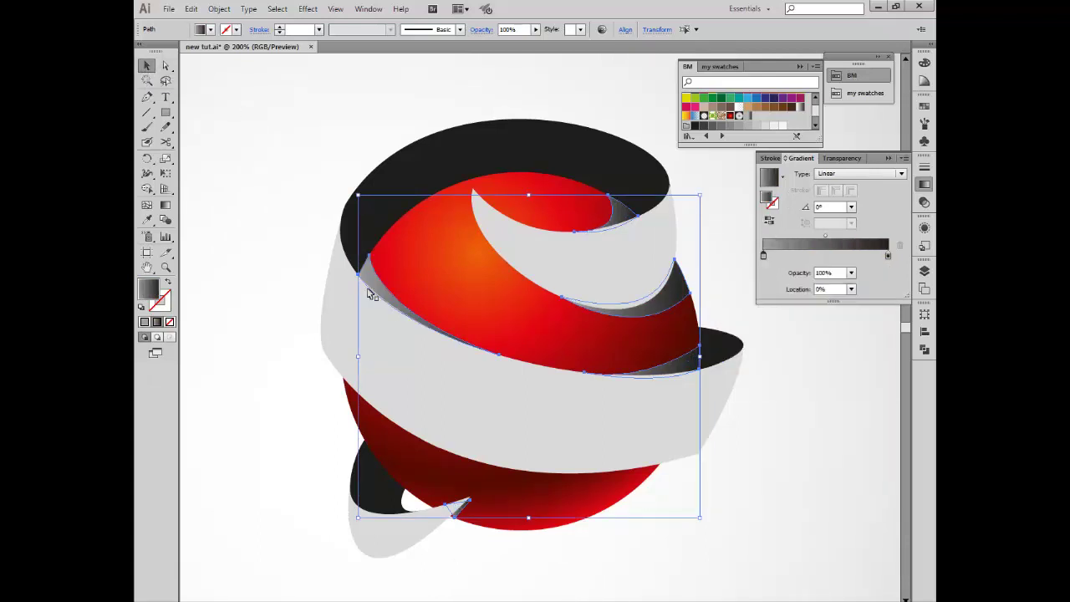
# - Angle the upper-left sliver's gradient along the band at -33°
pyautogui.click(376, 298)
pyautogui.click(165, 205)
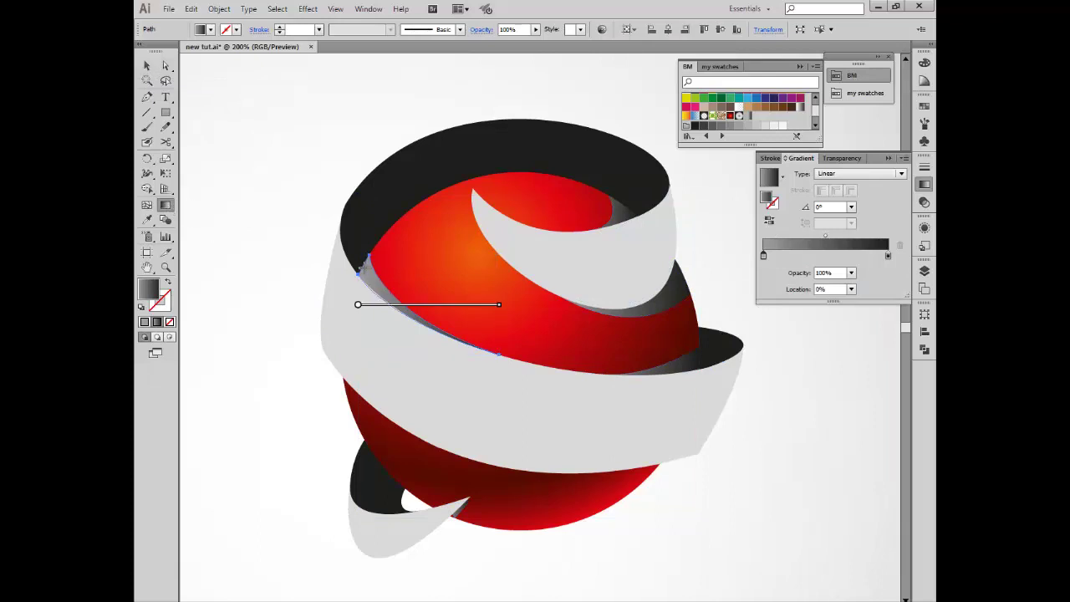
pyautogui.moveTo(361, 268); pyautogui.dragTo(499, 358)
pyautogui.moveTo(503, 362); pyautogui.dragTo(503, 362)
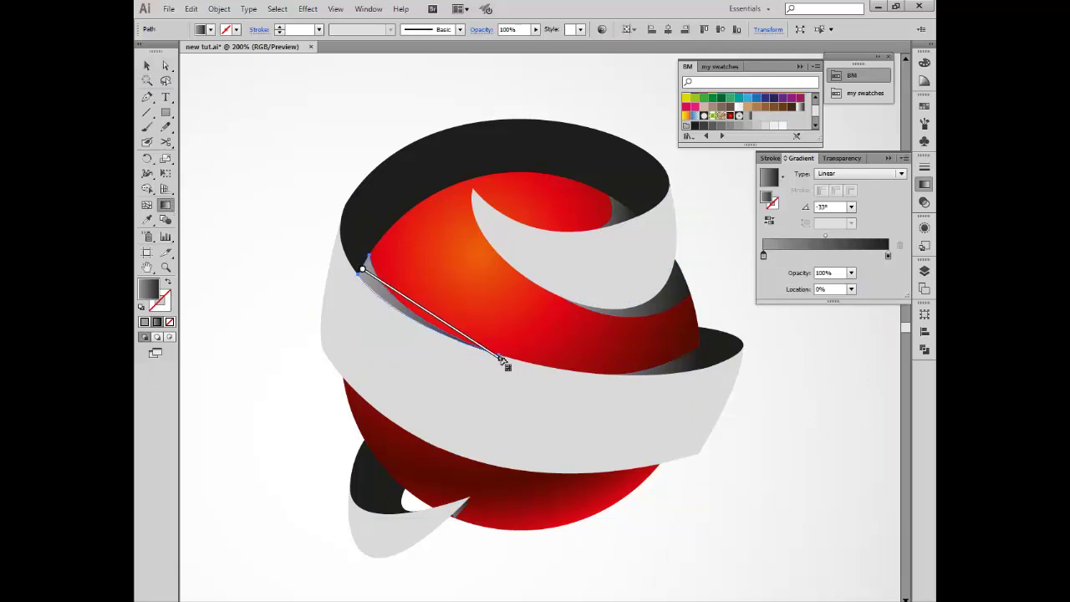
pyautogui.click(148, 65)
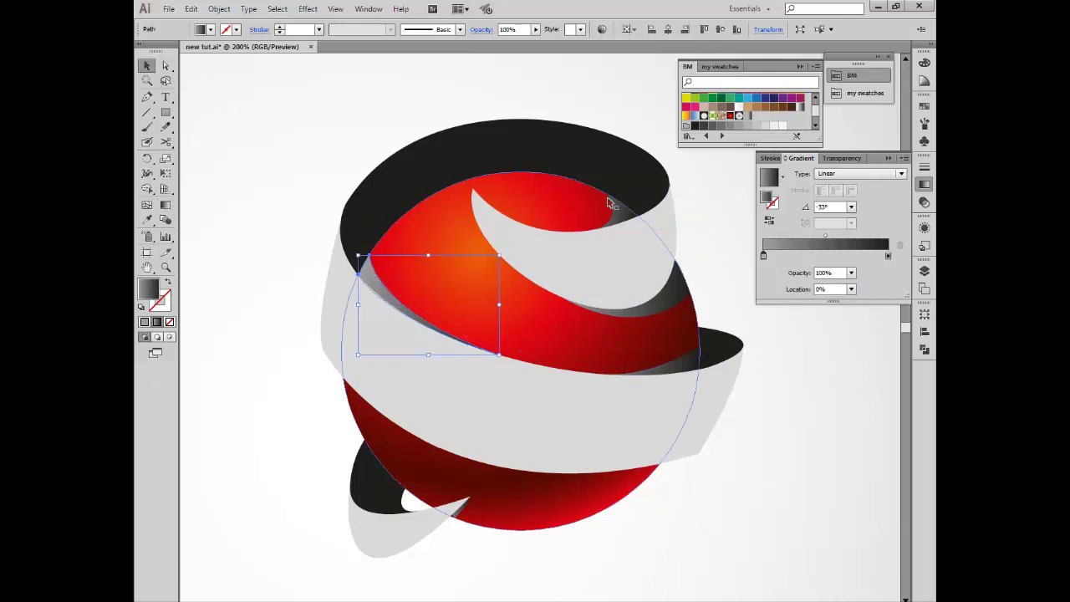
# - Run the right lower shadow's gradient leftward along the band edge
pyautogui.click(619, 216)
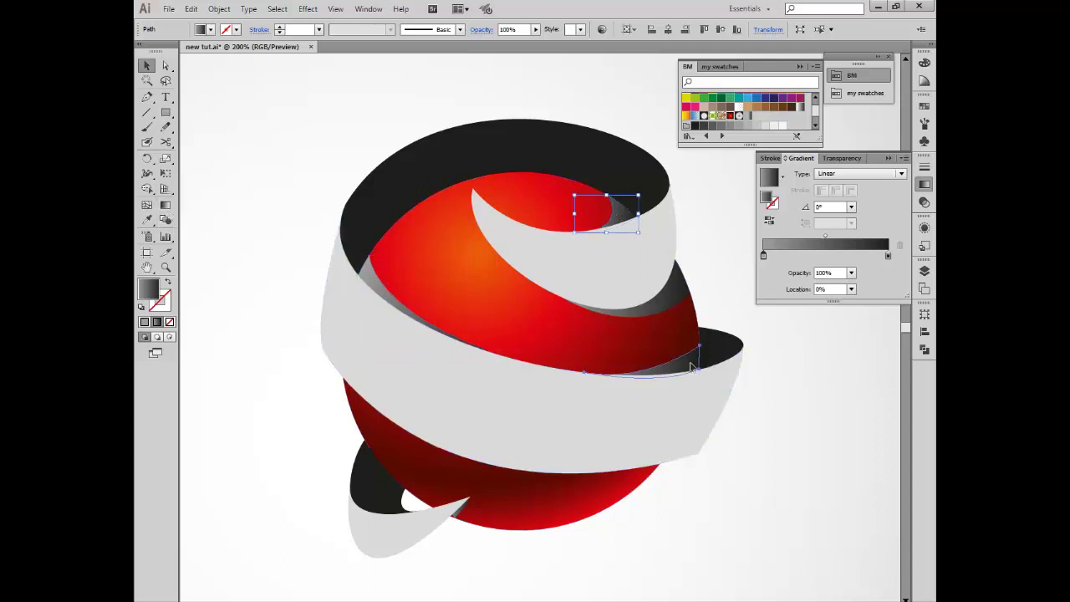
pyautogui.click(694, 356)
pyautogui.click(166, 204)
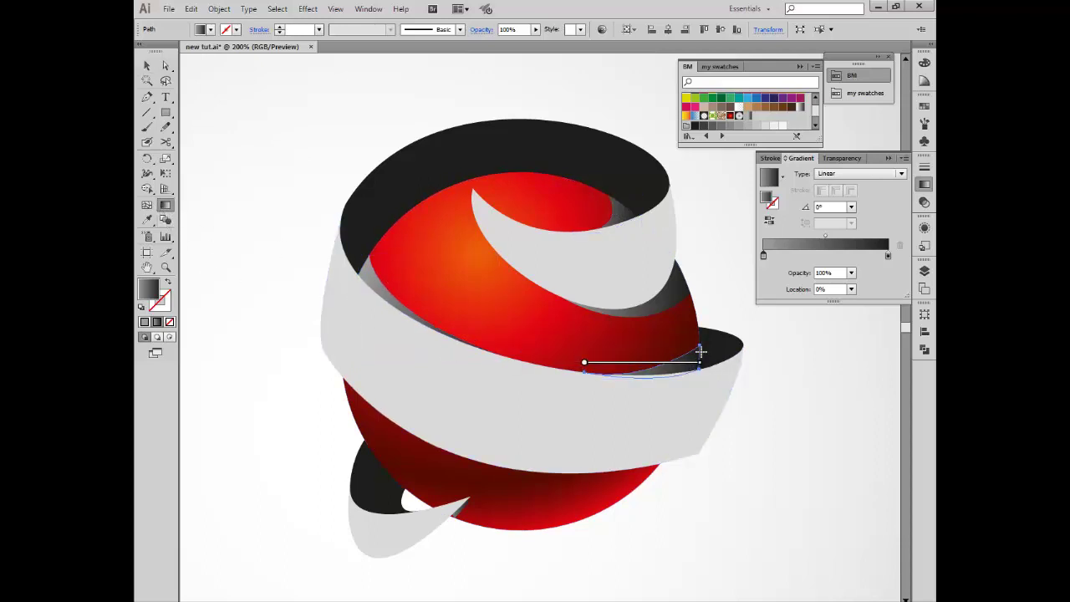
pyautogui.moveTo(701, 360); pyautogui.dragTo(592, 382)
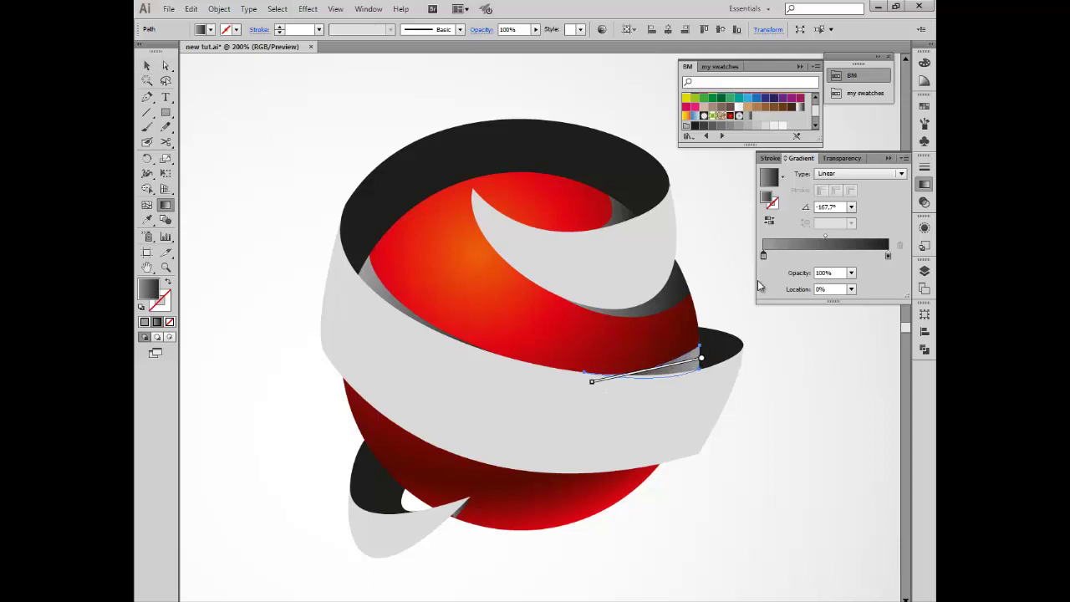
pyautogui.click(146, 65)
pyautogui.click(217, 103)
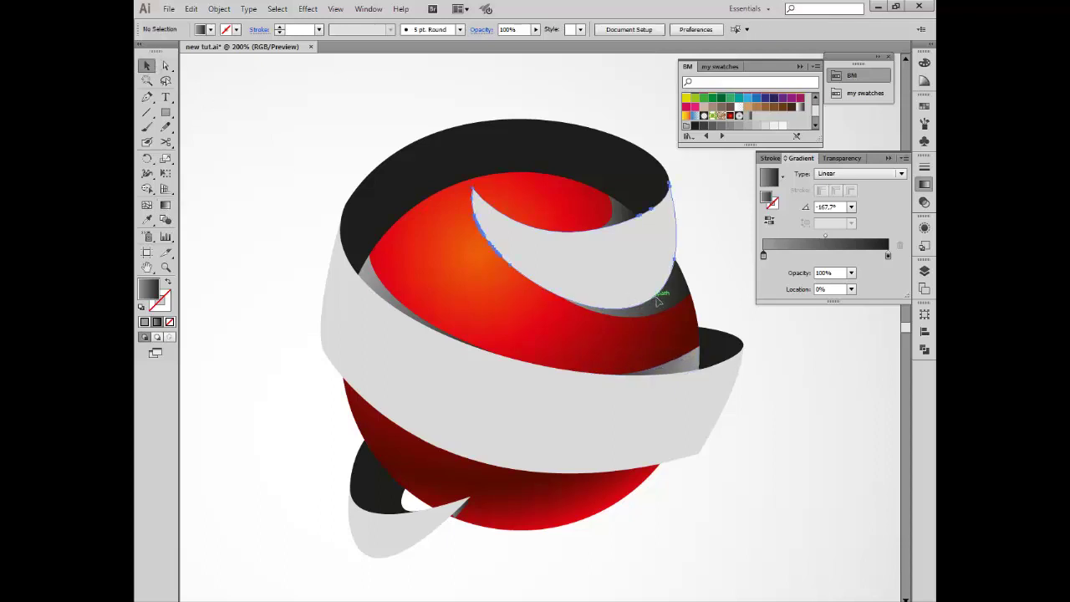
# - Check the gradient on the inner shadow under the upper curl
pyautogui.click(658, 301)
pyautogui.press('g')
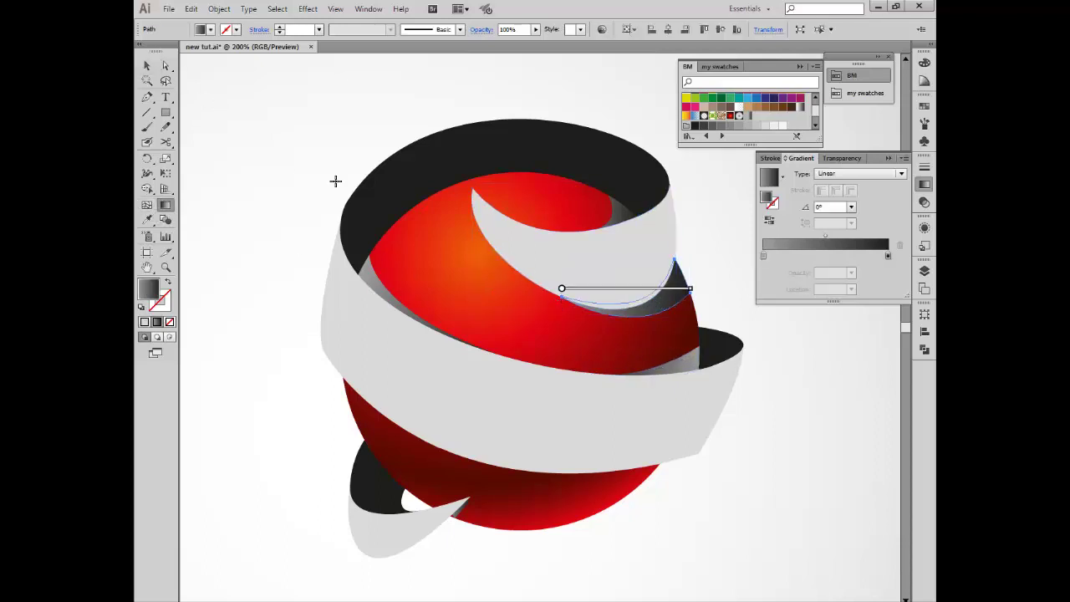
pyautogui.click(146, 65)
pyautogui.click(268, 136)
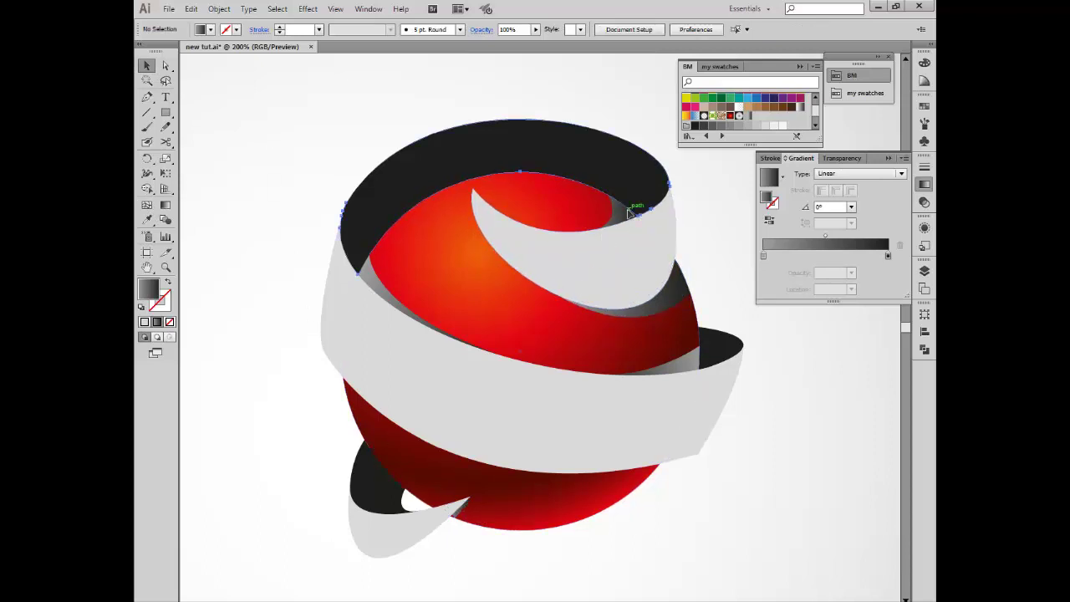
# - Give the small top shadow a linear gradient across it, then select the left and lower shadows
pyautogui.click(595, 215)
pyautogui.press('.')
pyautogui.press('g')
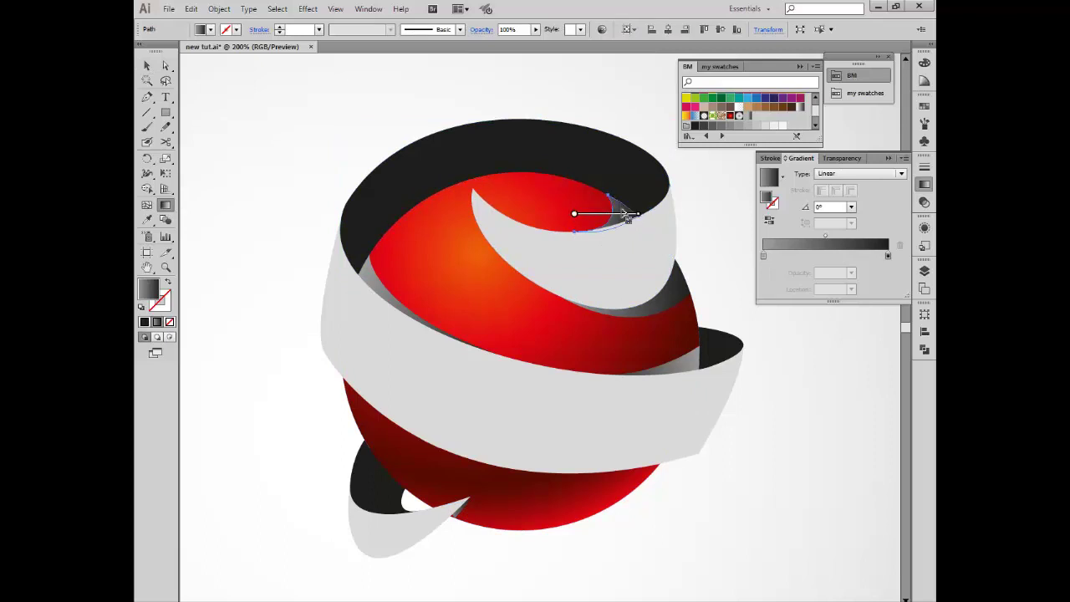
pyautogui.moveTo(616, 201); pyautogui.dragTo(636, 227)
pyautogui.click(146, 66)
pyautogui.click(381, 297)
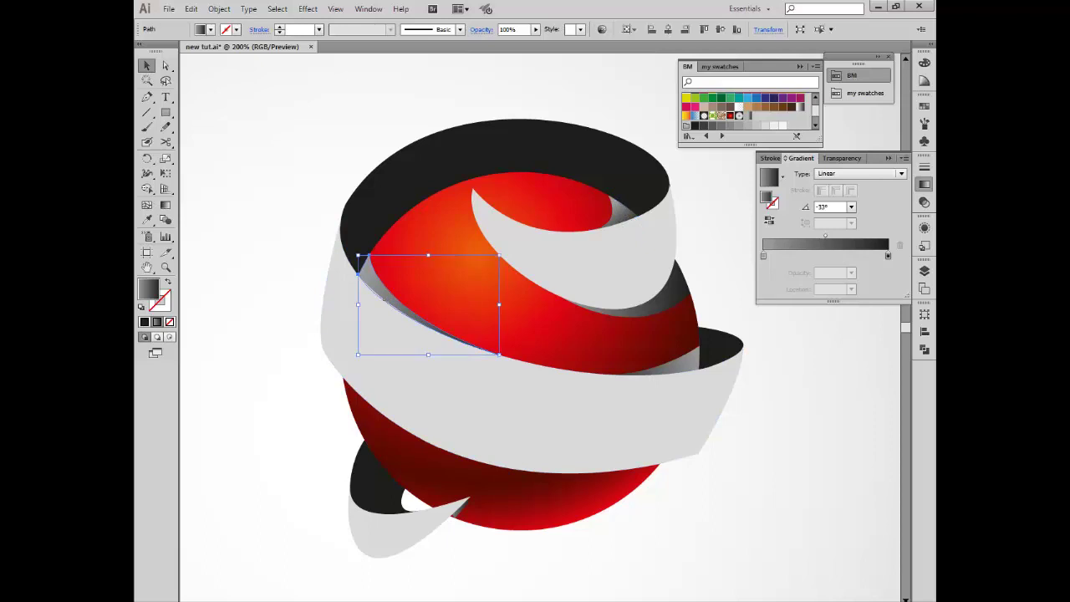
pyautogui.keyDown('shift'); pyautogui.click(466, 507); pyautogui.keyUp('shift')
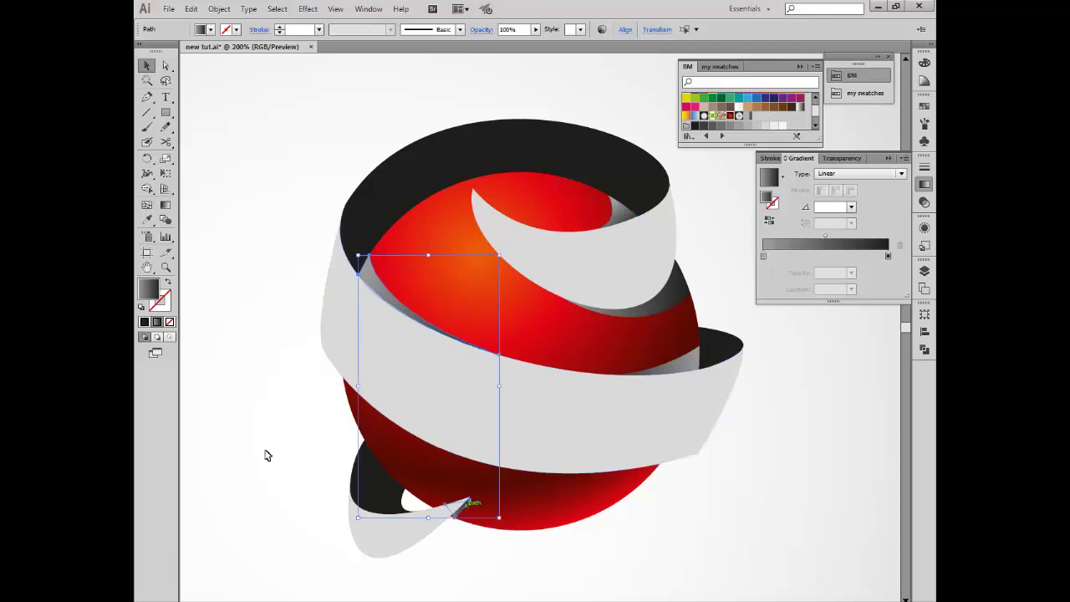
# - Zoom into the lower ribbon tip and select its tip anchor
pyautogui.press('z')
pyautogui.click(460, 517)
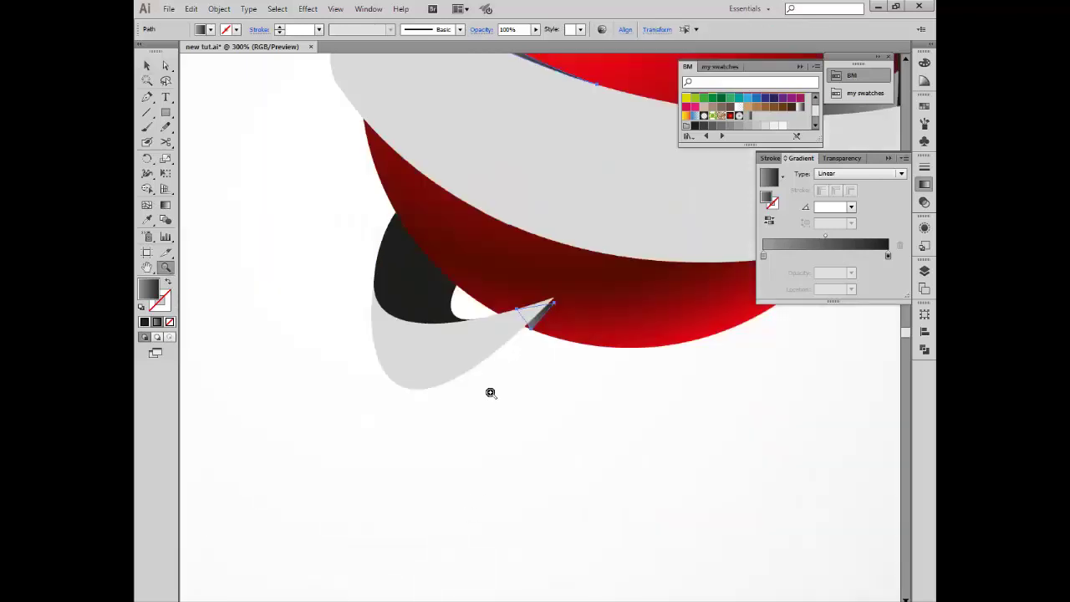
pyautogui.click(533, 345)
pyautogui.click(498, 288)
pyautogui.press('a')
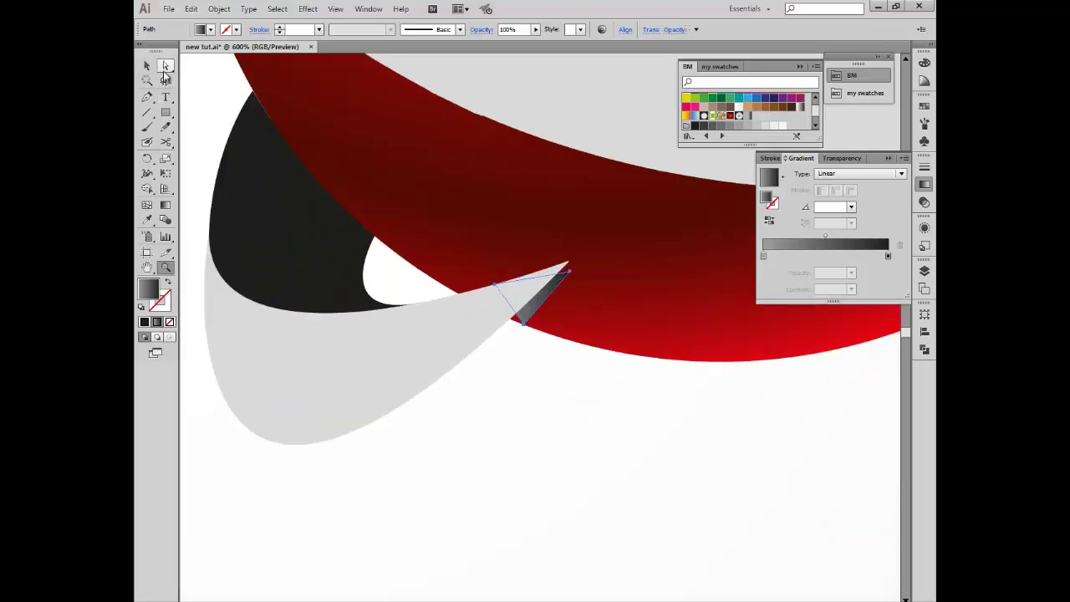
pyautogui.click(495, 288)
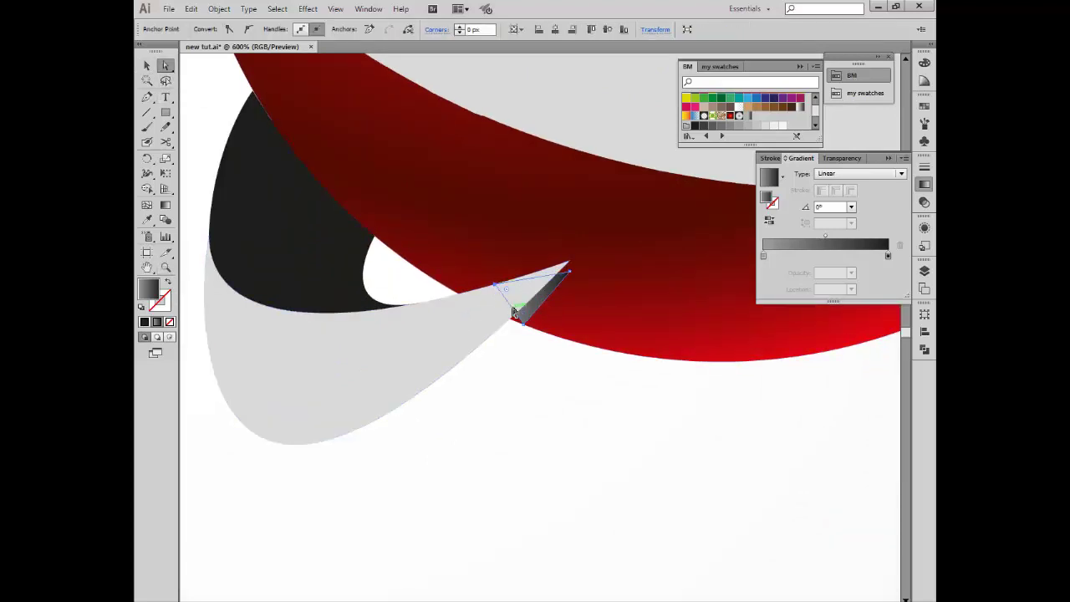
pyautogui.moveTo(147, 97); pyautogui.dragTo(200, 110)
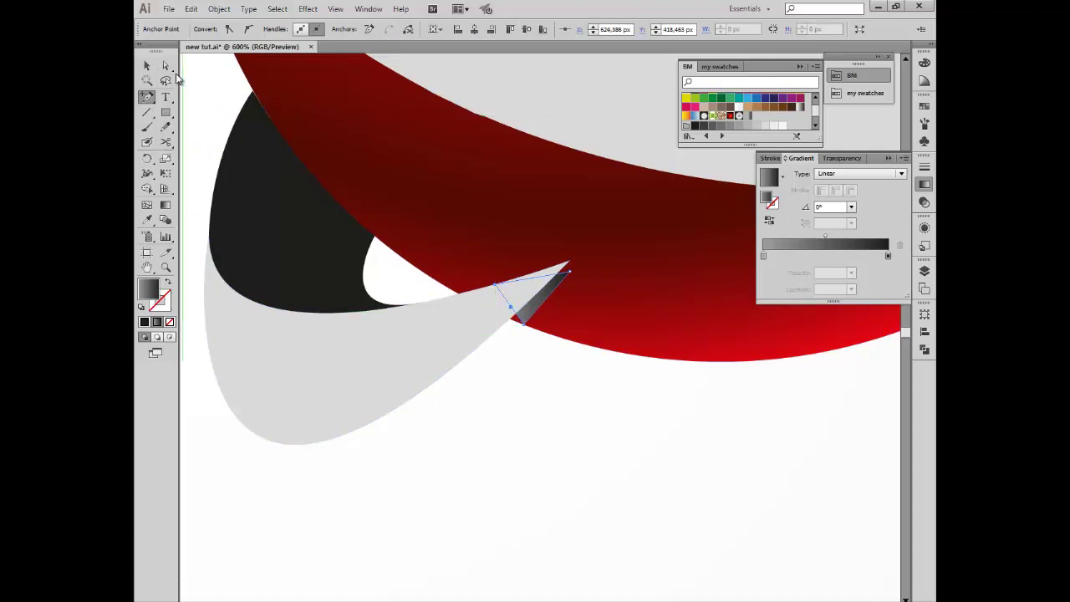
pyautogui.click(166, 65)
# - Pull the light-grey tip's point down-left over the dark sliver, then zoom back out
pyautogui.click(513, 312)
pyautogui.moveTo(514, 313); pyautogui.dragTo(503, 318)
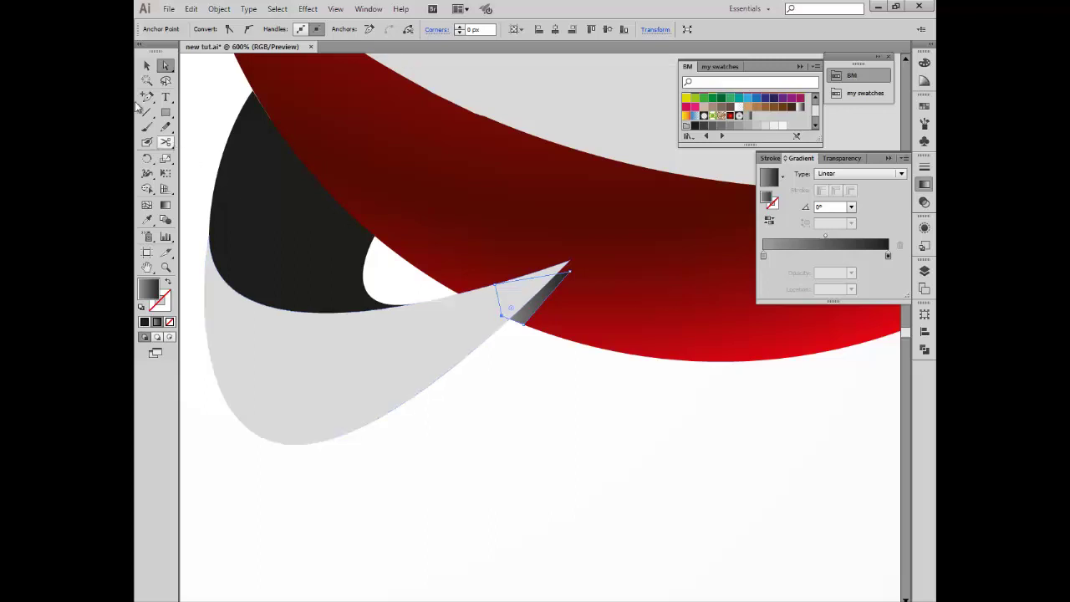
pyautogui.click(147, 67)
pyautogui.click(491, 447)
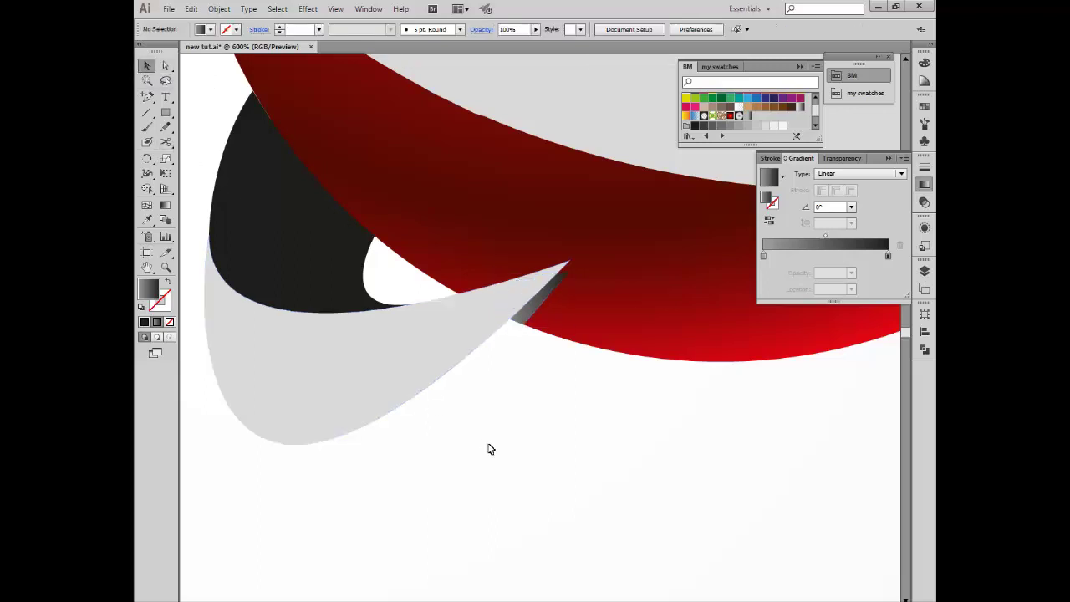
pyautogui.click(166, 268)
pyautogui.keyDown('alt'); pyautogui.click(600, 303); pyautogui.keyUp('alt')
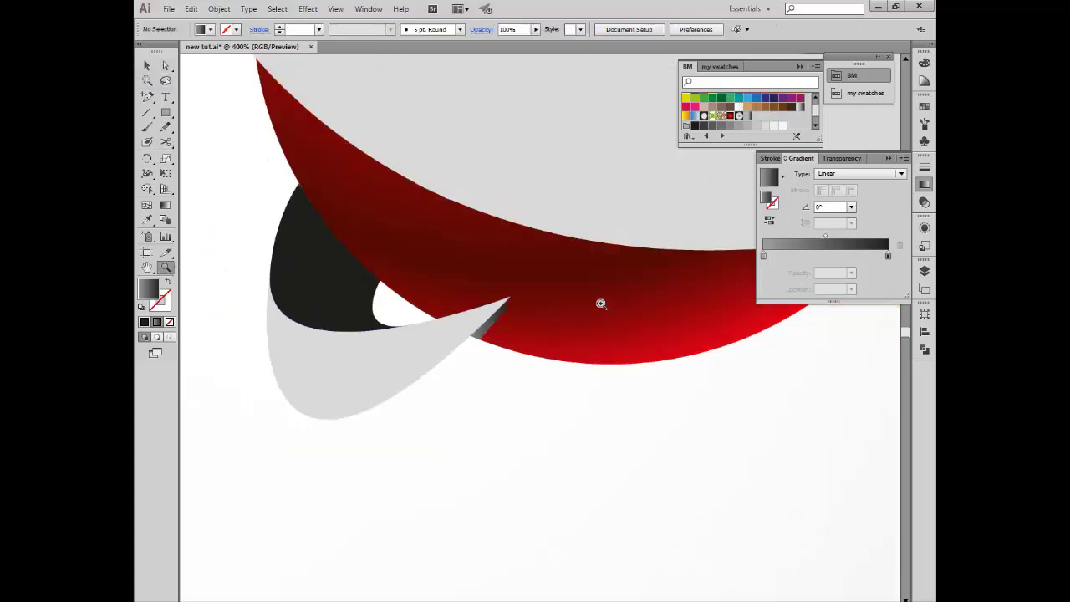
pyautogui.keyDown('alt'); pyautogui.click(537, 328); pyautogui.keyUp('alt')
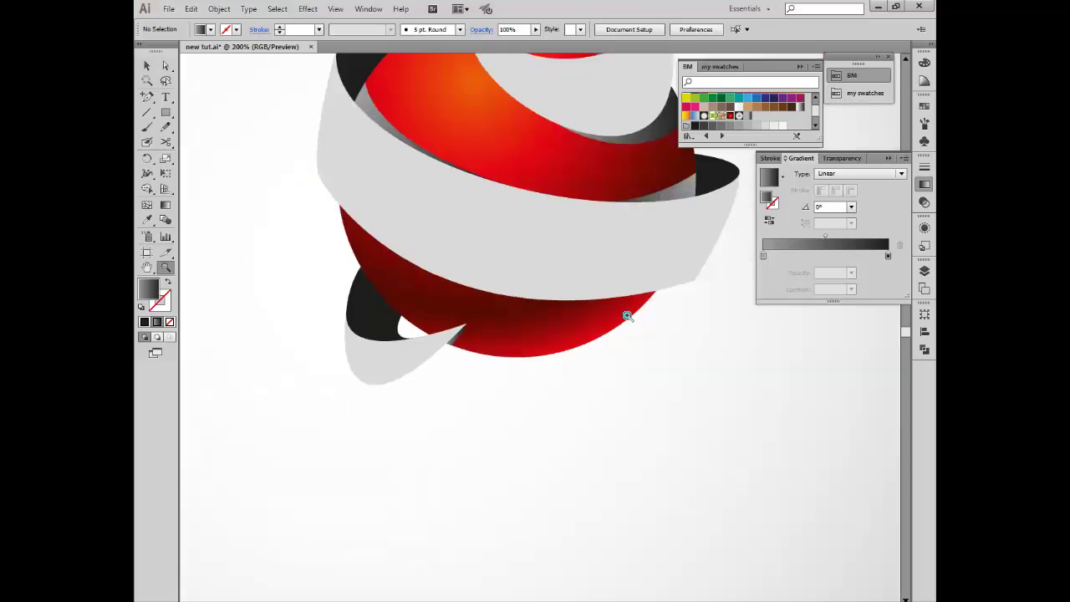
# - Apply a linear gradient to the dark top shape, ribbon shadow and lower-left ribbon piece
pyautogui.keyDown('alt'); pyautogui.click(597, 303); pyautogui.keyUp('alt')
pyautogui.keyDown('alt'); pyautogui.click(431, 200); pyautogui.keyUp('alt')
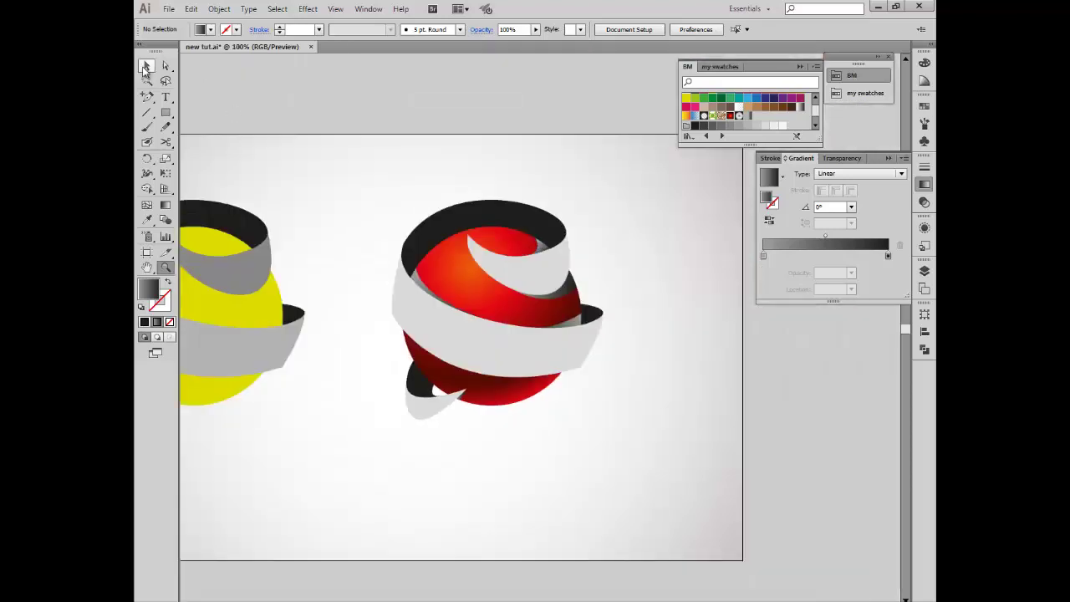
pyautogui.click(144, 67)
pyautogui.click(545, 246)
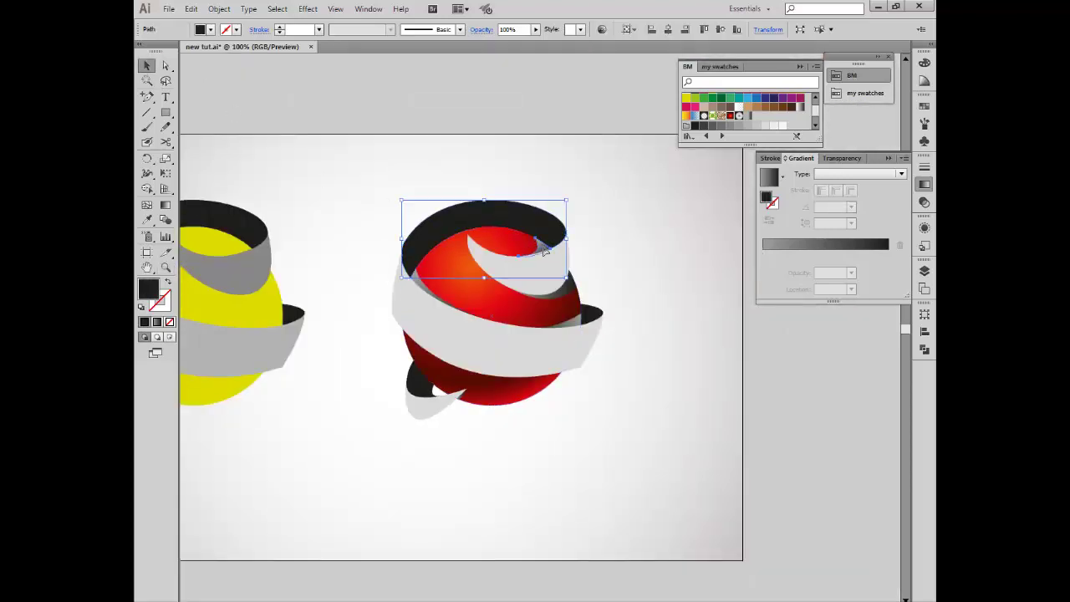
pyautogui.click(575, 314)
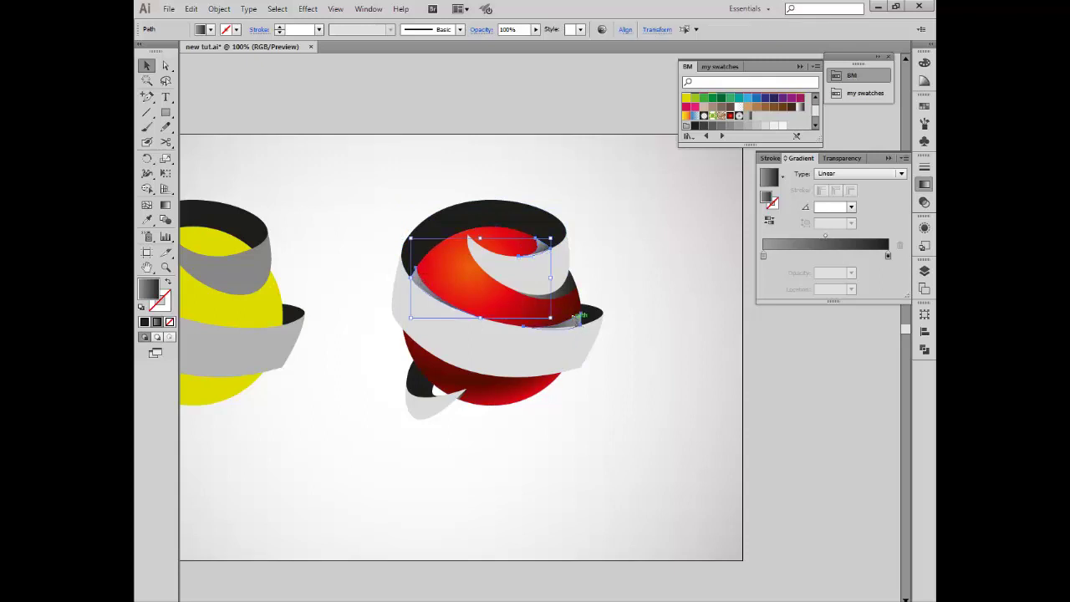
pyautogui.keyDown('shift'); pyautogui.click(576, 315); pyautogui.keyUp('shift')
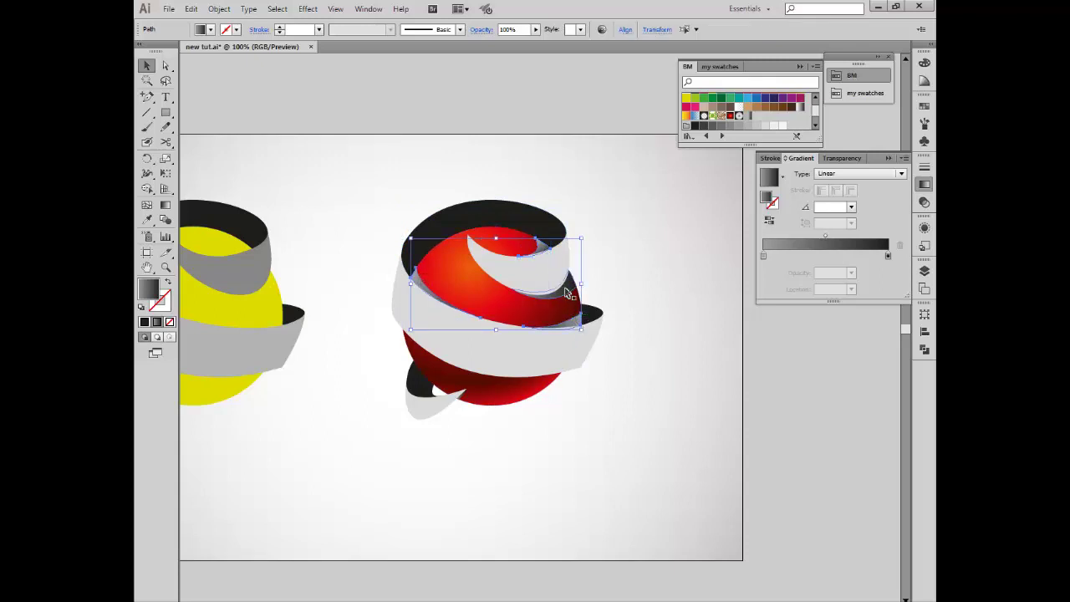
pyautogui.keyDown('shift'); pyautogui.click(463, 399); pyautogui.keyUp('shift')
pyautogui.press('.')
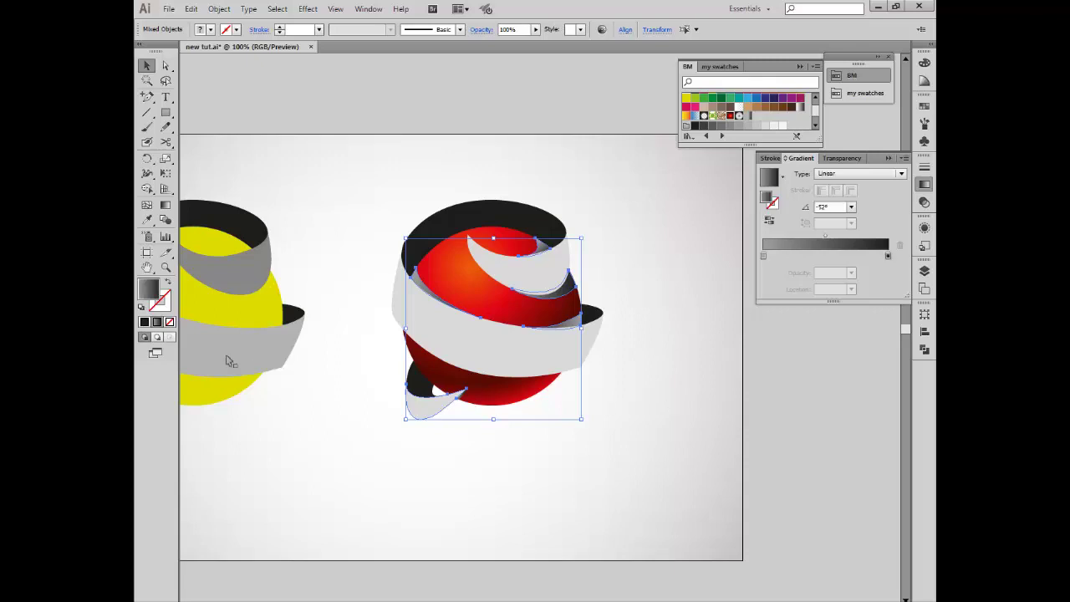
# - Zoom in and select the left, side and top inner bands, with Transparency settings showing
pyautogui.hotkey('ctrl', 'shift', 'a')
pyautogui.click(166, 267)
pyautogui.click(475, 383)
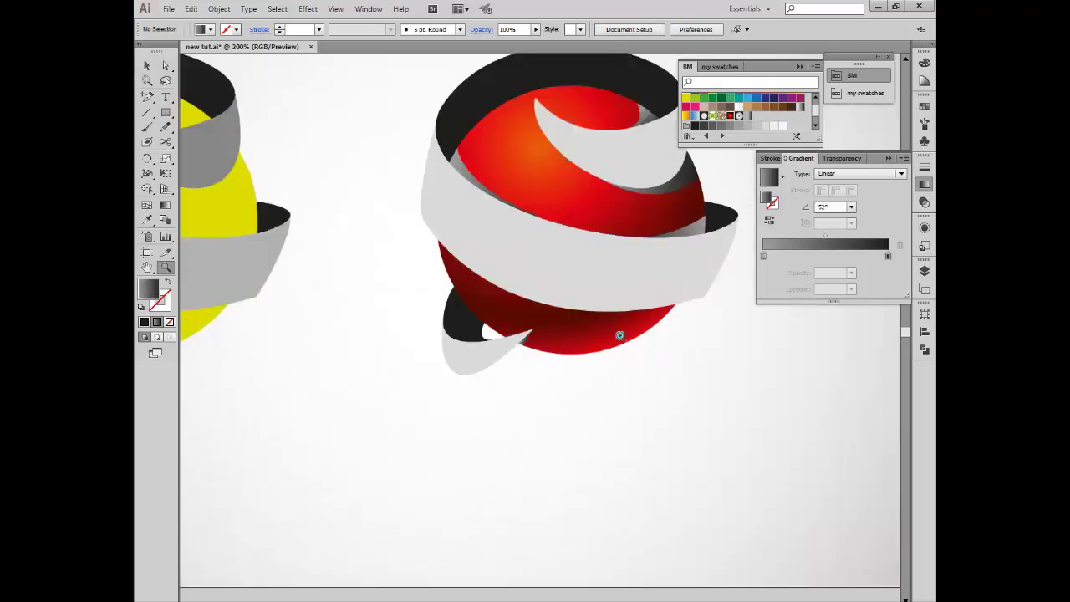
pyautogui.click(619, 335)
pyautogui.click(146, 66)
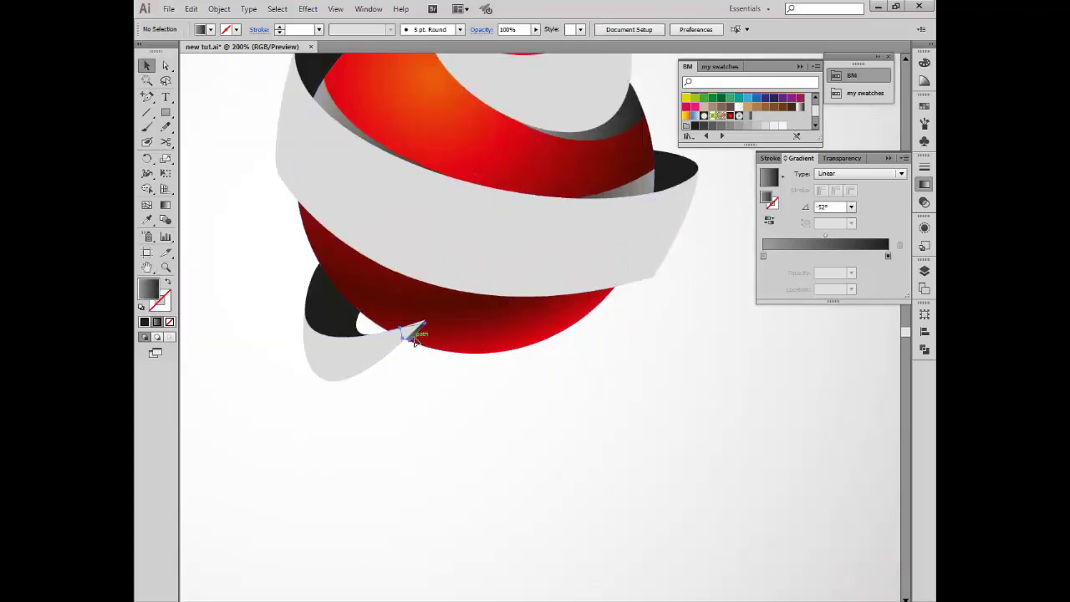
pyautogui.click(412, 333)
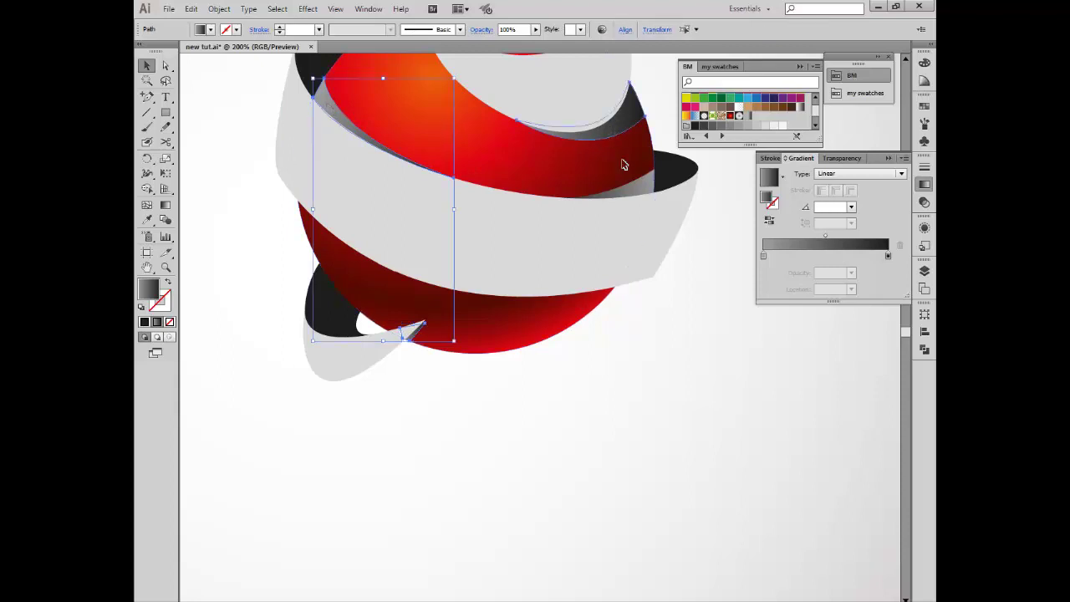
pyautogui.keyDown('shift'); pyautogui.click(623, 165); pyautogui.keyUp('shift')
pyautogui.scroll(1, 596, 217)
pyautogui.scroll(1, 595, 218)
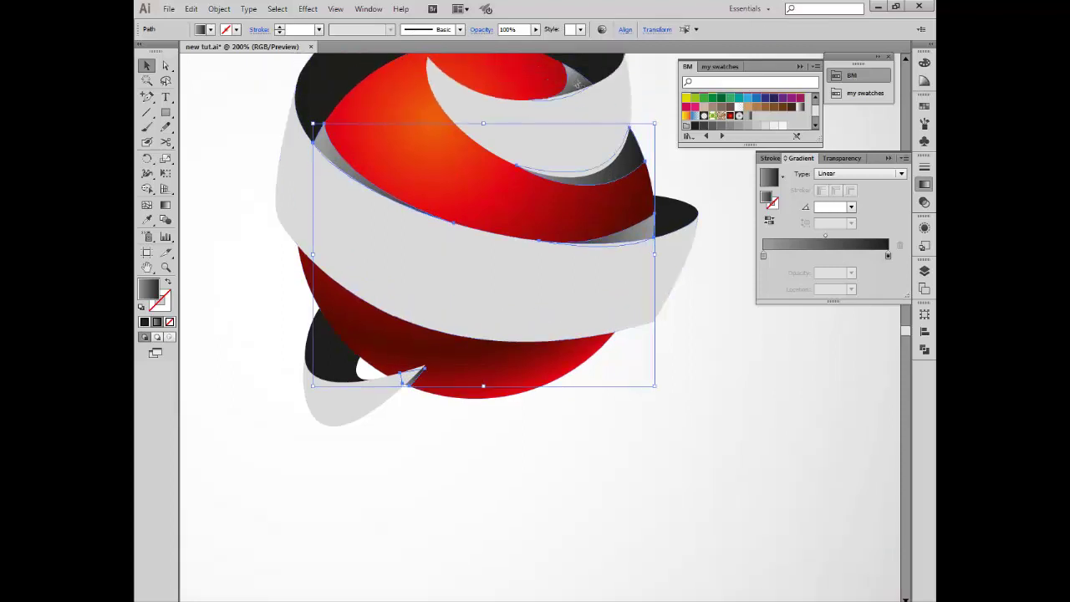
pyautogui.keyDown('shift'); pyautogui.click(577, 84); pyautogui.keyUp('shift')
pyautogui.click(841, 158)
# - Set the inner bands to Multiply blending and the small top crescent to 65% opacity
pyautogui.click(798, 173)
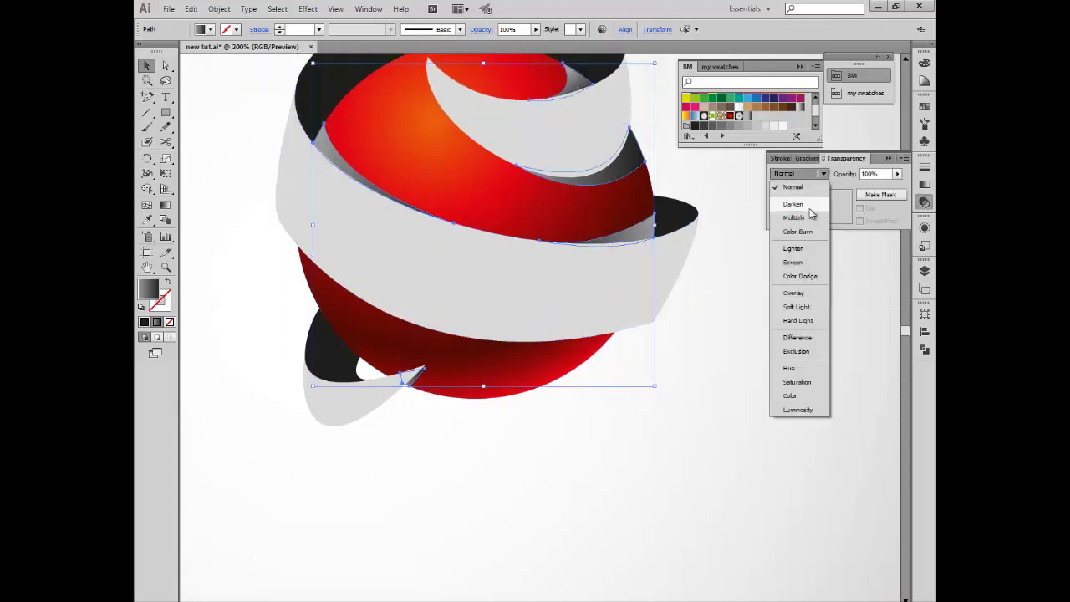
pyautogui.click(811, 217)
pyautogui.click(764, 322)
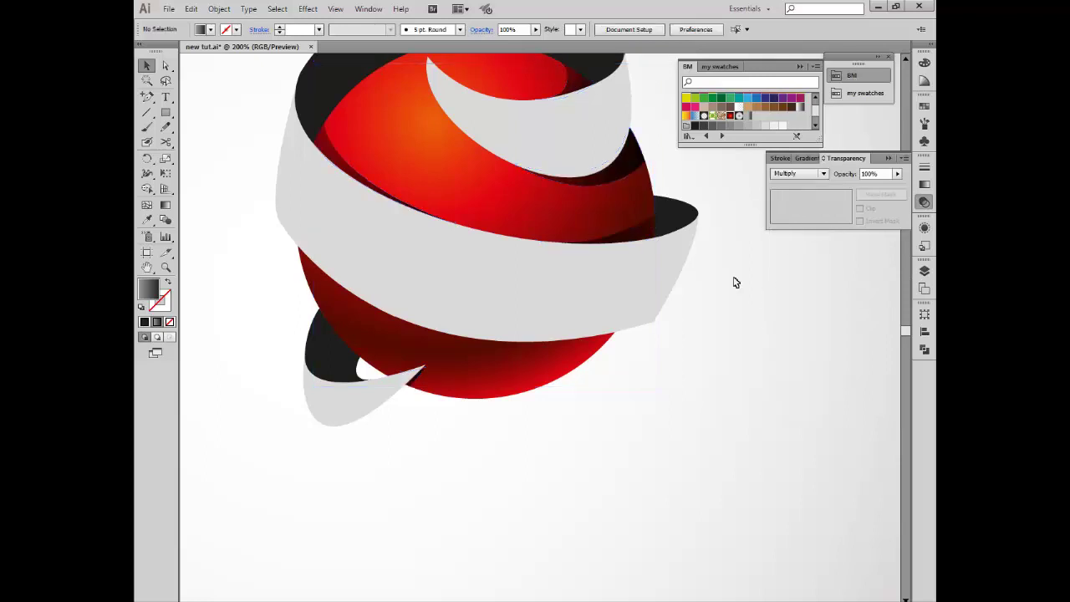
pyautogui.click(624, 167)
pyautogui.click(167, 211)
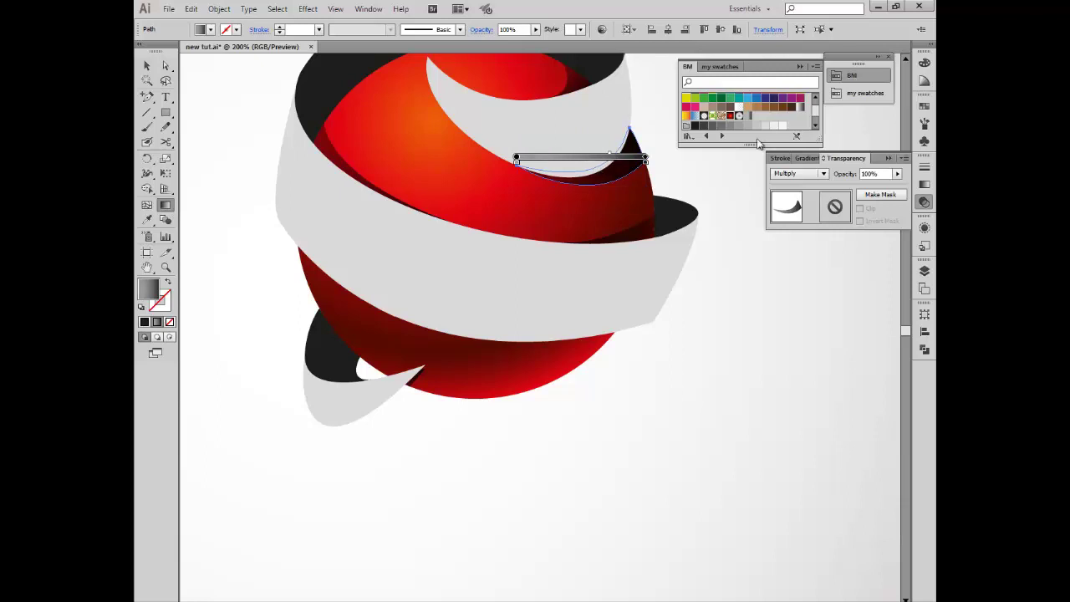
pyautogui.click(897, 173)
pyautogui.write('65')
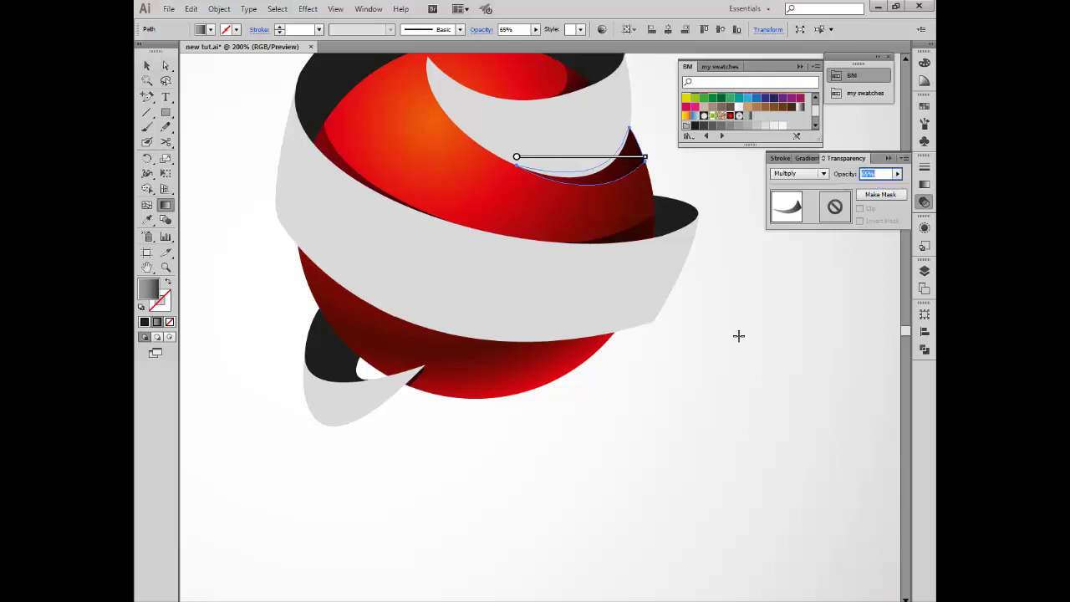
pyautogui.press('v')
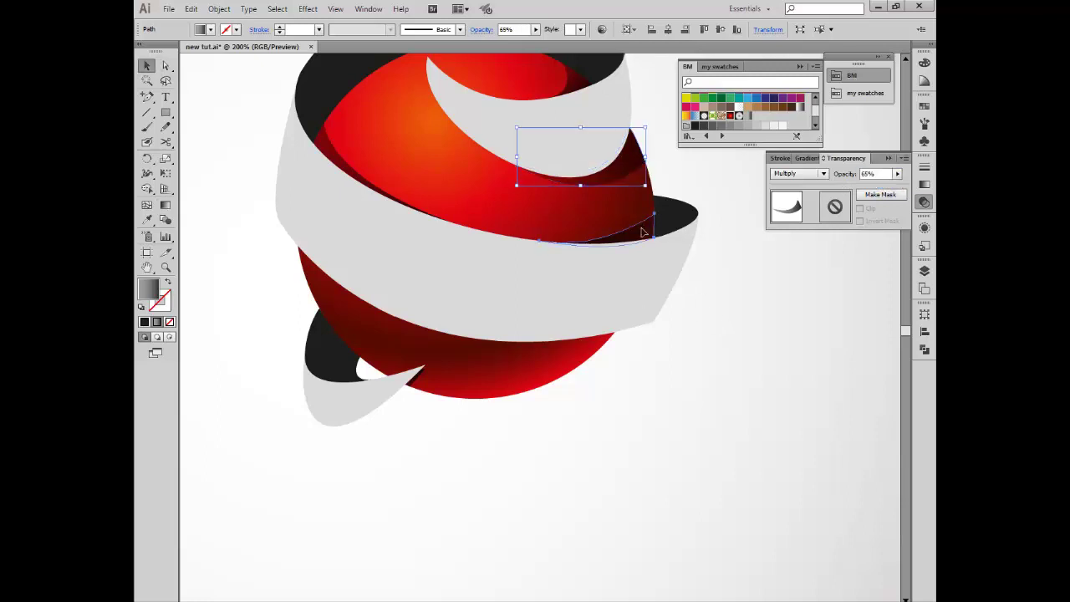
# - Shift the gradient of the shadow band under the front ribbon slightly left
pyautogui.click(641, 228)
pyautogui.click(166, 205)
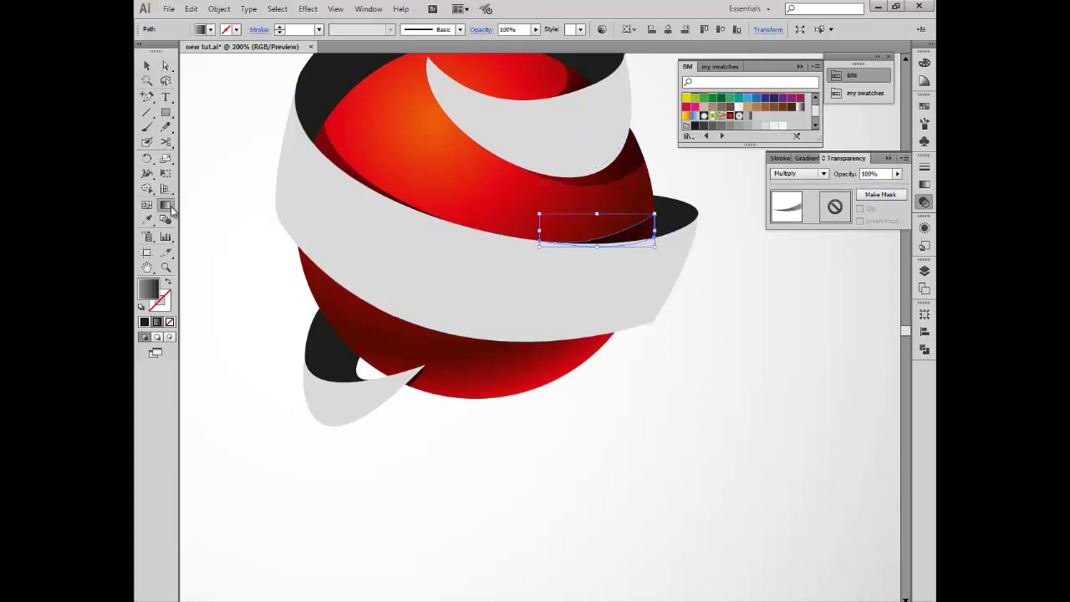
pyautogui.moveTo(632, 239); pyautogui.dragTo(612, 243)
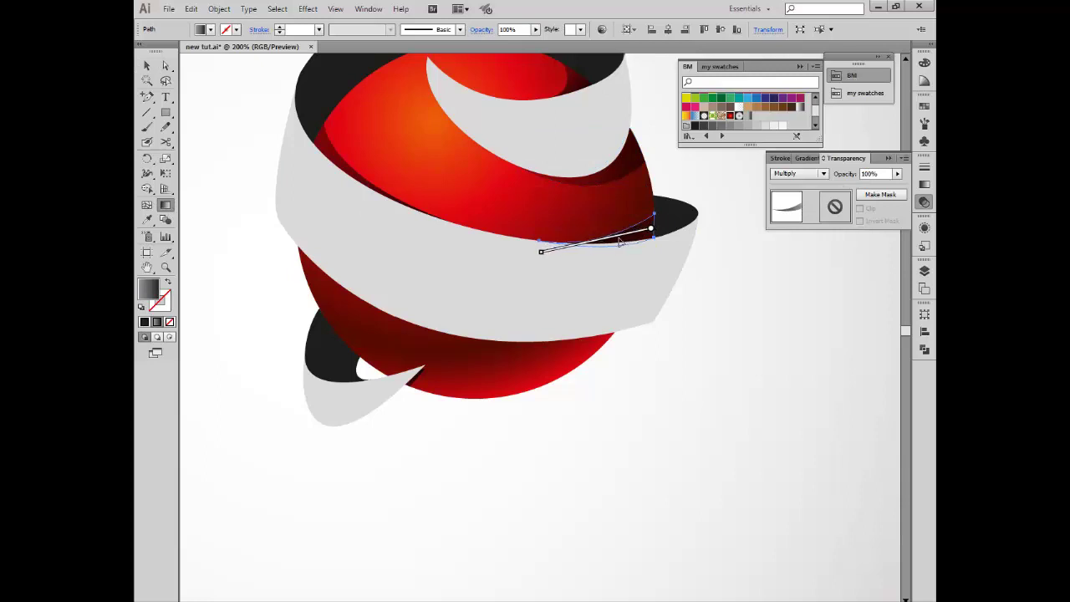
pyautogui.click(146, 65)
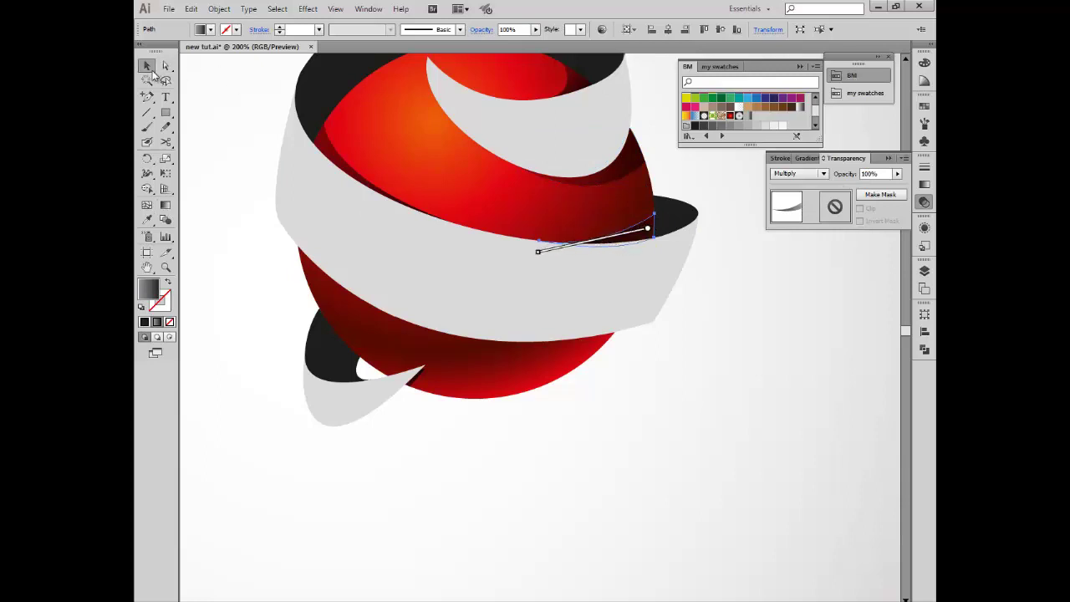
pyautogui.click(209, 117)
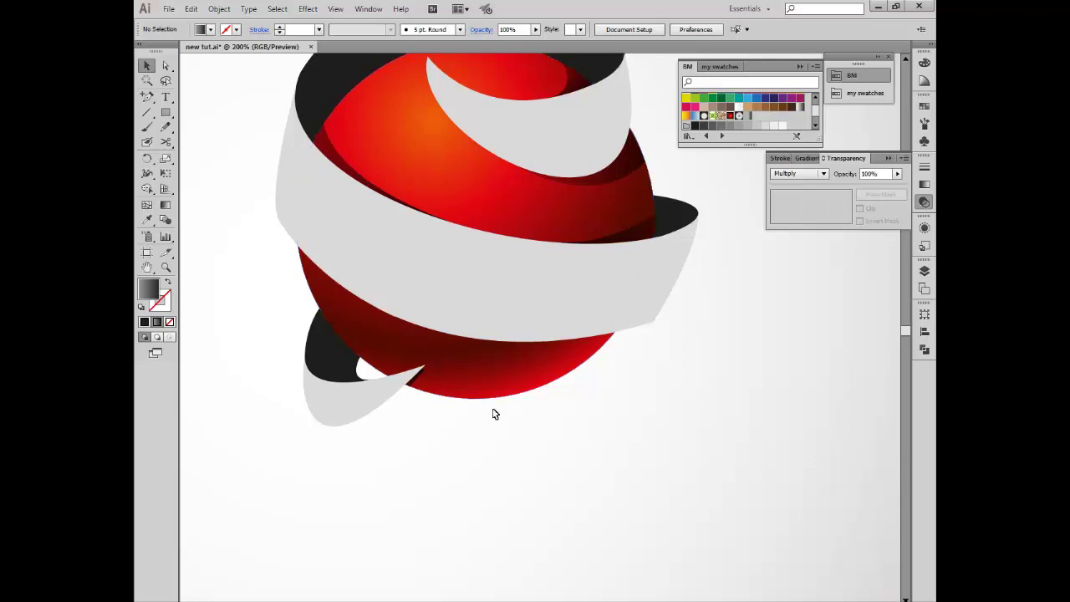
pyautogui.scroll(2, 490, 401)
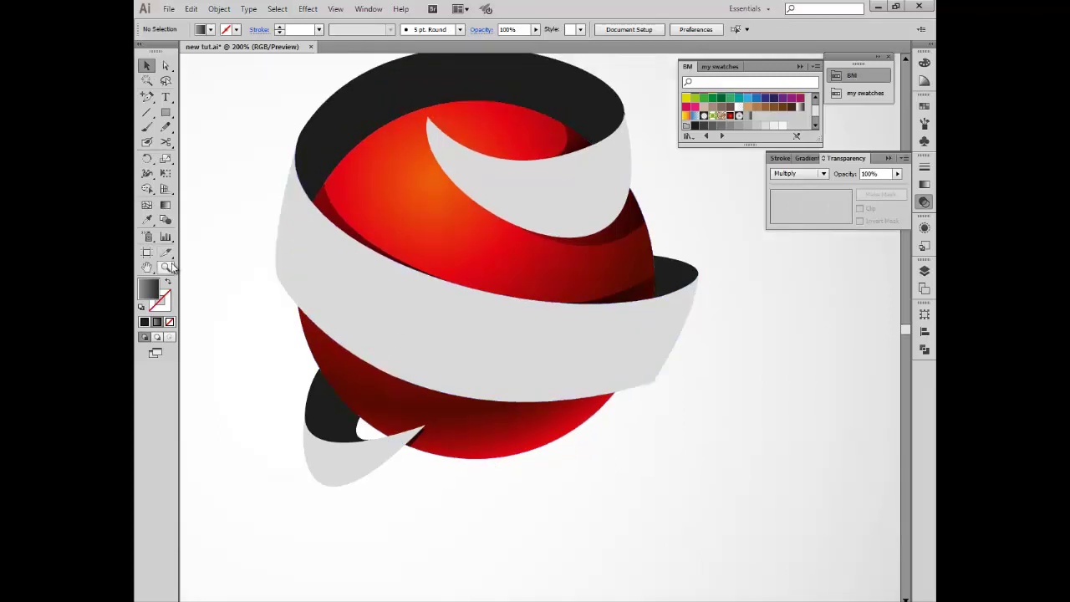
# - At 150% zoom, pen-draw a five-point curved closed shape along the front ribbon's left side
pyautogui.click(166, 267)
pyautogui.keyDown('alt'); pyautogui.click(295, 183); pyautogui.keyUp('alt')
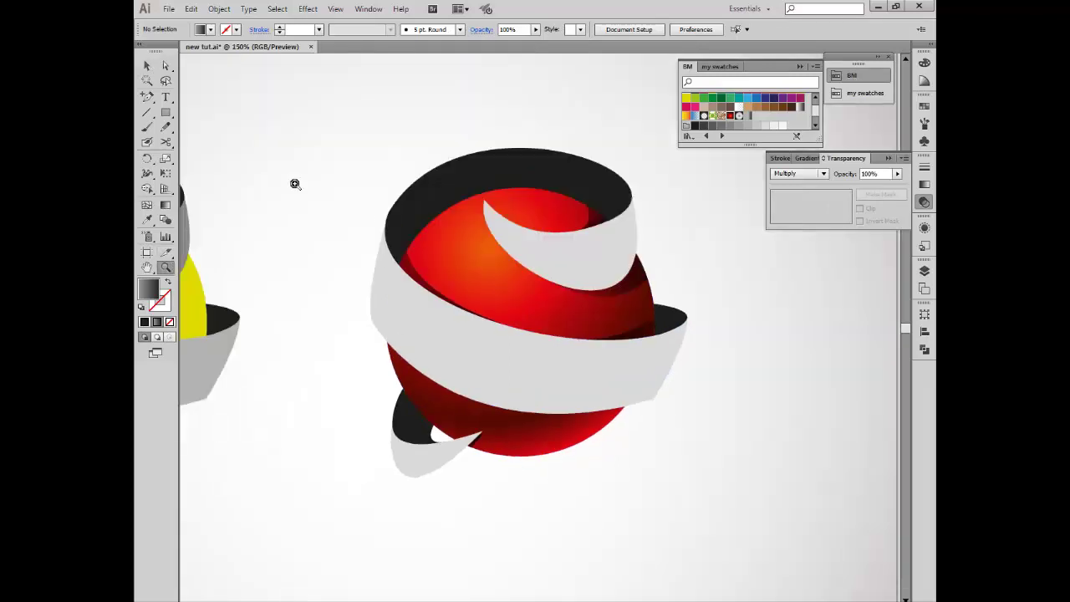
pyautogui.click(166, 112)
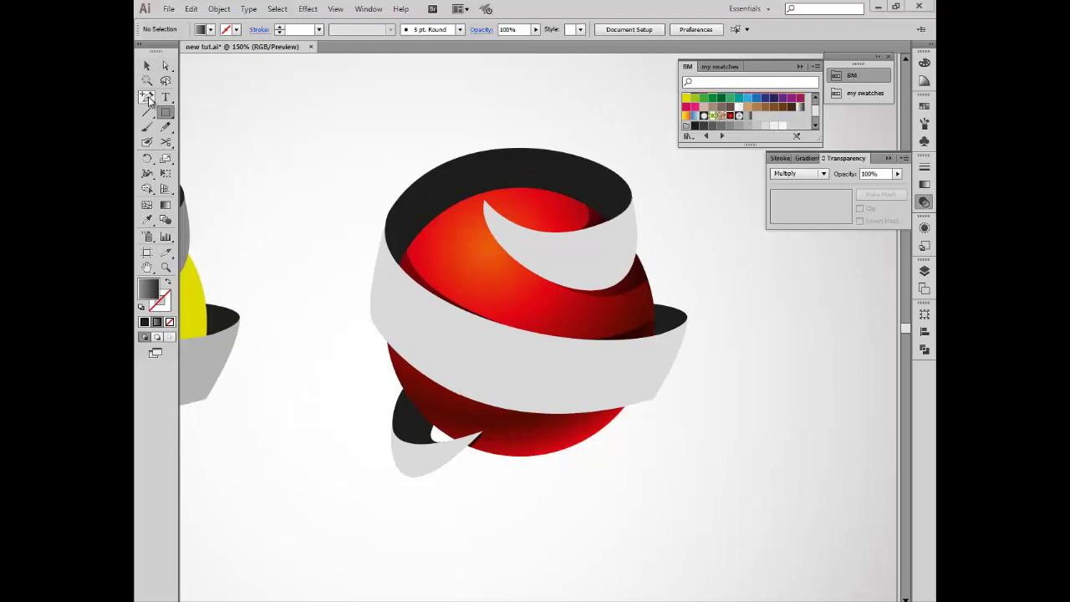
pyautogui.moveTo(148, 100); pyautogui.dragTo(209, 90)
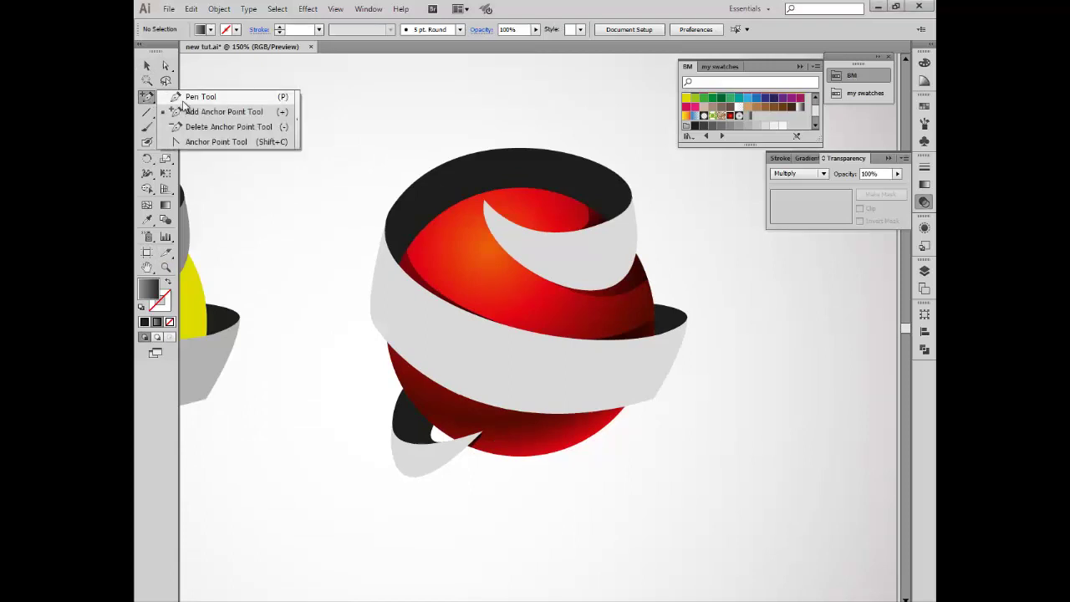
pyautogui.click(386, 248)
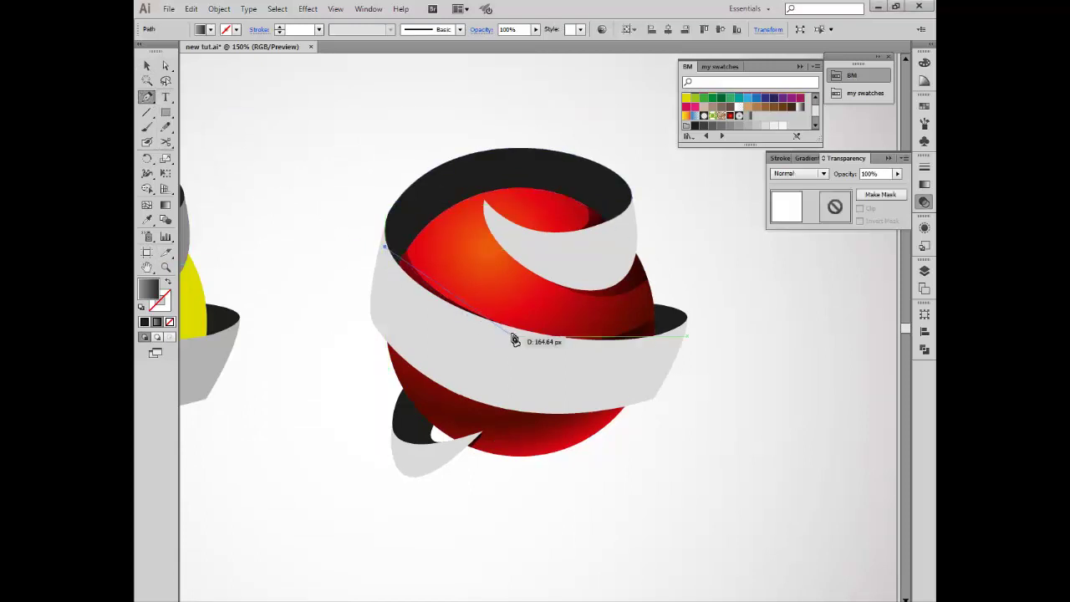
pyautogui.moveTo(511, 336); pyautogui.dragTo(623, 368)
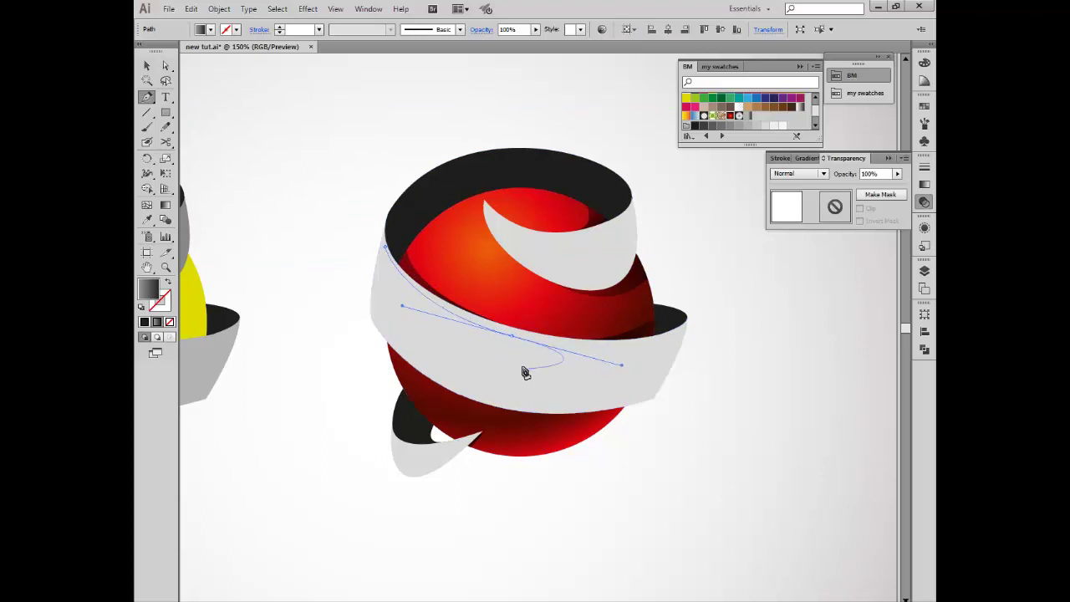
pyautogui.moveTo(525, 373)
pyautogui.mouseDown()
pyautogui.moveTo(495, 365)
pyautogui.moveTo(504, 393)
pyautogui.moveTo(551, 415)
pyautogui.moveTo(583, 416)
pyautogui.mouseUp()
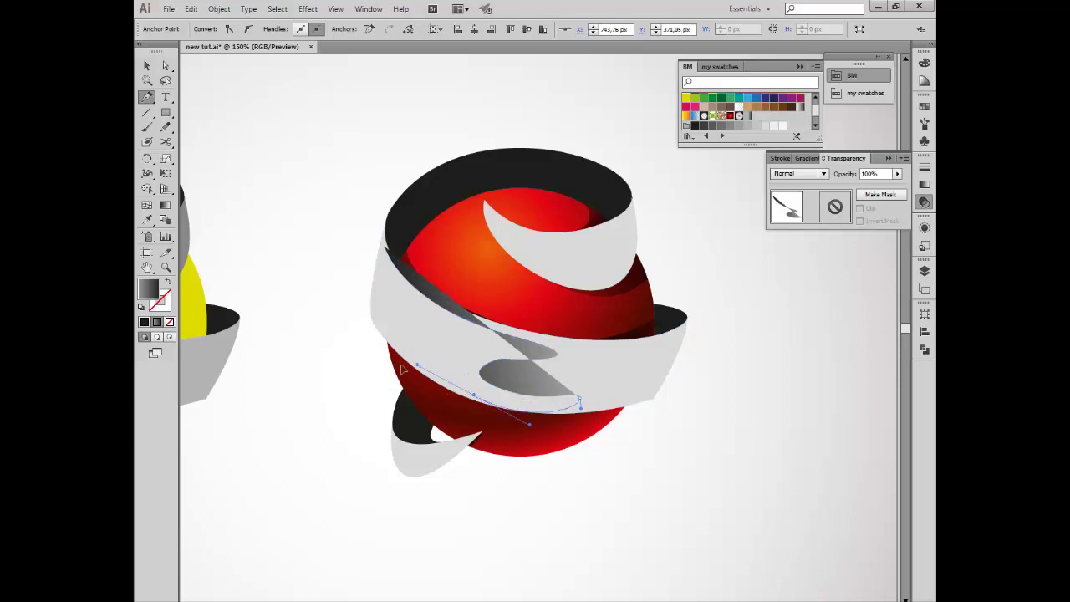
pyautogui.moveTo(394, 368)
pyautogui.mouseDown()
pyautogui.moveTo(365, 279)
pyautogui.moveTo(377, 317)
pyautogui.moveTo(381, 310)
pyautogui.mouseUp()
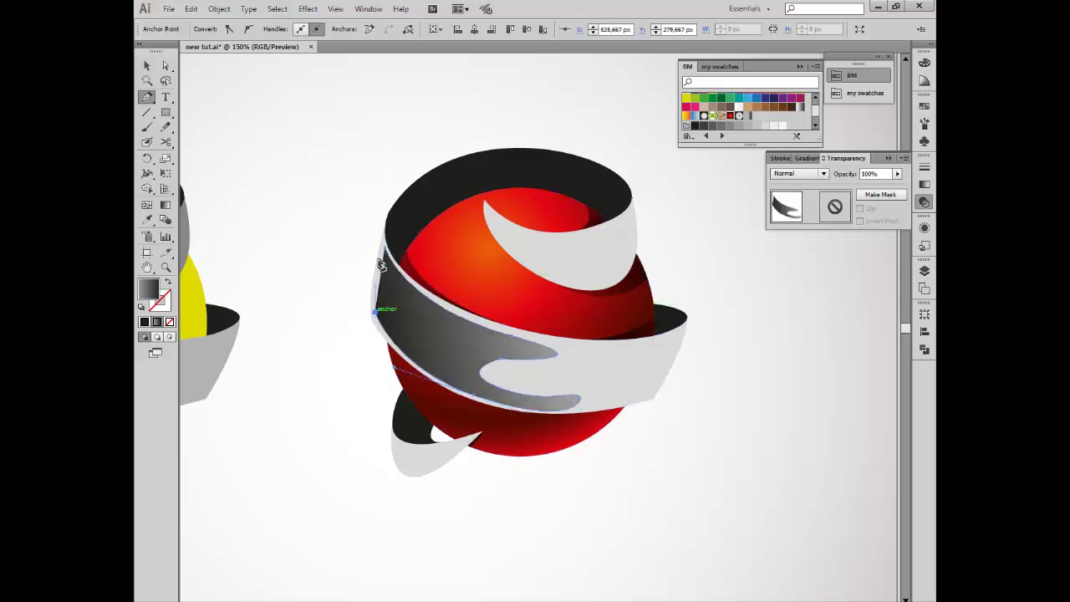
pyautogui.moveTo(385, 243); pyautogui.dragTo(396, 239)
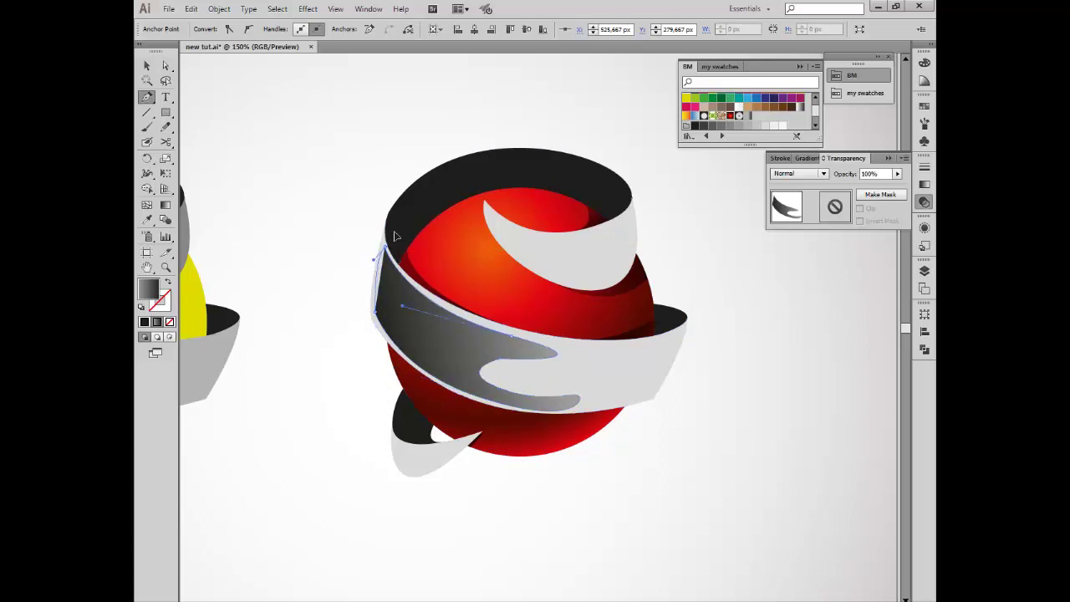
# - Reshape the new shading shape's curves, stretching it right and moving its tip point
pyautogui.press('v')
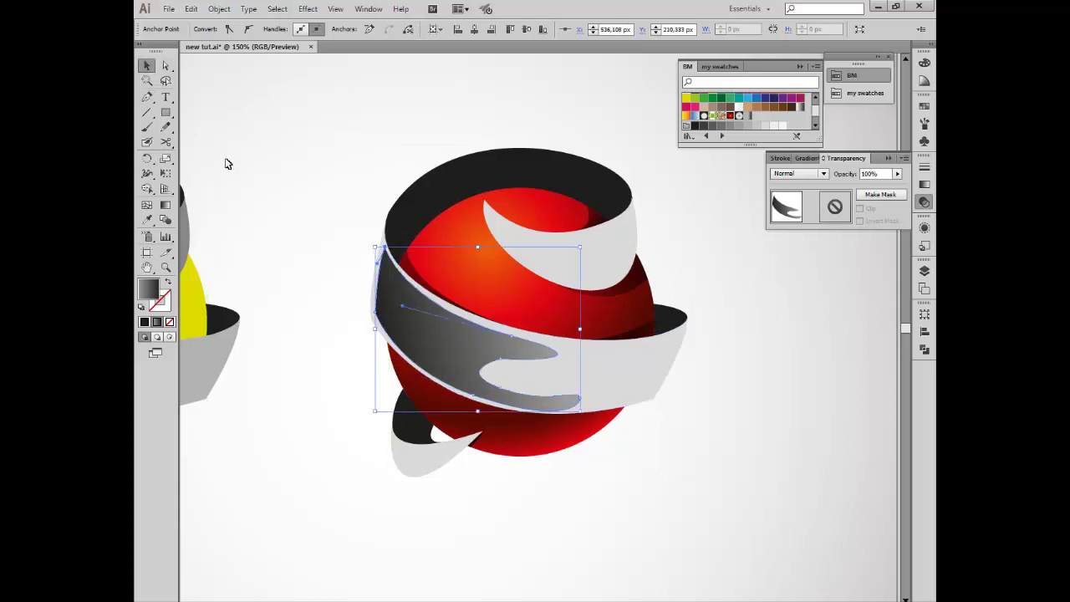
pyautogui.click(292, 254)
pyautogui.click(459, 370)
pyautogui.click(166, 66)
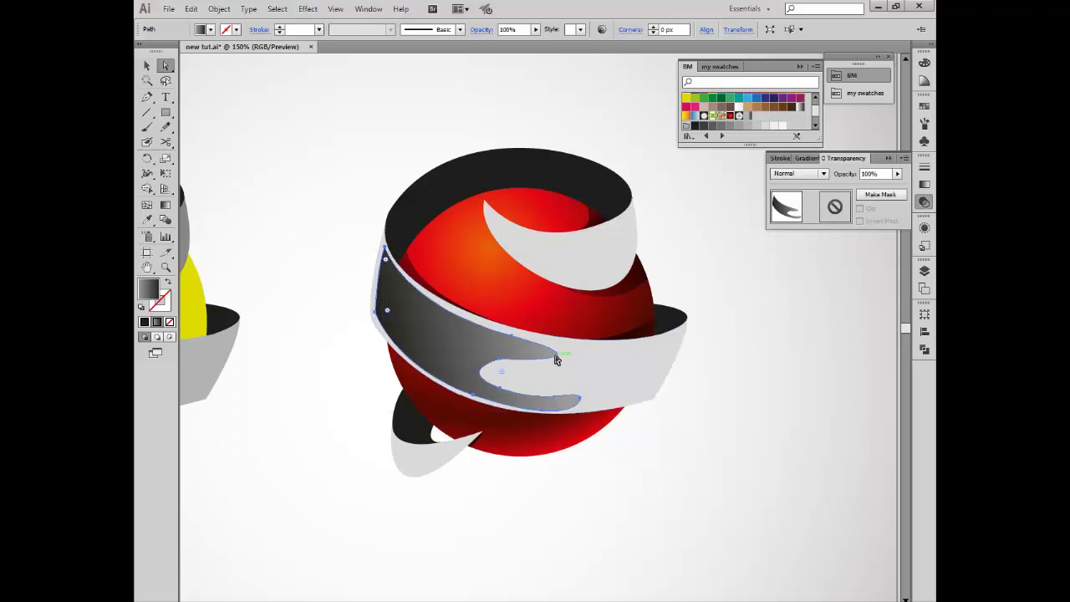
pyautogui.click(514, 337)
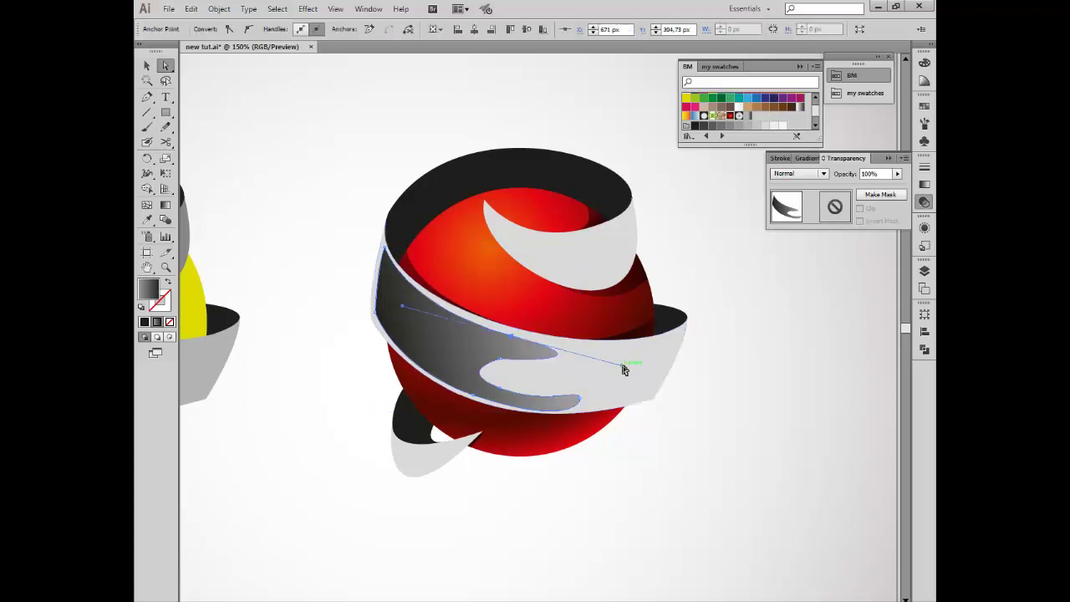
pyautogui.moveTo(623, 367); pyautogui.dragTo(662, 360)
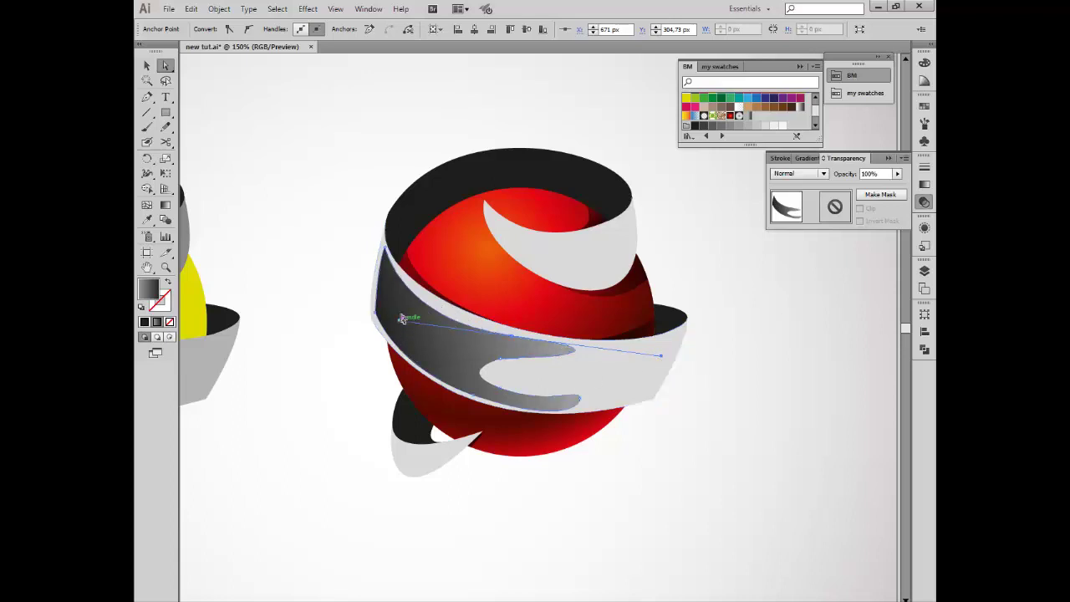
pyautogui.moveTo(402, 319); pyautogui.dragTo(398, 316)
pyautogui.moveTo(512, 337)
pyautogui.mouseDown()
pyautogui.moveTo(500, 368)
pyautogui.moveTo(473, 376)
pyautogui.moveTo(398, 345)
pyautogui.moveTo(410, 343)
pyautogui.mouseUp()
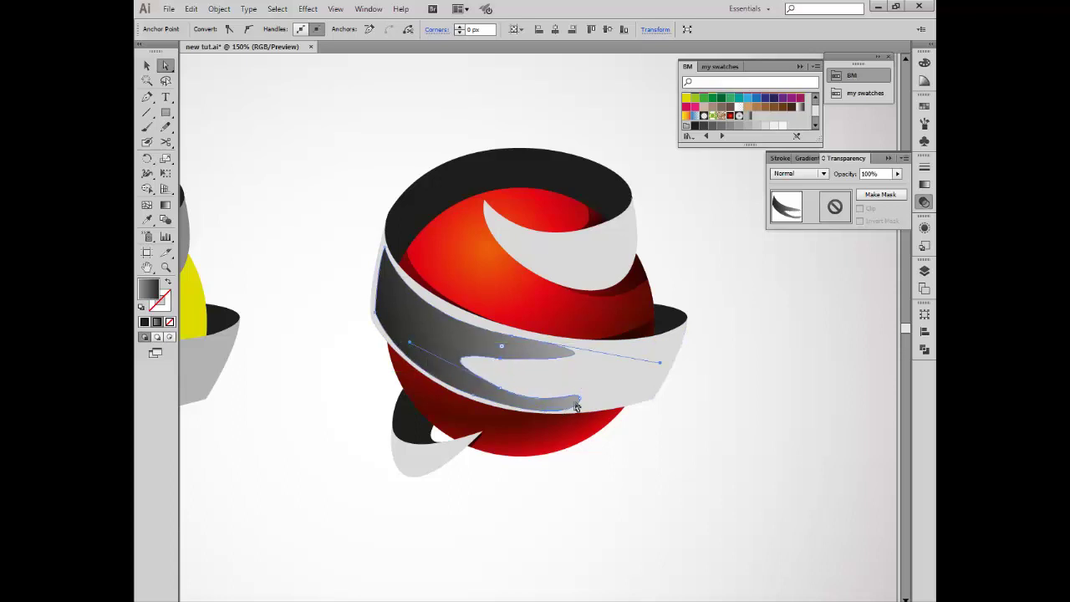
pyautogui.moveTo(576, 407)
pyautogui.mouseDown()
pyautogui.moveTo(582, 391)
pyautogui.moveTo(552, 413)
pyautogui.mouseUp()
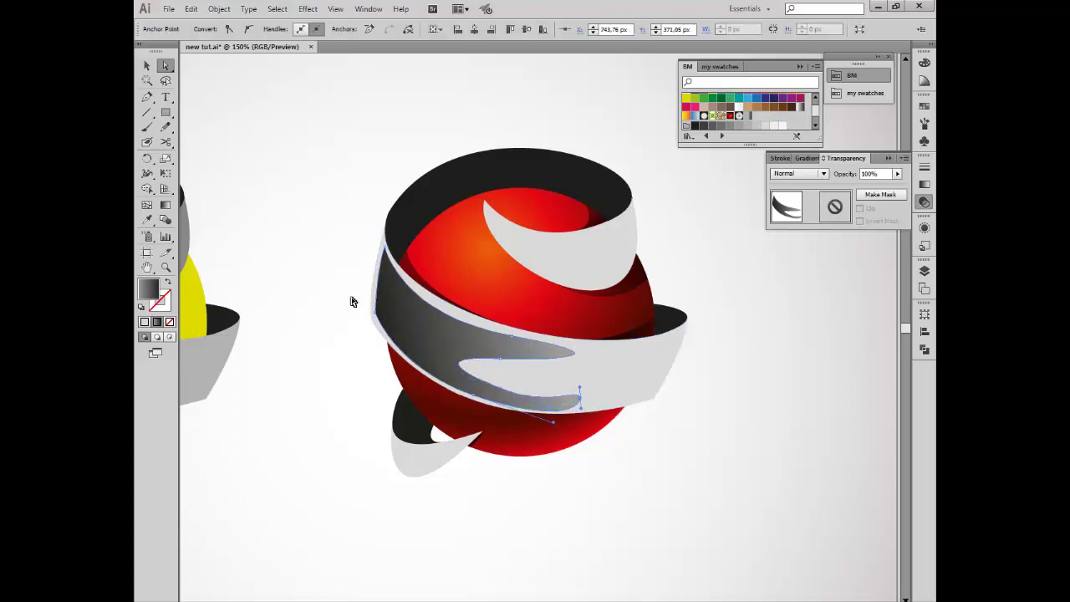
# - Pull the ribbon's right-end anchor inward and reshape its lower-edge curve
pyautogui.click(652, 363)
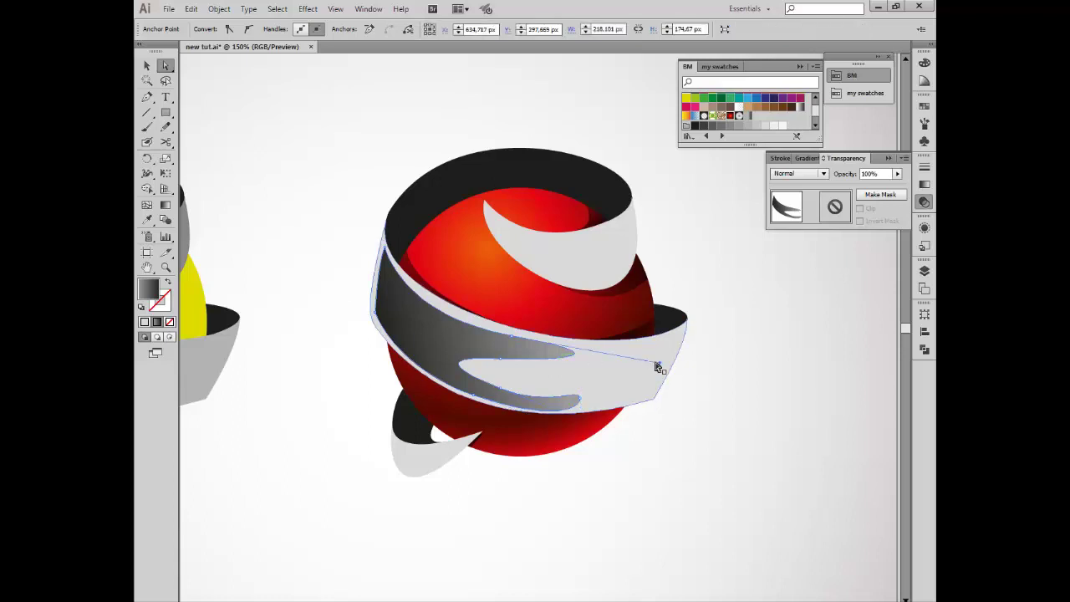
pyautogui.moveTo(644, 365); pyautogui.dragTo(613, 360)
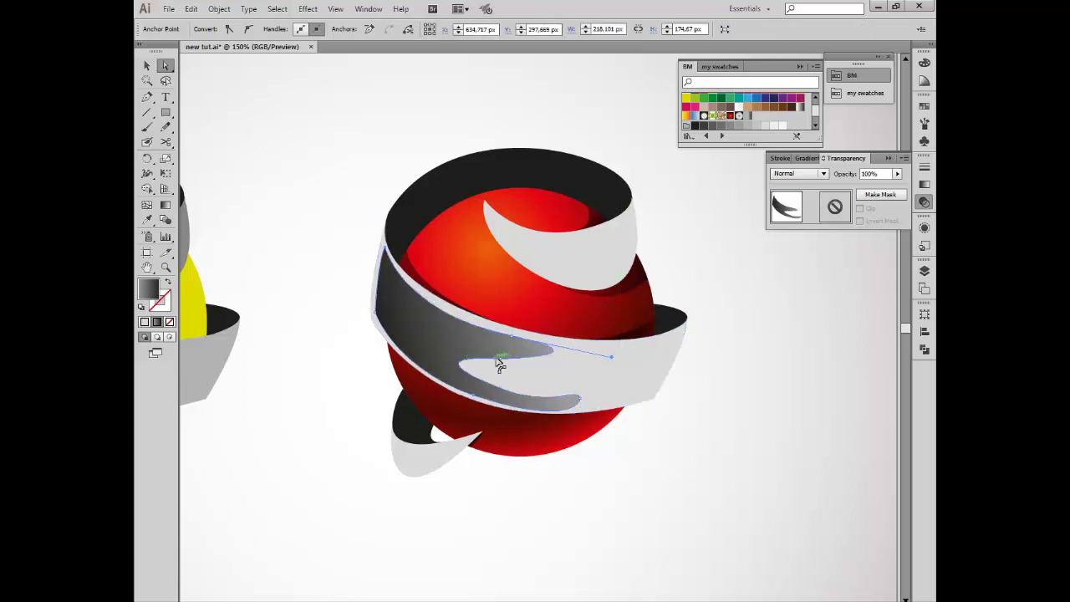
pyautogui.moveTo(500, 358); pyautogui.dragTo(500, 345)
pyautogui.moveTo(406, 355); pyautogui.dragTo(430, 362)
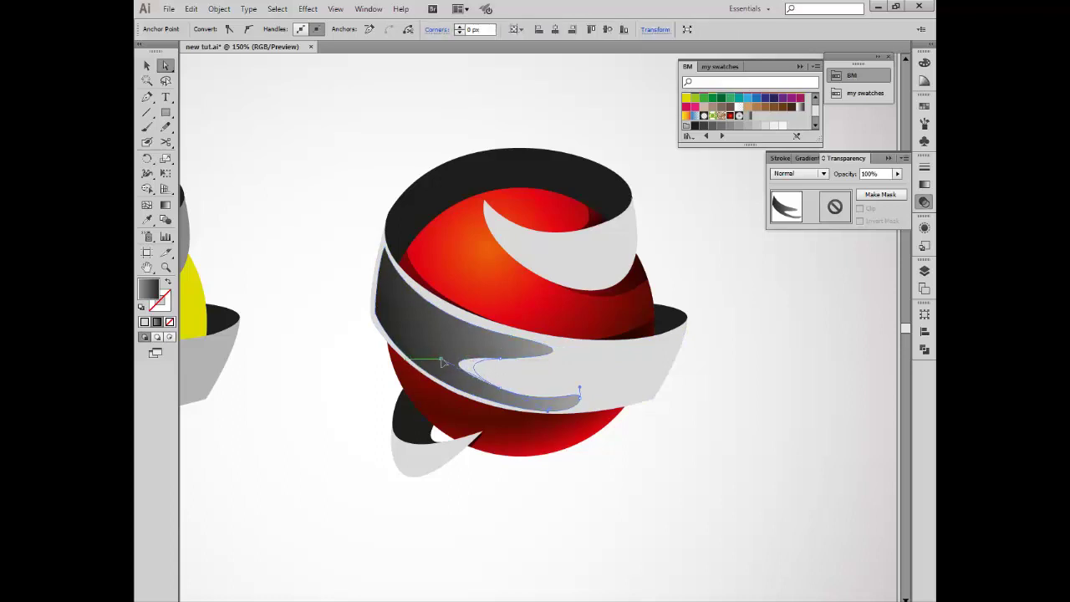
pyautogui.click(444, 361)
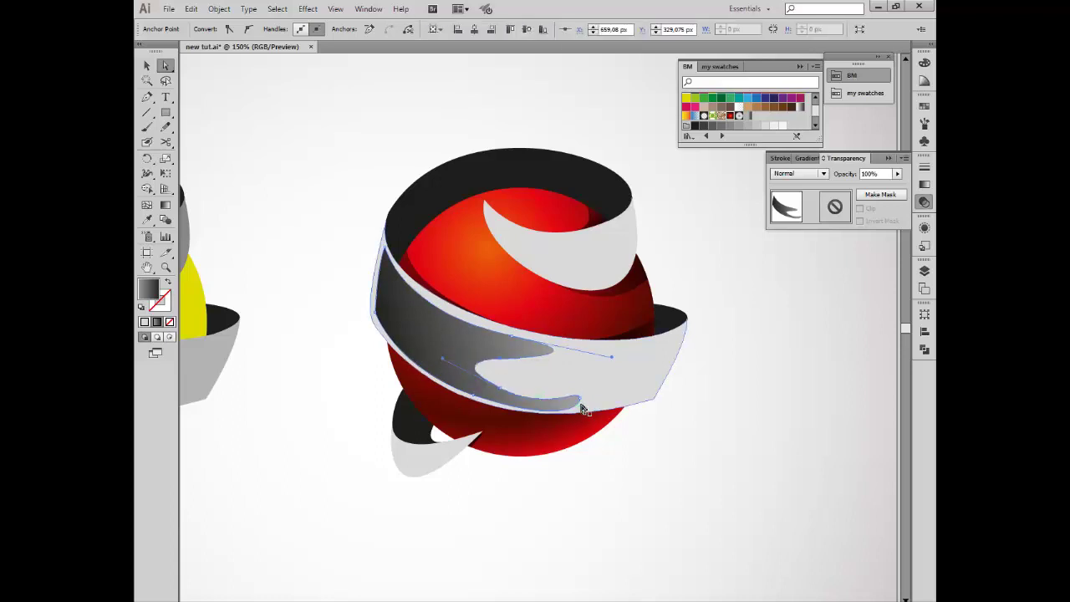
pyautogui.click(148, 66)
pyautogui.click(311, 244)
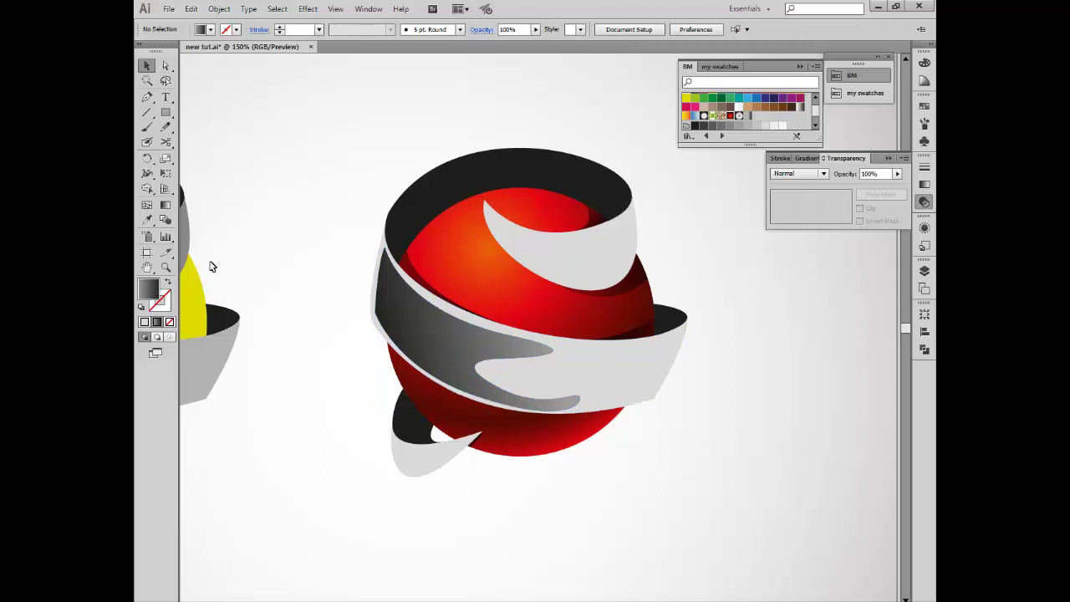
# - Convert the dark band's left-edge anchor to smooth and reshape the left-edge curve
pyautogui.press('z')
pyautogui.click(448, 324)
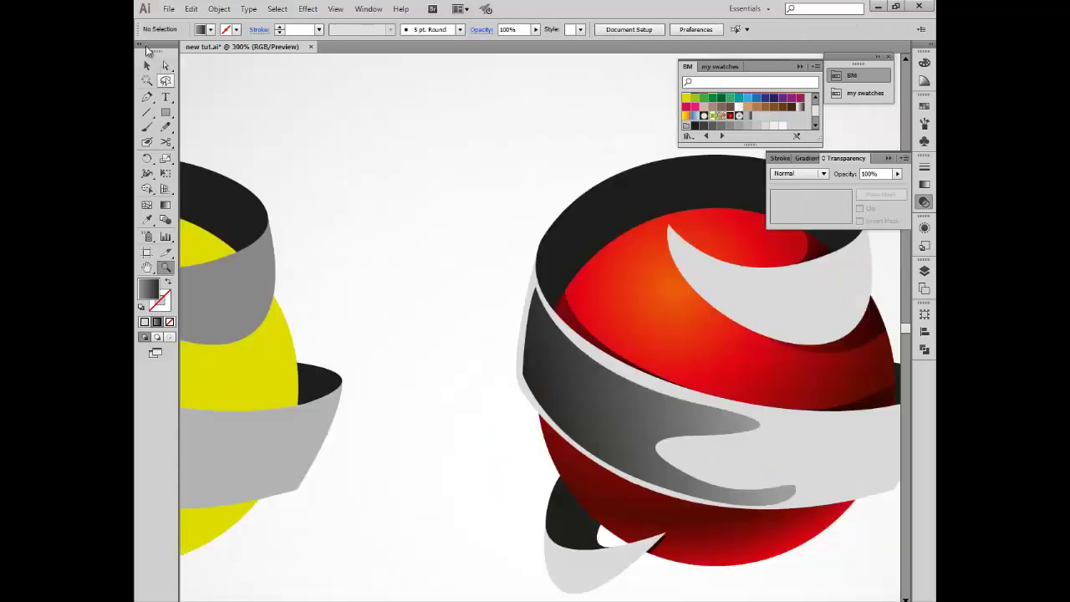
pyautogui.press('a')
pyautogui.click(485, 318)
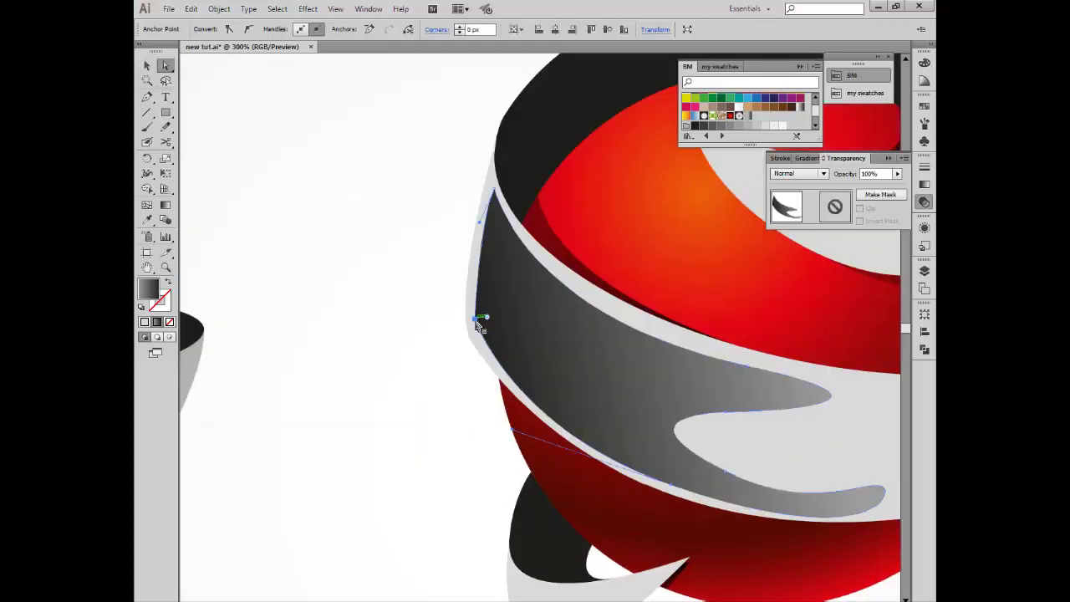
pyautogui.click(250, 29)
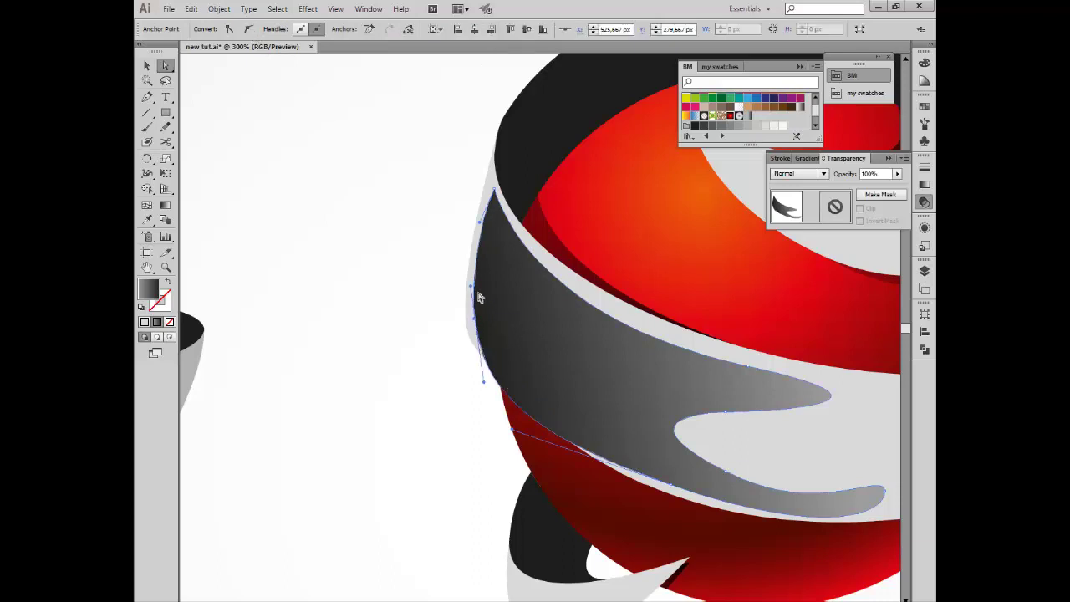
pyautogui.moveTo(471, 288); pyautogui.dragTo(469, 281)
pyautogui.moveTo(477, 322); pyautogui.dragTo(479, 339)
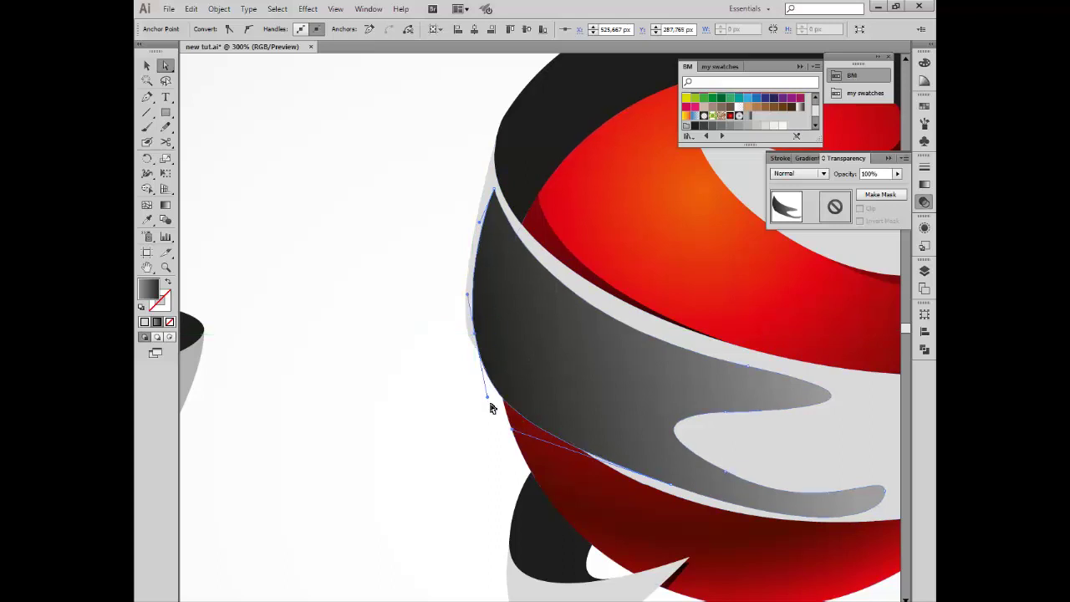
pyautogui.moveTo(490, 401); pyautogui.dragTo(482, 372)
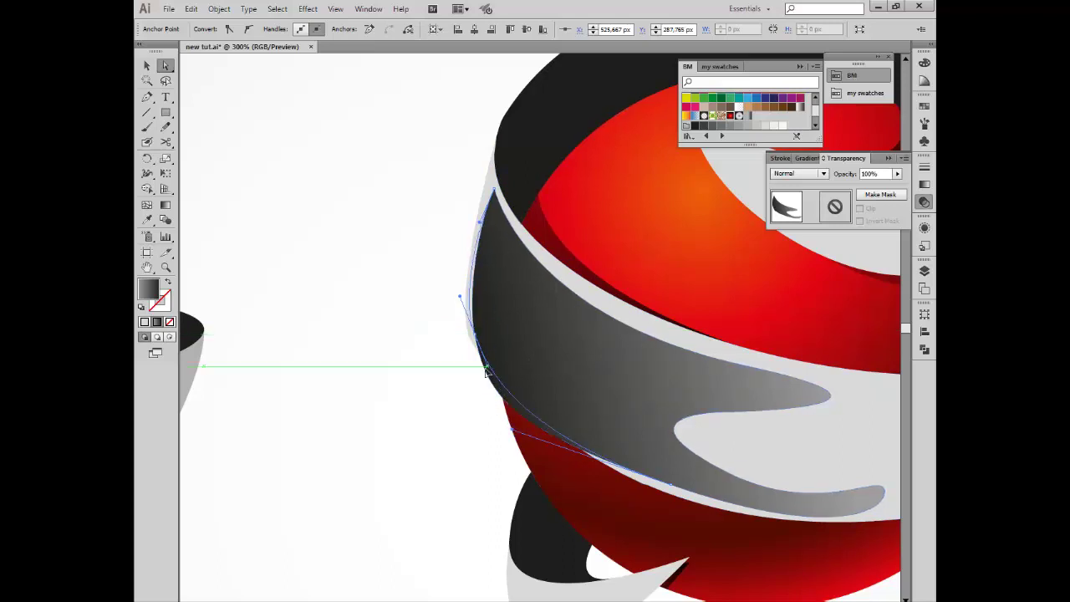
pyautogui.click(525, 414)
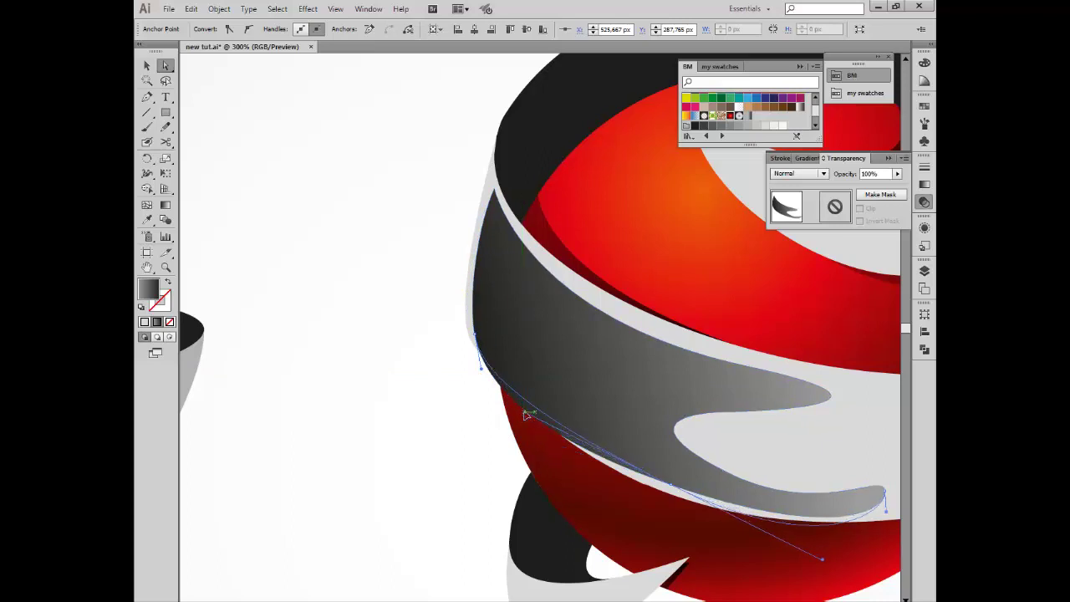
pyautogui.click(525, 415)
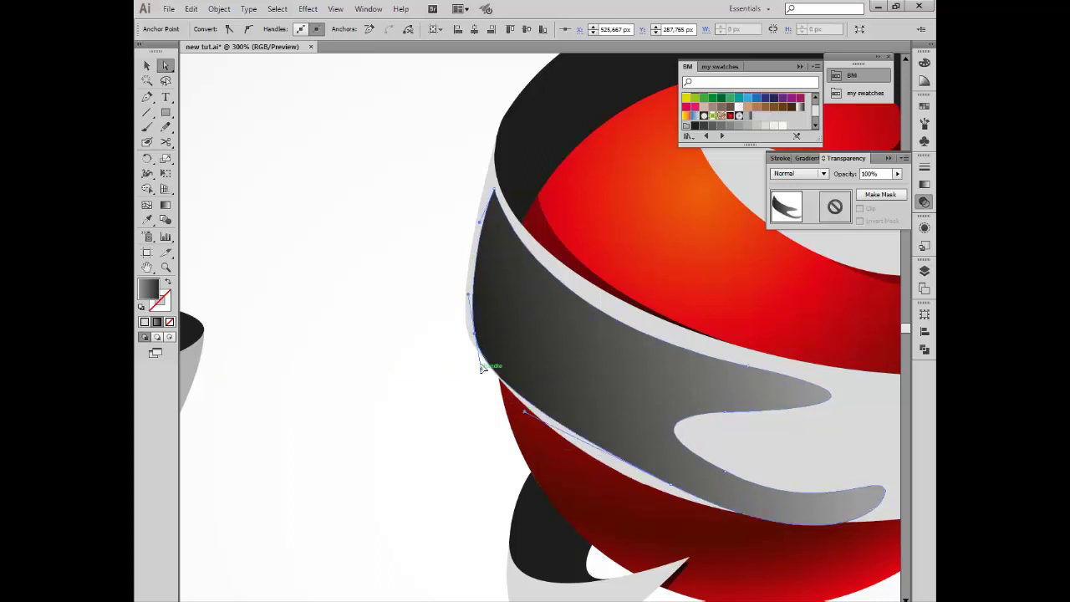
pyautogui.moveTo(481, 368); pyautogui.dragTo(482, 358)
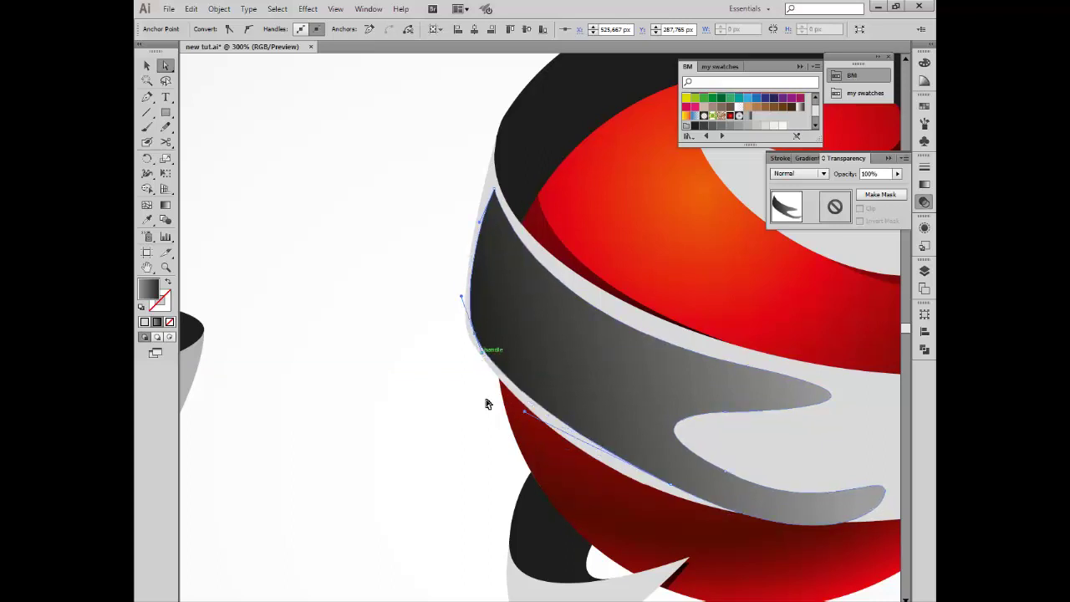
# - Move the band's lower tongue tip up and right and smooth the curve beneath it
pyautogui.click(165, 268)
pyautogui.keyDown('alt'); pyautogui.click(687, 386); pyautogui.keyUp('alt')
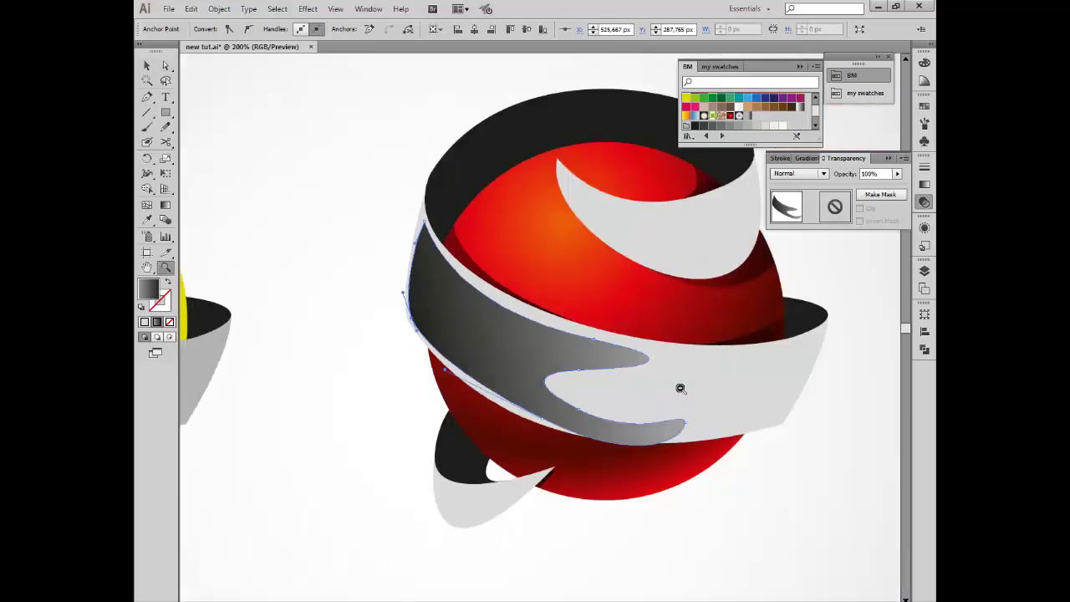
pyautogui.keyDown('alt'); pyautogui.click(631, 381); pyautogui.keyUp('alt')
pyautogui.click(488, 353)
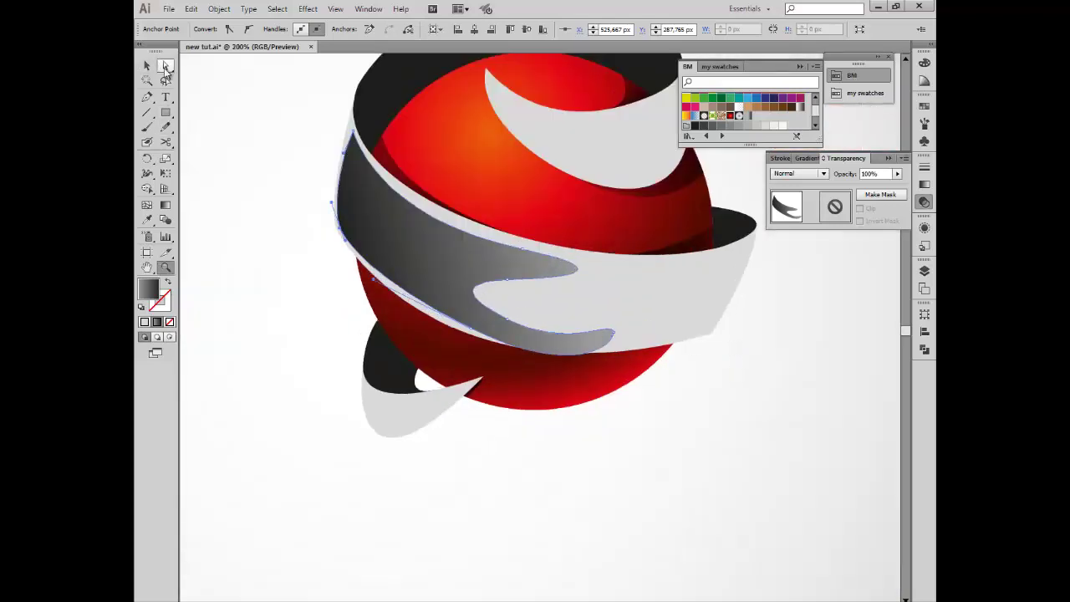
pyautogui.press('a')
pyautogui.moveTo(617, 336); pyautogui.dragTo(626, 323)
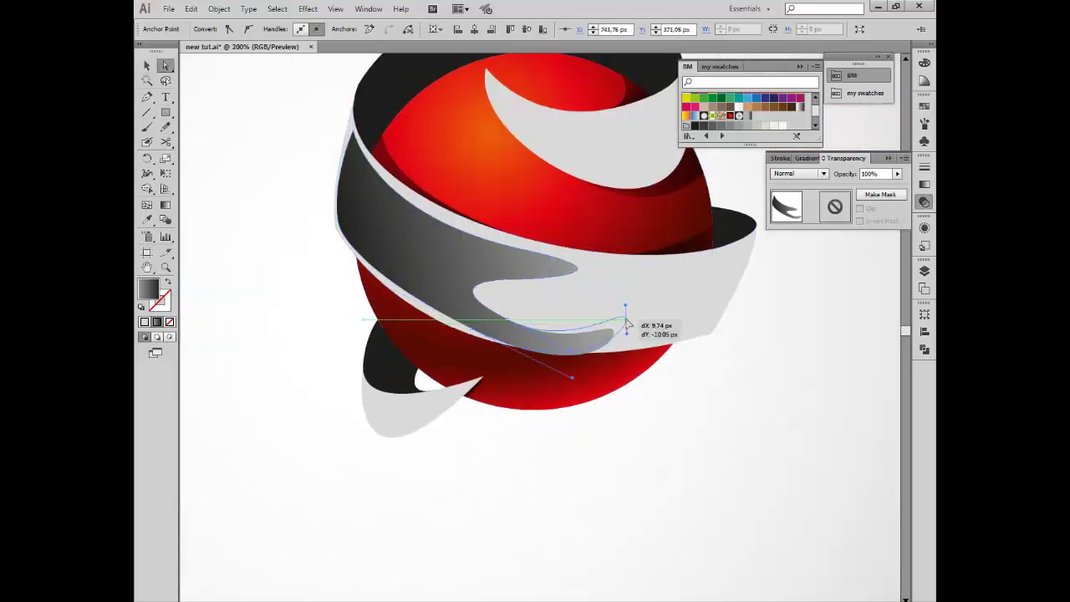
pyautogui.moveTo(573, 378)
pyautogui.mouseDown()
pyautogui.moveTo(574, 368)
pyautogui.moveTo(544, 366)
pyautogui.mouseUp()
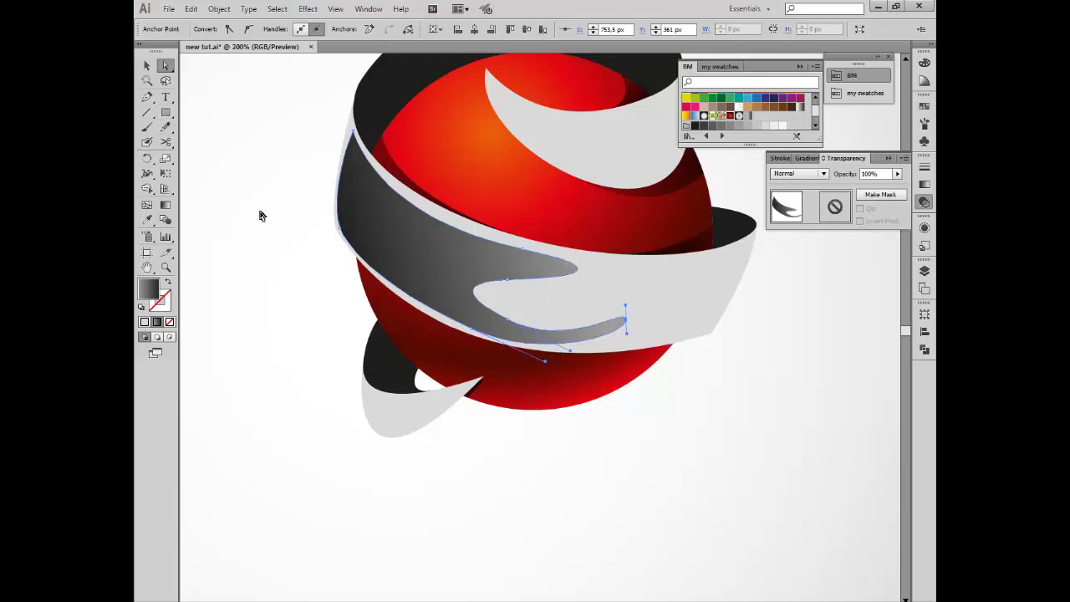
pyautogui.moveTo(629, 327); pyautogui.dragTo(633, 338)
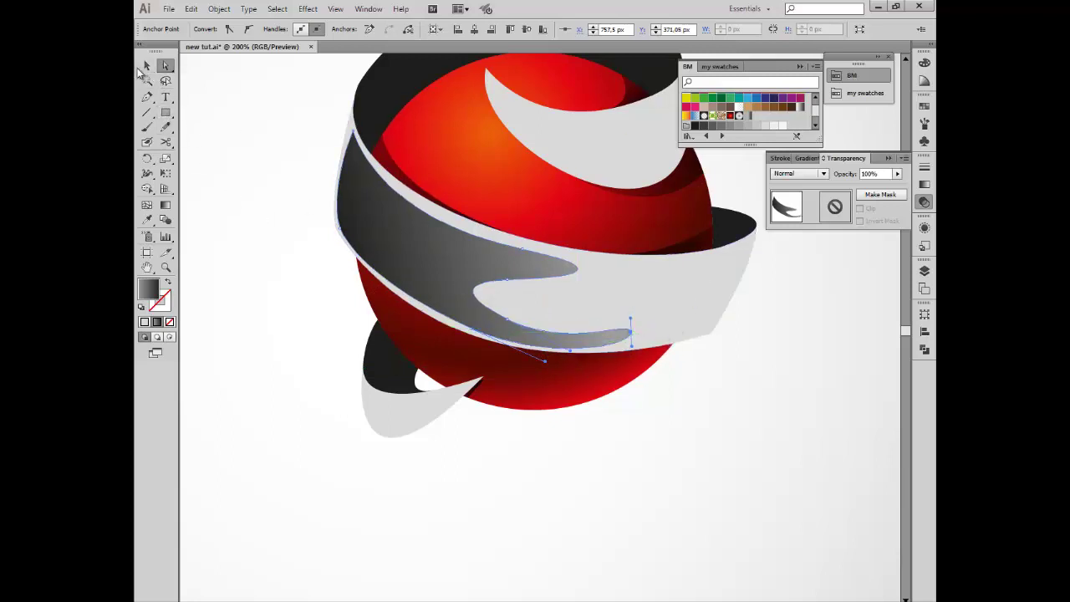
pyautogui.click(146, 65)
pyautogui.click(234, 119)
# - Adjust the bend and middle point of the band's upper curve
pyautogui.click(166, 267)
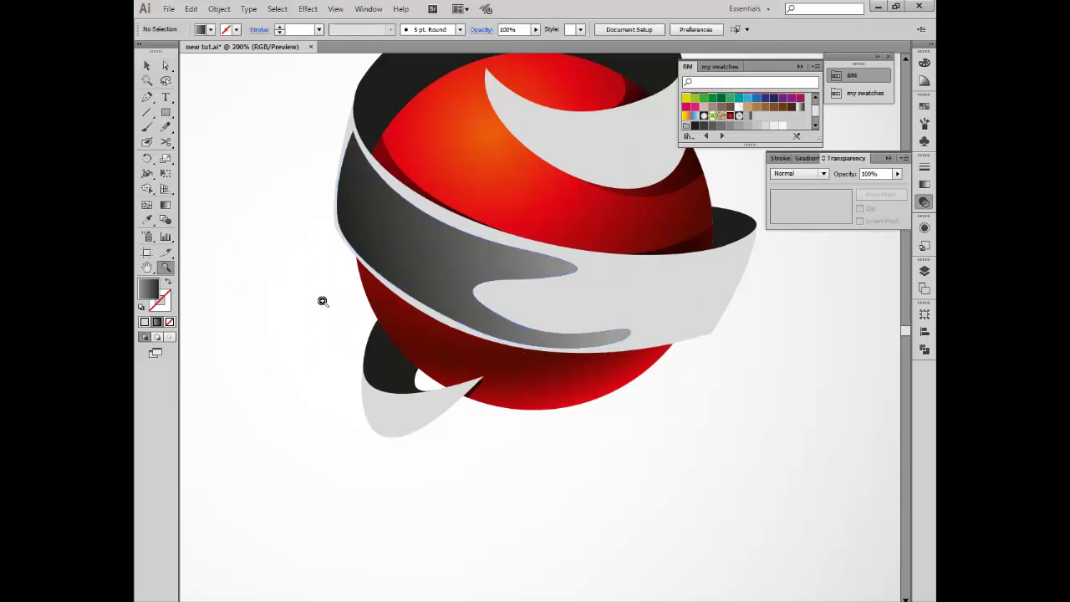
pyautogui.keyDown('alt'); pyautogui.click(322, 301); pyautogui.keyUp('alt')
pyautogui.click(627, 294)
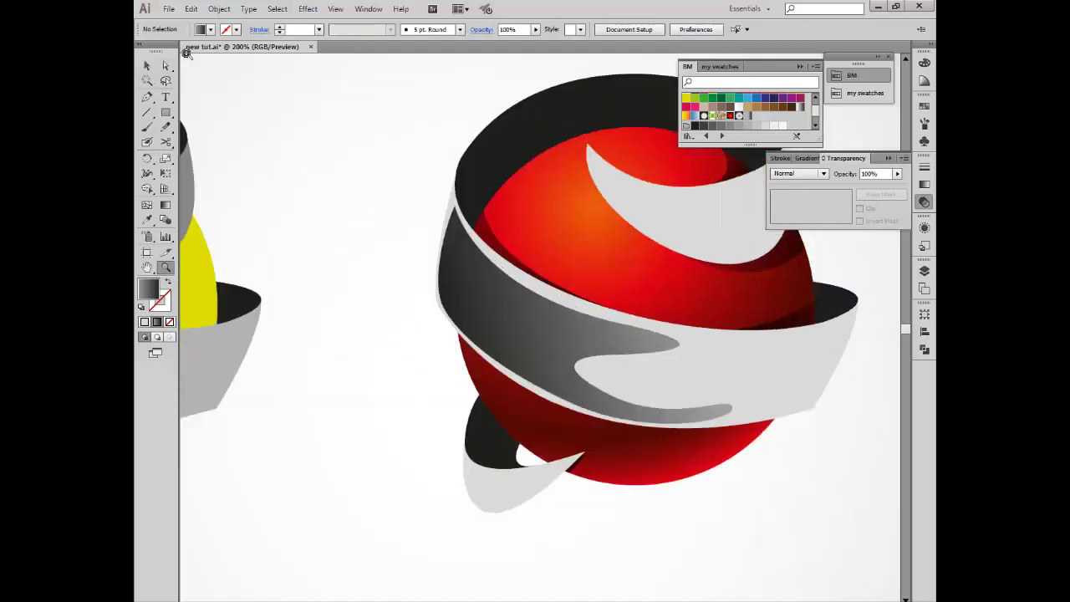
pyautogui.click(167, 66)
pyautogui.click(566, 311)
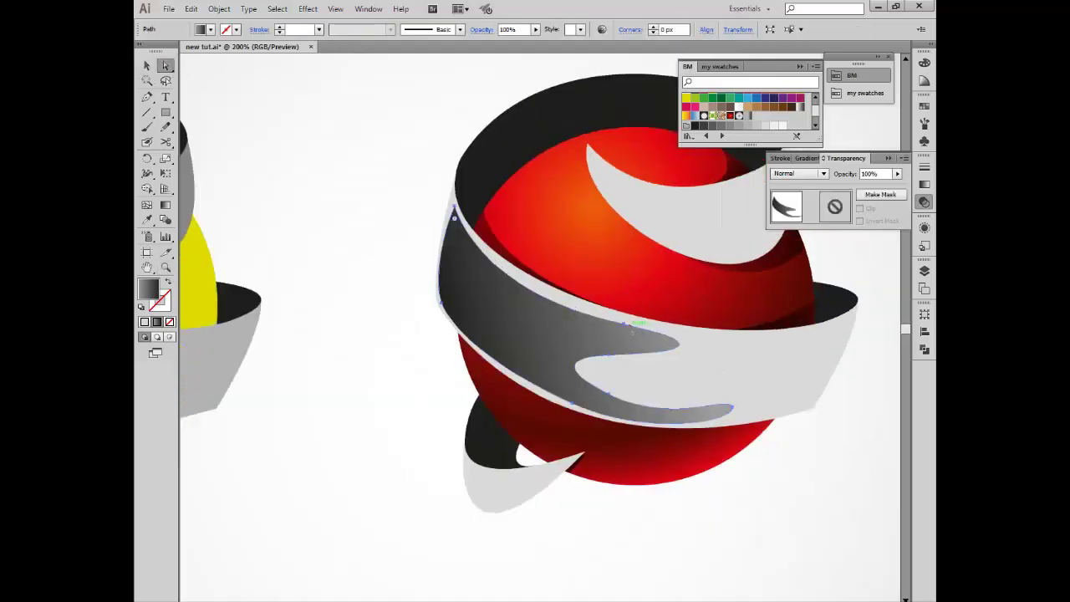
pyautogui.moveTo(475, 292); pyautogui.dragTo(484, 289)
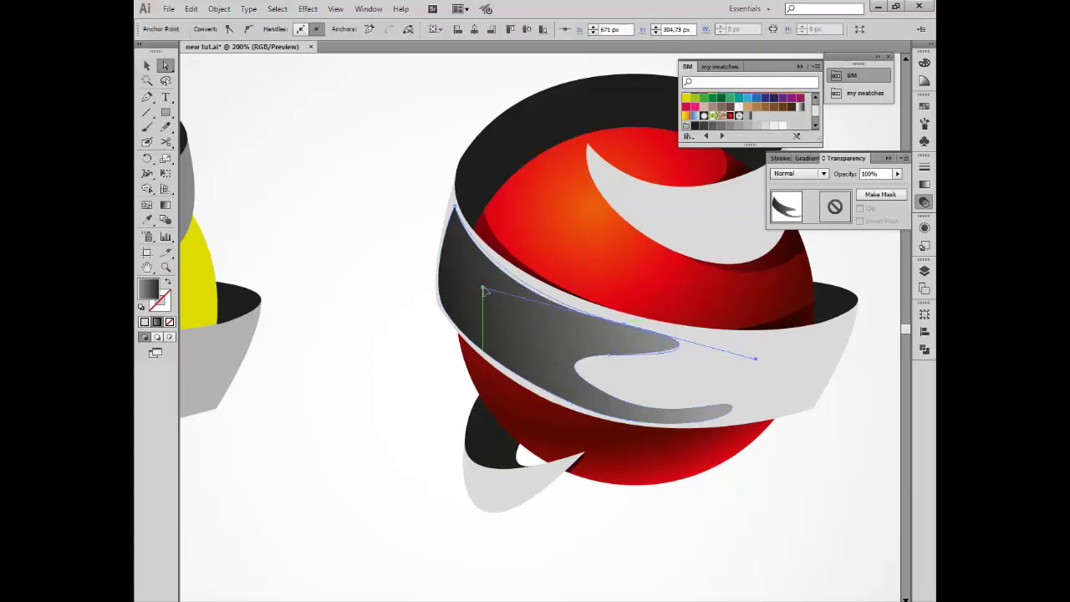
pyautogui.moveTo(625, 325); pyautogui.dragTo(629, 323)
# - Give the band a linear White, Black gradient with its dark end changed to light grey
pyautogui.moveTo(490, 289); pyautogui.dragTo(473, 282)
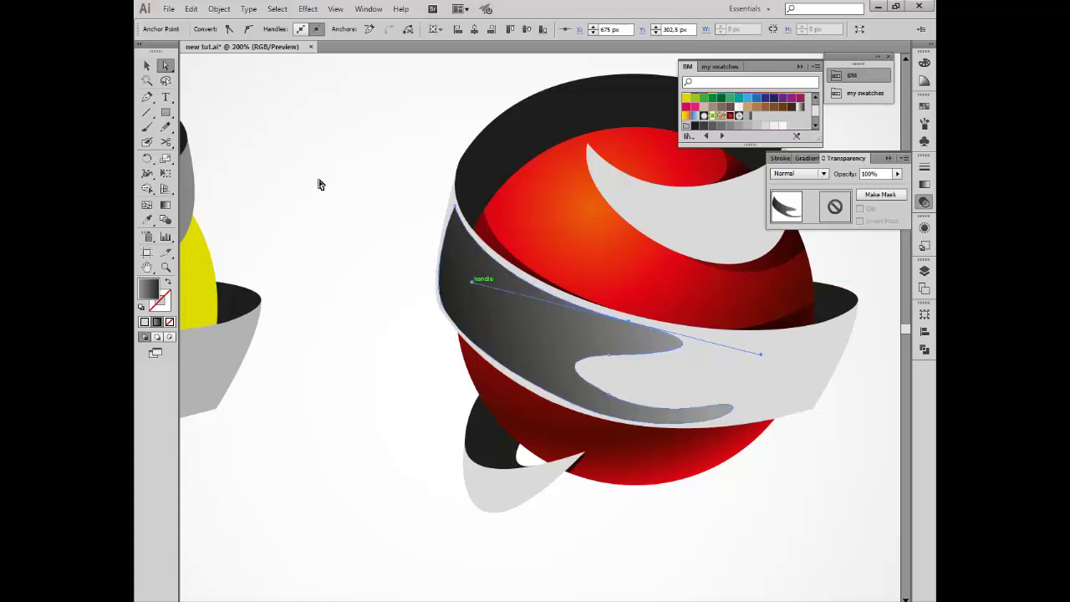
pyautogui.click(146, 67)
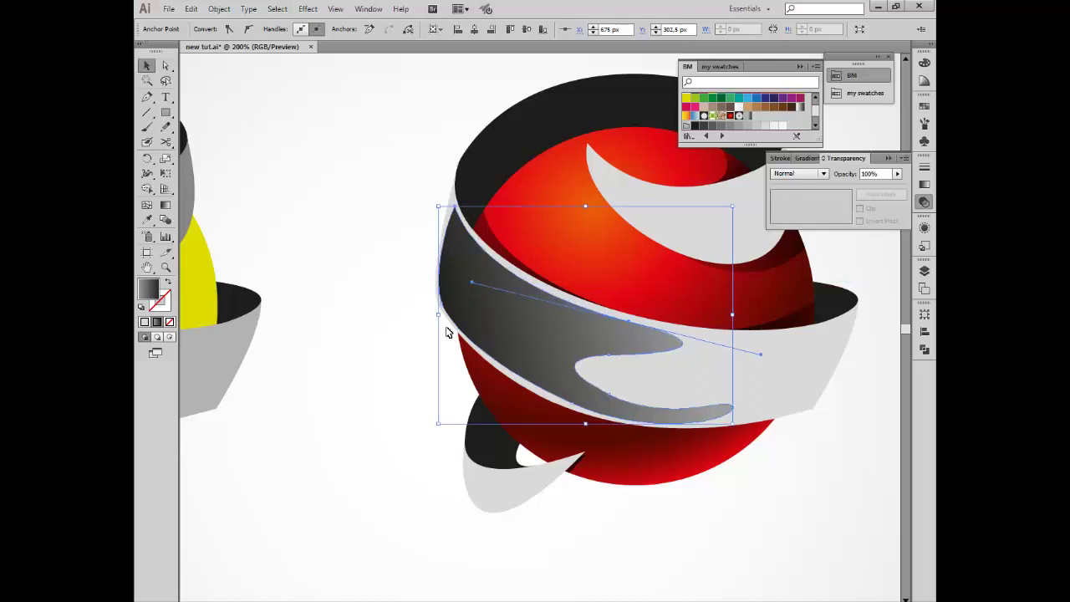
pyautogui.click(807, 158)
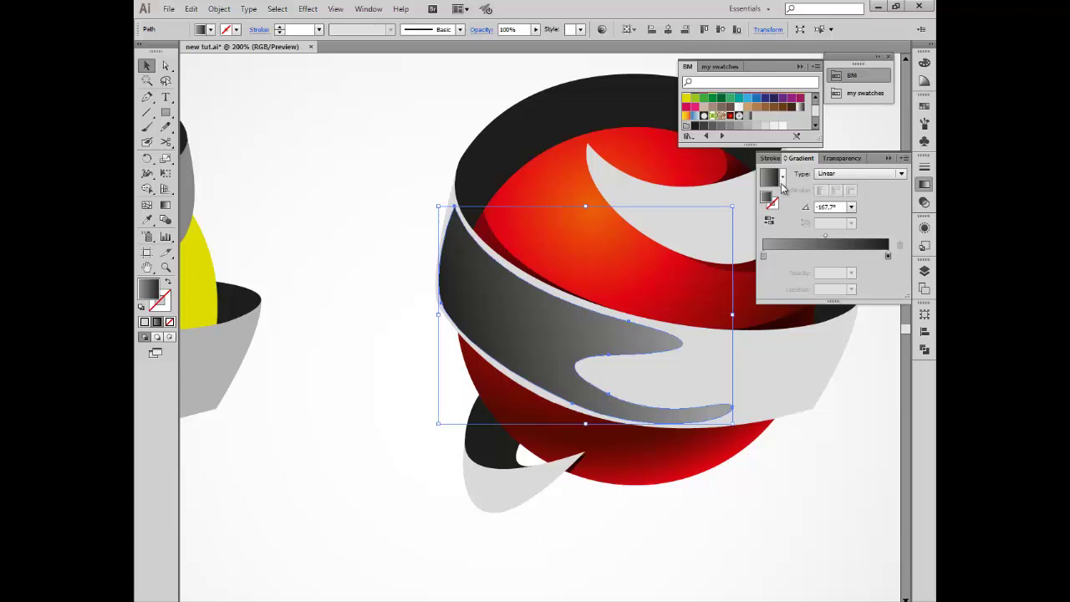
pyautogui.click(783, 179)
pyautogui.scroll(2, 783, 213)
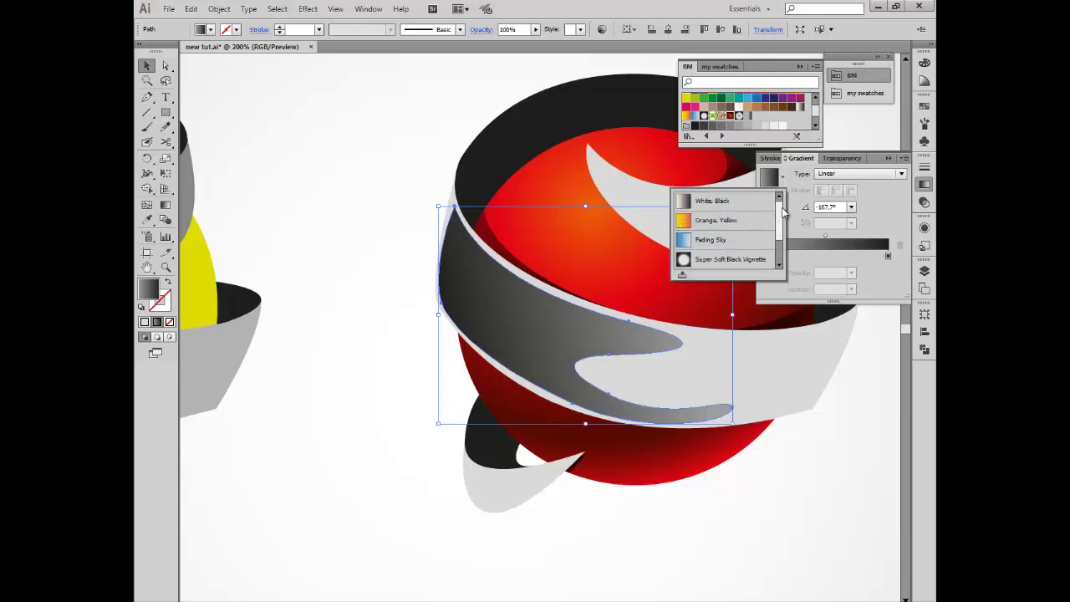
pyautogui.click(713, 202)
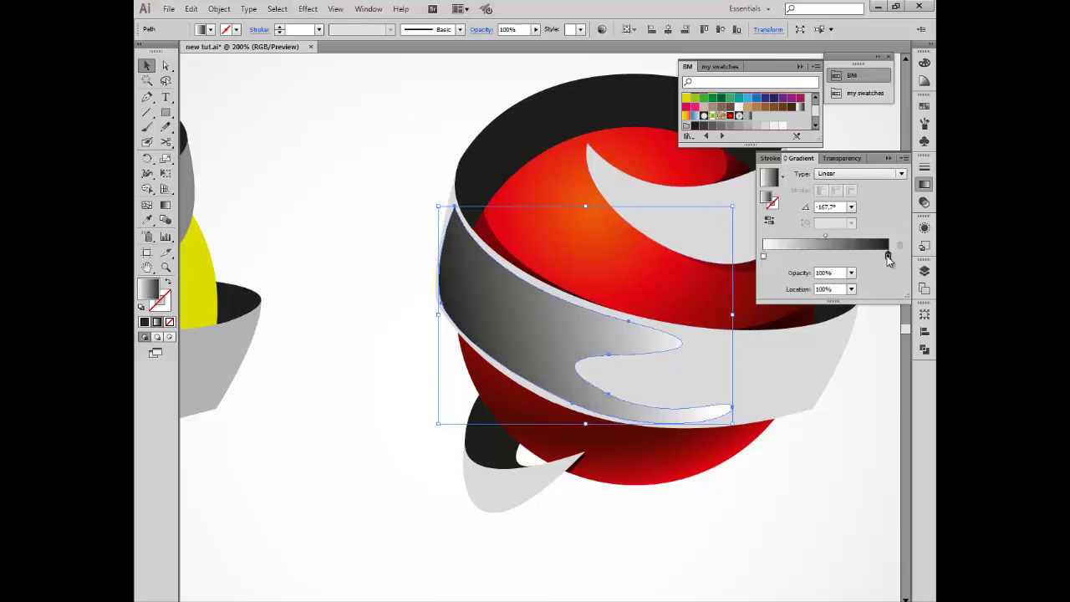
pyautogui.doubleClick(888, 256)
pyautogui.click(813, 323)
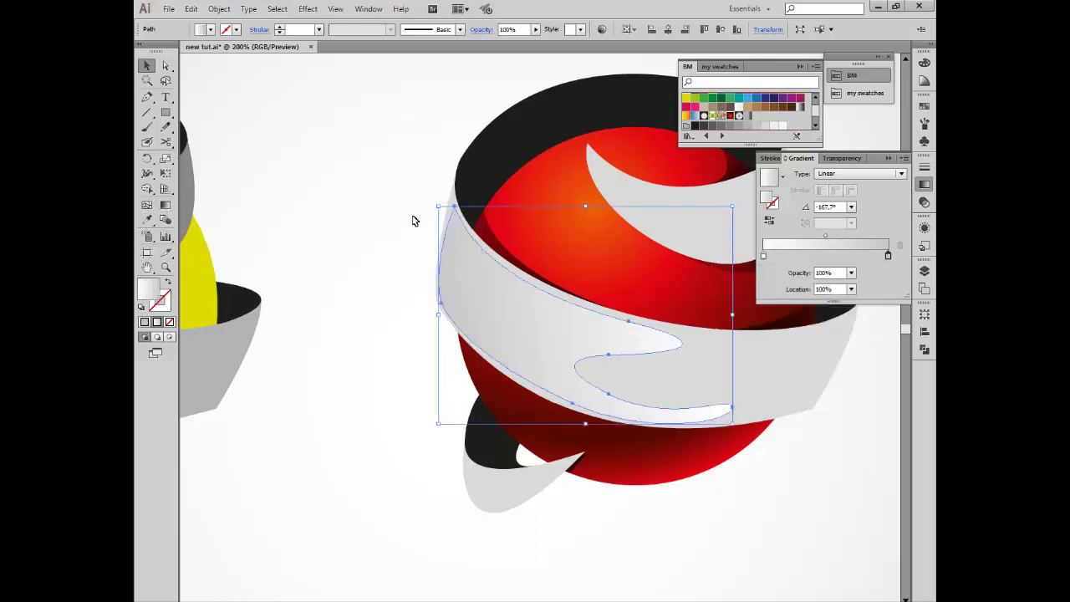
pyautogui.click(838, 173)
pyautogui.click(836, 187)
# - Run the band's gradient diagonally at -45.7°, then zoom out to view the whole artwork
pyautogui.press('g')
pyautogui.moveTo(398, 163)
pyautogui.mouseDown()
pyautogui.moveTo(398, 314)
pyautogui.moveTo(663, 433)
pyautogui.mouseUp()
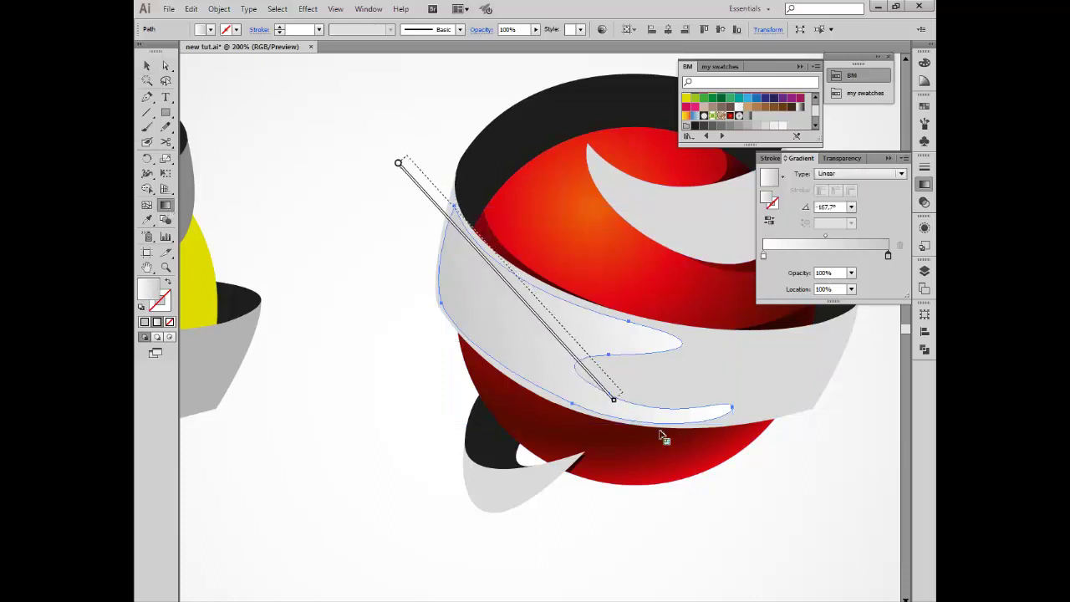
pyautogui.moveTo(473, 245); pyautogui.dragTo(489, 262)
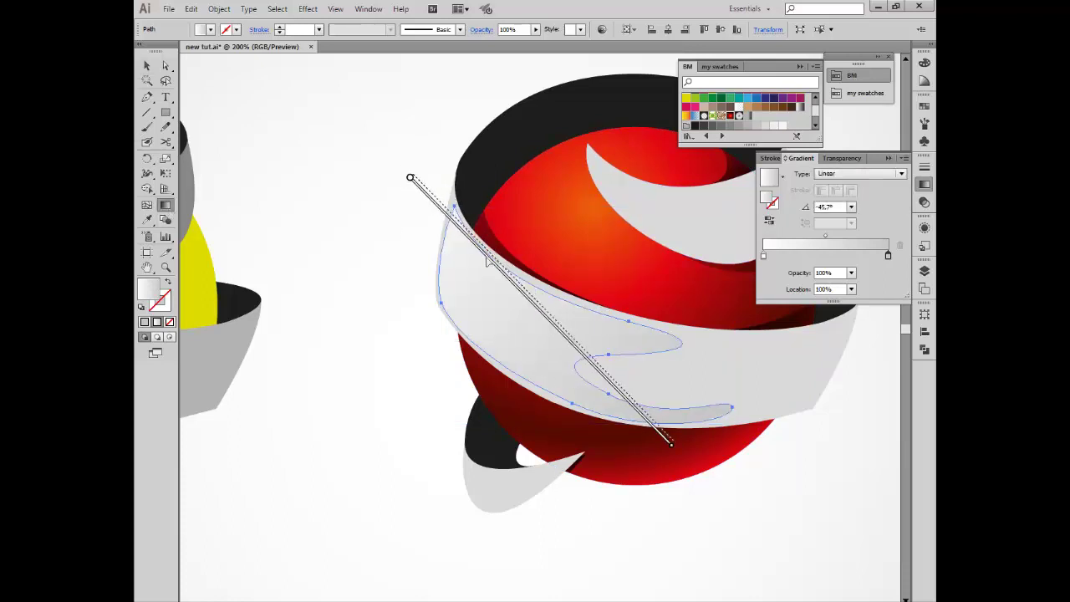
pyautogui.click(146, 65)
pyautogui.click(387, 193)
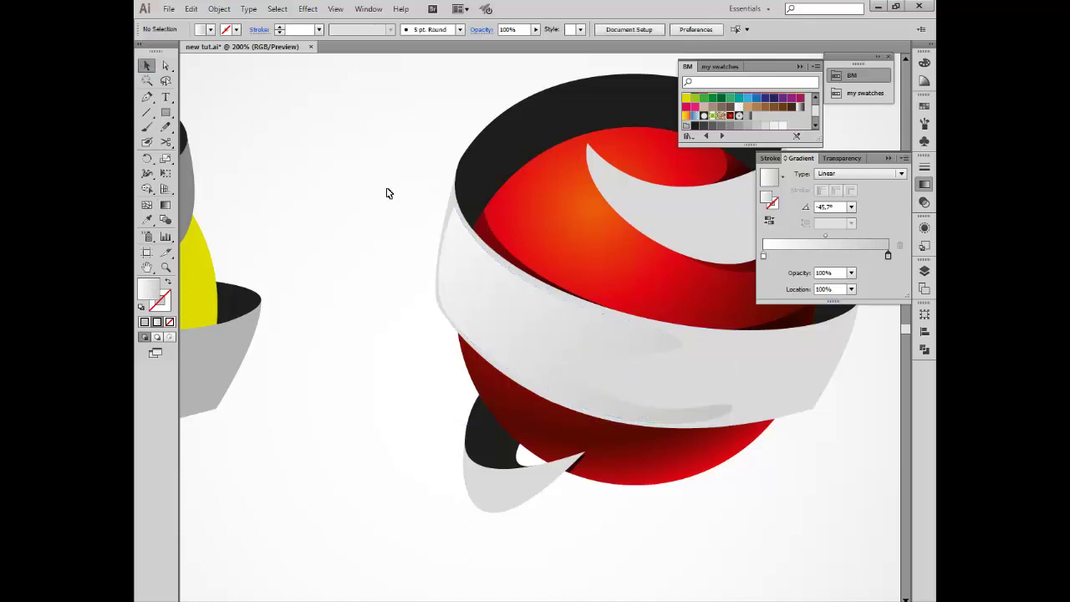
pyautogui.click(166, 267)
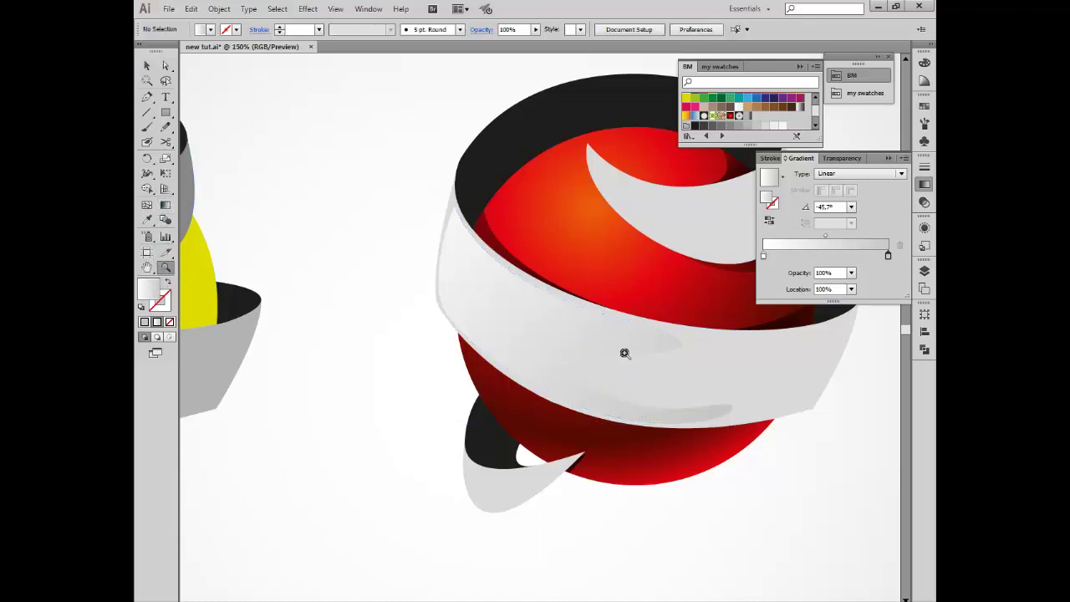
pyautogui.keyDown('alt'); pyautogui.click(624, 353); pyautogui.keyUp('alt')
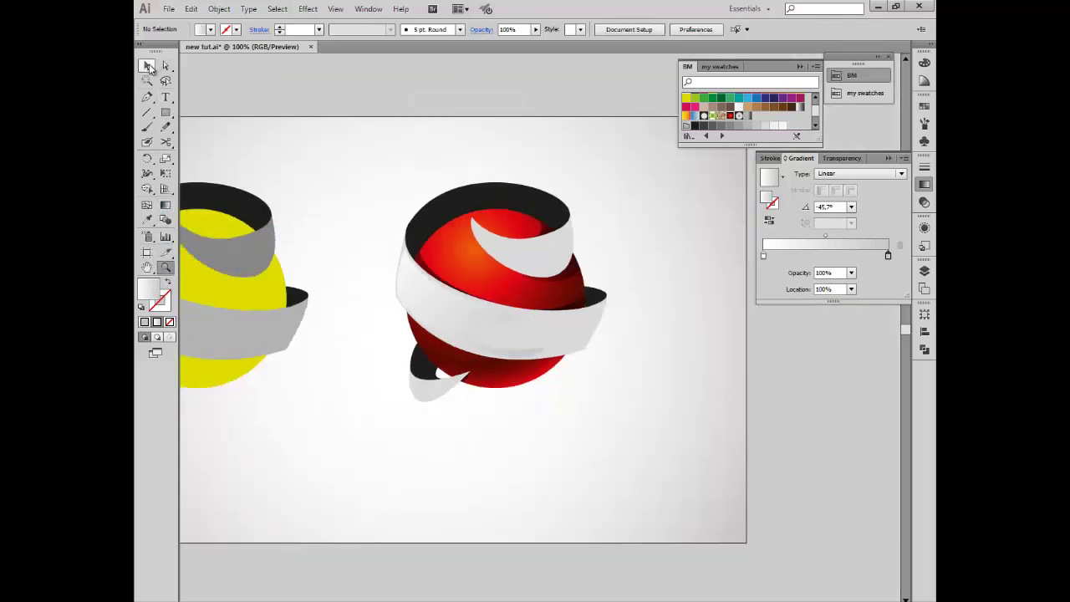
# - Paste a front copy of the top curled ribbon piece and move it below the sphere
pyautogui.click(147, 66)
pyautogui.click(542, 269)
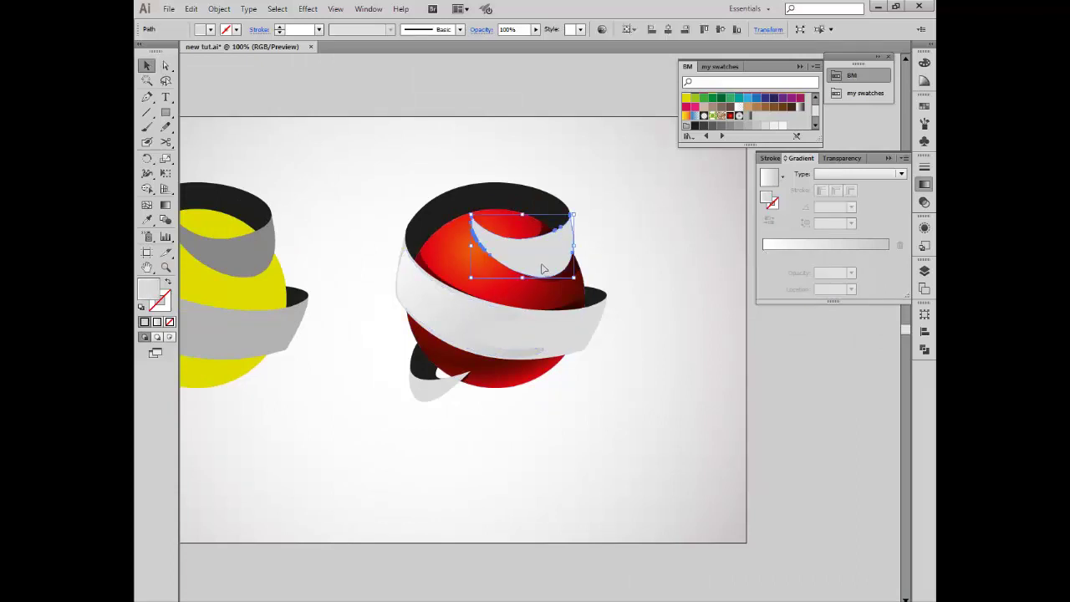
pyautogui.hotkey('ctrl', 'f')
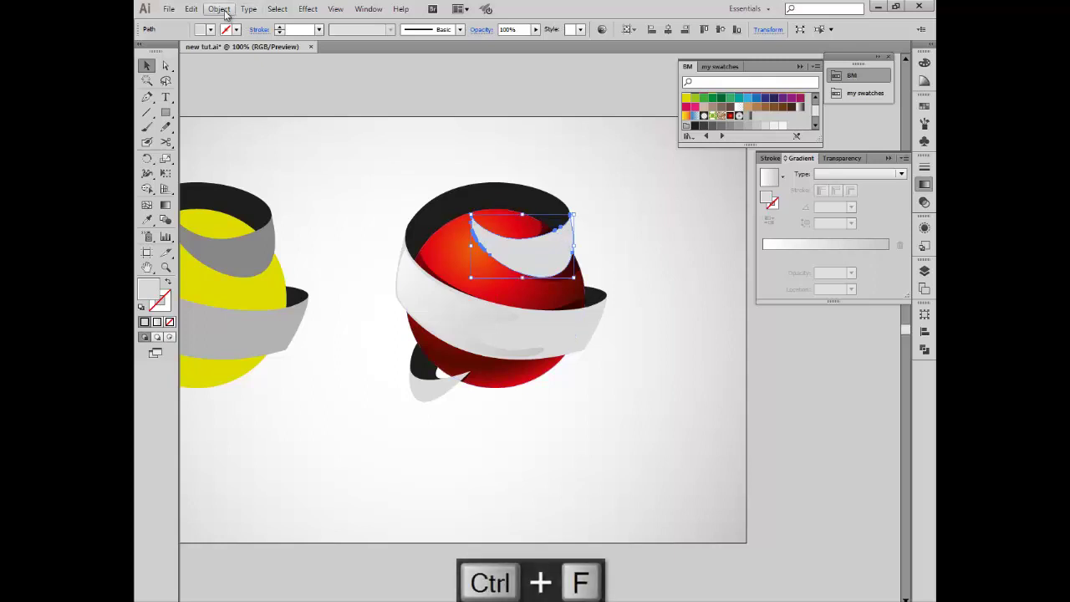
pyautogui.click(652, 262)
pyautogui.moveTo(555, 256); pyautogui.dragTo(588, 448)
# - Offset the copy's path by -3 px and move the inset crescent back onto the curl
pyautogui.click(219, 8)
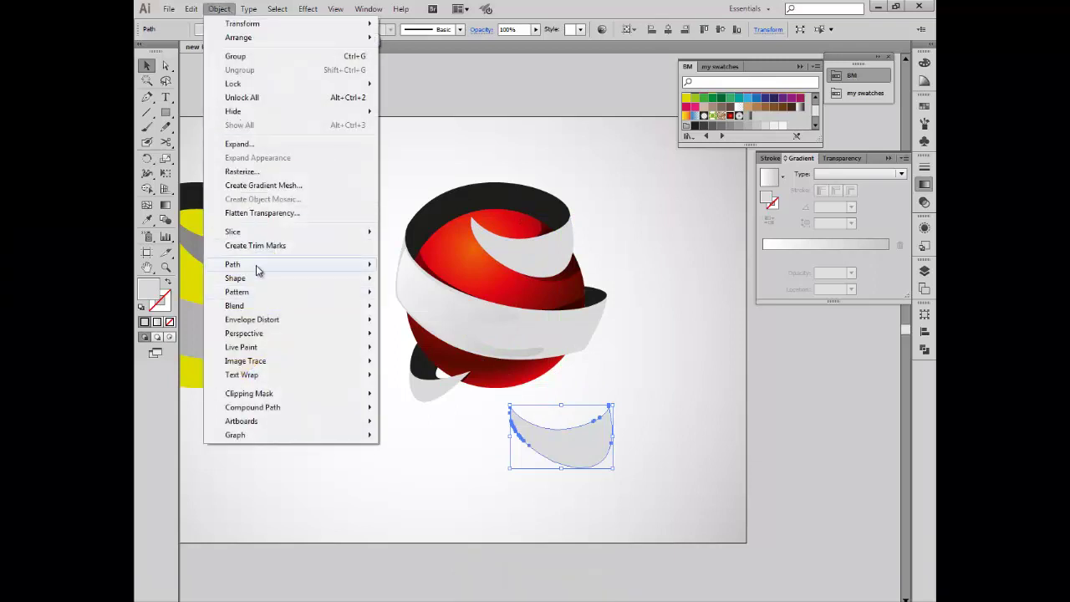
pyautogui.moveTo(233, 264)
pyautogui.click(423, 312)
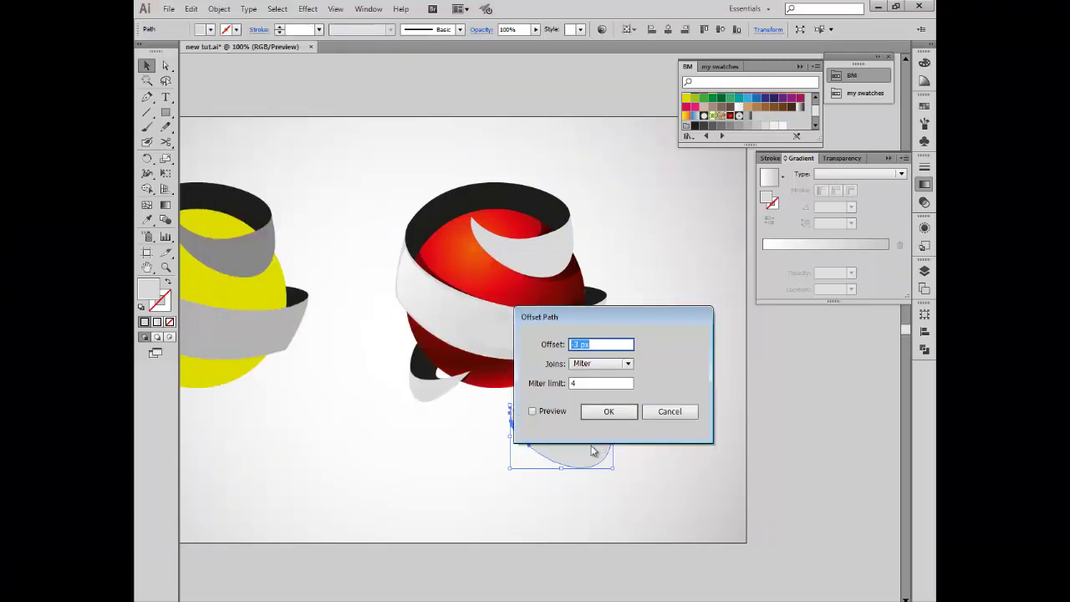
pyautogui.click(534, 412)
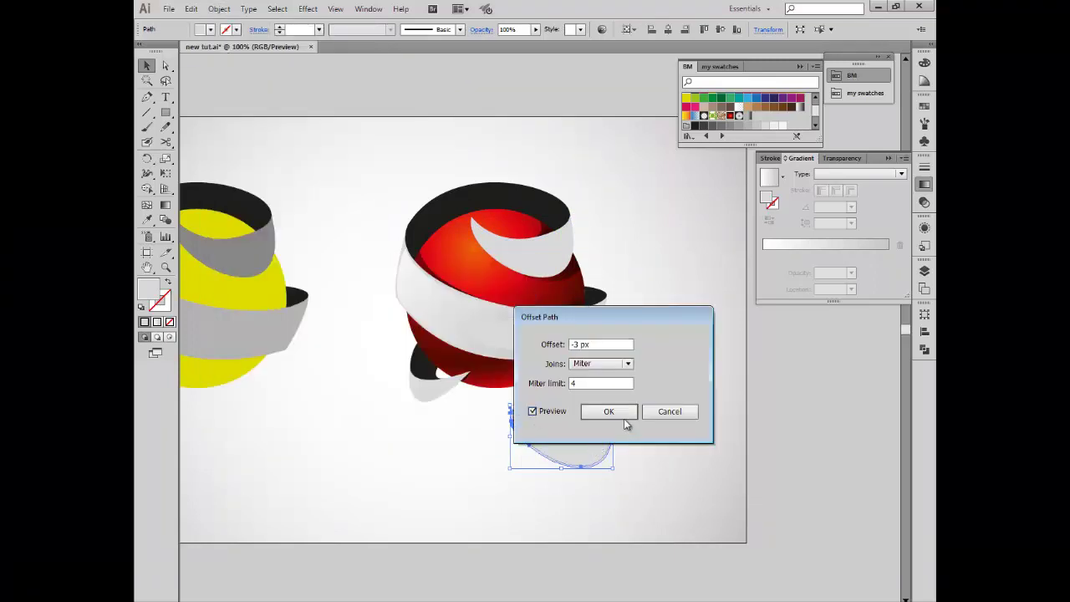
pyautogui.click(624, 427)
pyautogui.click(656, 441)
pyautogui.click(590, 447)
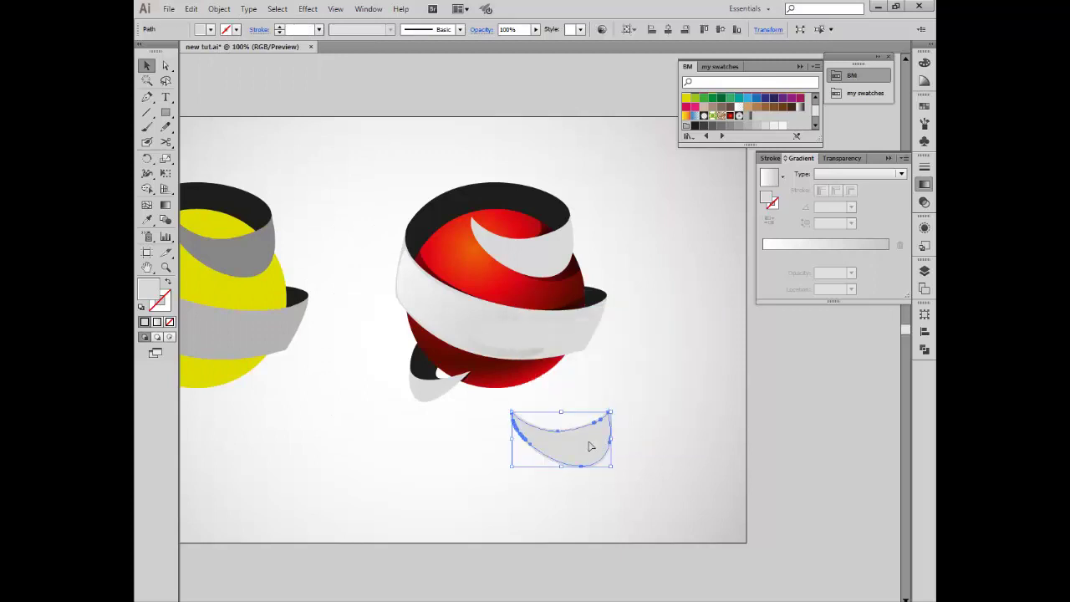
pyautogui.moveTo(591, 452); pyautogui.dragTo(552, 260)
# - Remove the crescent's top-right corner anchor and straighten its right-hand curve
pyautogui.press('z')
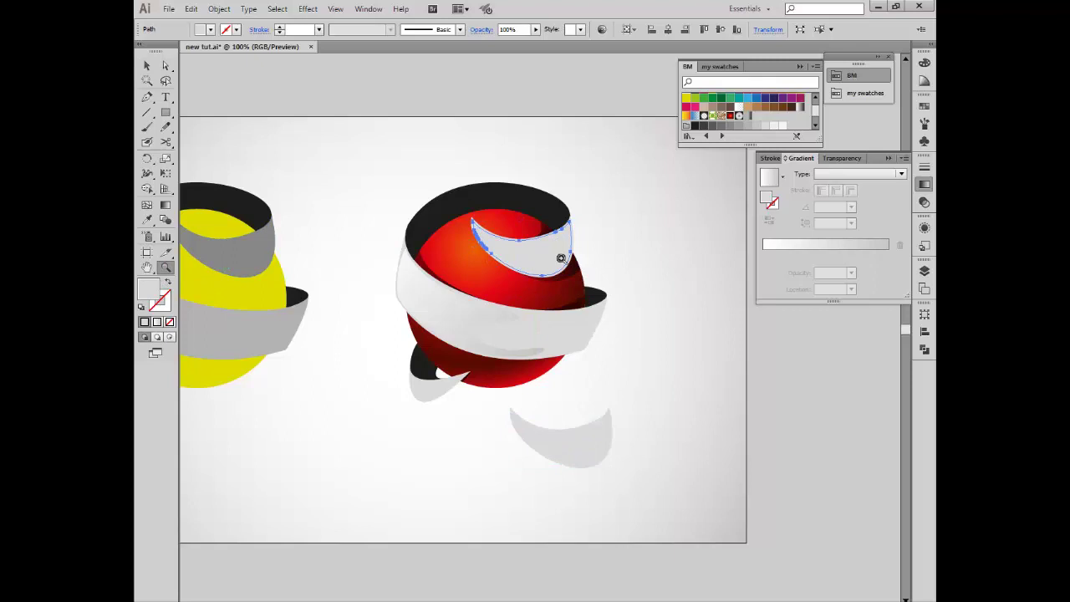
pyautogui.click(561, 258)
pyautogui.click(146, 97)
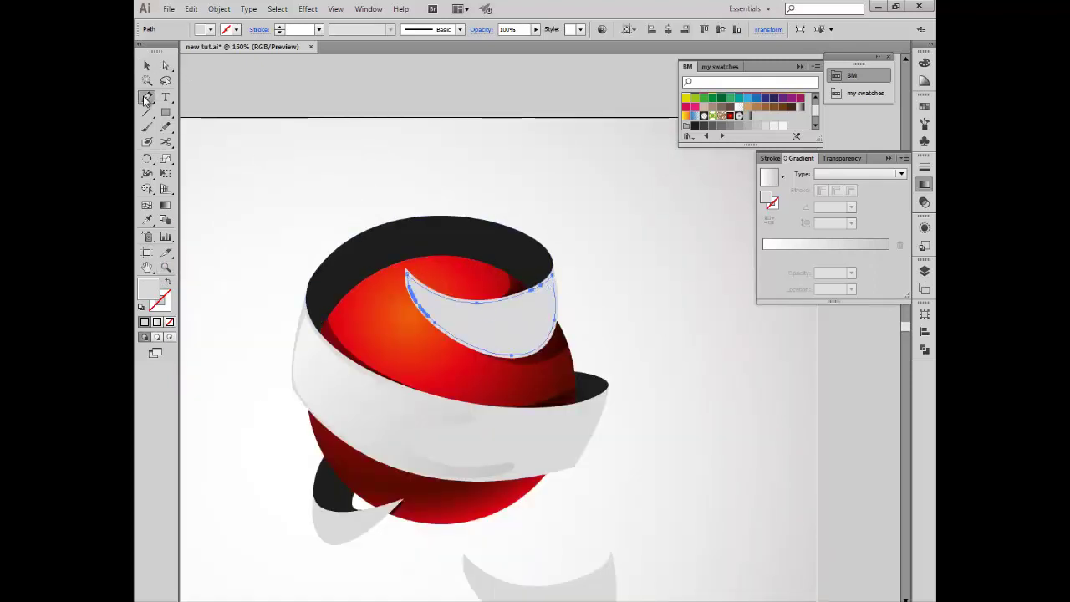
pyautogui.click(555, 281)
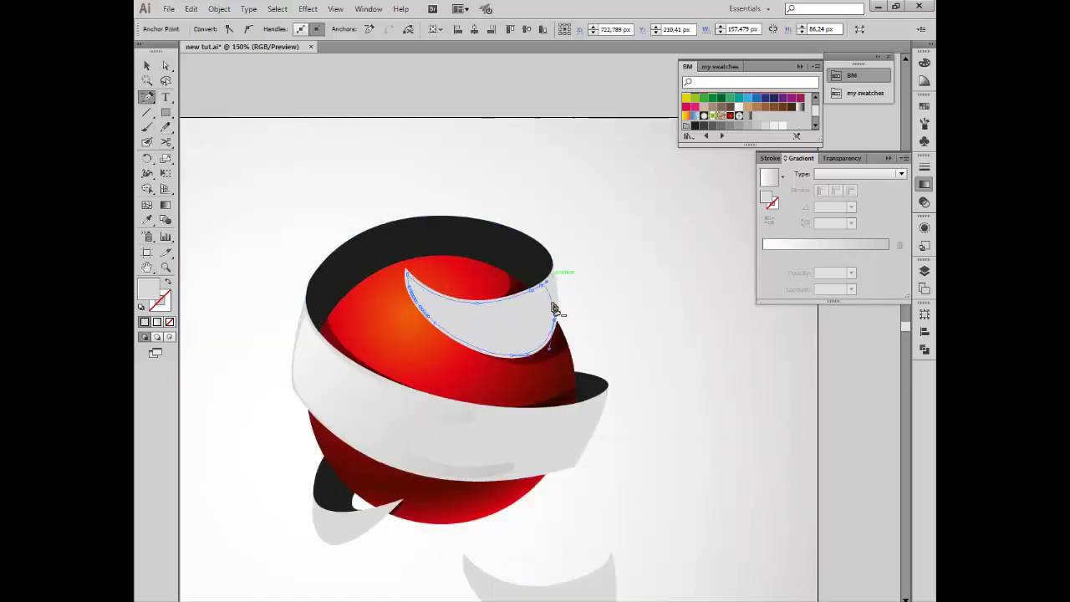
pyautogui.moveTo(552, 309); pyautogui.dragTo(536, 297)
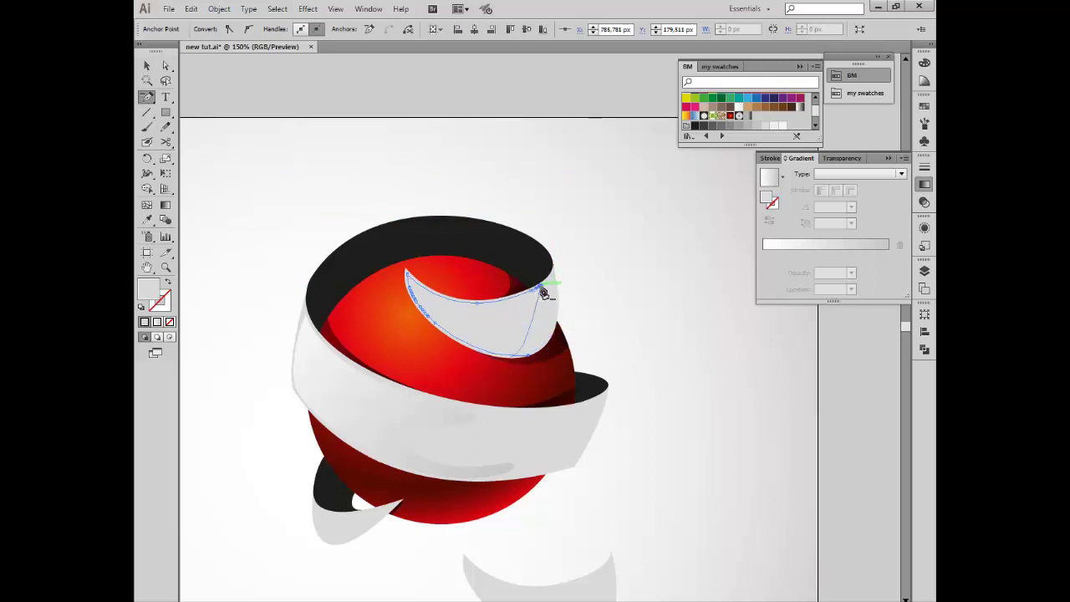
pyautogui.moveTo(543, 293); pyautogui.dragTo(532, 299)
pyautogui.click(166, 66)
pyautogui.click(626, 303)
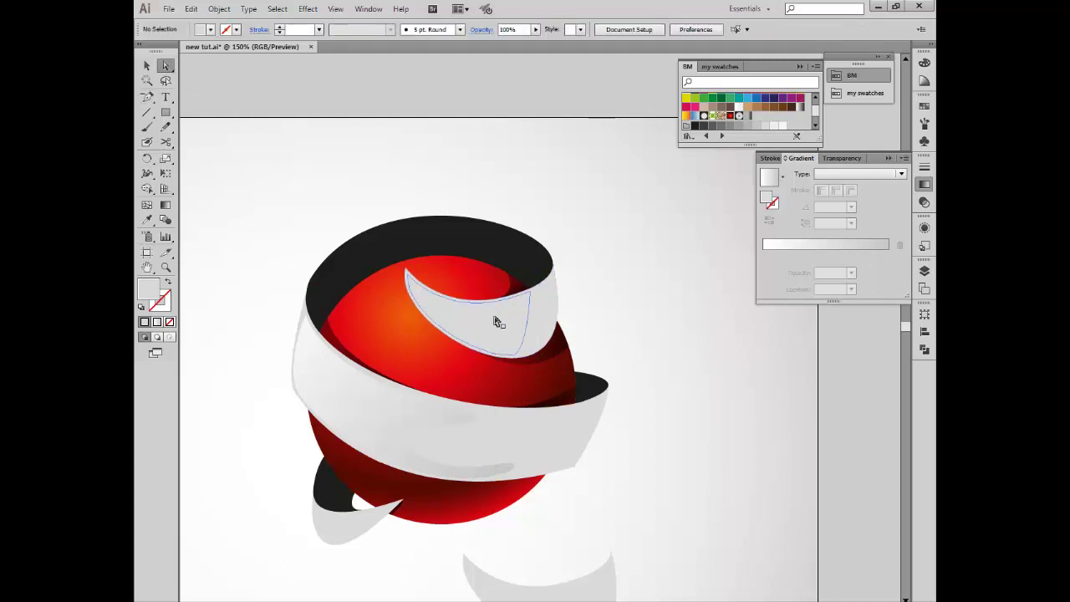
# - Eyedrop the band's gradient onto the crescent and make its right stop 0% opacity
pyautogui.click(144, 67)
pyautogui.click(499, 346)
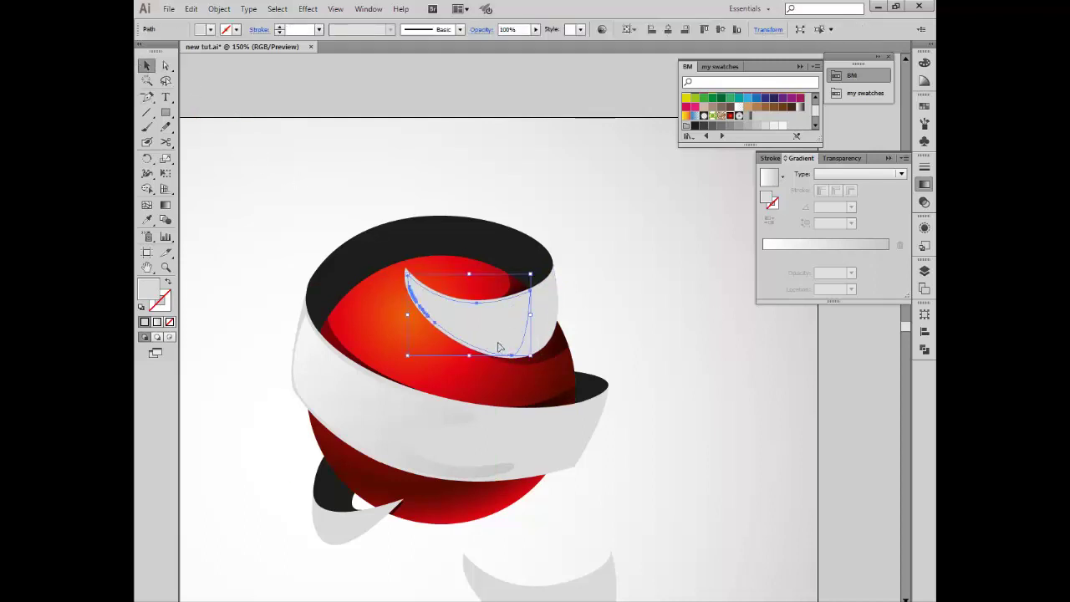
pyautogui.press('i')
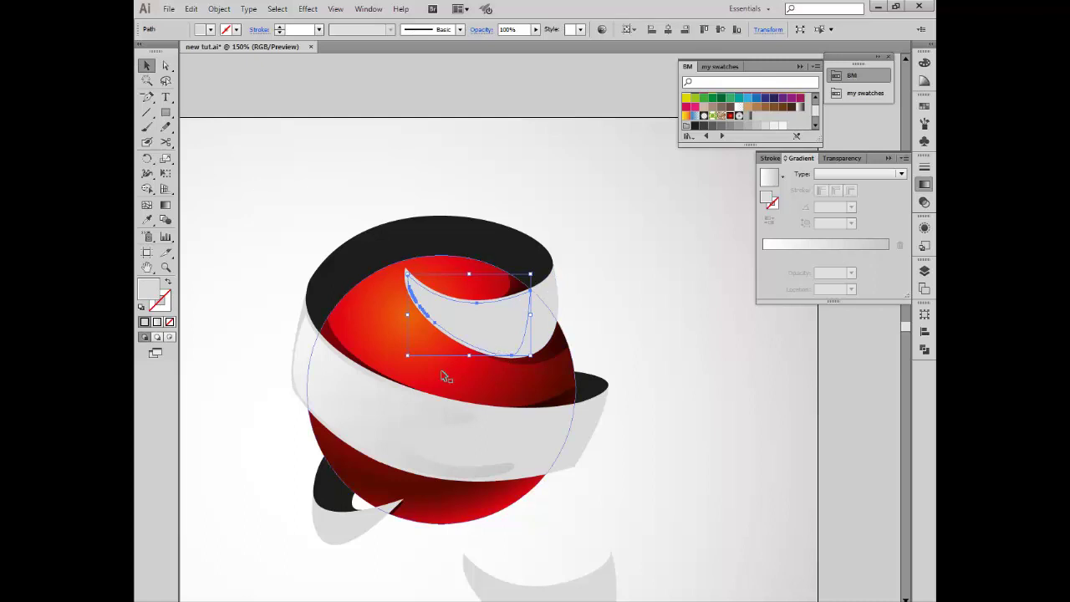
pyautogui.click(383, 408)
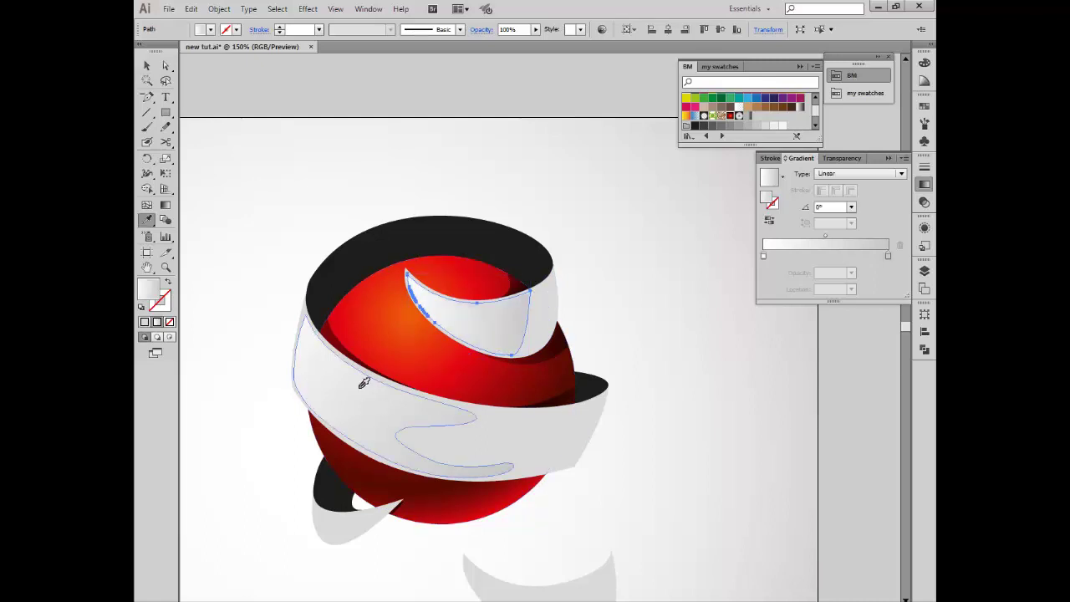
pyautogui.doubleClick(888, 255)
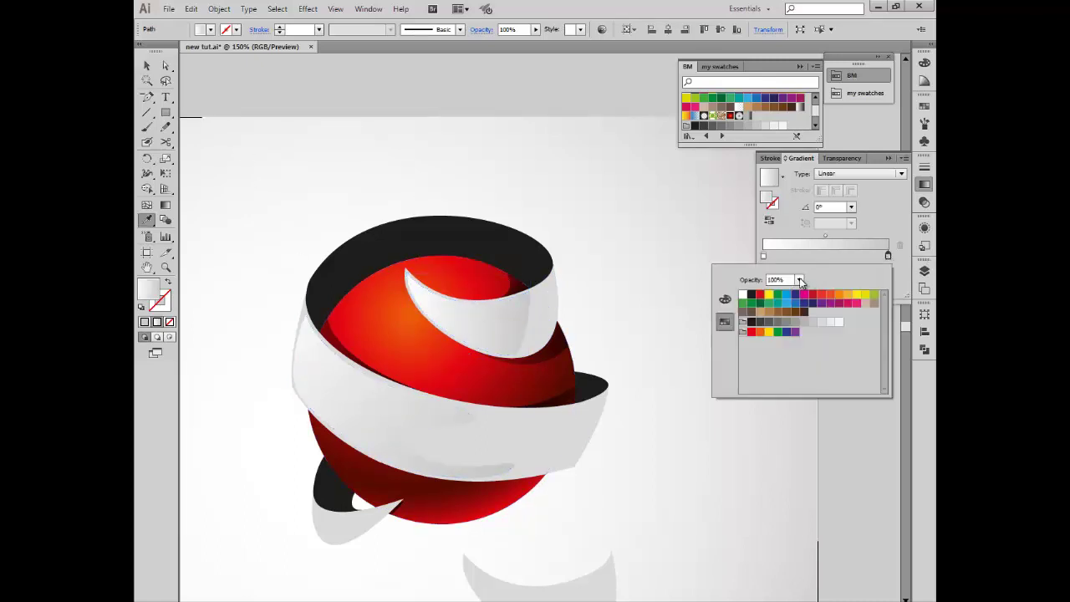
pyautogui.click(800, 281)
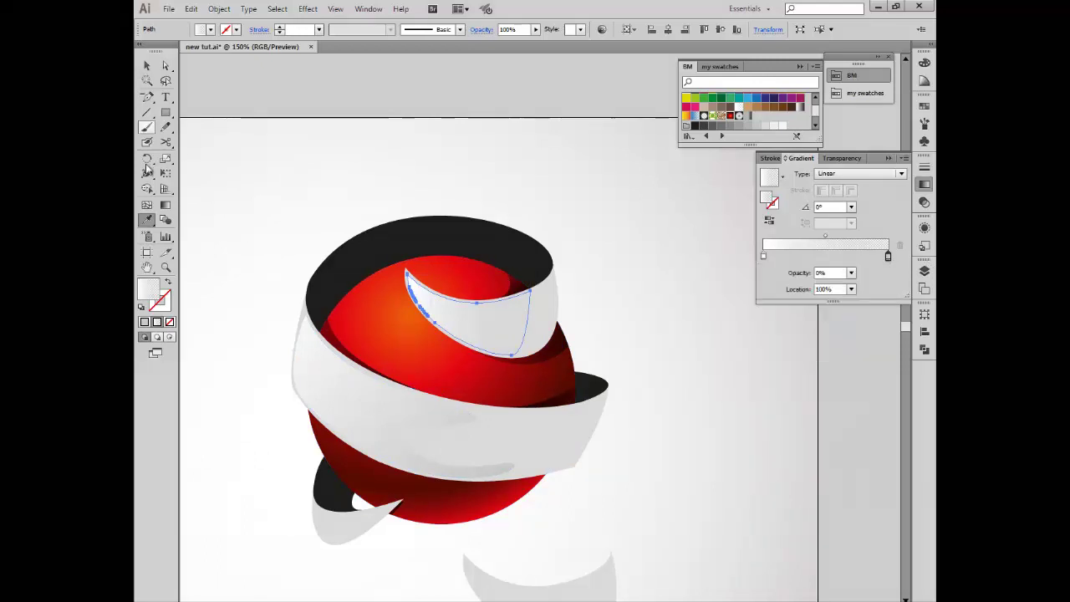
pyautogui.click(166, 205)
pyautogui.moveTo(394, 224)
pyautogui.mouseDown()
pyautogui.moveTo(531, 354)
pyautogui.moveTo(513, 345)
pyautogui.mouseUp()
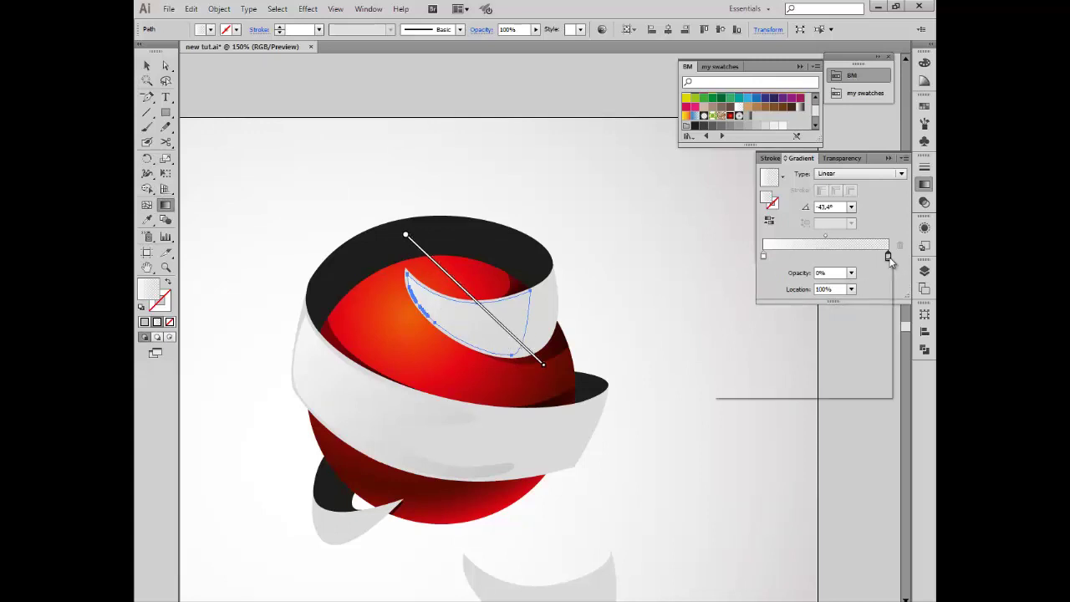
# - Redraw the crescent's fading gradient diagonally at -35.5° and select the leftover grey copy below
pyautogui.doubleClick(888, 257)
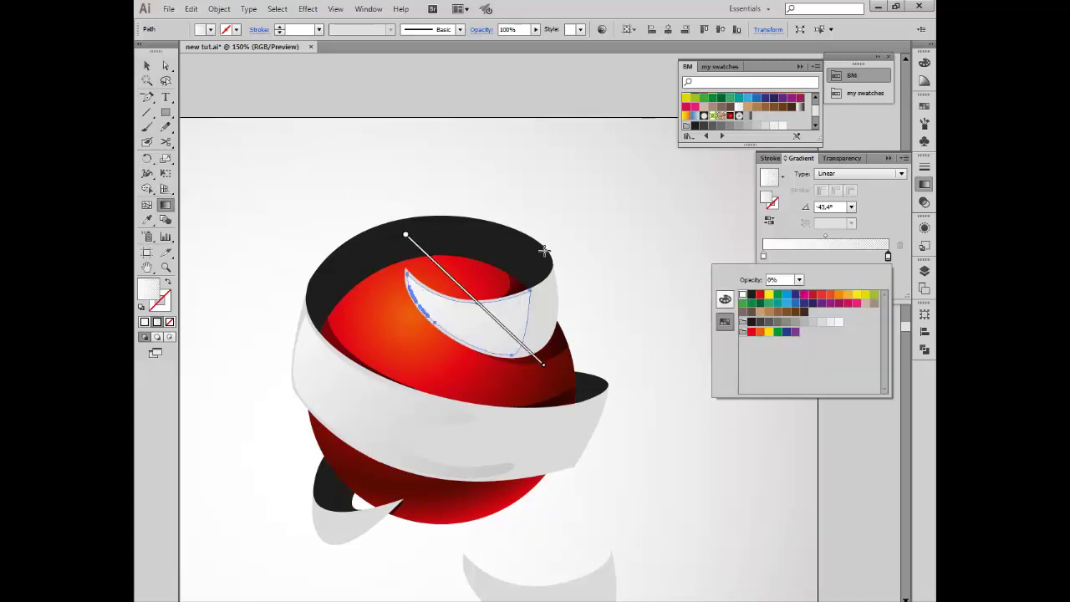
pyautogui.click(299, 96)
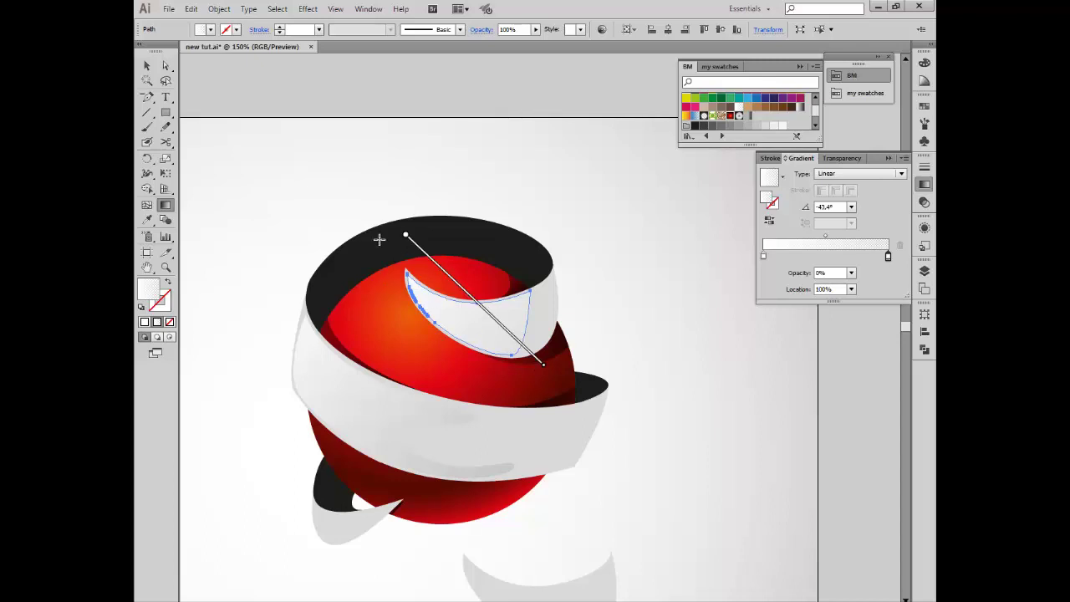
pyautogui.moveTo(386, 227); pyautogui.dragTo(527, 362)
pyautogui.click(151, 67)
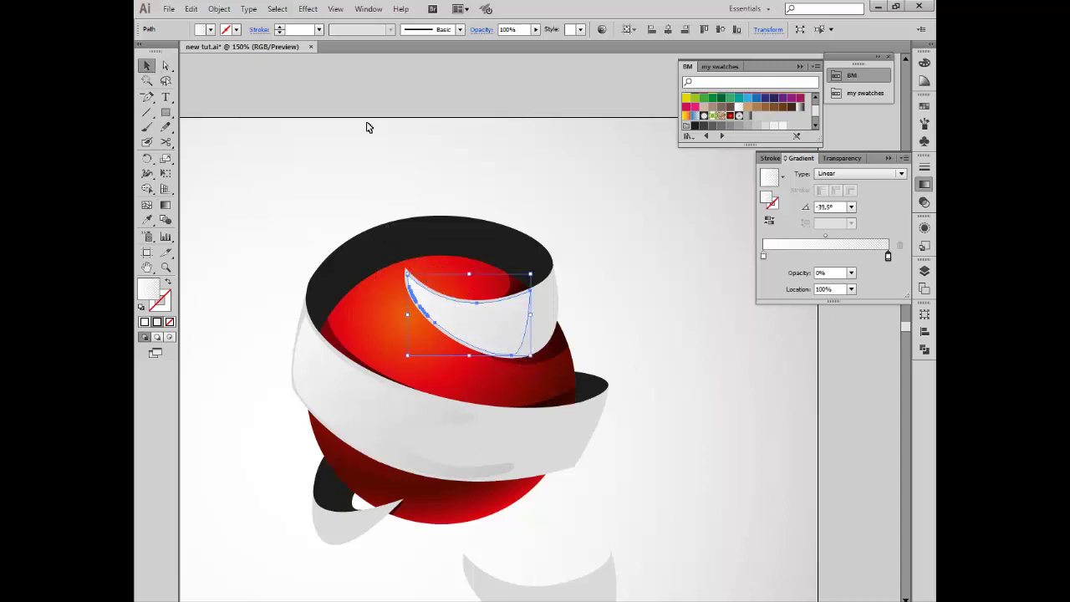
pyautogui.click(365, 128)
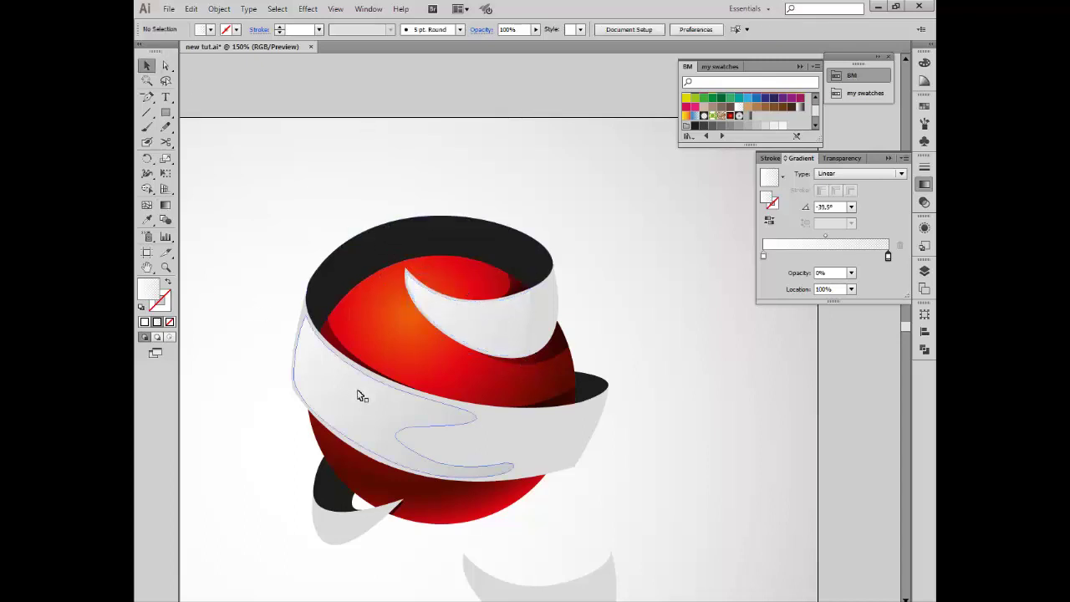
pyautogui.scroll(-1, 597, 576)
pyautogui.click(597, 576)
# - Delete the grey crescent and duplicate both band shapes aside with white fill, black stroke
pyautogui.press('Delete')
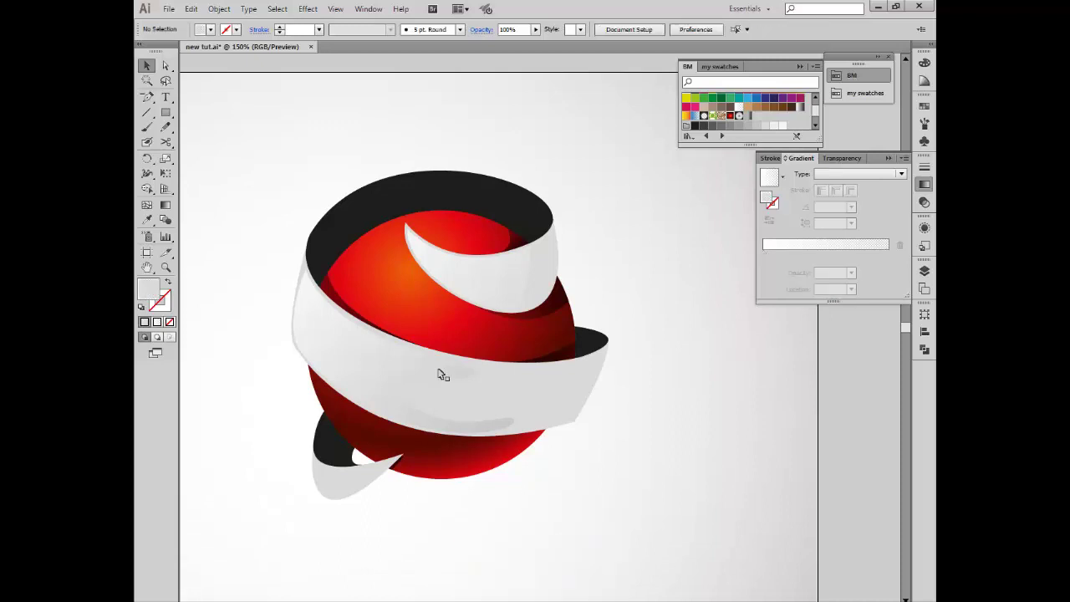
pyautogui.click(441, 376)
pyautogui.keyDown('shift'); pyautogui.click(485, 280); pyautogui.keyUp('shift')
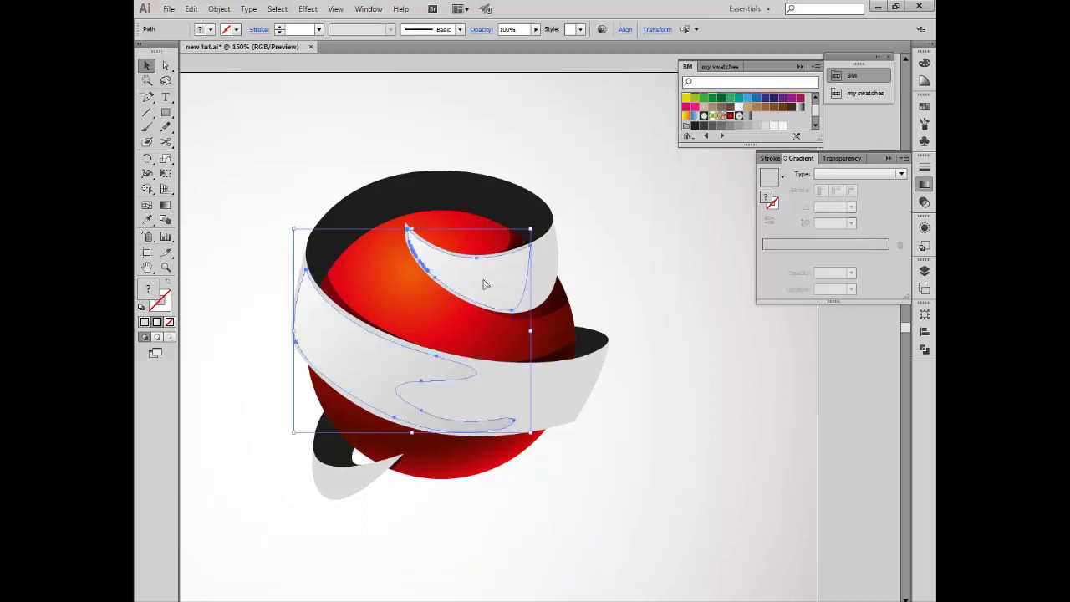
pyautogui.moveTo(482, 280); pyautogui.dragTo(764, 454)
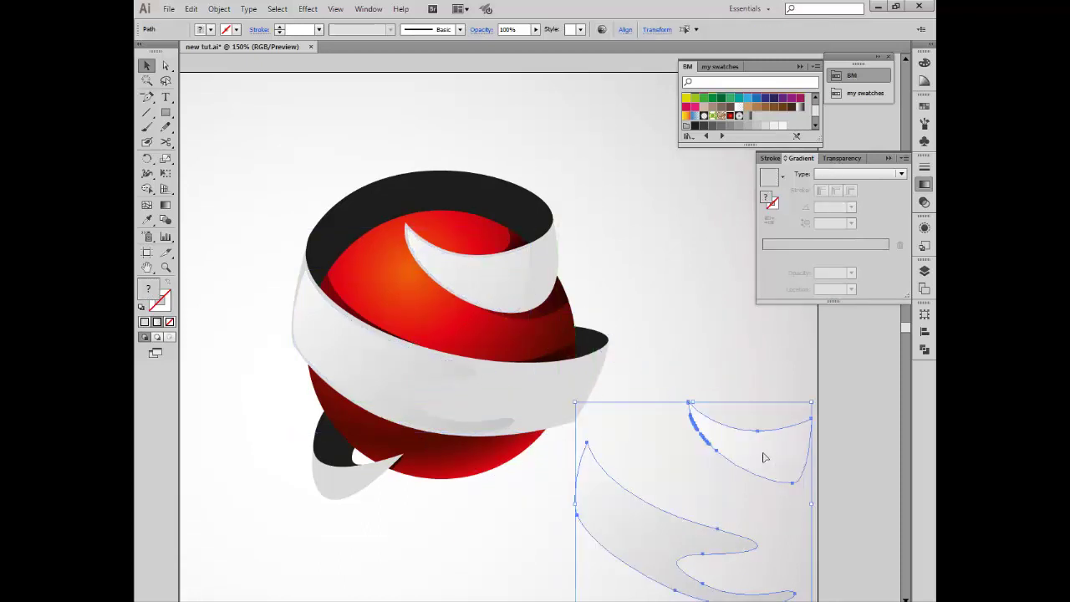
pyautogui.scroll(-2, 641, 411)
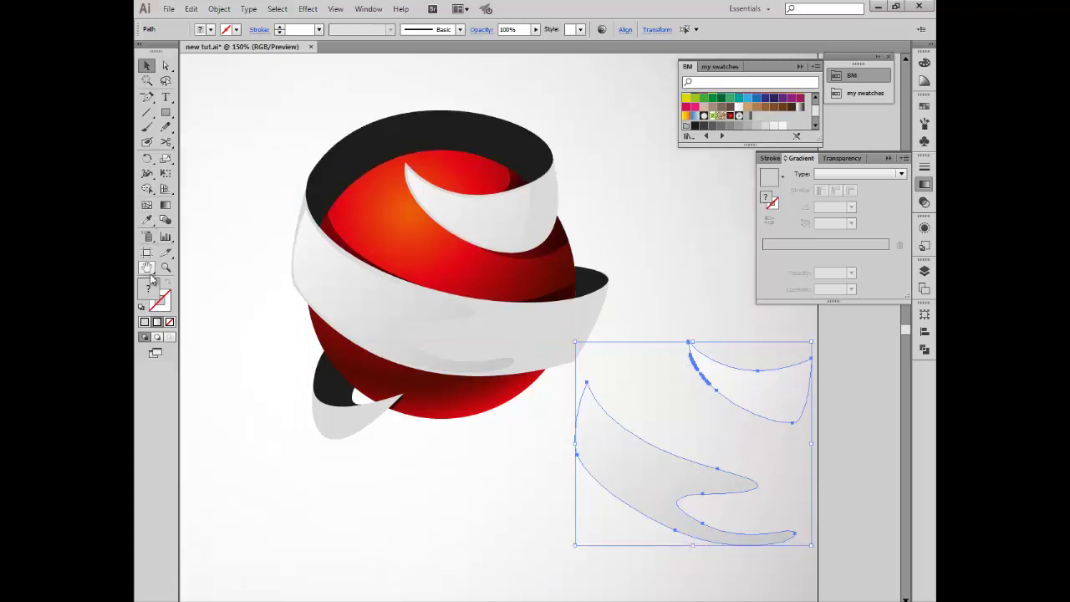
pyautogui.click(142, 308)
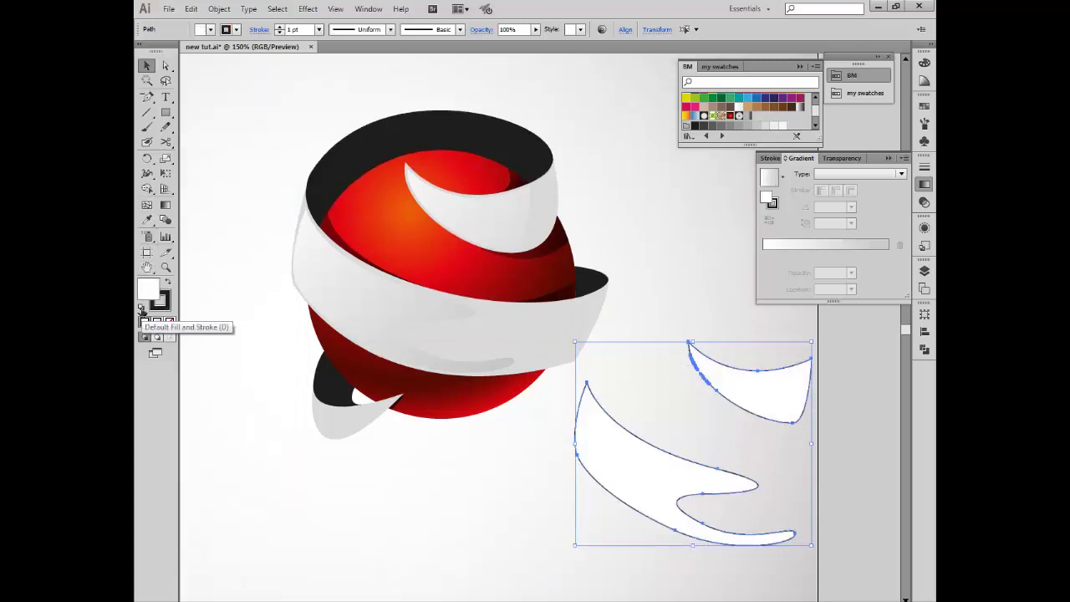
pyautogui.click(215, 248)
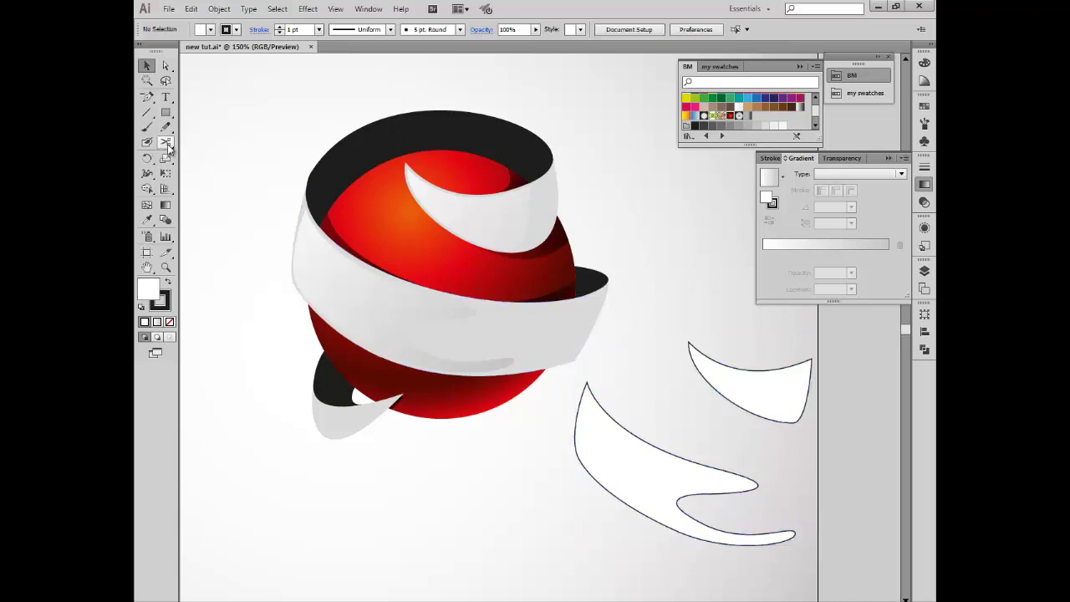
# - Cut the lower and upper band copies with the Scissors tool at six edge points
pyautogui.click(166, 142)
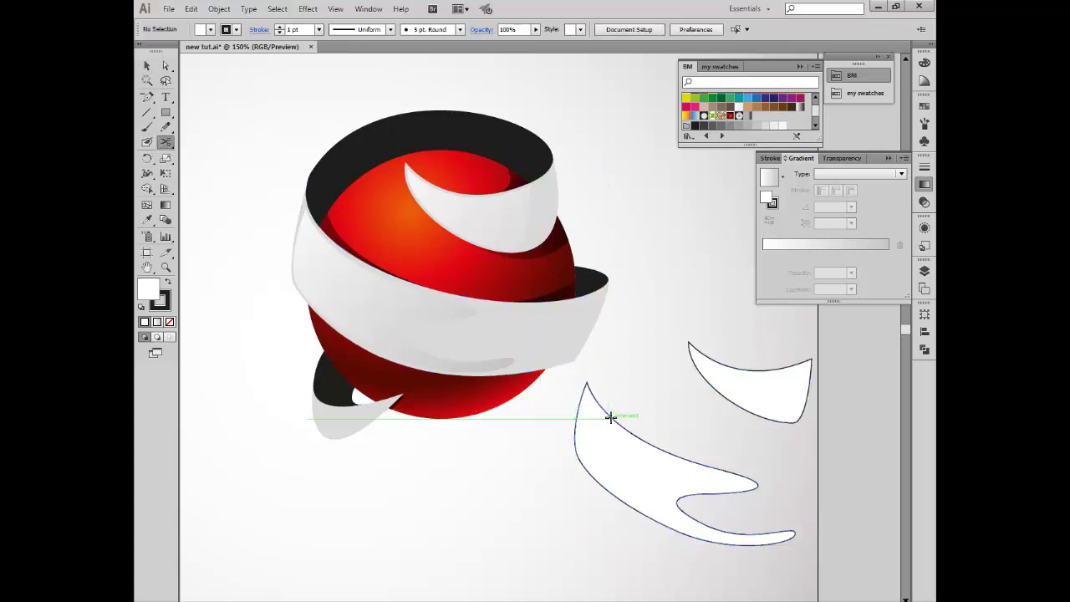
pyautogui.click(699, 463)
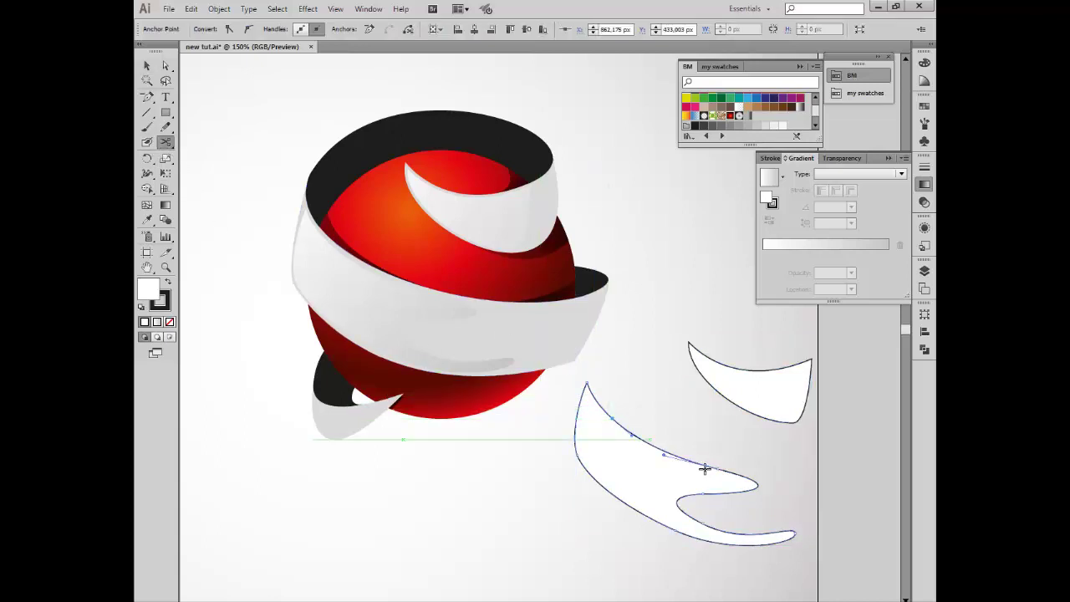
pyautogui.click(576, 462)
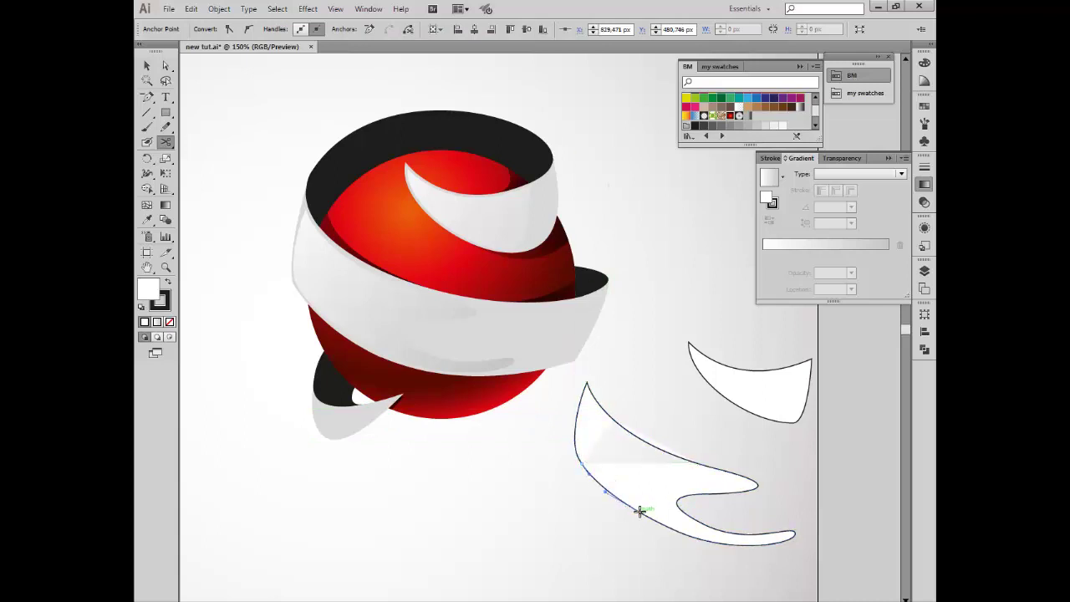
pyautogui.click(640, 510)
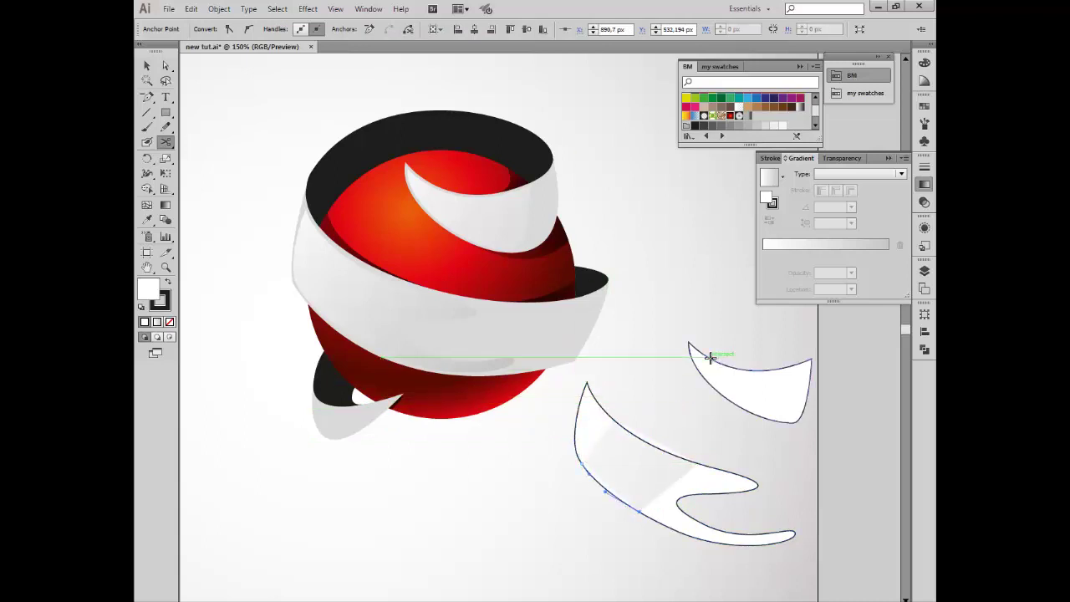
pyautogui.click(780, 367)
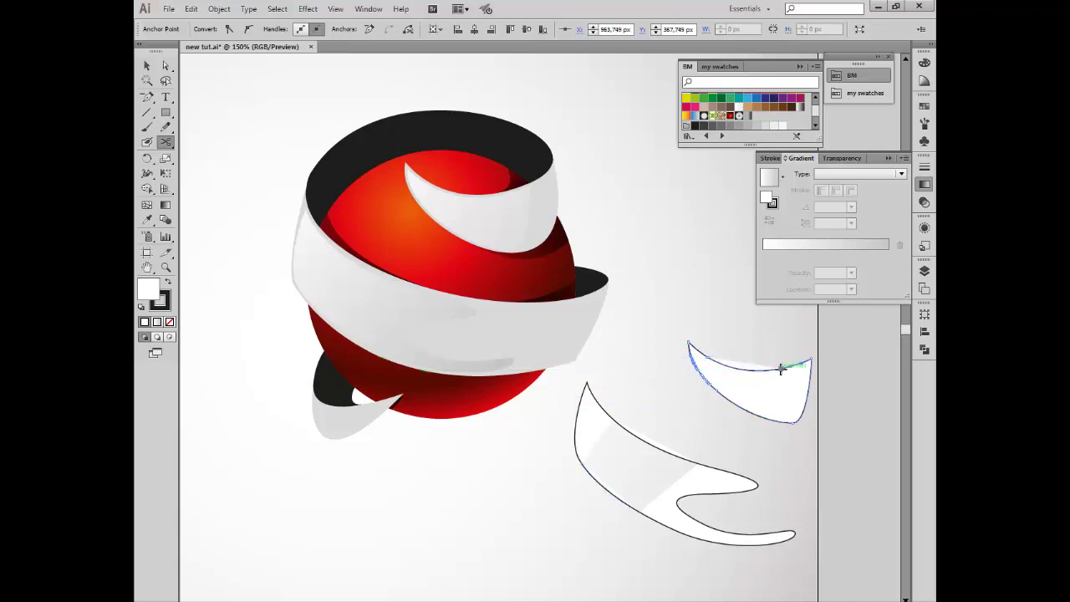
pyautogui.click(753, 411)
pyautogui.click(703, 381)
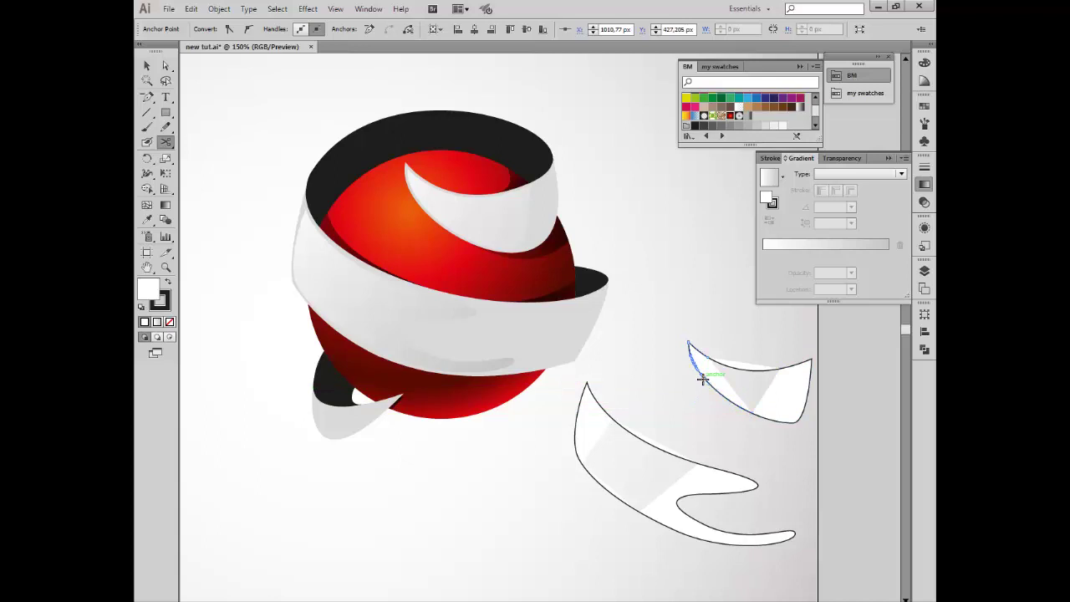
# - Delete the lower band's unwanted left piece and hooked right part
pyautogui.click(148, 65)
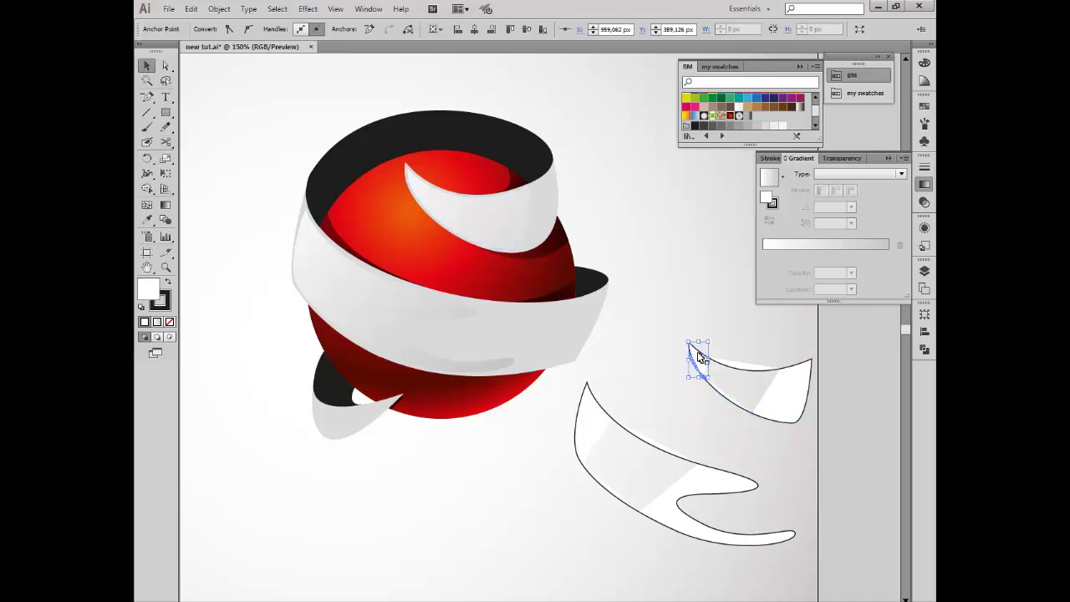
pyautogui.click(661, 389)
pyautogui.click(592, 391)
pyautogui.press('Delete')
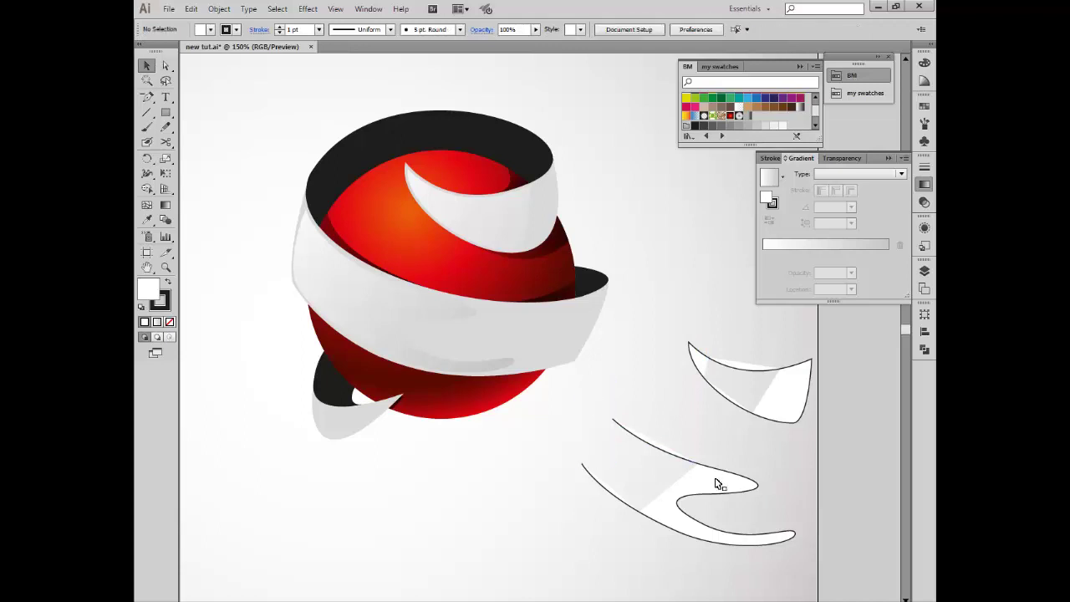
pyautogui.click(718, 485)
pyautogui.press('Delete')
# - Delete the upper piece's right part and the small leftover hooked segment
pyautogui.click(789, 406)
pyautogui.press('Delete')
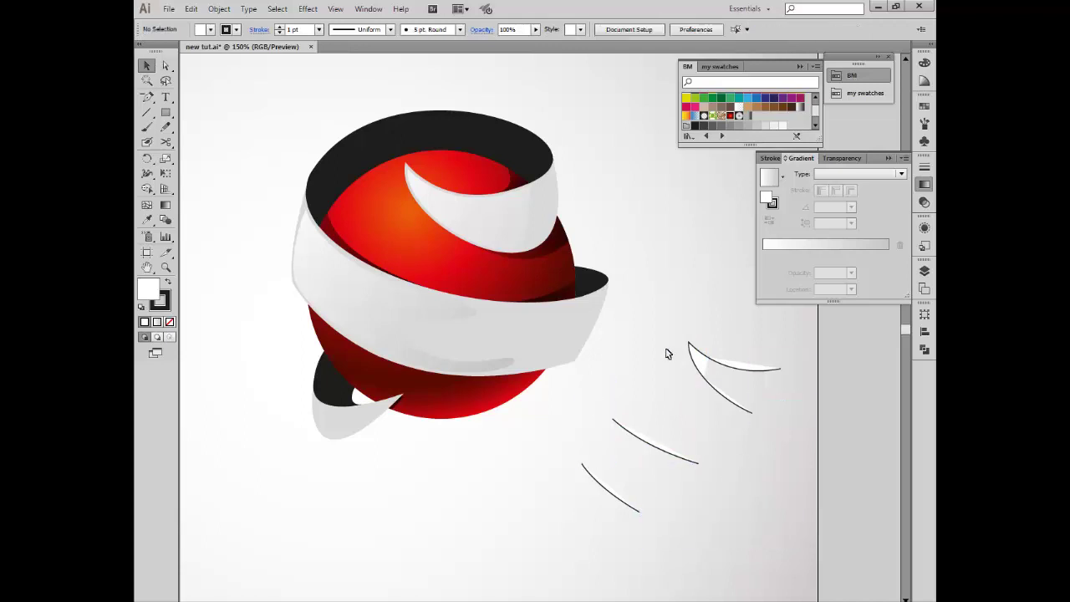
pyautogui.click(694, 360)
pyautogui.press('Delete')
# - Give the four curved strokes no fill and a tapered width profile
pyautogui.moveTo(630, 302); pyautogui.dragTo(755, 555)
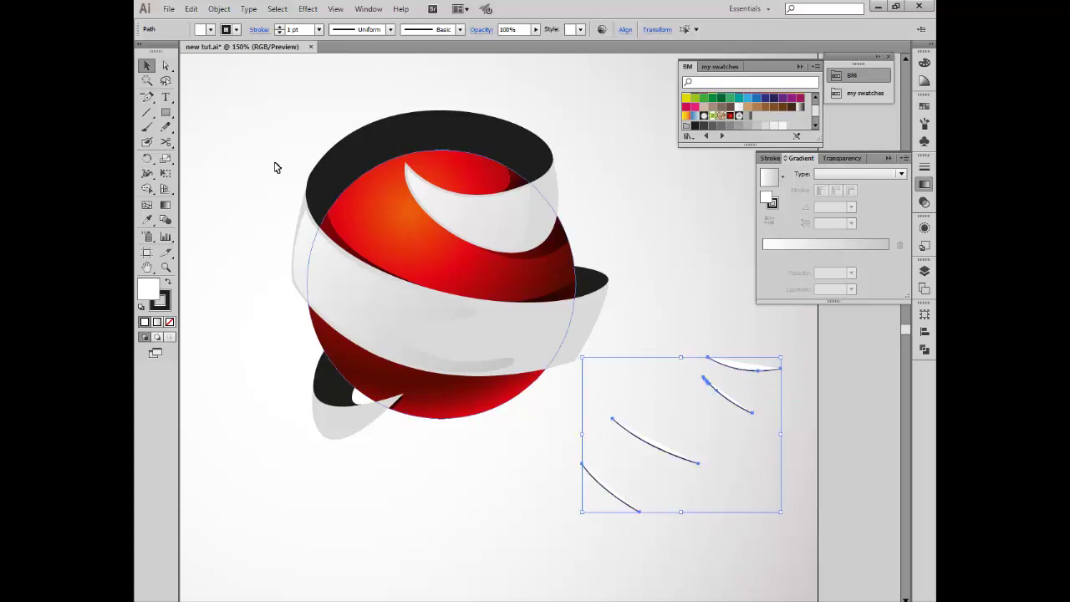
pyautogui.click(201, 30)
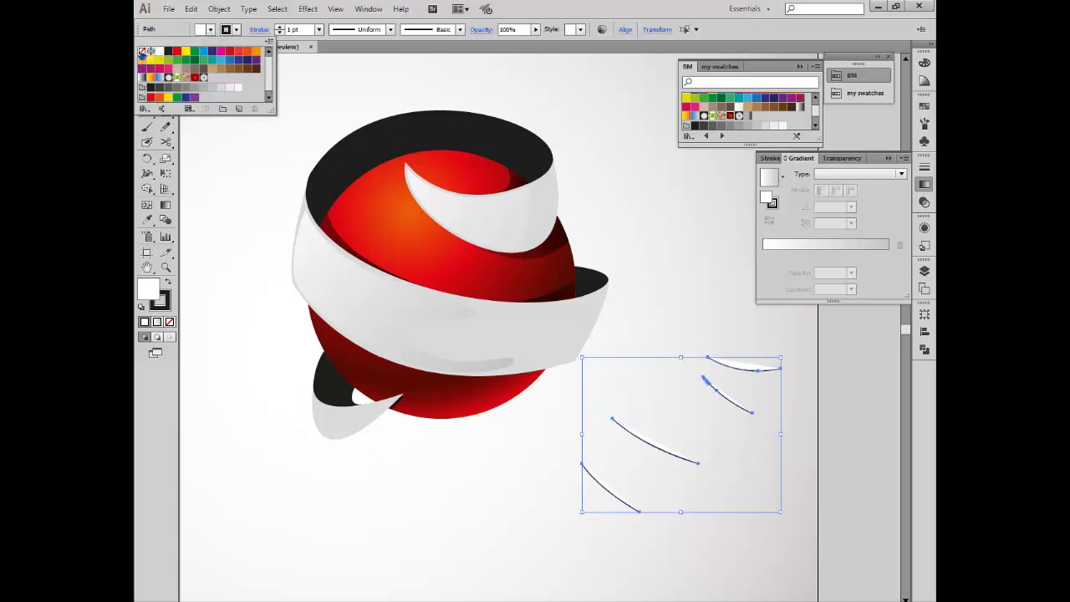
pyautogui.click(142, 51)
pyautogui.click(390, 29)
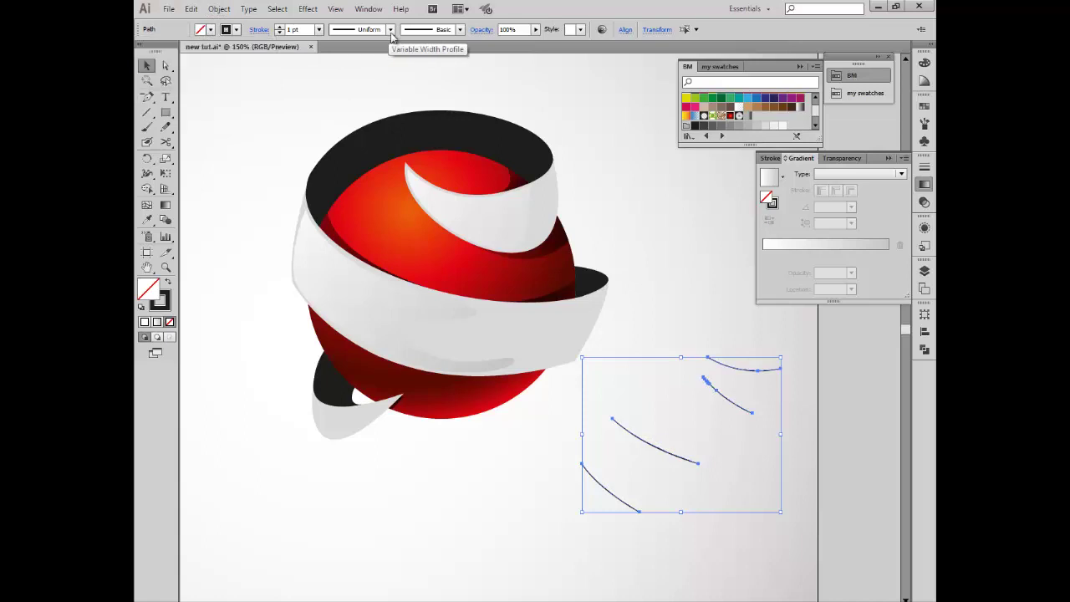
pyautogui.click(374, 71)
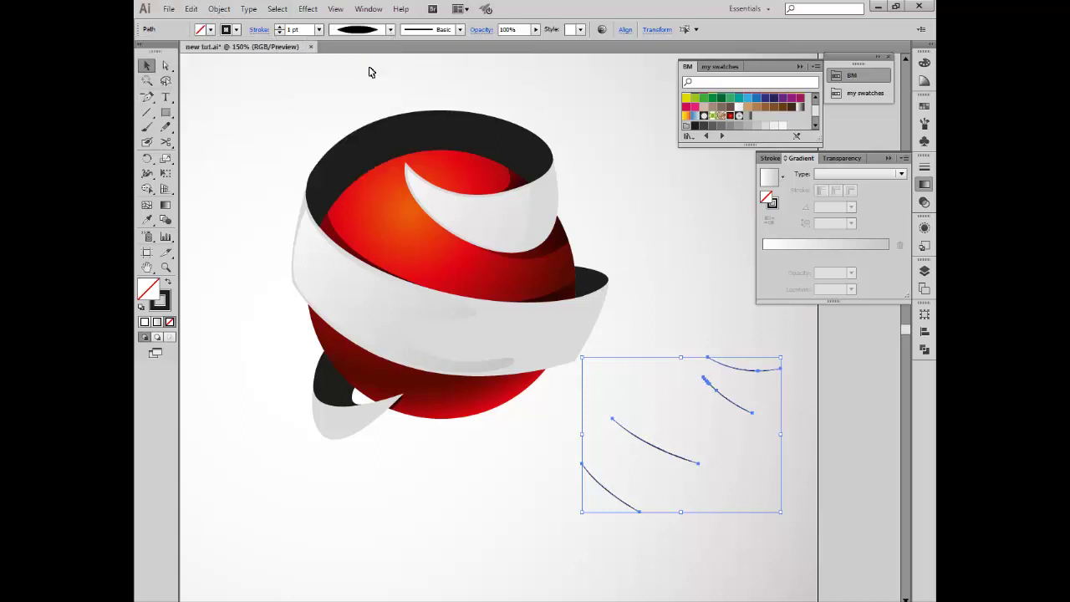
pyautogui.click(280, 26)
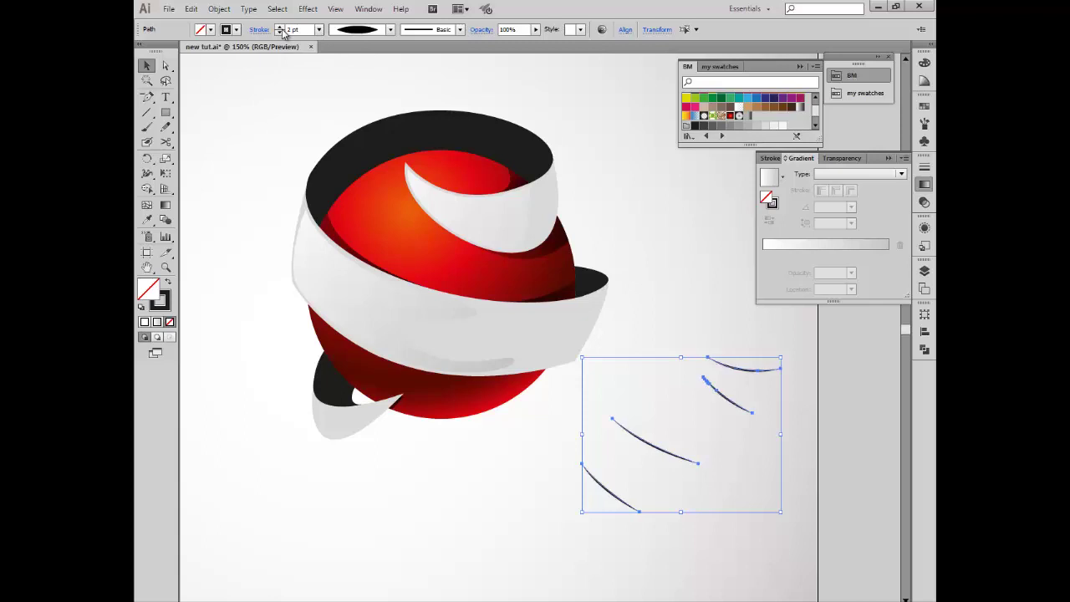
pyautogui.click(280, 32)
# - Expand the tapered strokes' appearance into shapes filled white
pyautogui.click(219, 8)
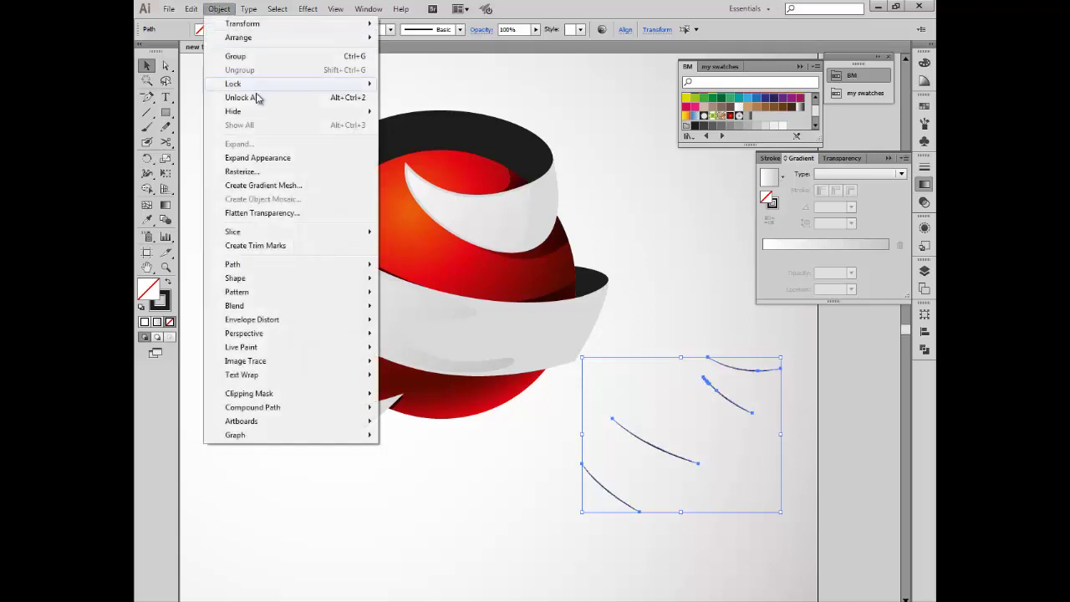
pyautogui.click(257, 157)
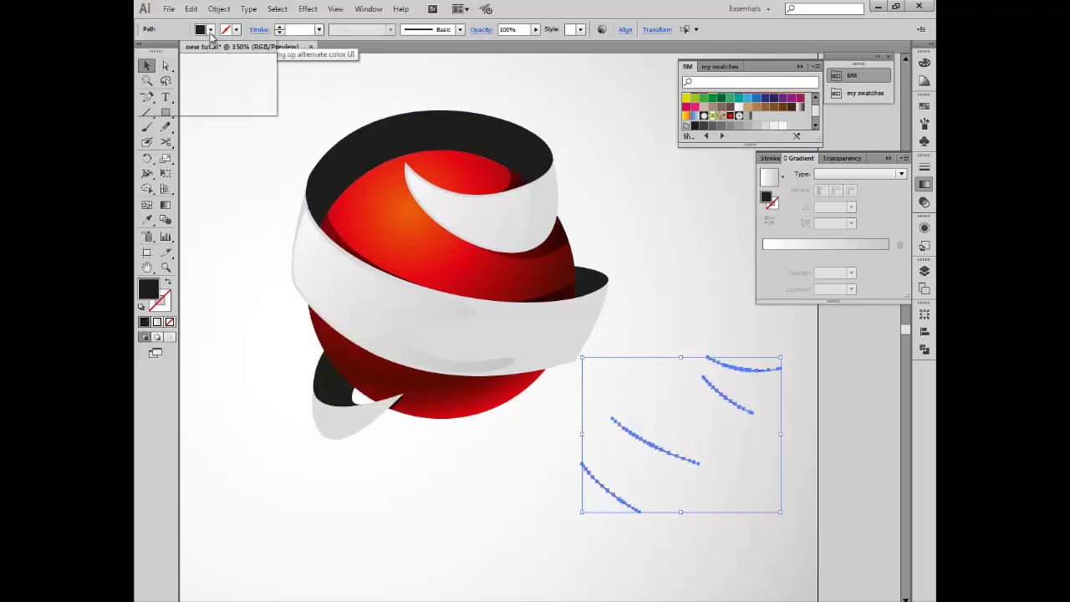
pyautogui.click(211, 32)
pyautogui.click(160, 51)
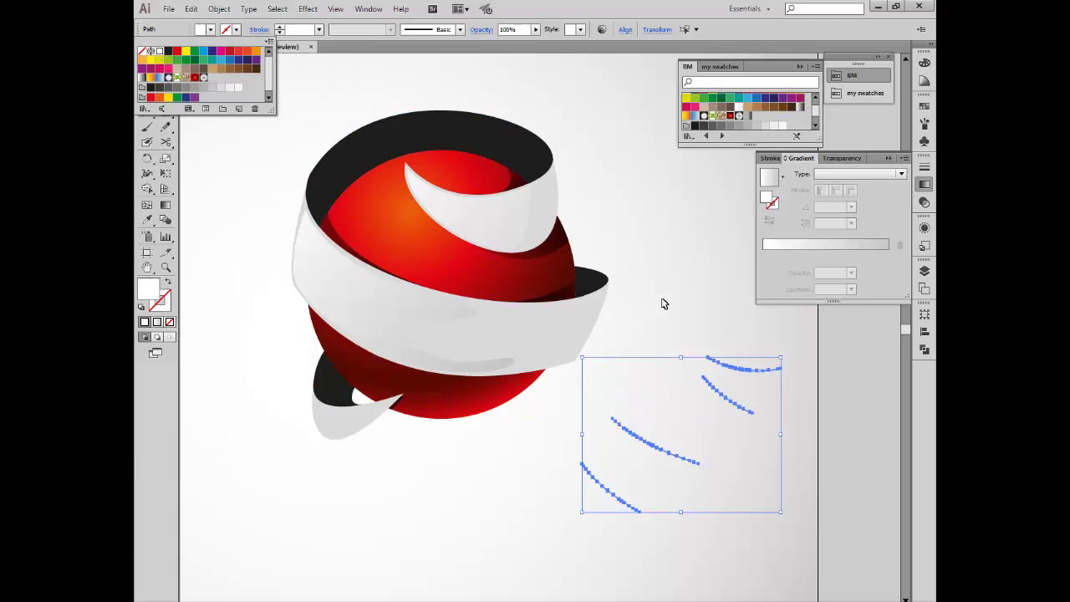
pyautogui.click(693, 334)
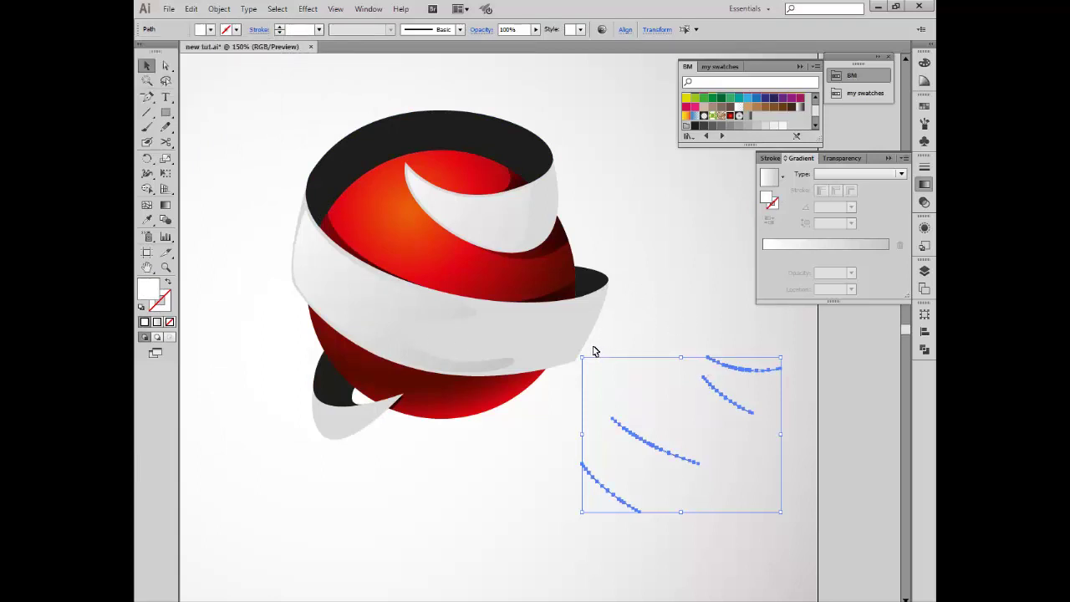
# - Move the four white tapered lines onto the ribbon edges on the sphere
pyautogui.moveTo(594, 351); pyautogui.dragTo(759, 525)
pyautogui.moveTo(589, 354); pyautogui.dragTo(776, 532)
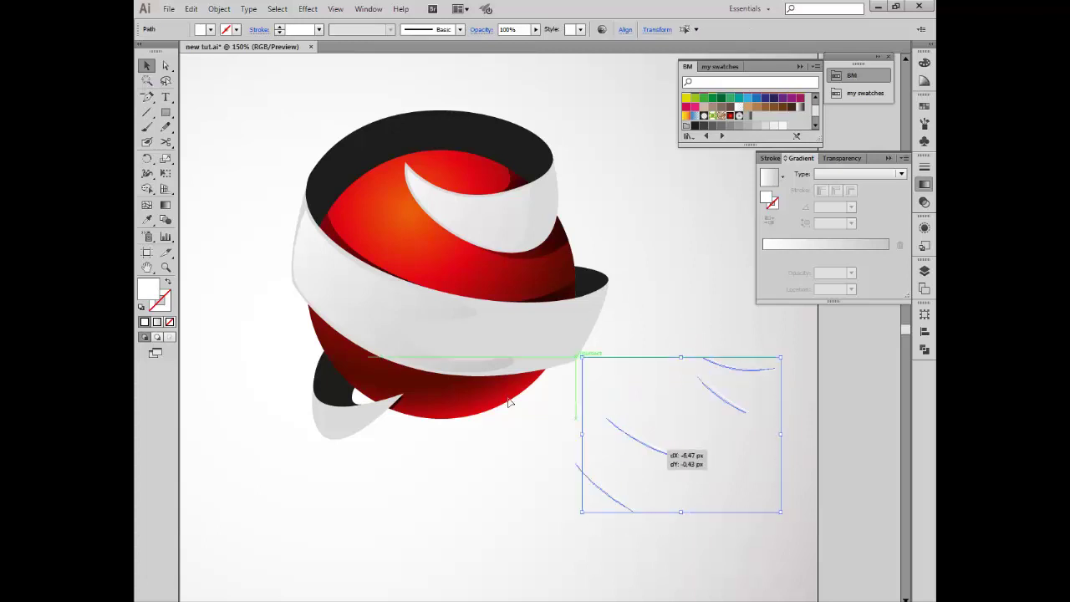
pyautogui.moveTo(633, 433); pyautogui.dragTo(380, 280)
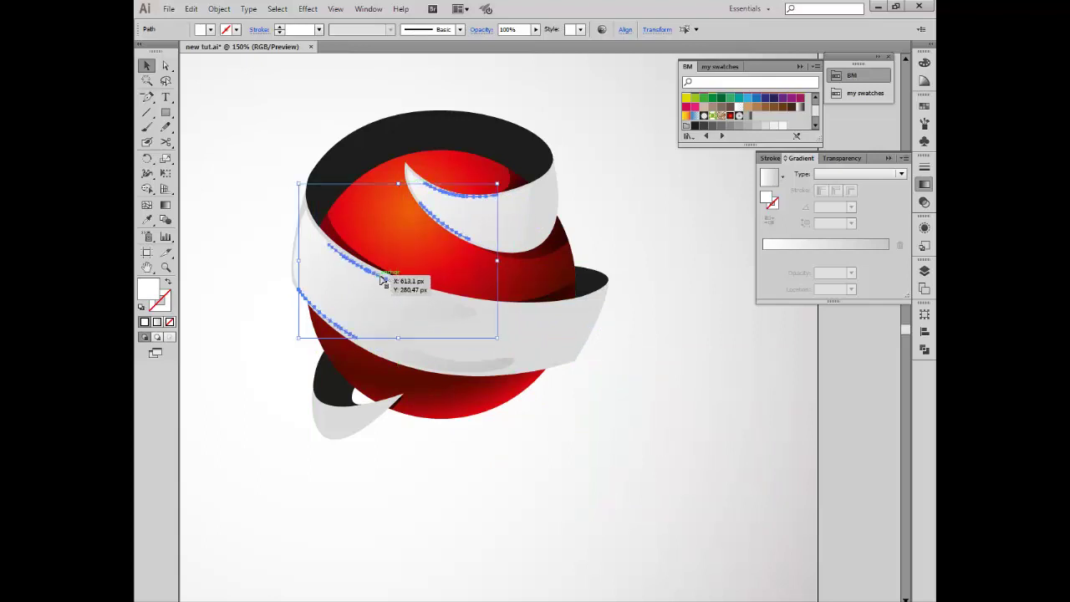
pyautogui.click(667, 326)
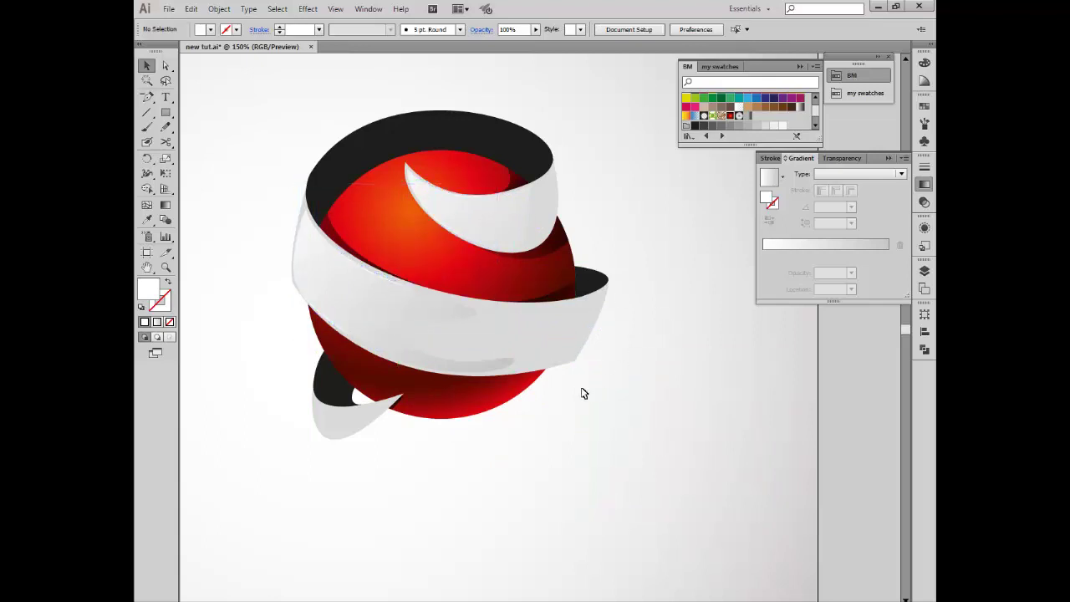
# - Make a -3 px offset path of the lower-left ribbon piece and return it under the ribbon
pyautogui.click(334, 431)
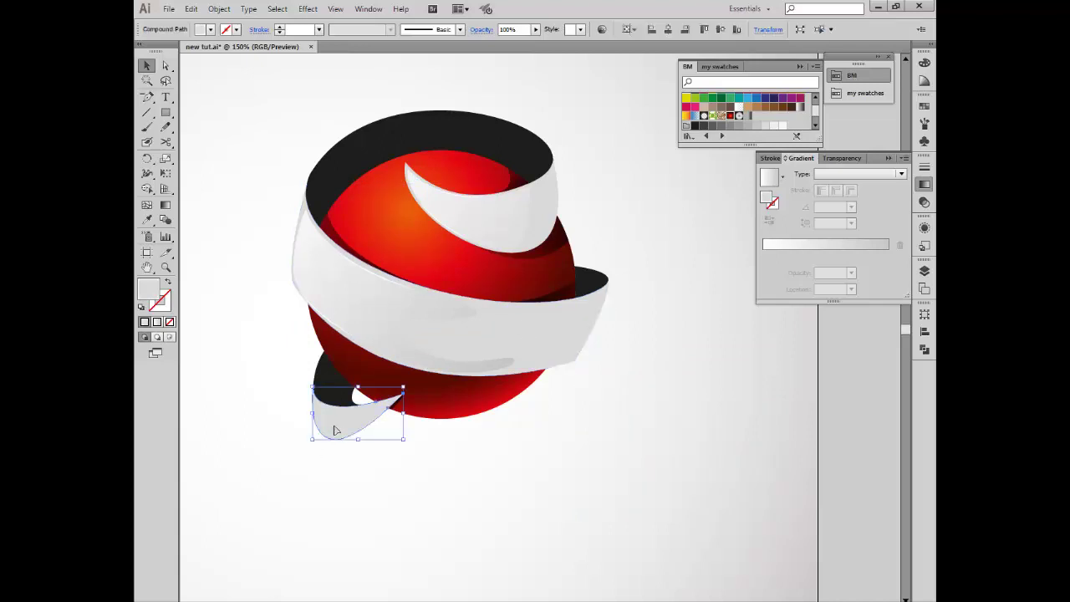
pyautogui.moveTo(334, 431); pyautogui.dragTo(332, 516)
pyautogui.click(219, 8)
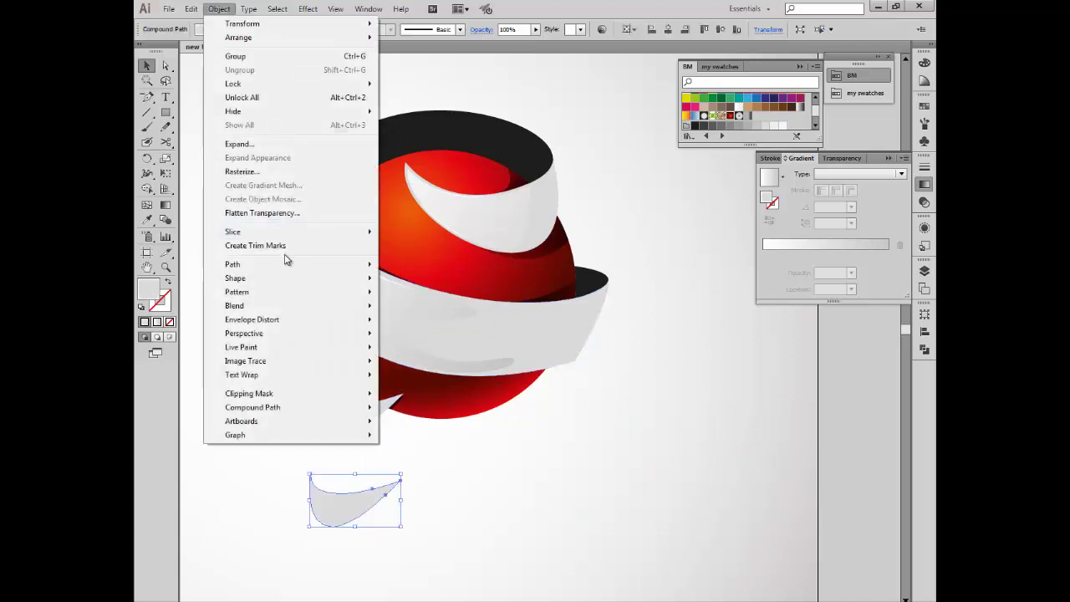
pyautogui.moveTo(232, 264)
pyautogui.click(418, 314)
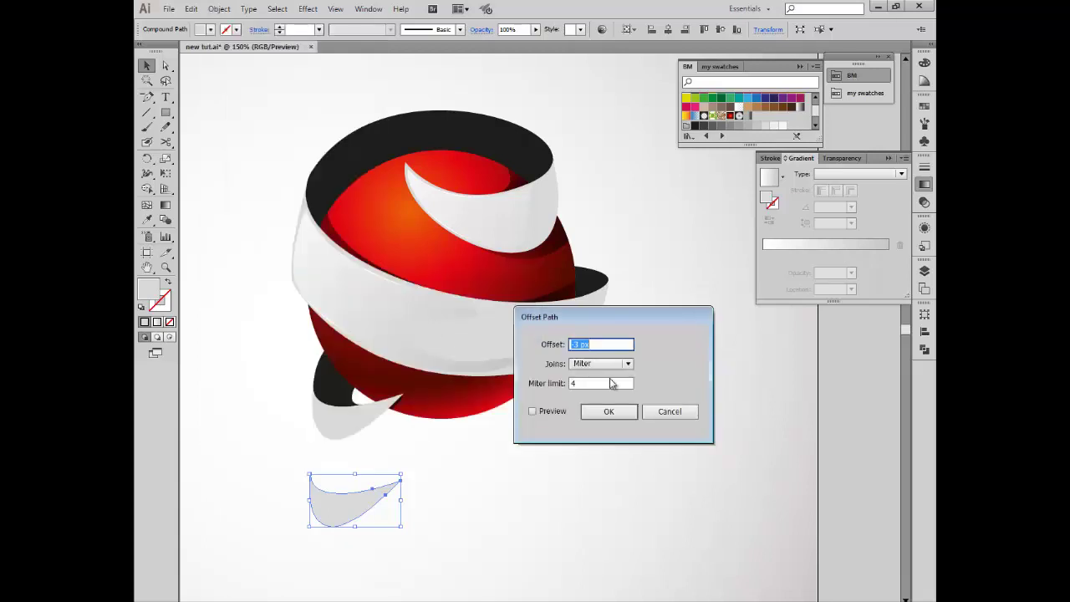
pyautogui.click(608, 411)
pyautogui.click(443, 505)
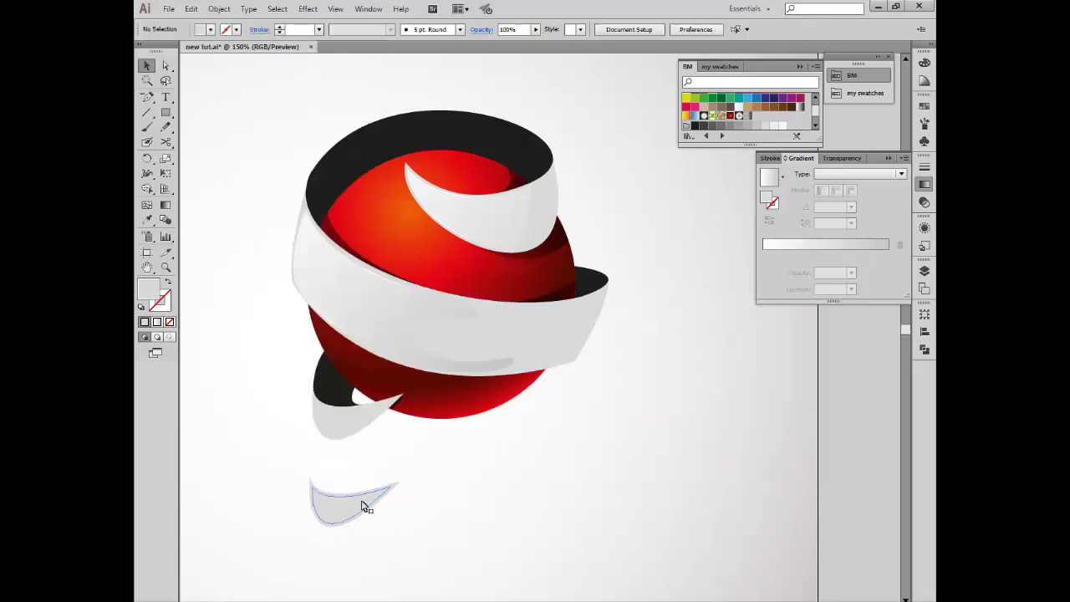
pyautogui.moveTo(365, 507); pyautogui.dragTo(365, 418)
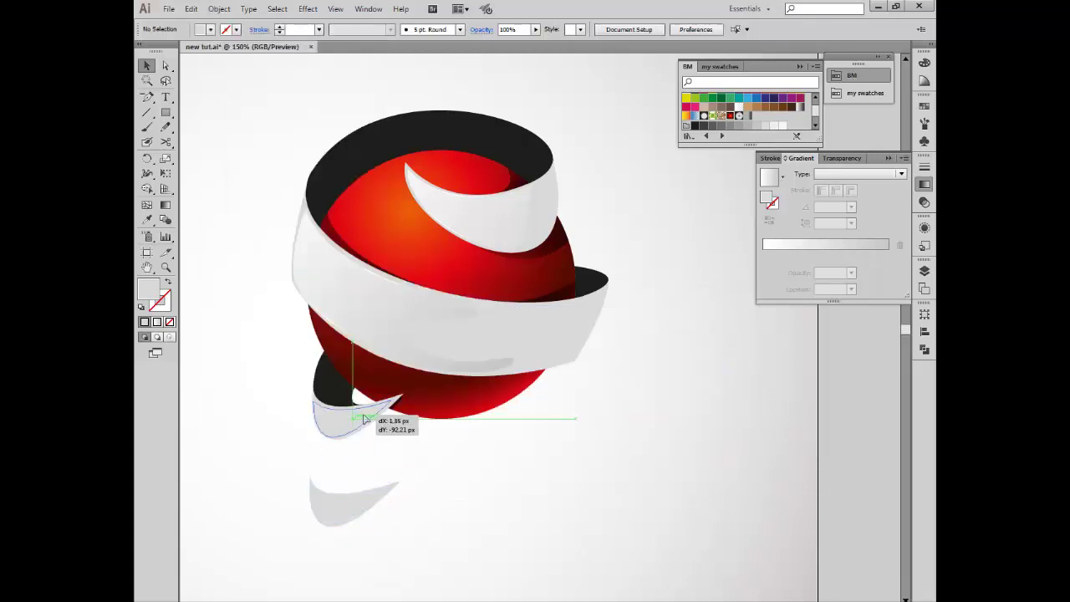
pyautogui.moveTo(365, 418); pyautogui.dragTo(365, 418)
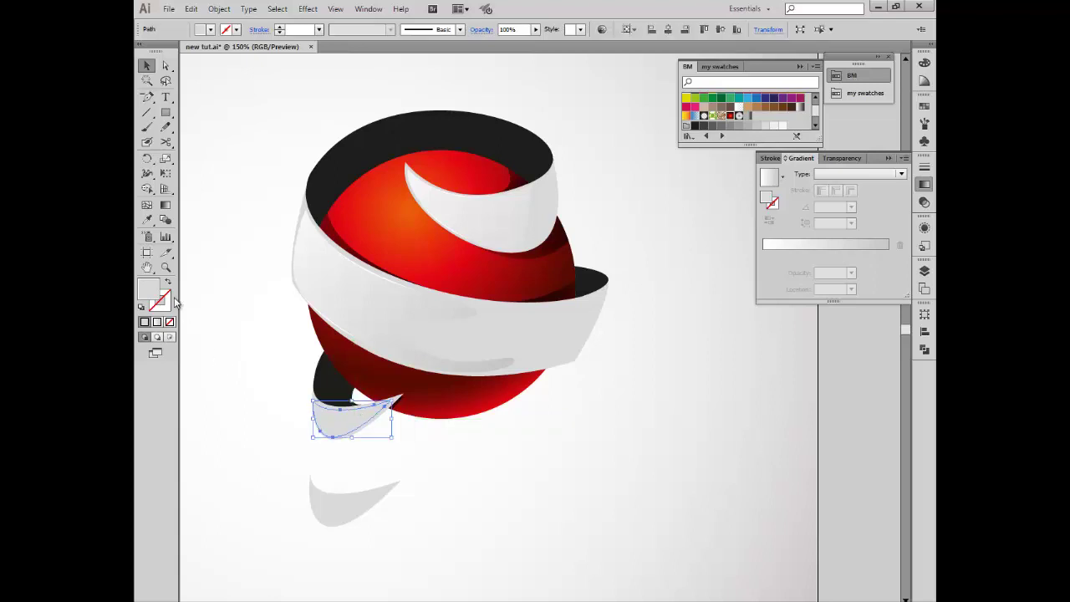
# - Zoom in and nudge the curled ribbon piece into position below the sphere
pyautogui.click(166, 269)
pyautogui.click(390, 437)
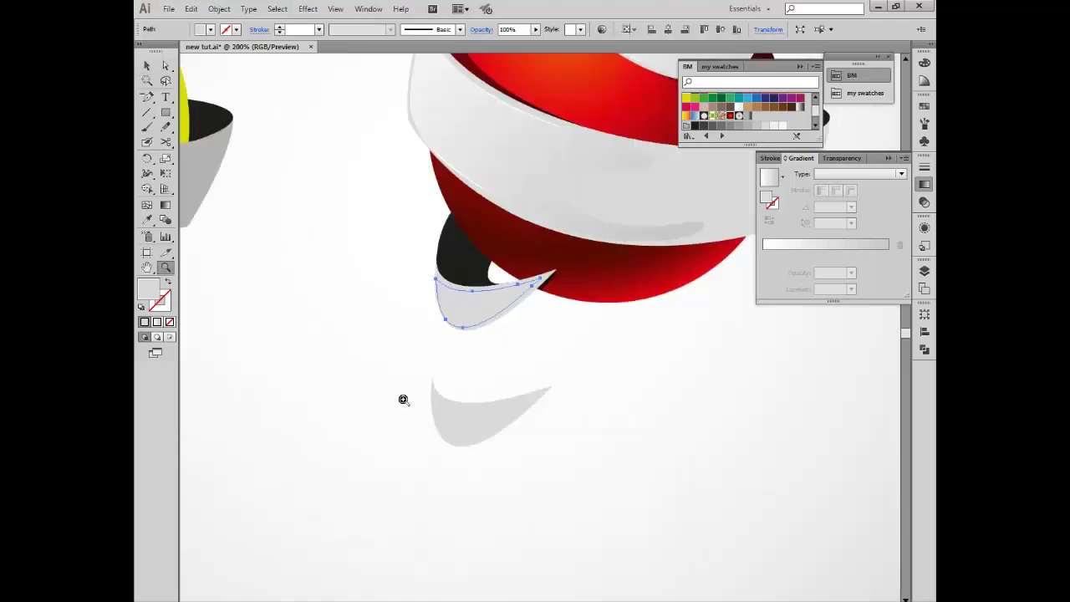
pyautogui.click(481, 316)
pyautogui.press('v')
pyautogui.moveTo(523, 316); pyautogui.dragTo(533, 316)
pyautogui.press('i')
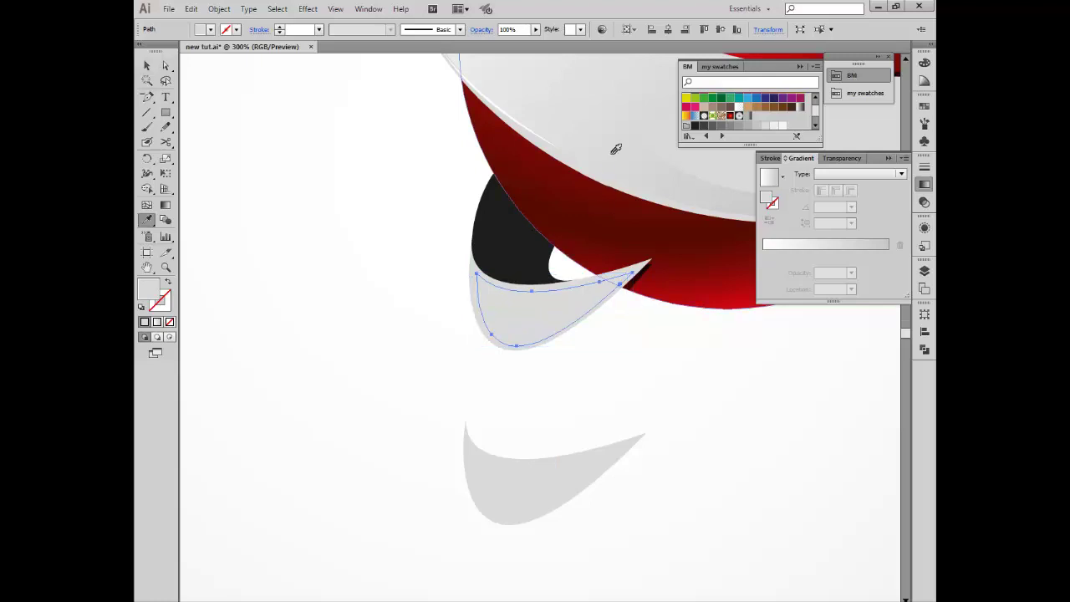
# - Eyedropper the light gradient onto the curled shape and set its end stop to 0% opacity
pyautogui.click(615, 105)
pyautogui.doubleClick(888, 255)
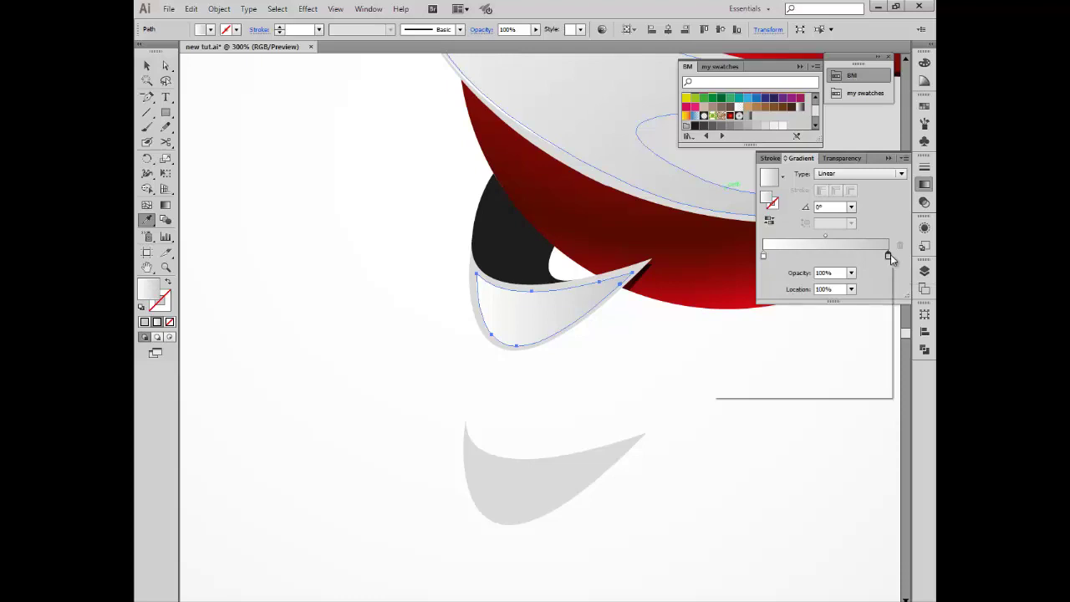
pyautogui.click(799, 280)
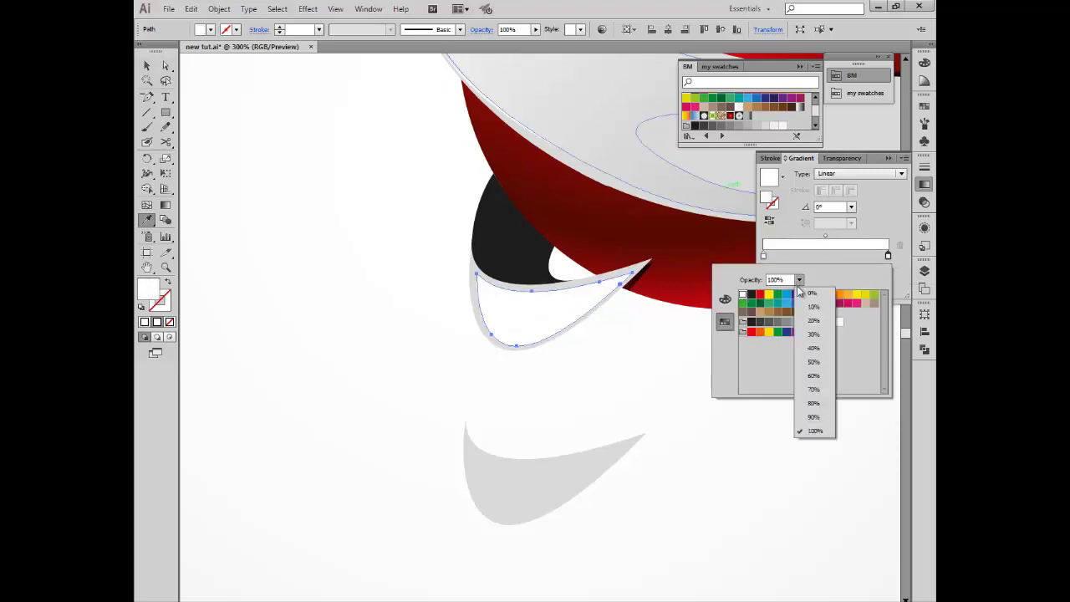
# - Narrow the overlay shape by pulling its tip anchor left
pyautogui.click(146, 97)
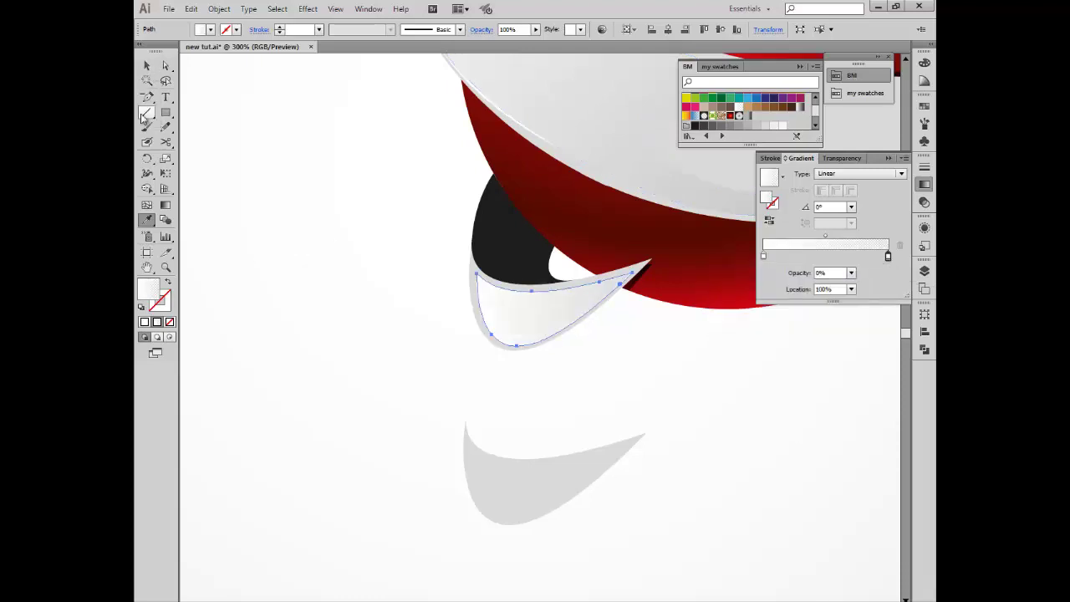
pyautogui.click(633, 279)
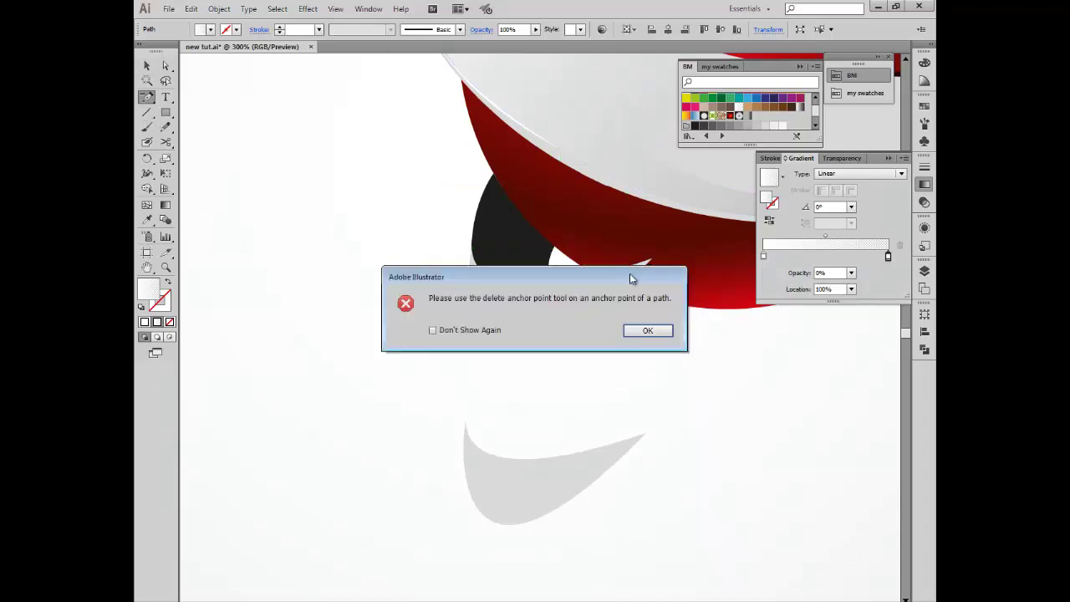
pyautogui.click(647, 330)
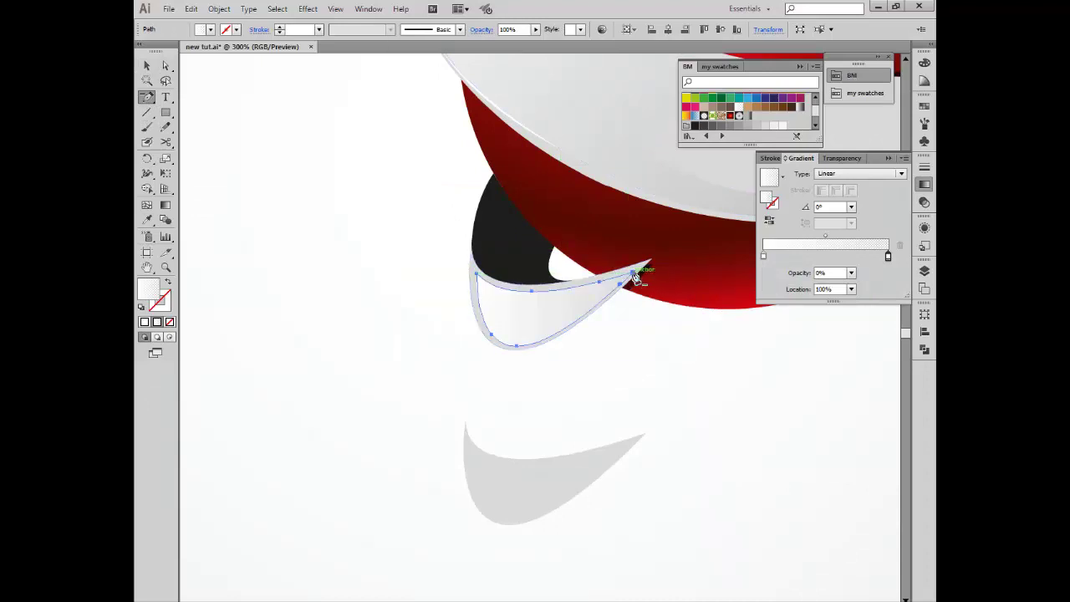
pyautogui.click(623, 287)
pyautogui.moveTo(623, 289); pyautogui.dragTo(602, 286)
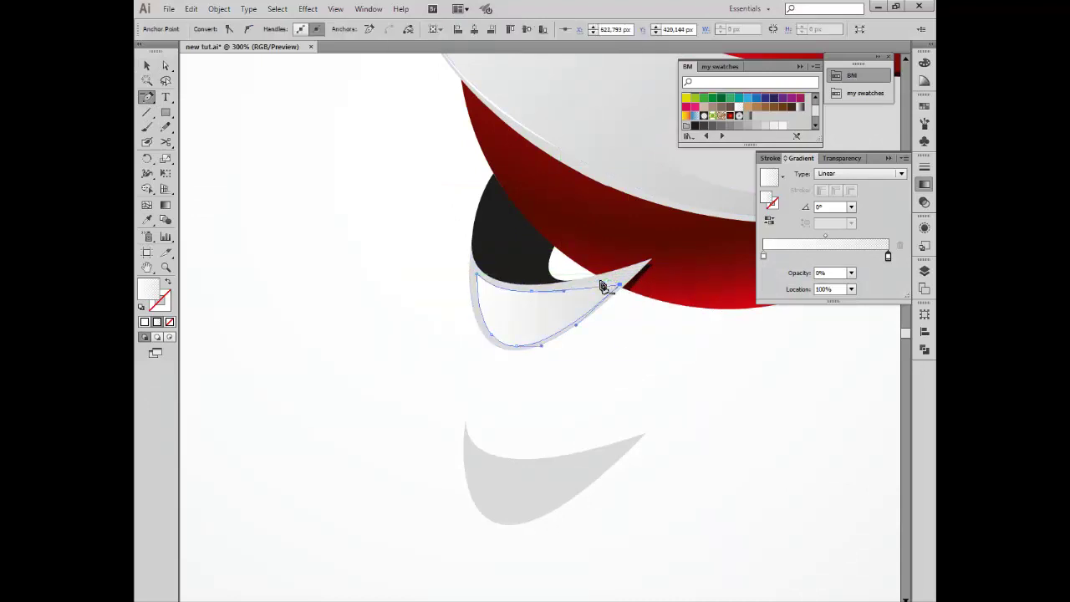
pyautogui.click(146, 65)
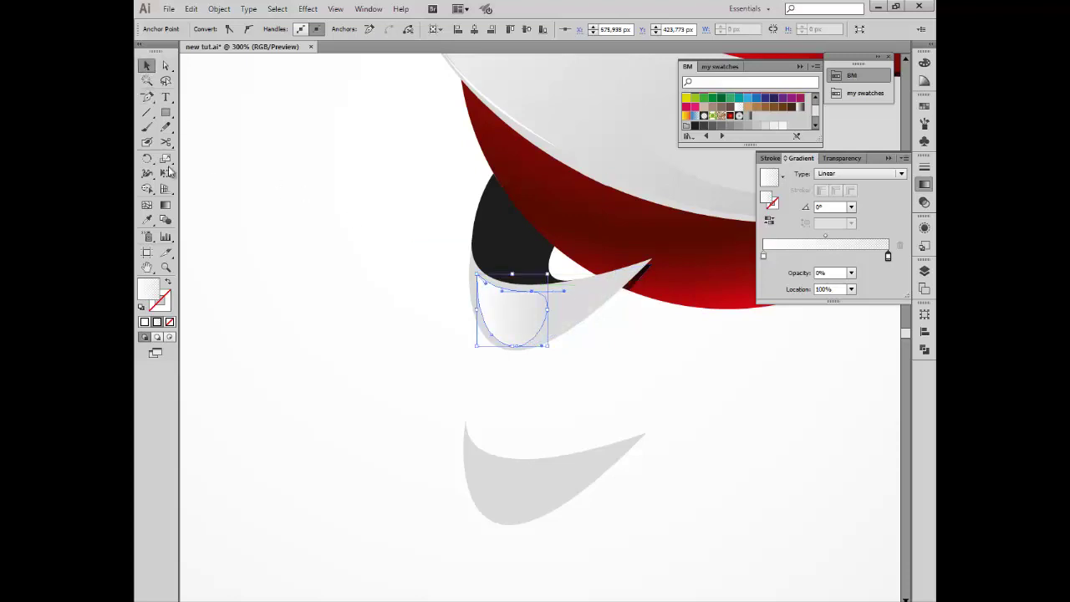
# - Angle the white-to-transparent gradient about -26° across the overlay shape
pyautogui.click(165, 205)
pyautogui.moveTo(406, 256); pyautogui.dragTo(544, 342)
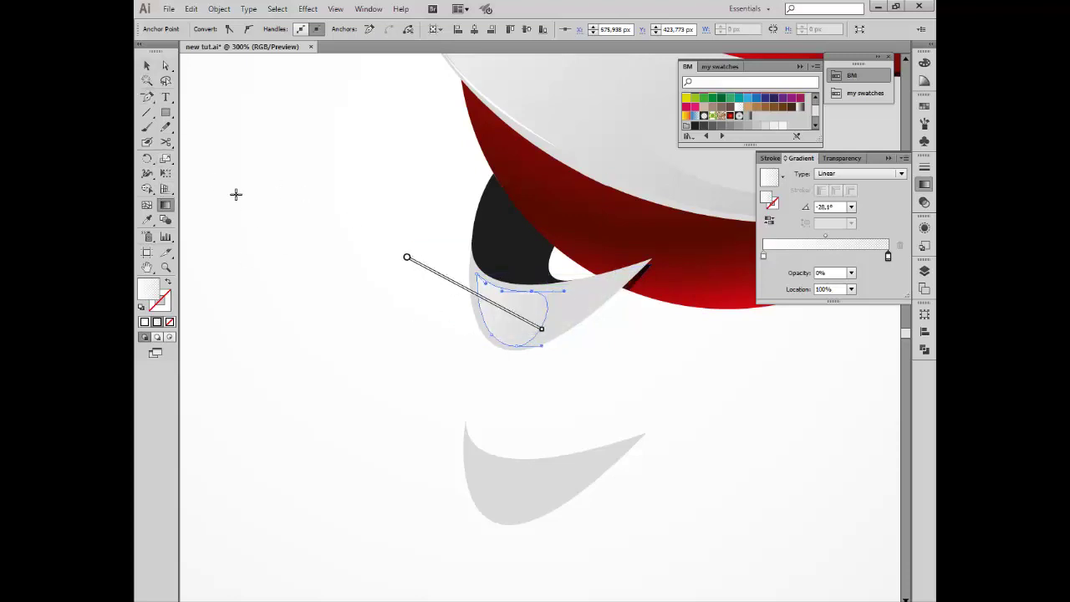
pyautogui.moveTo(232, 173)
pyautogui.mouseDown()
pyautogui.moveTo(303, 225)
pyautogui.moveTo(520, 317)
pyautogui.mouseUp()
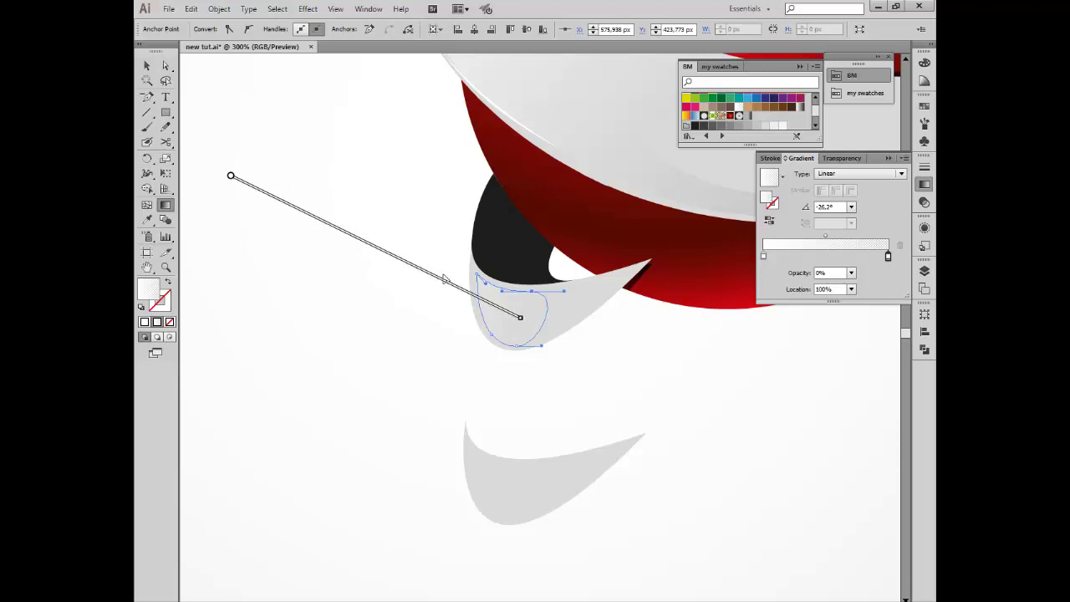
pyautogui.moveTo(444, 279); pyautogui.dragTo(504, 308)
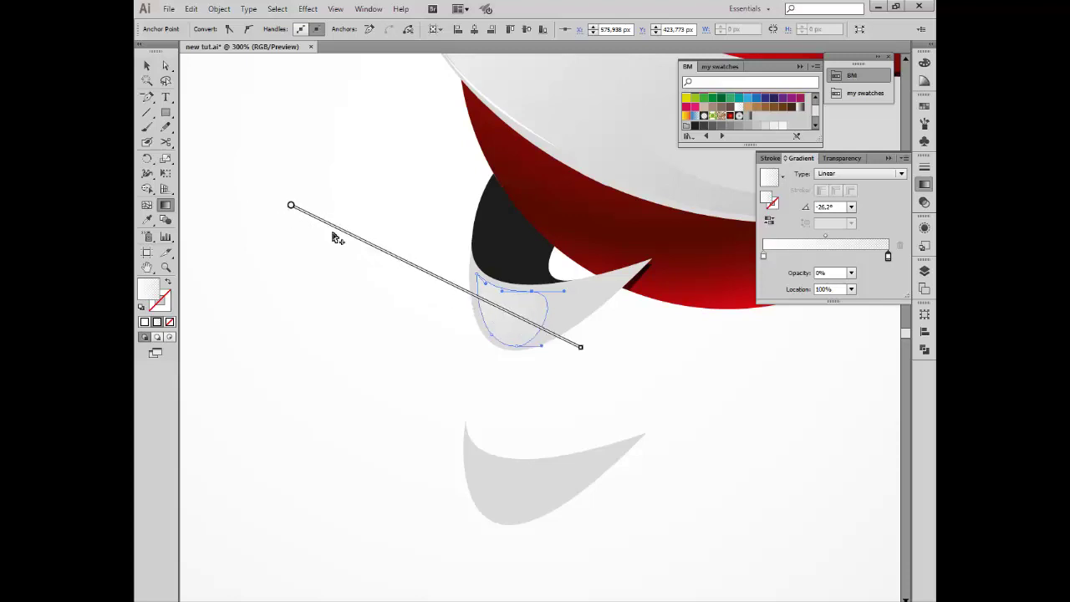
pyautogui.moveTo(366, 246)
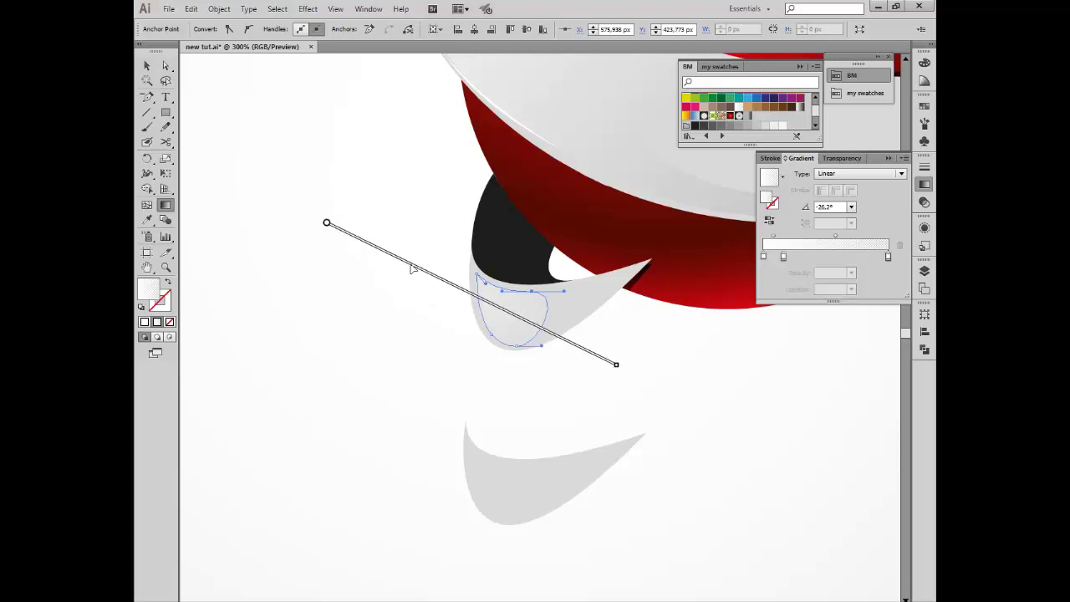
pyautogui.click(146, 65)
pyautogui.click(257, 240)
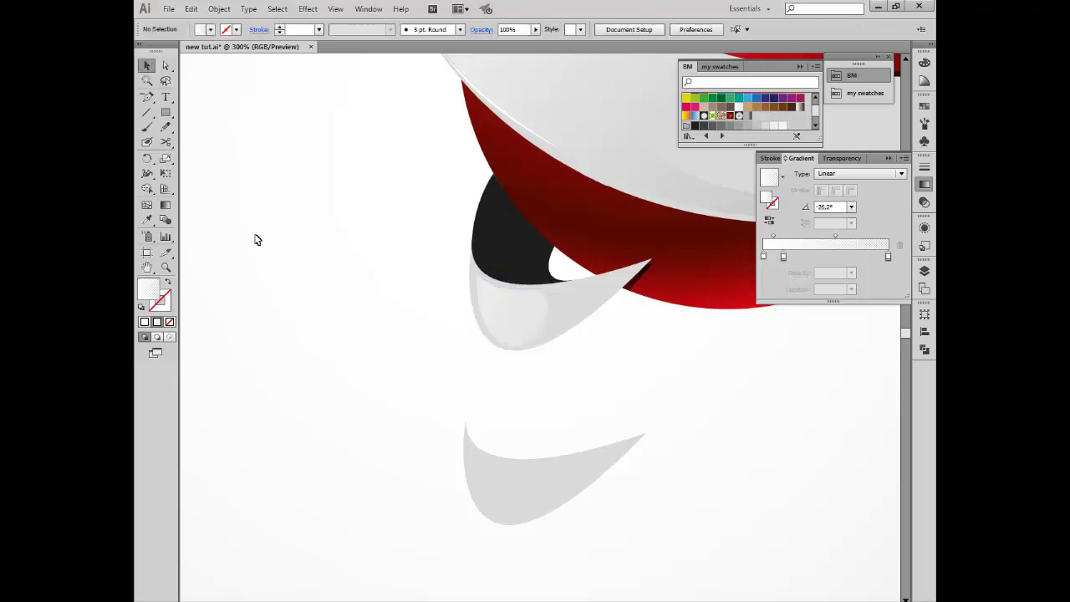
pyautogui.click(166, 266)
# - Zoom out to 100% and delete the stray grey fragment below the sphere
pyautogui.keyDown('alt'); pyautogui.click(654, 389); pyautogui.keyUp('alt')
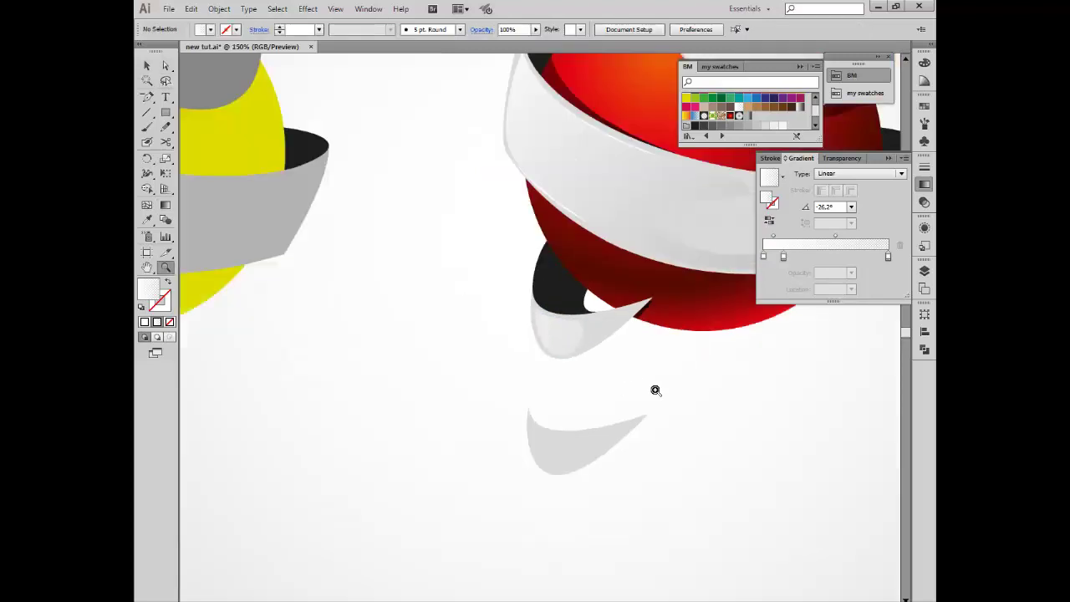
pyautogui.keyDown('alt'); pyautogui.click(650, 385); pyautogui.keyUp('alt')
pyautogui.click(146, 67)
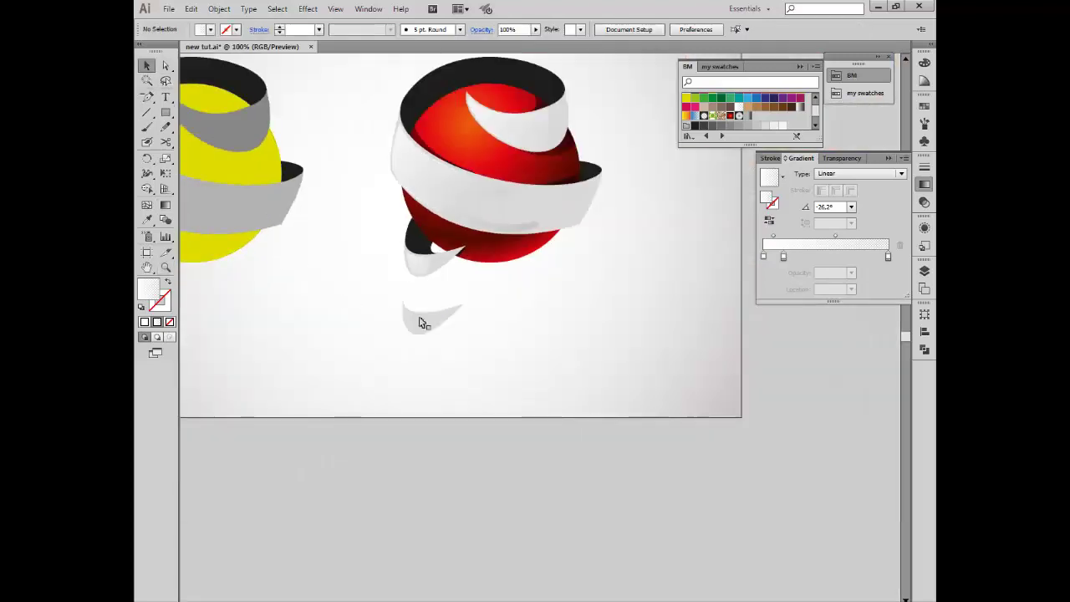
pyautogui.moveTo(447, 344); pyautogui.dragTo(447, 344)
pyautogui.press('Delete')
pyautogui.scroll(3, 540, 349)
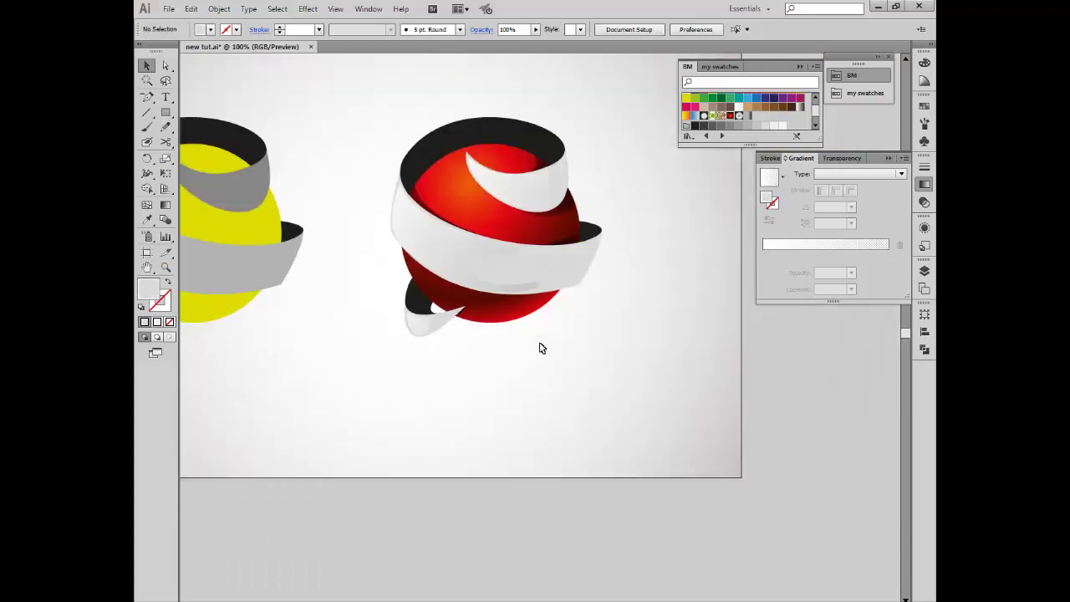
# - Fill the main ribbon band with a grey radial gradient angled about -88°
pyautogui.click(567, 272)
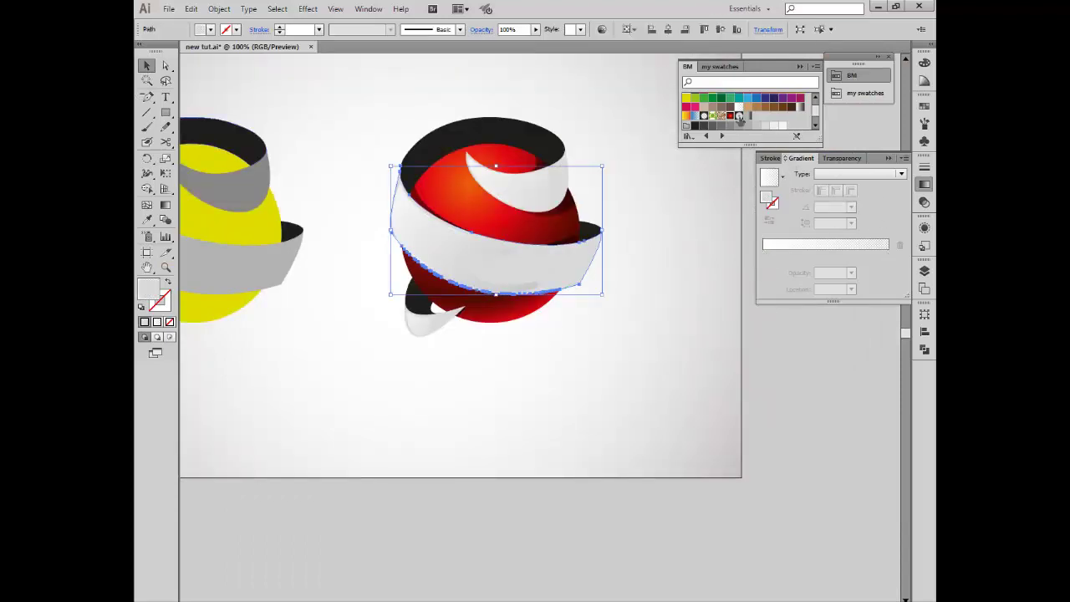
pyautogui.click(739, 117)
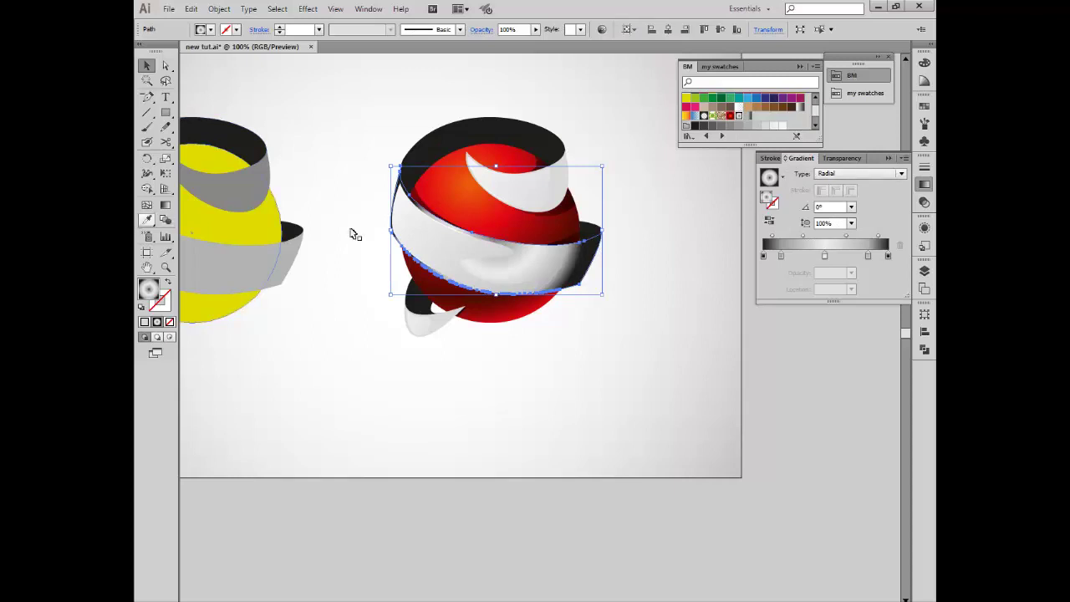
pyautogui.click(166, 205)
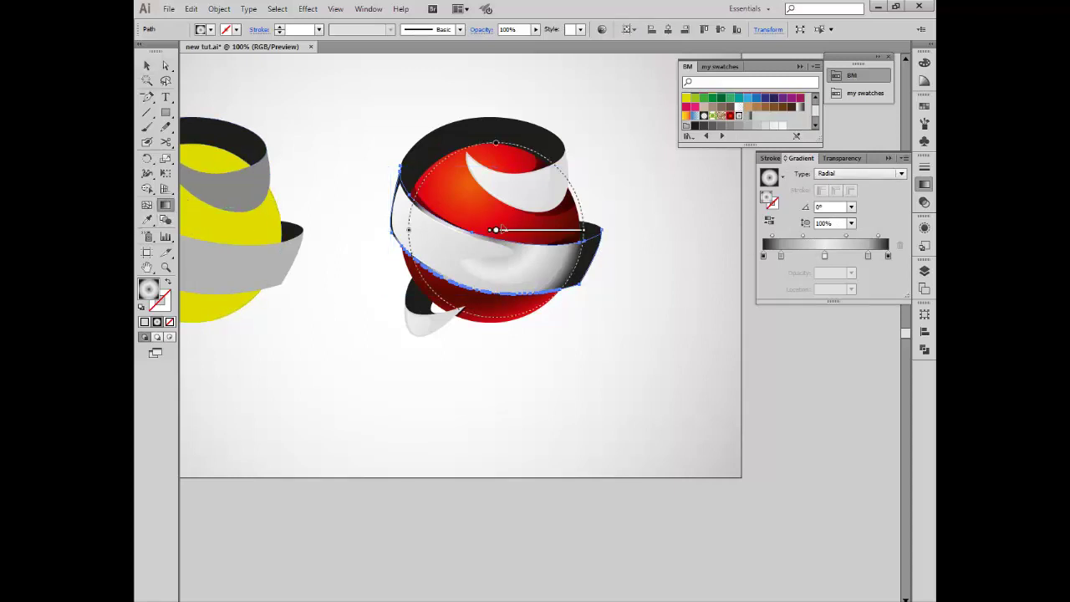
pyautogui.moveTo(499, 169)
pyautogui.mouseDown()
pyautogui.moveTo(482, 288)
pyautogui.moveTo(500, 295)
pyautogui.moveTo(511, 277)
pyautogui.mouseUp()
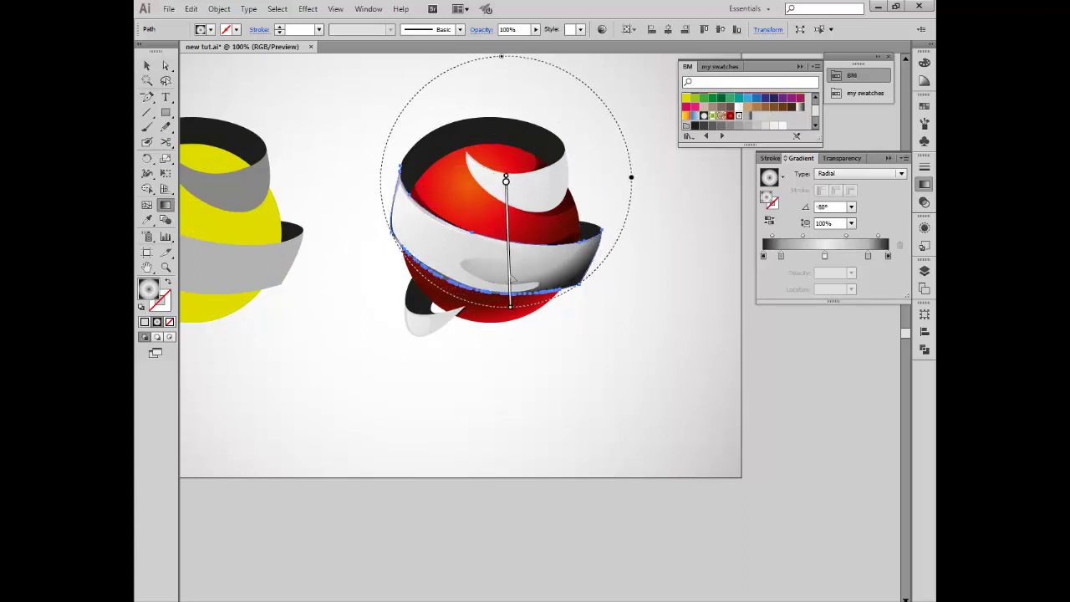
pyautogui.moveTo(510, 279); pyautogui.dragTo(512, 272)
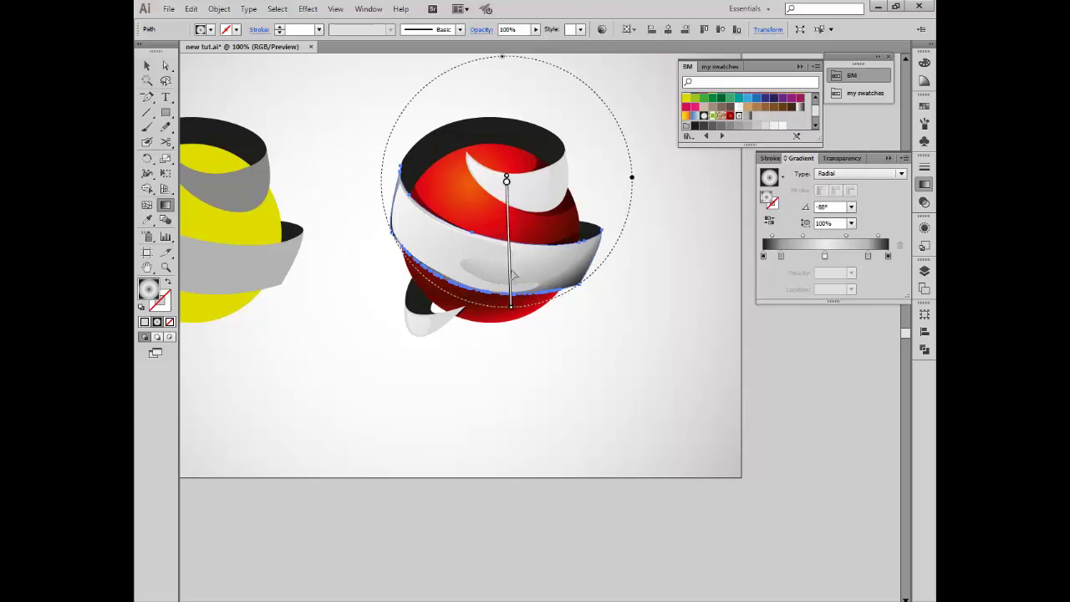
pyautogui.press('v')
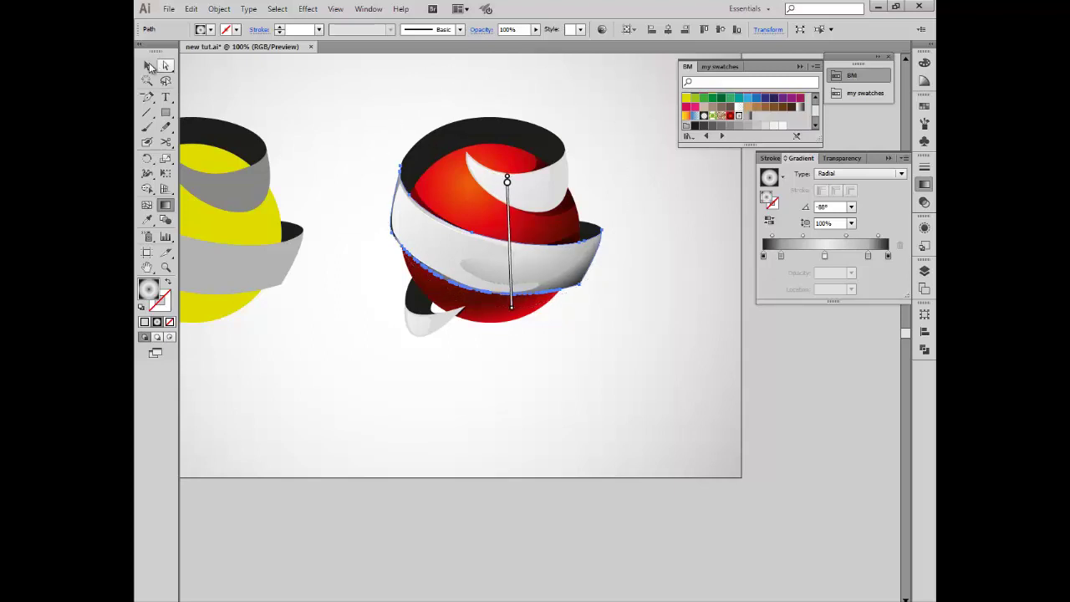
# - Eyedropper the radial gradient onto the upper ribbon piece and orient it vertically
pyautogui.click(539, 155)
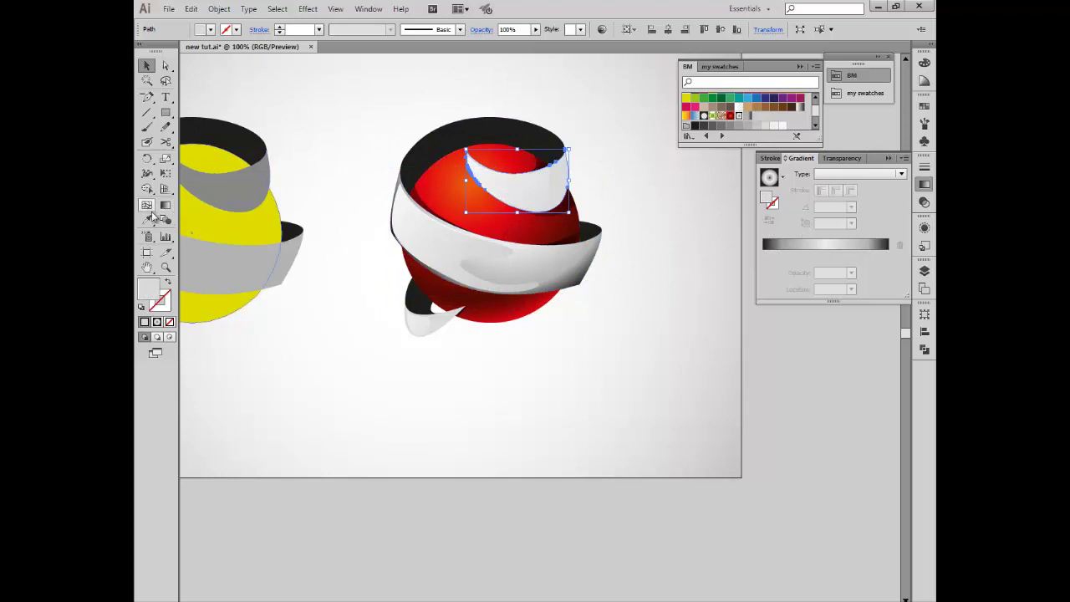
pyautogui.click(146, 219)
pyautogui.click(573, 262)
pyautogui.click(166, 204)
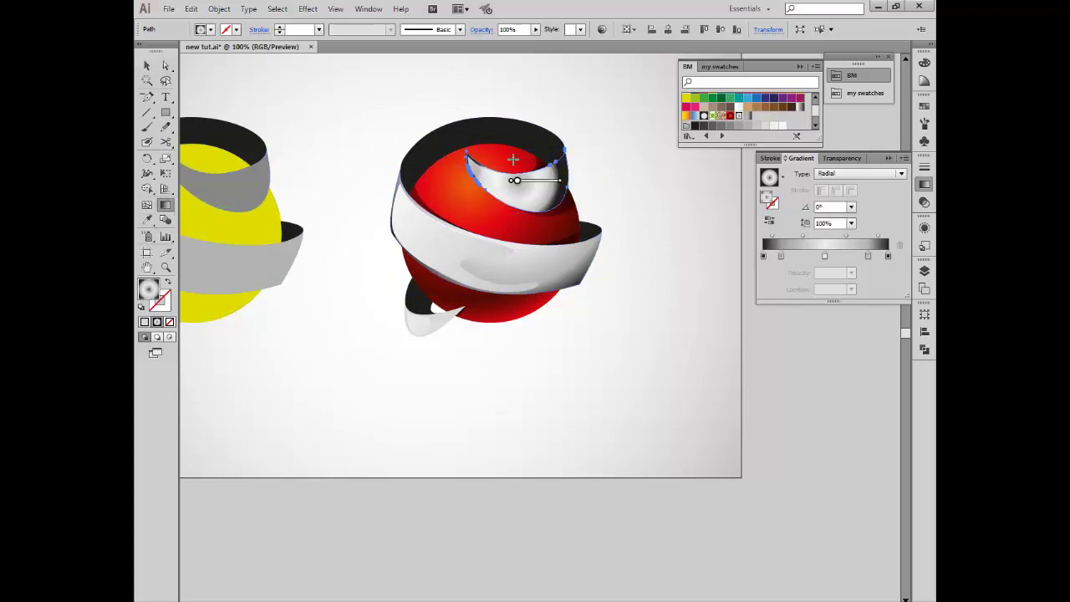
pyautogui.moveTo(522, 119); pyautogui.dragTo(523, 217)
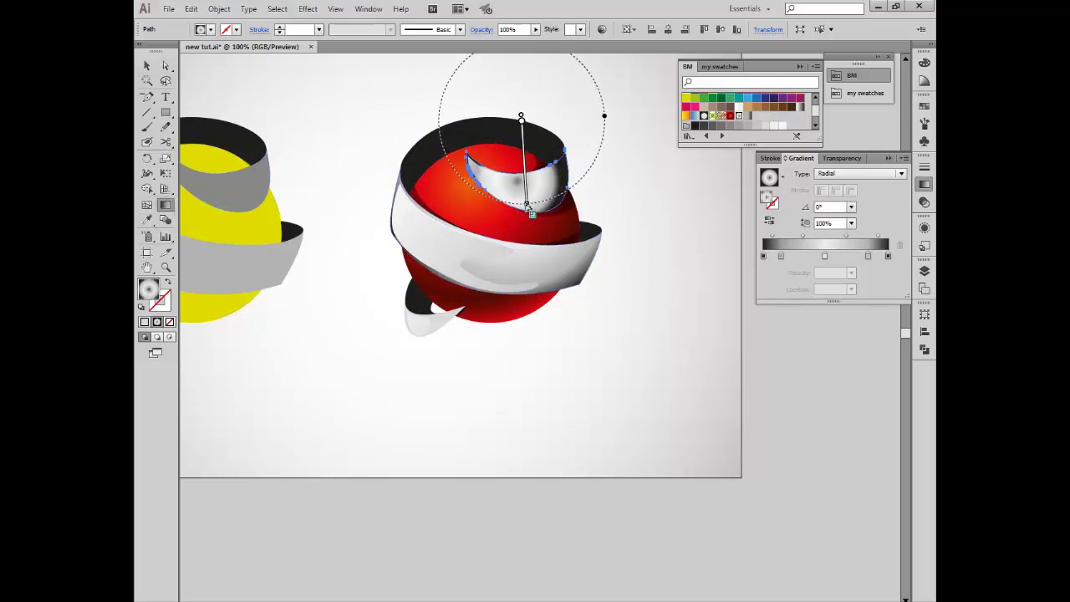
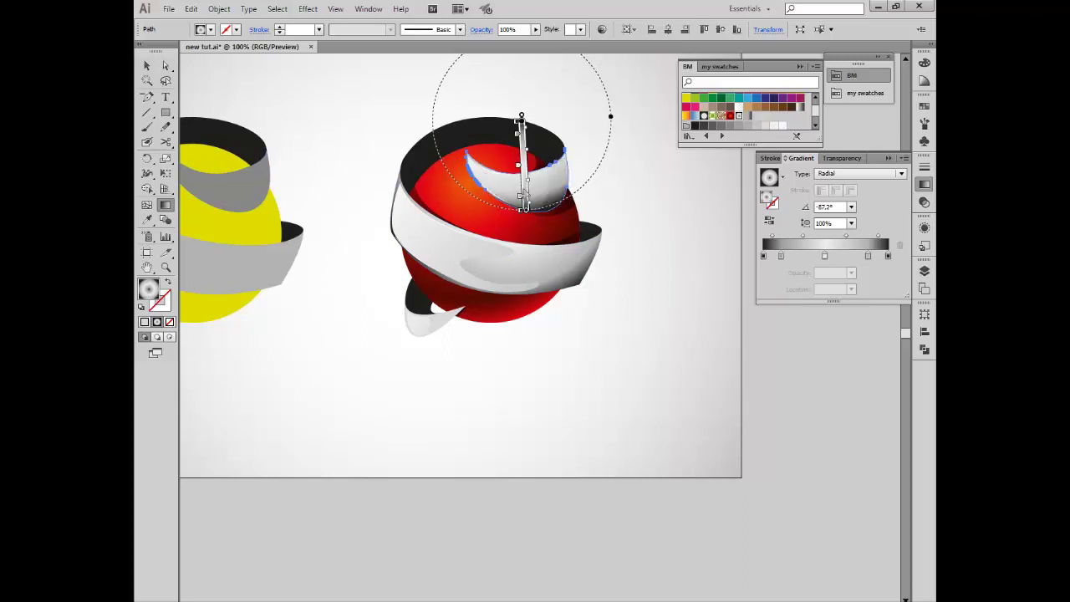
# - Re-angle the upper curl's gradient and eyedrop the white radial ribbon gradient onto the bottom tail, aimed downward
pyautogui.moveTo(532, 121); pyautogui.dragTo(536, 210)
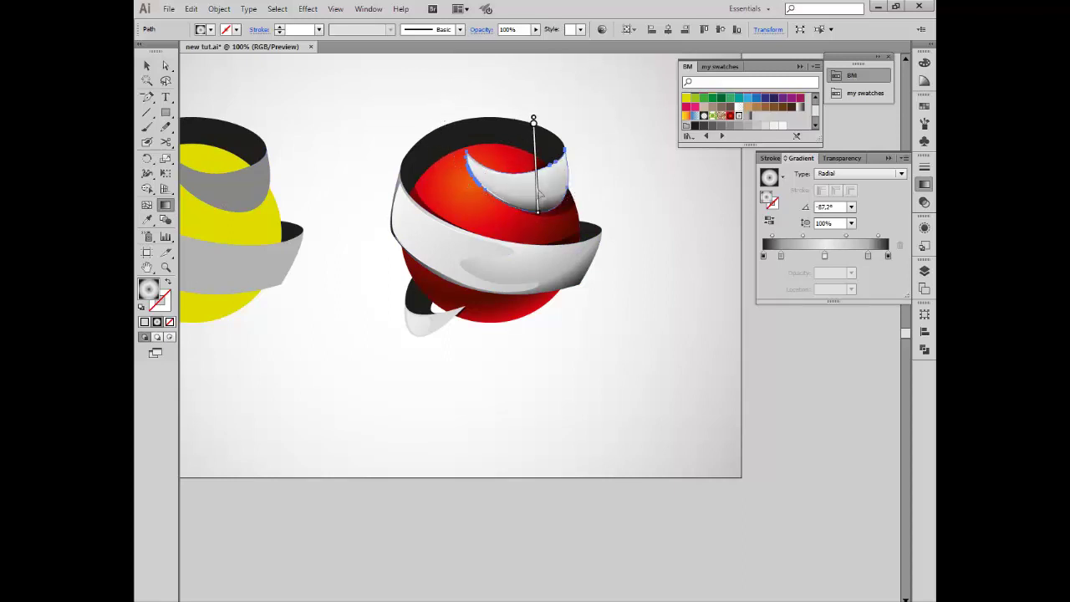
pyautogui.click(146, 65)
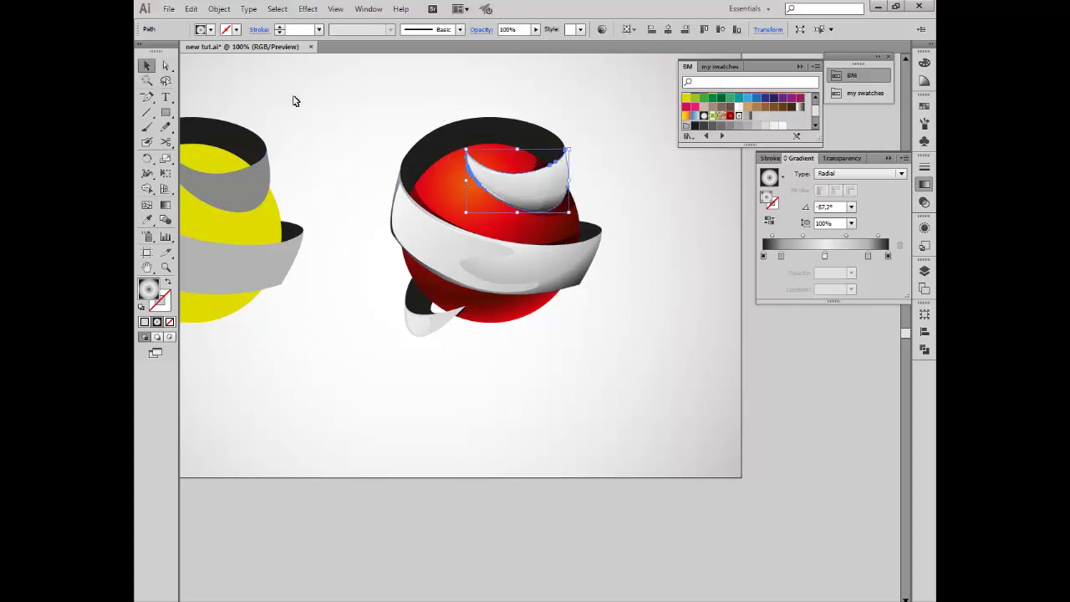
pyautogui.click(437, 316)
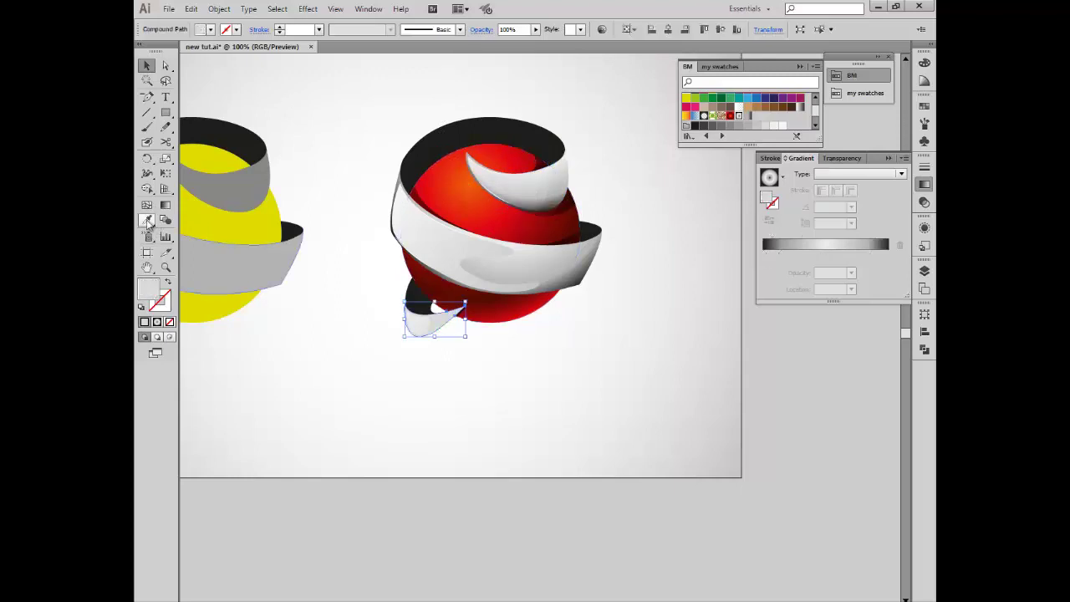
pyautogui.click(147, 222)
pyautogui.click(556, 267)
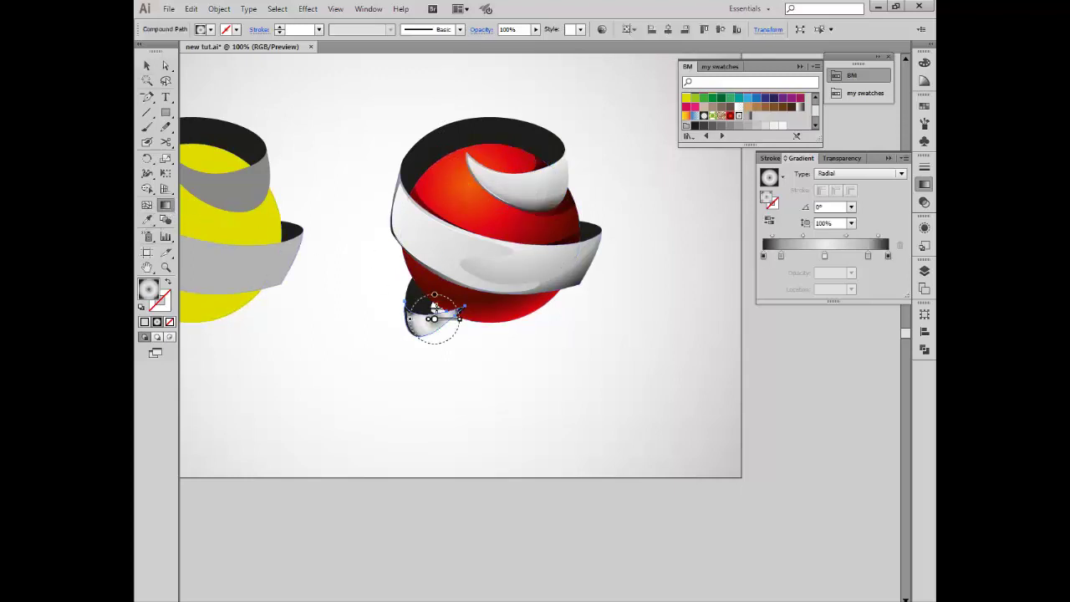
pyautogui.moveTo(430, 271); pyautogui.dragTo(428, 334)
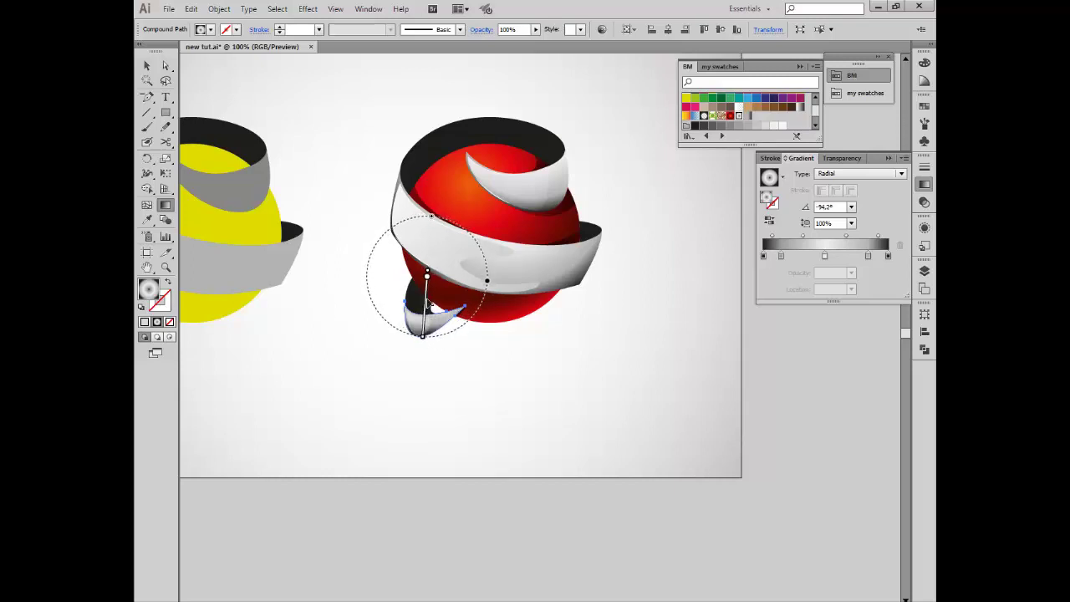
pyautogui.moveTo(426, 274); pyautogui.dragTo(420, 334)
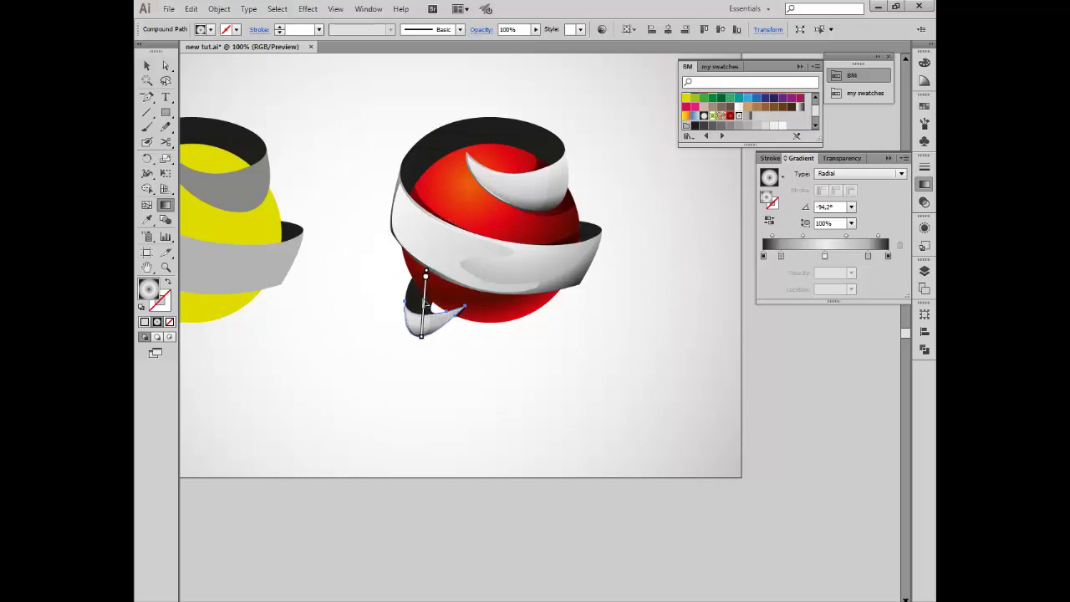
pyautogui.click(147, 66)
pyautogui.click(294, 126)
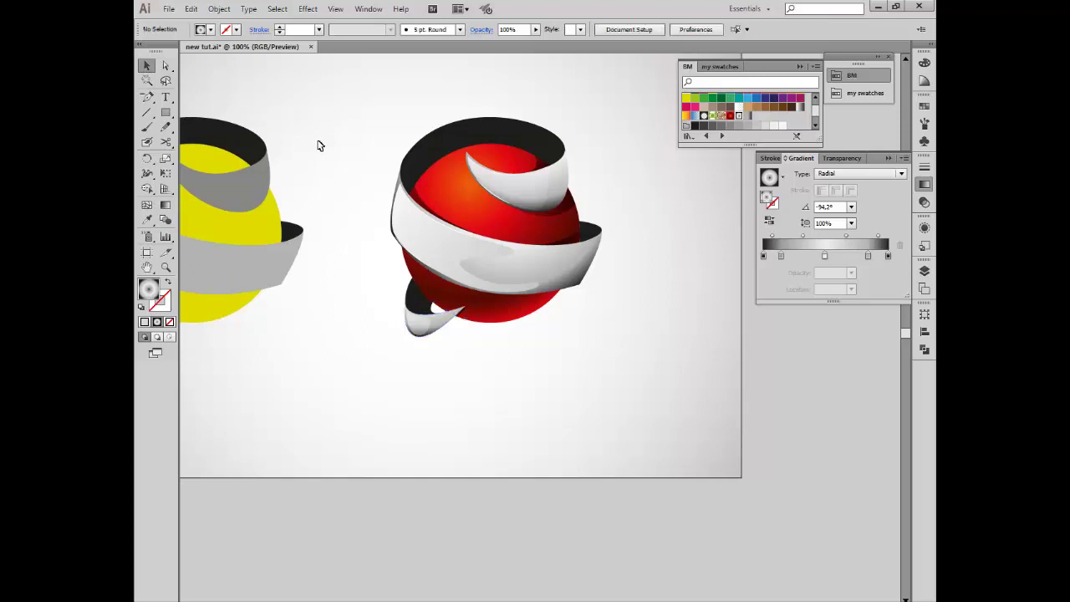
# - Fill the tail's dark inner piece with the White, Black gradient preset
pyautogui.click(415, 300)
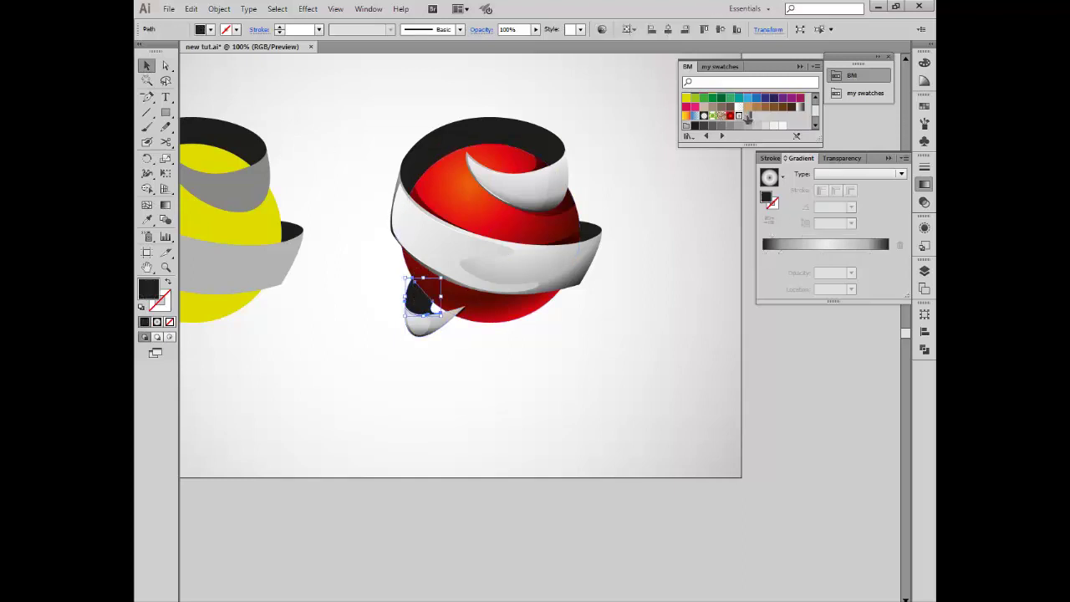
pyautogui.click(746, 117)
pyautogui.click(859, 174)
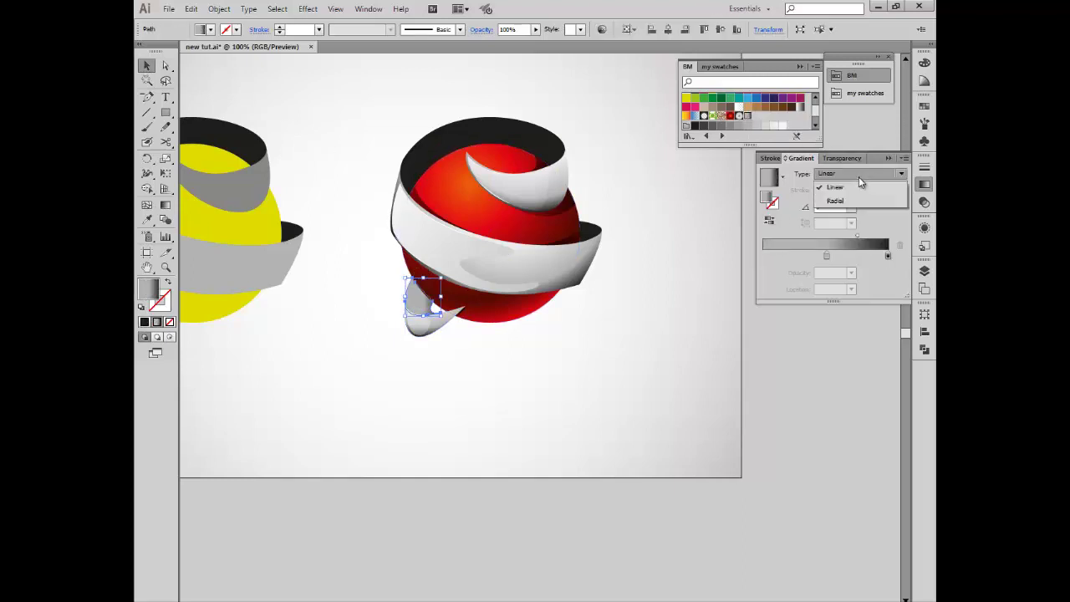
pyautogui.click(859, 201)
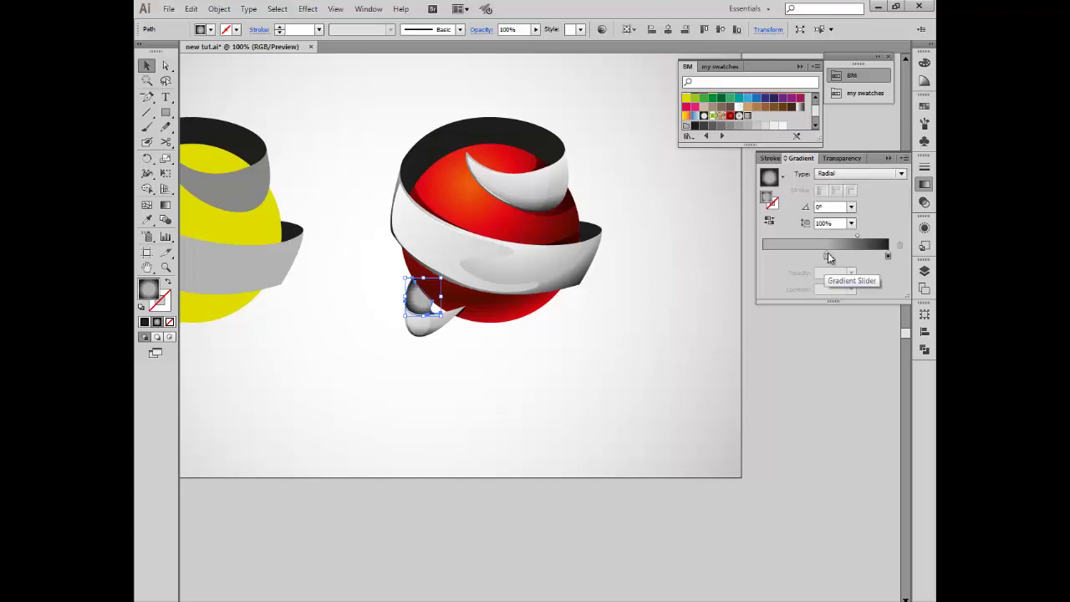
pyautogui.click(762, 256)
pyautogui.click(782, 177)
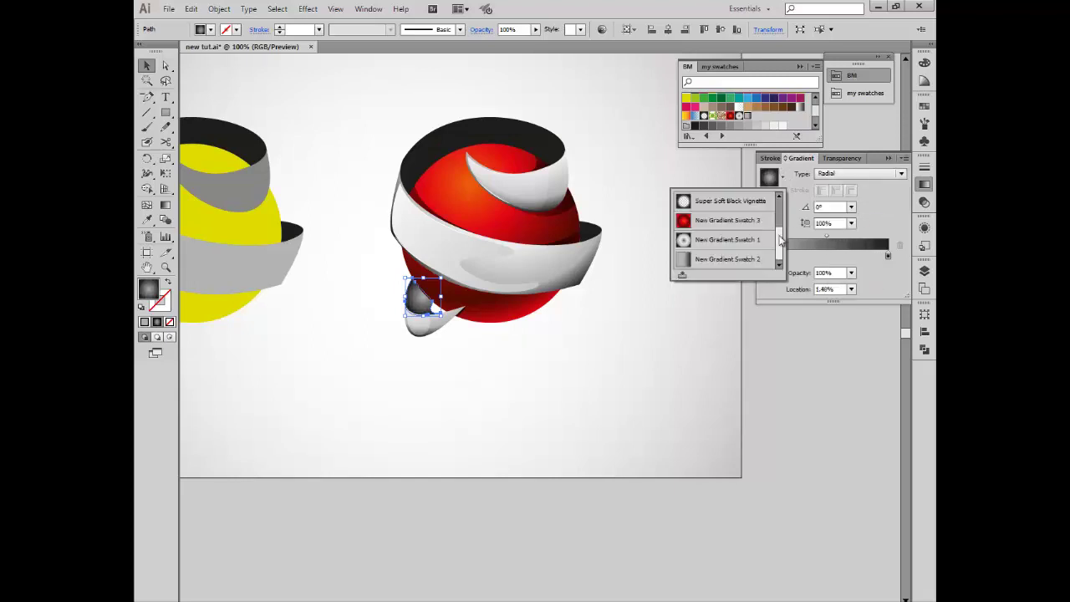
pyautogui.click(698, 204)
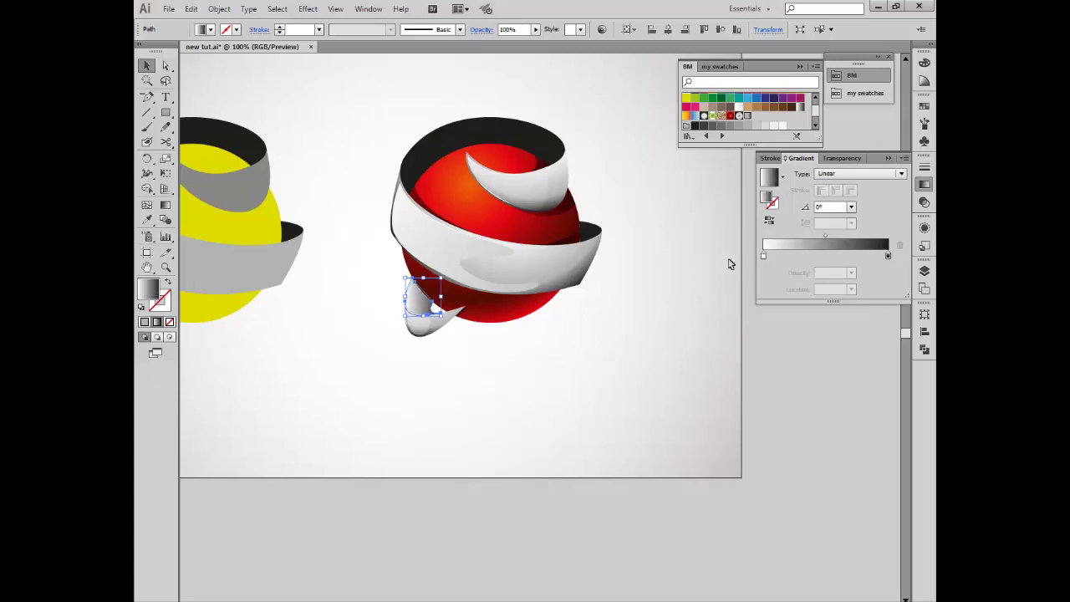
# - Make the tail's gradient radial and reposition it on the inner face at about -105.6°
pyautogui.click(870, 173)
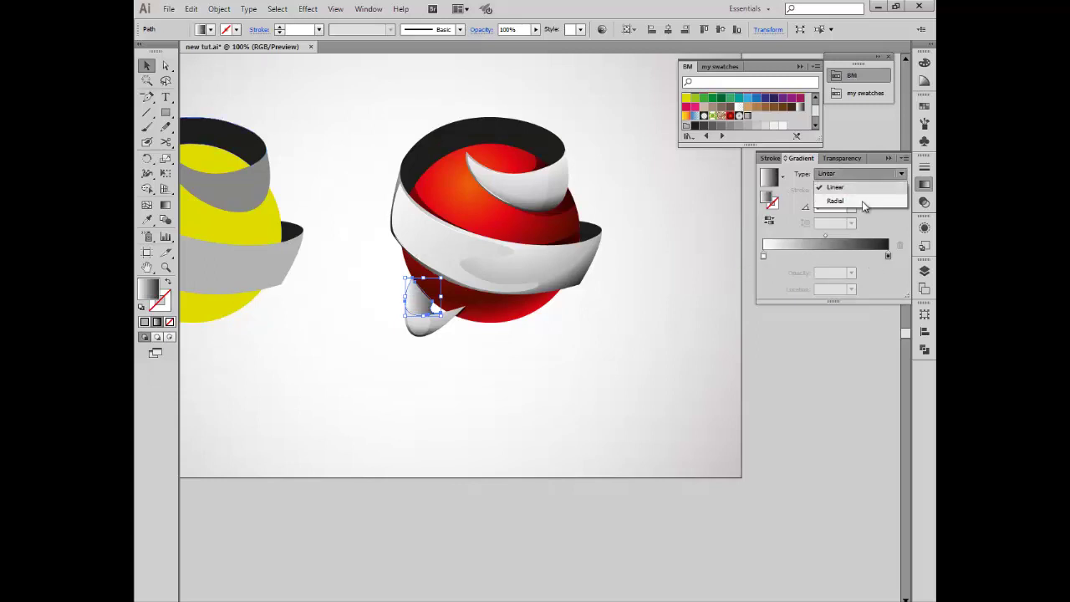
pyautogui.click(858, 200)
pyautogui.click(165, 205)
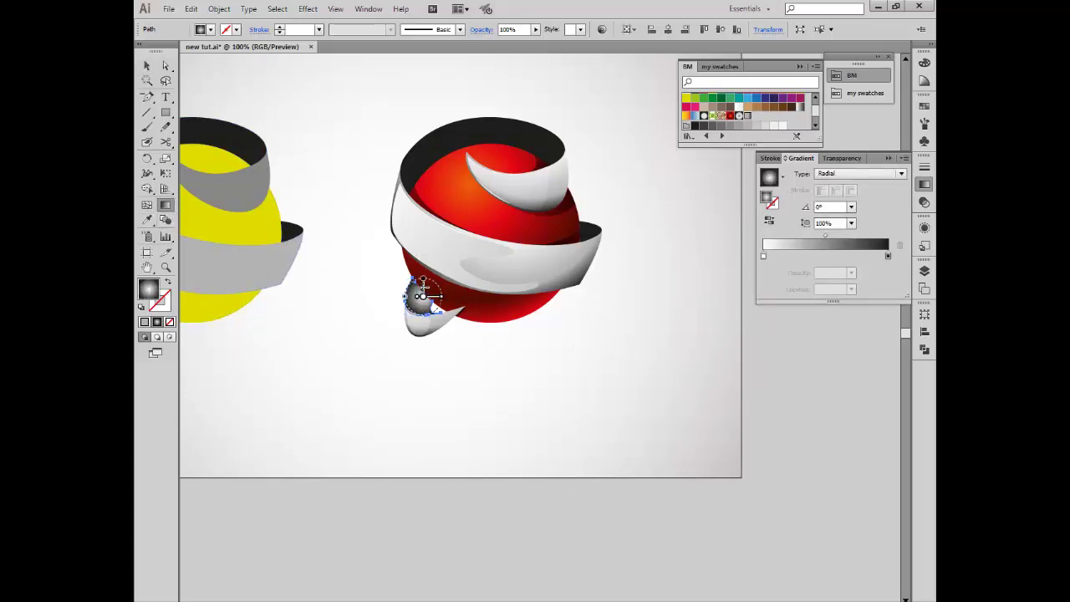
pyautogui.moveTo(423, 285); pyautogui.dragTo(416, 311)
pyautogui.click(147, 66)
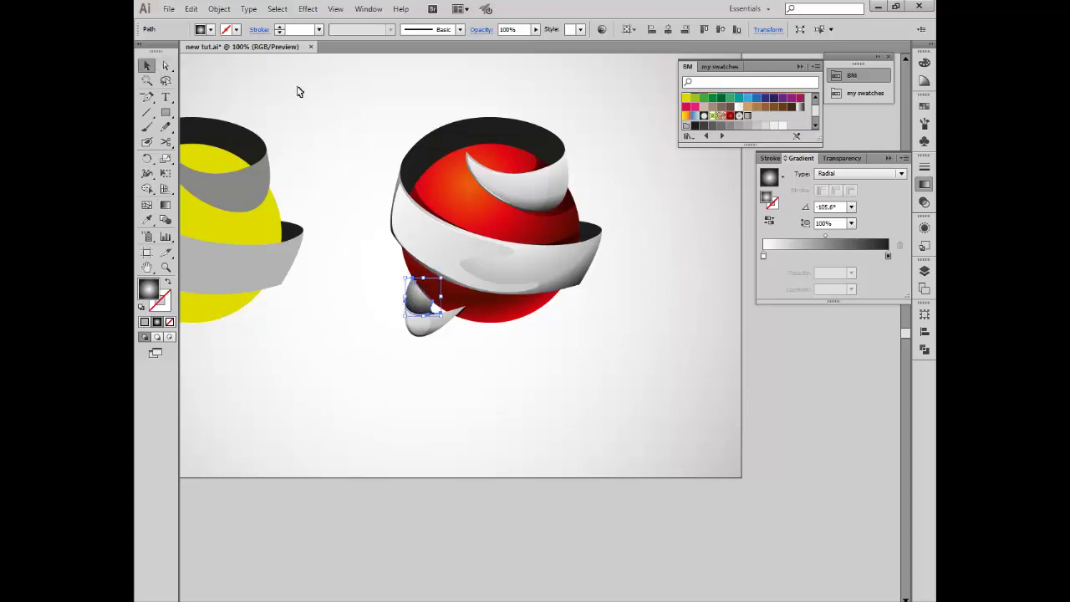
pyautogui.click(299, 92)
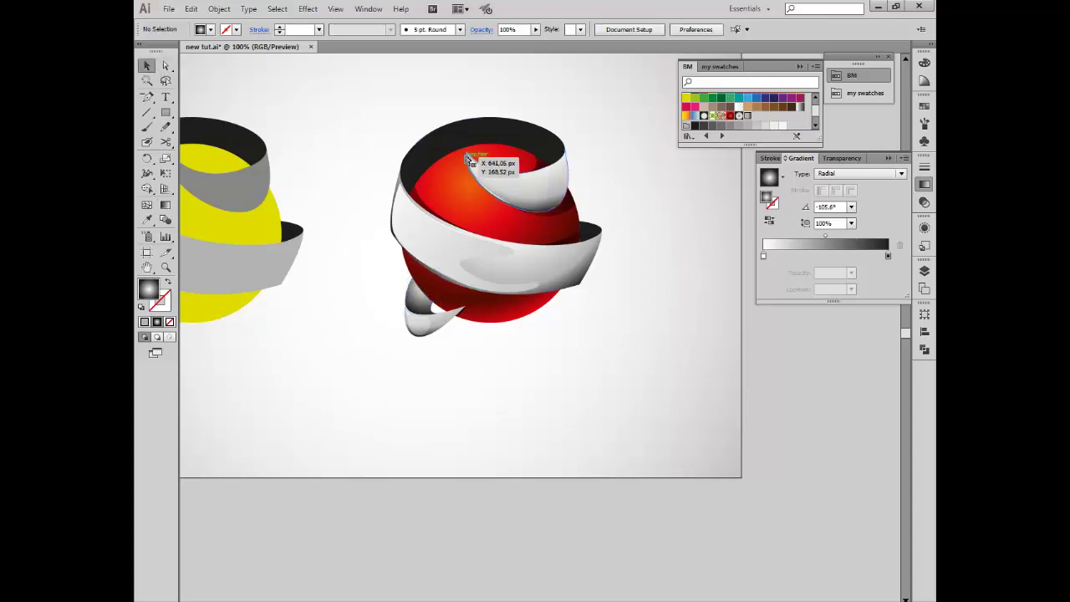
# - Give the right inner ribbon edge a radial gradient angled down and to the right
pyautogui.click(585, 227)
pyautogui.press('g')
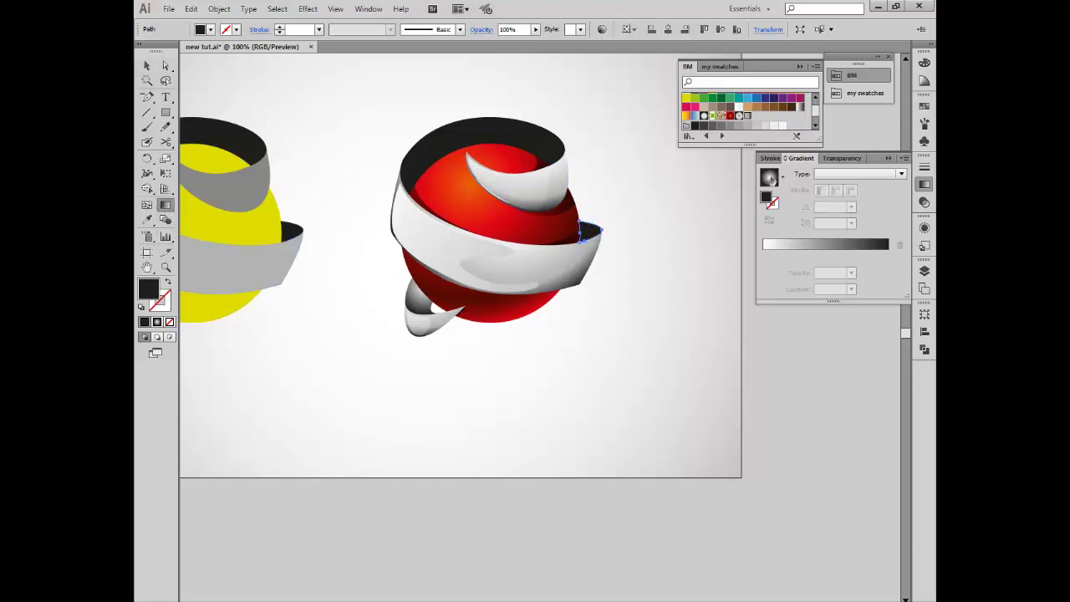
pyautogui.click(769, 177)
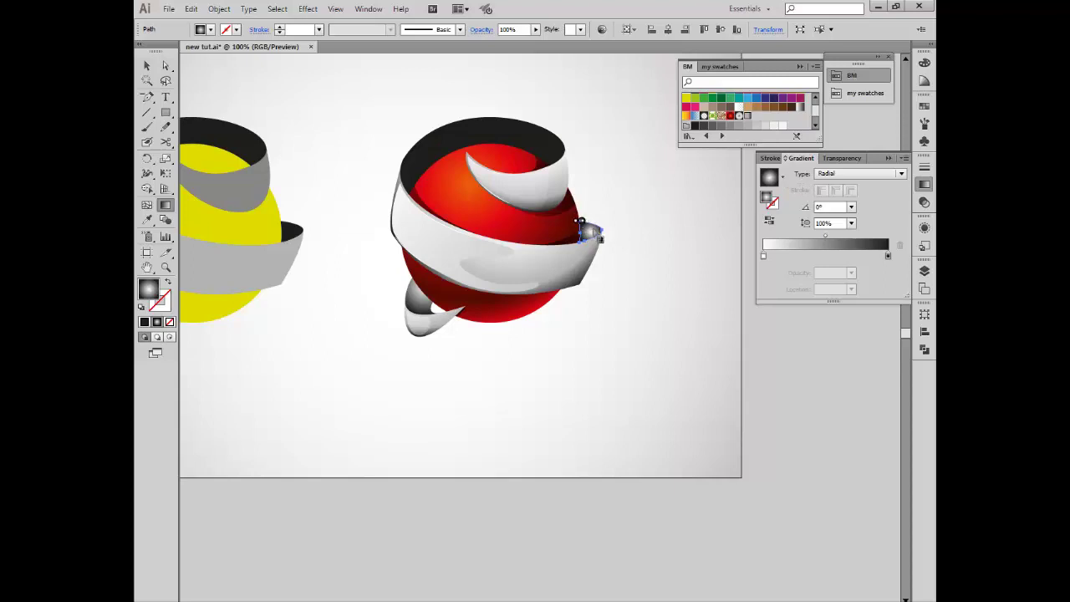
pyautogui.moveTo(579, 219)
pyautogui.mouseDown()
pyautogui.moveTo(602, 245)
pyautogui.moveTo(589, 228)
pyautogui.mouseUp()
pyautogui.click(146, 65)
# - Fill the sphere's top opening with a vertical gray radial gradient angled at -92.2°
pyautogui.click(452, 143)
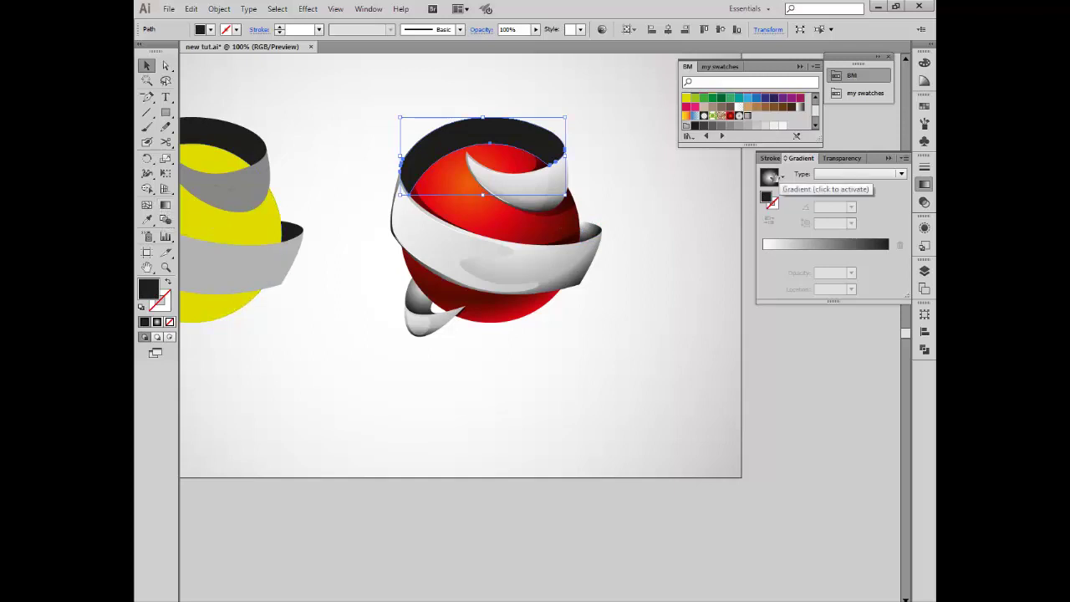
pyautogui.click(768, 176)
pyautogui.click(166, 204)
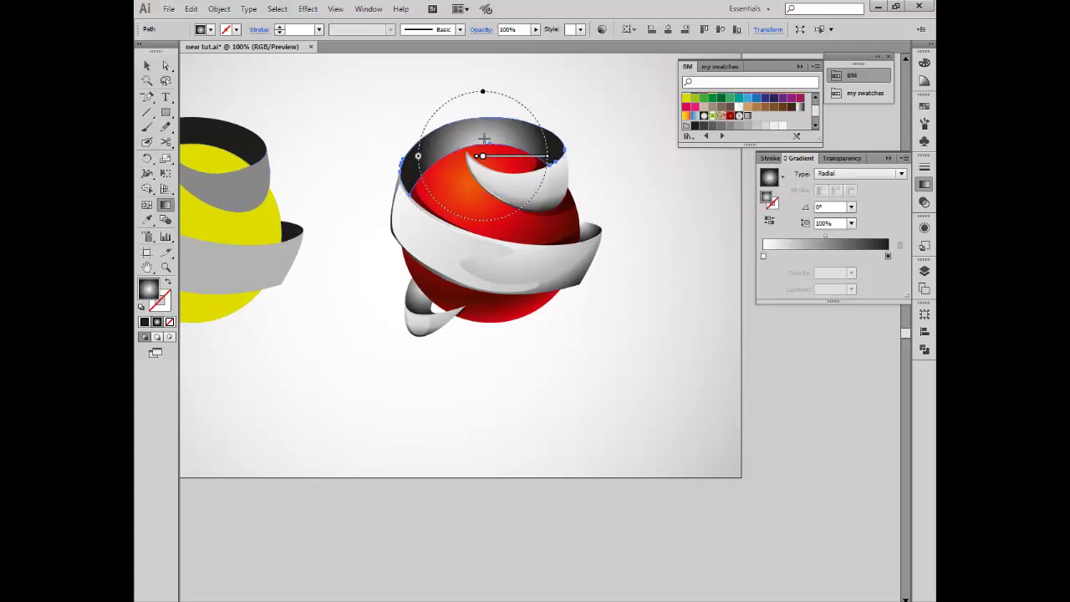
pyautogui.moveTo(486, 151); pyautogui.dragTo(485, 222)
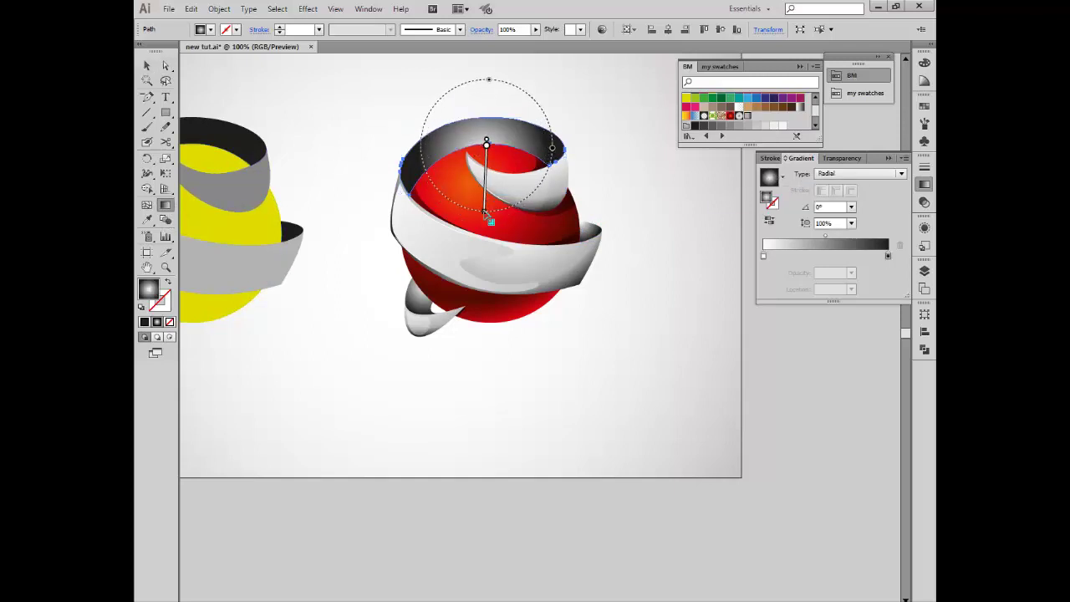
pyautogui.moveTo(488, 161); pyautogui.dragTo(486, 179)
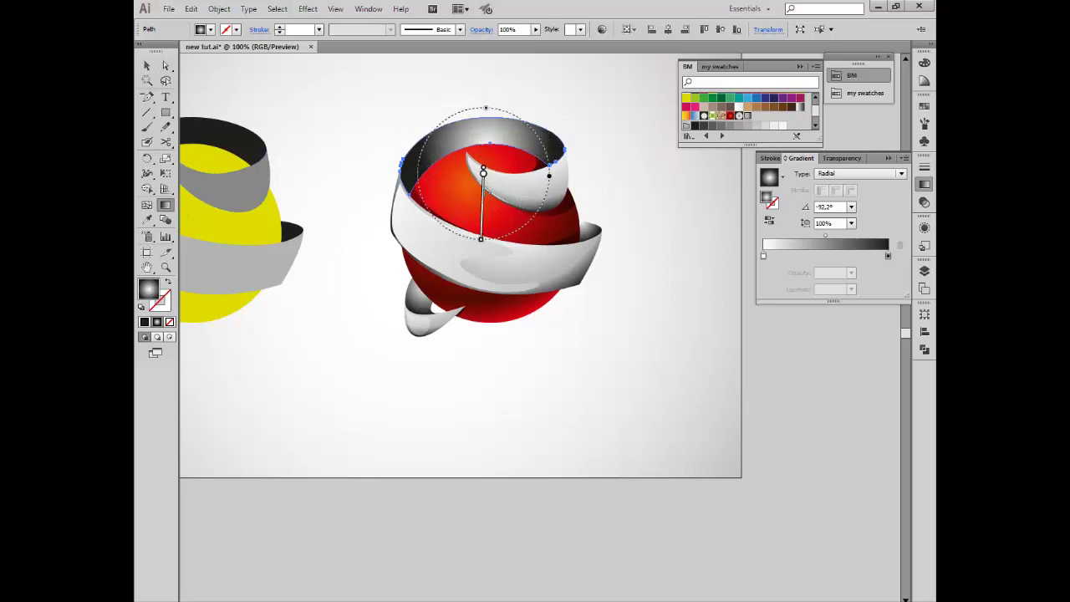
pyautogui.moveTo(481, 238); pyautogui.dragTo(482, 258)
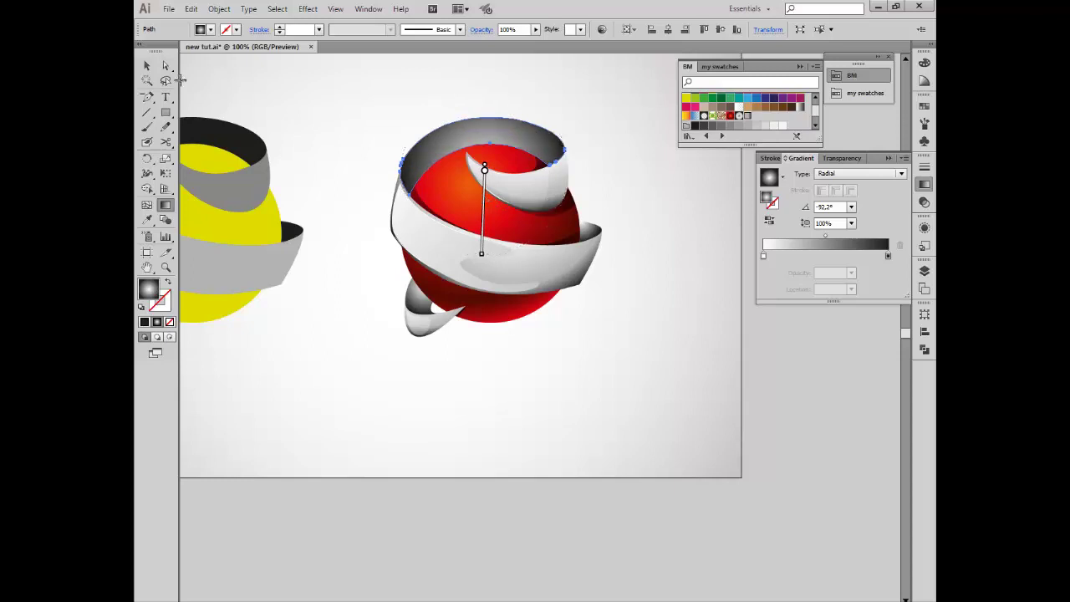
pyautogui.click(147, 65)
pyautogui.click(338, 107)
pyautogui.moveTo(162, 114); pyautogui.dragTo(241, 142)
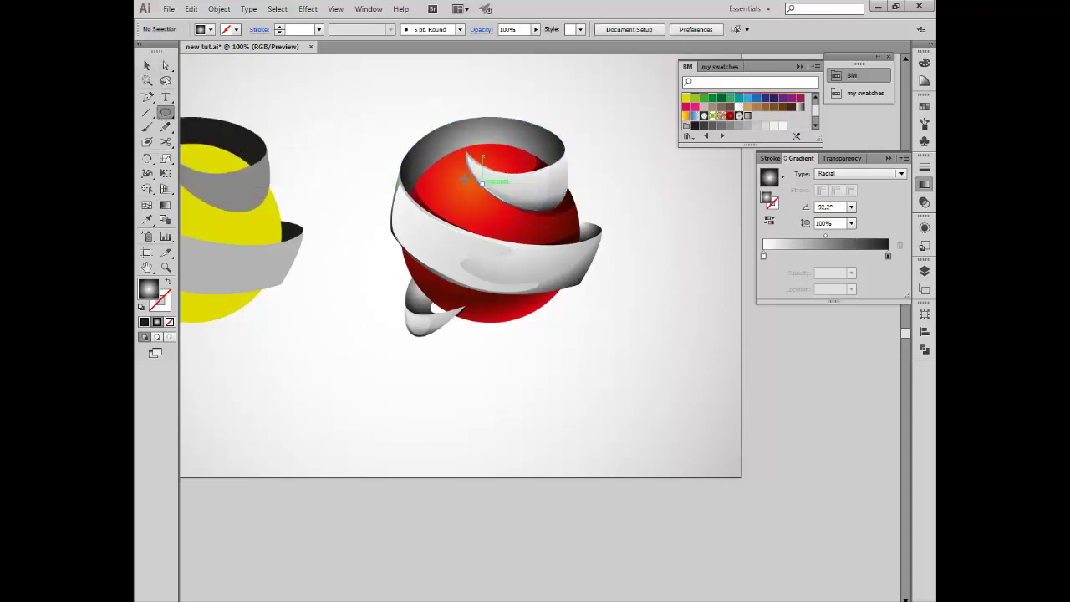
# - Draw an ellipse over the upper ribbon and fill it with a white-to-transparent radial gradient
pyautogui.moveTo(482, 180); pyautogui.dragTo(560, 233)
pyautogui.press('v')
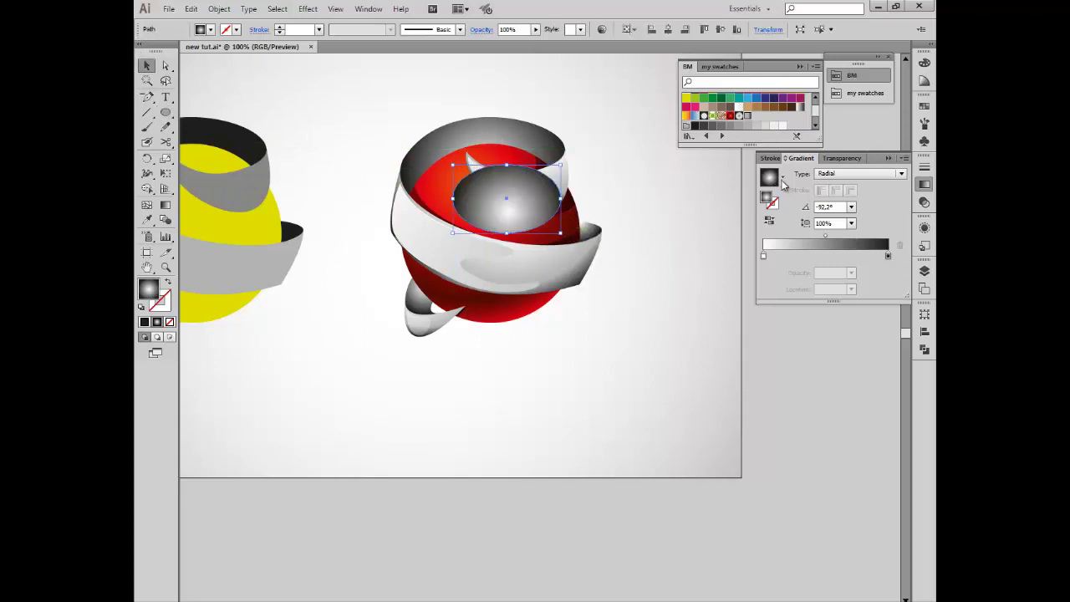
pyautogui.click(783, 183)
pyautogui.scroll(3, 780, 244)
pyautogui.click(719, 209)
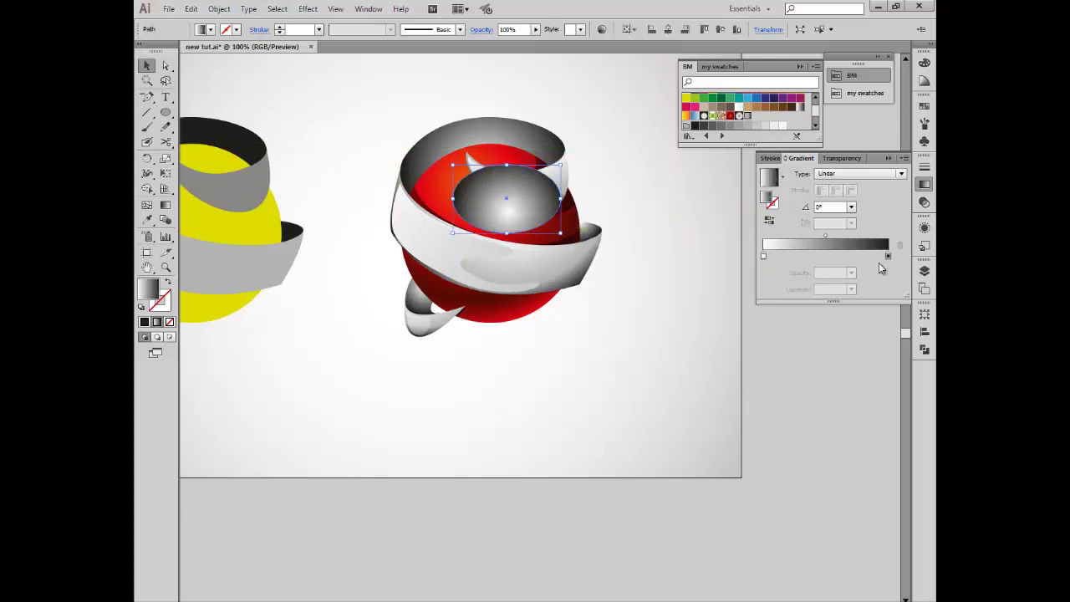
pyautogui.doubleClick(888, 255)
pyautogui.click(798, 279)
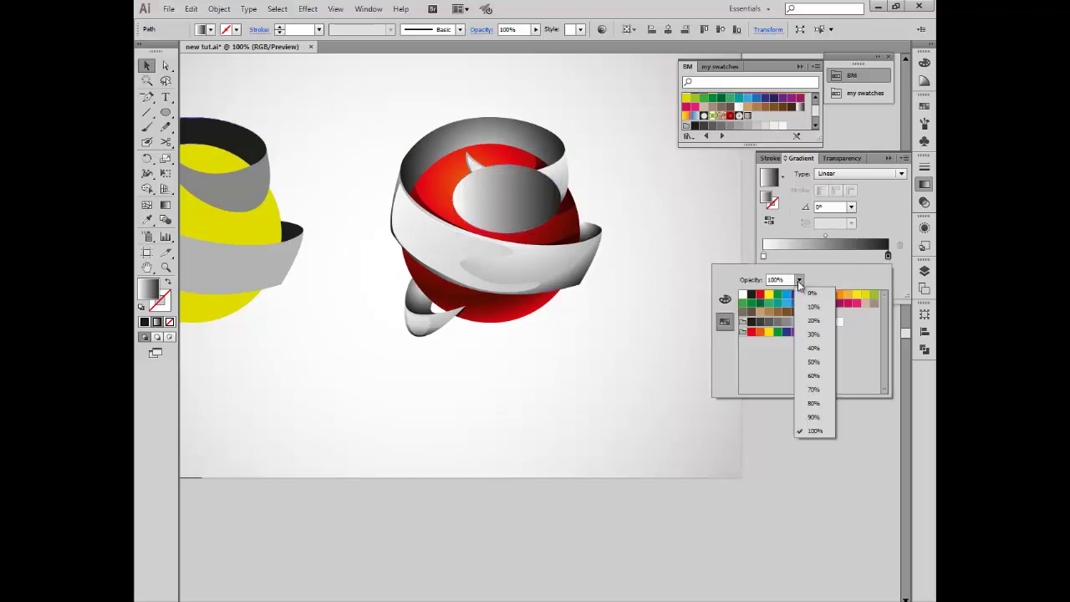
pyautogui.click(744, 294)
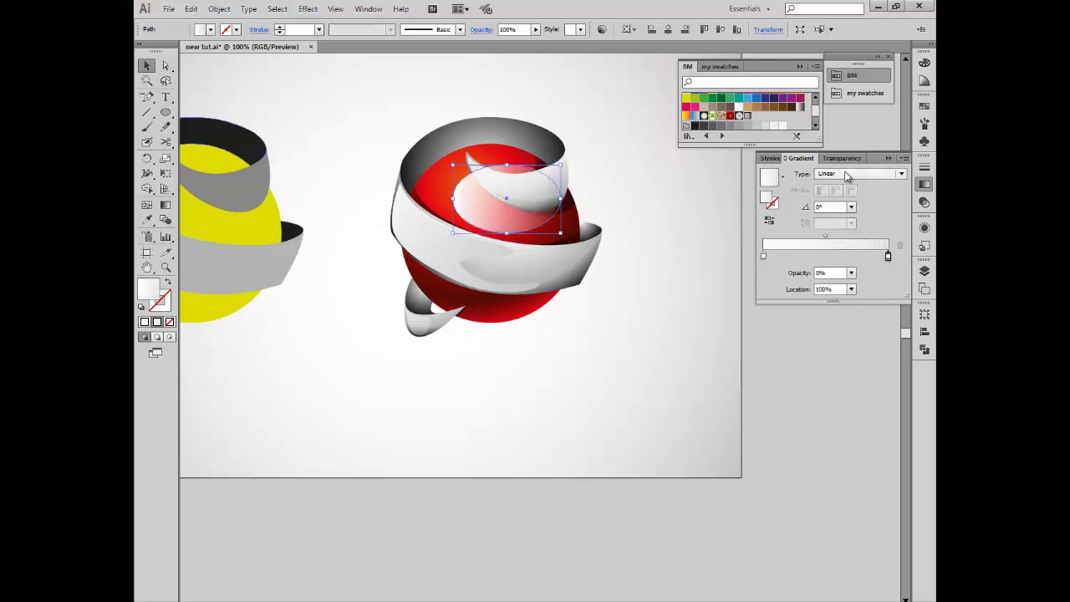
pyautogui.click(851, 174)
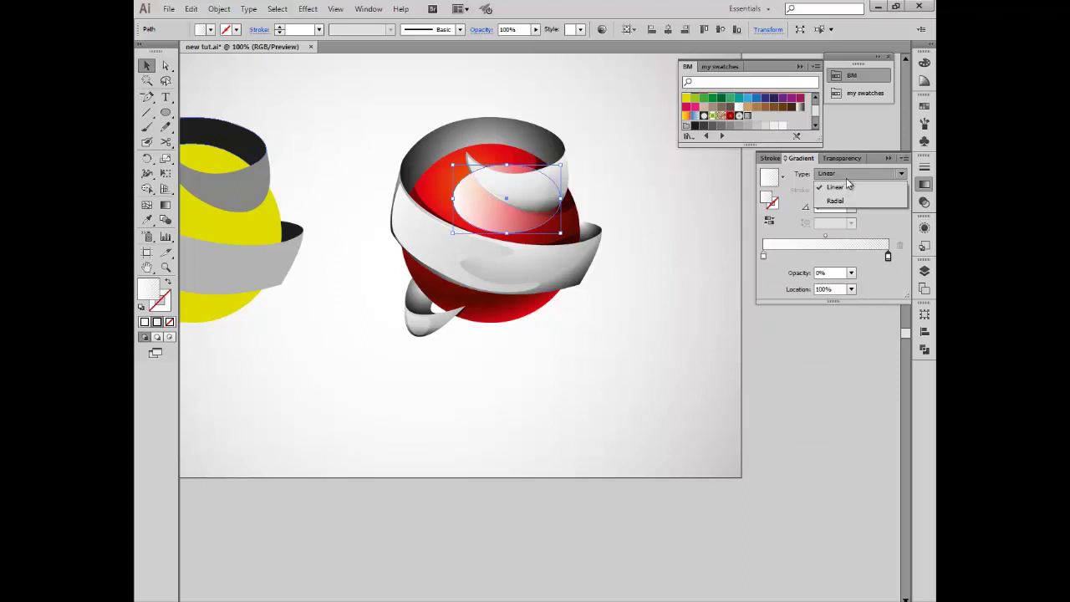
pyautogui.click(829, 201)
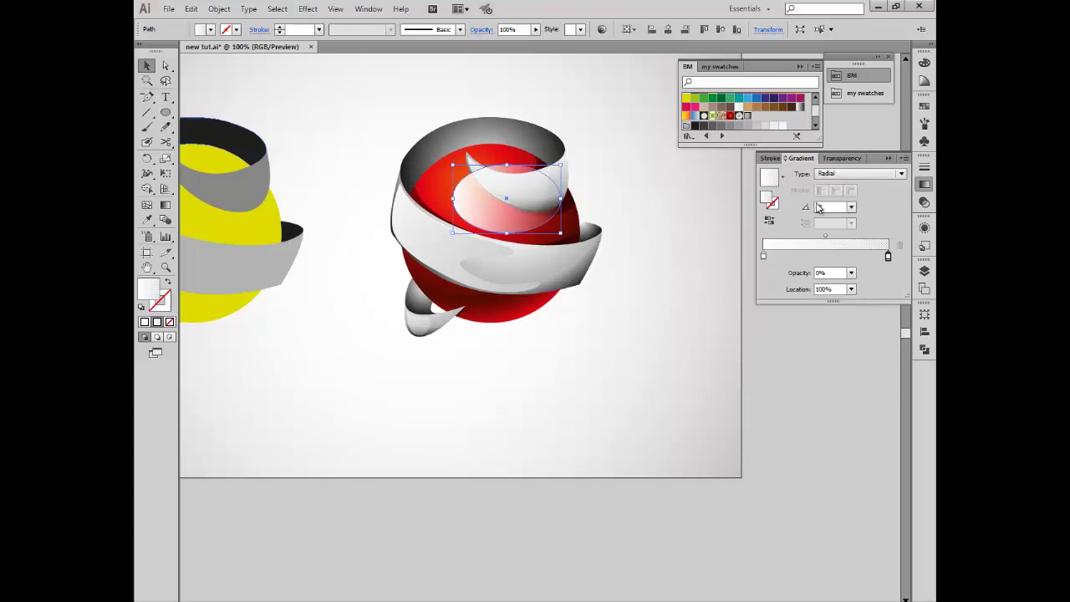
# - Move the highlight ellipse, rotate it to 20.2°, and paste it behind the upper ribbon curl
pyautogui.click(166, 112)
pyautogui.moveTo(508, 184); pyautogui.dragTo(517, 256)
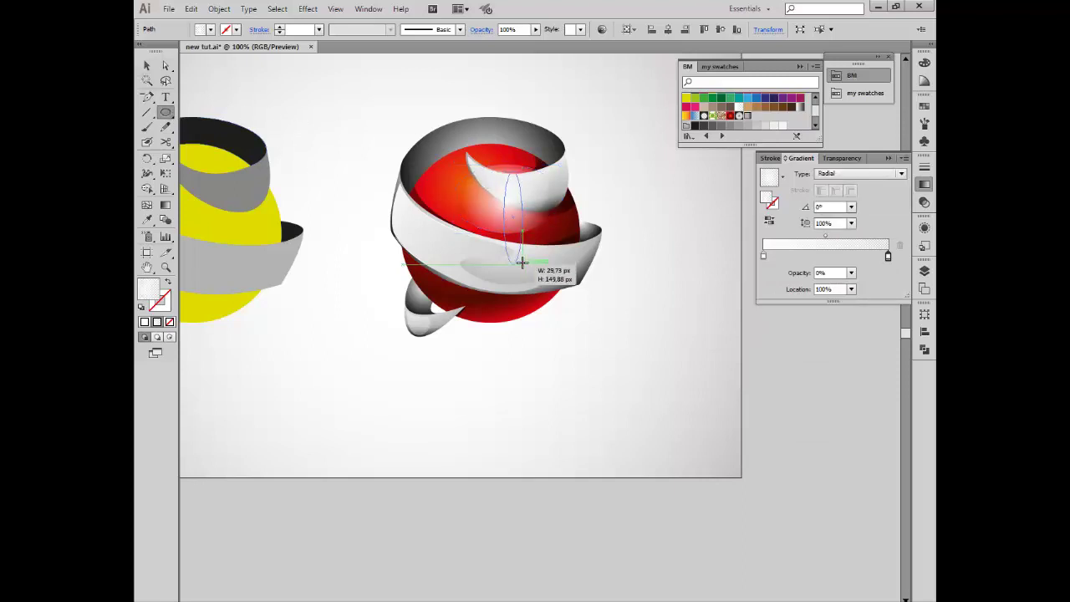
pyautogui.hotkey('ctrl', 'z')
pyautogui.click(146, 66)
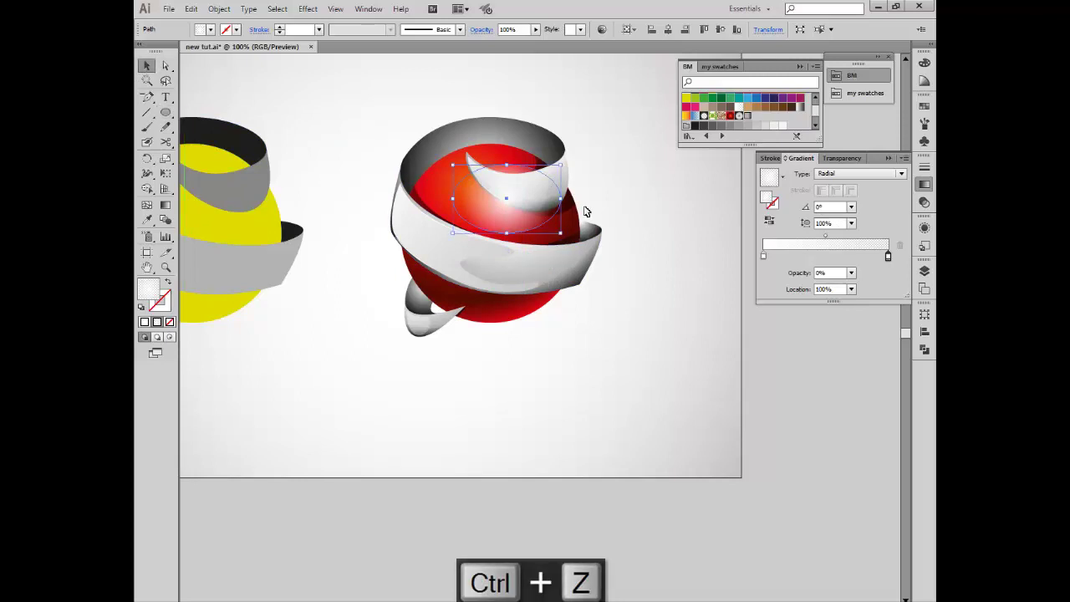
pyautogui.moveTo(541, 207); pyautogui.dragTo(478, 167)
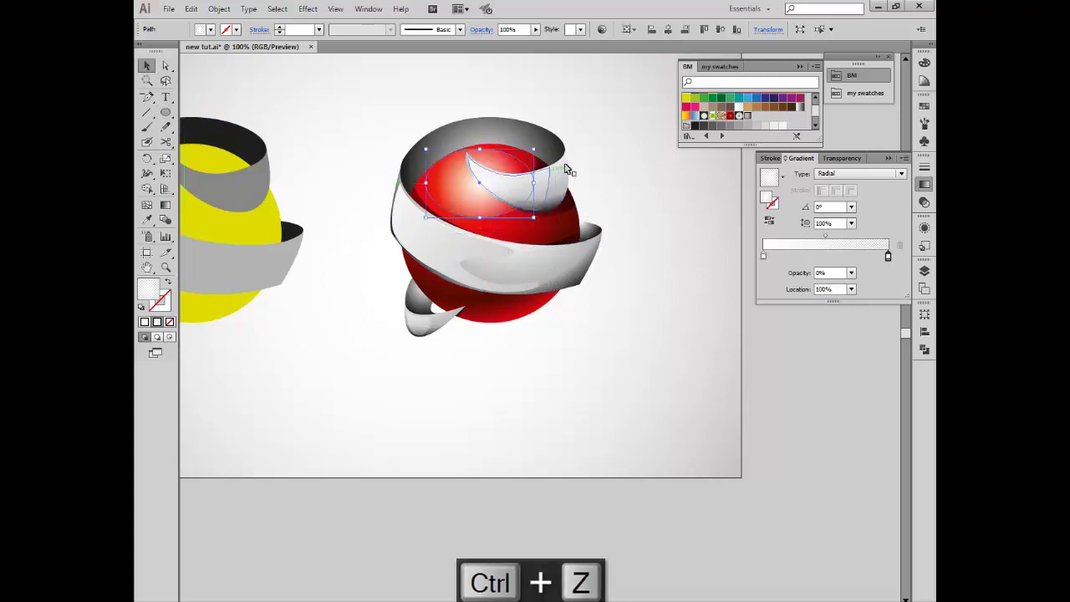
pyautogui.moveTo(546, 151); pyautogui.dragTo(528, 133)
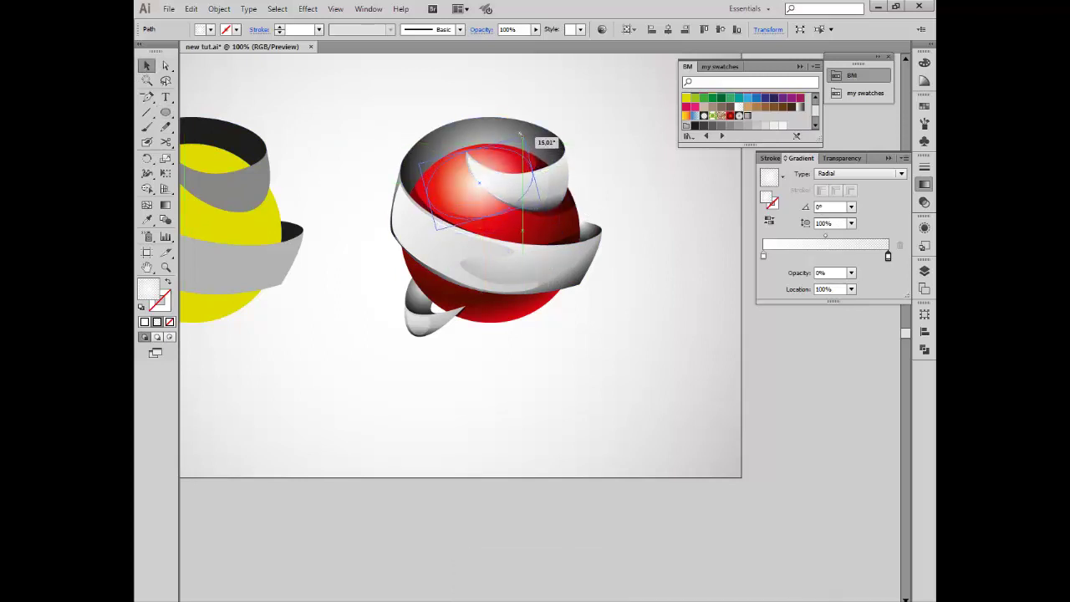
pyautogui.moveTo(501, 173); pyautogui.dragTo(495, 171)
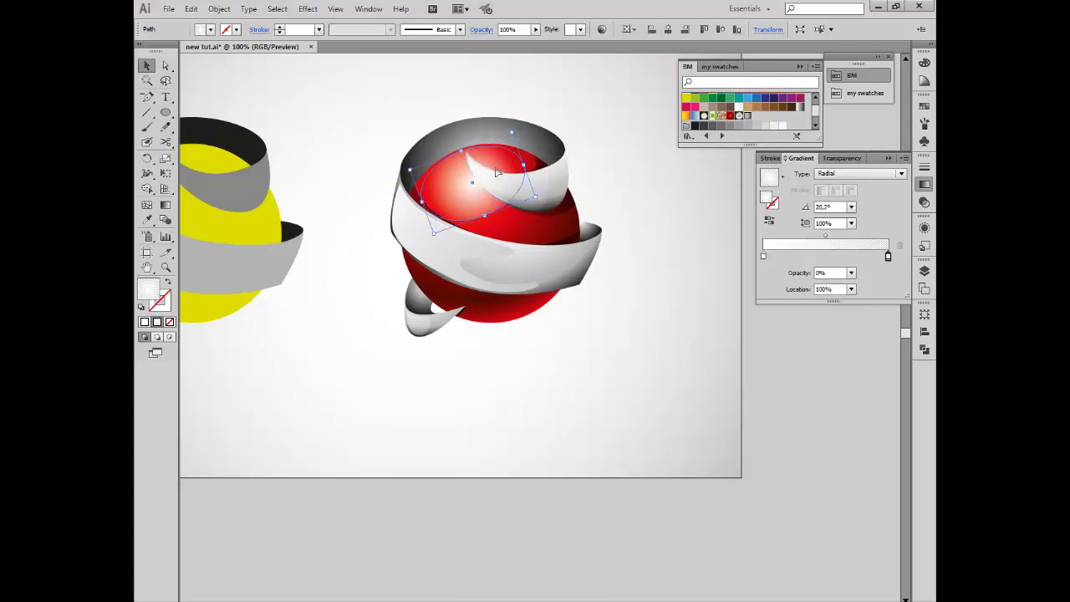
pyautogui.hotkey('ctrl', 'x')
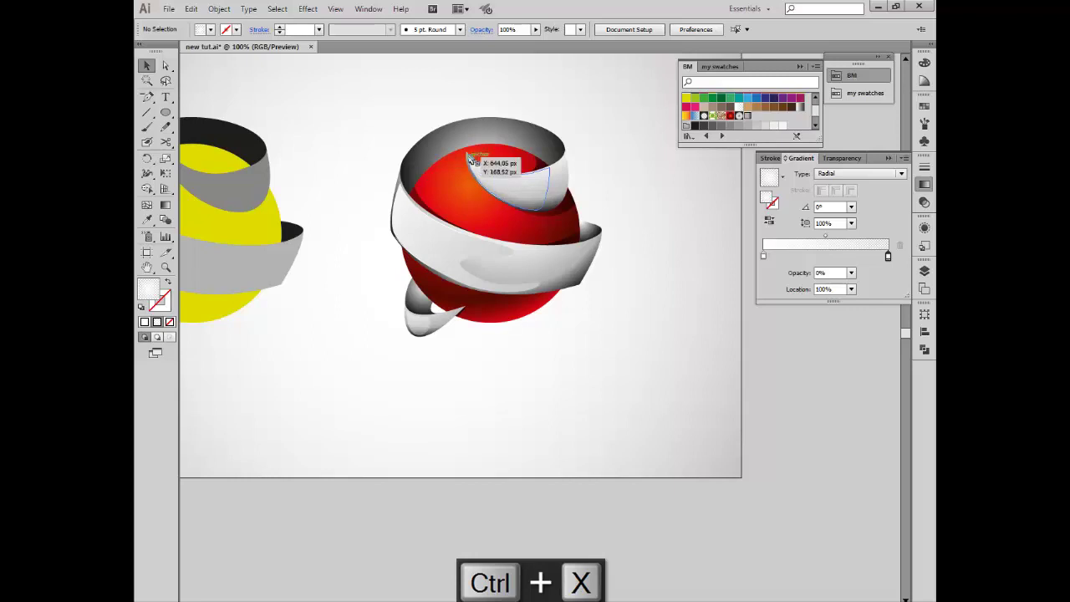
pyautogui.click(468, 156)
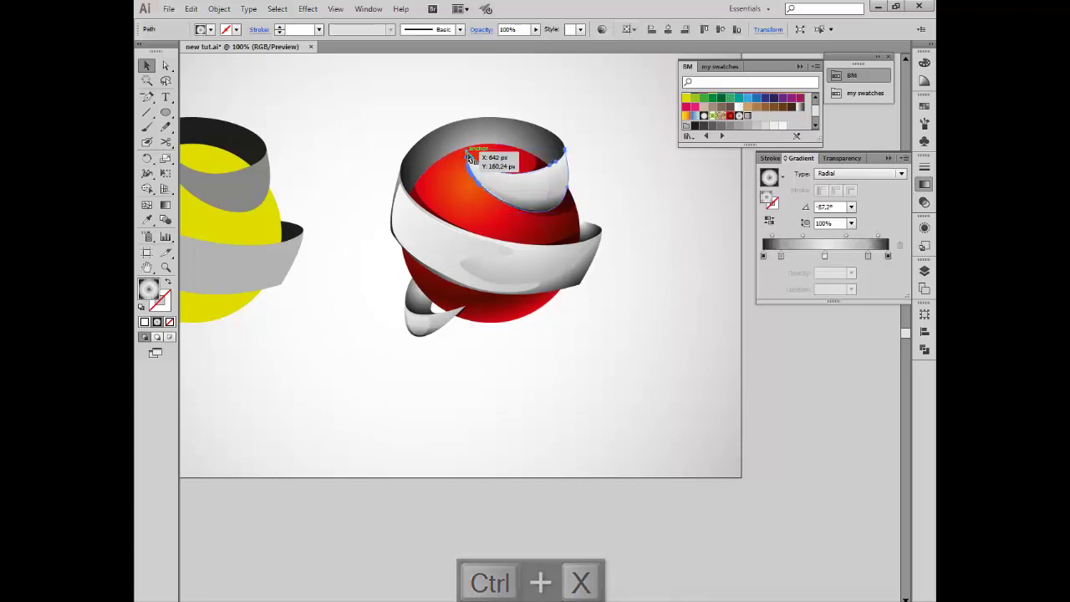
pyautogui.hotkey('ctrl', 'b')
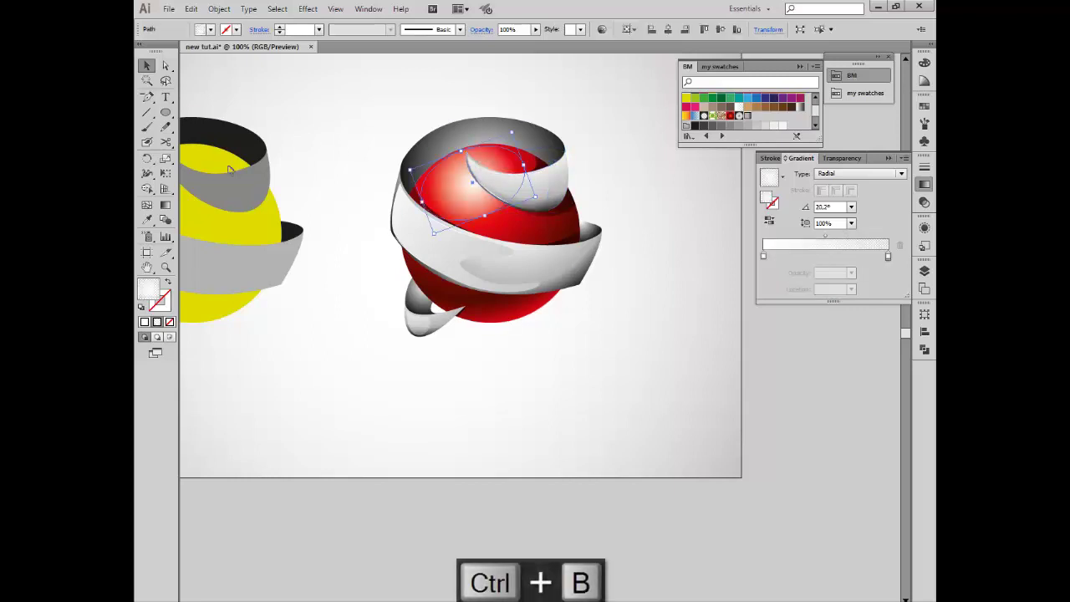
pyautogui.click(166, 268)
# - Zoom in on the sphere and nudge the highlight ellipse into position
pyautogui.click(474, 198)
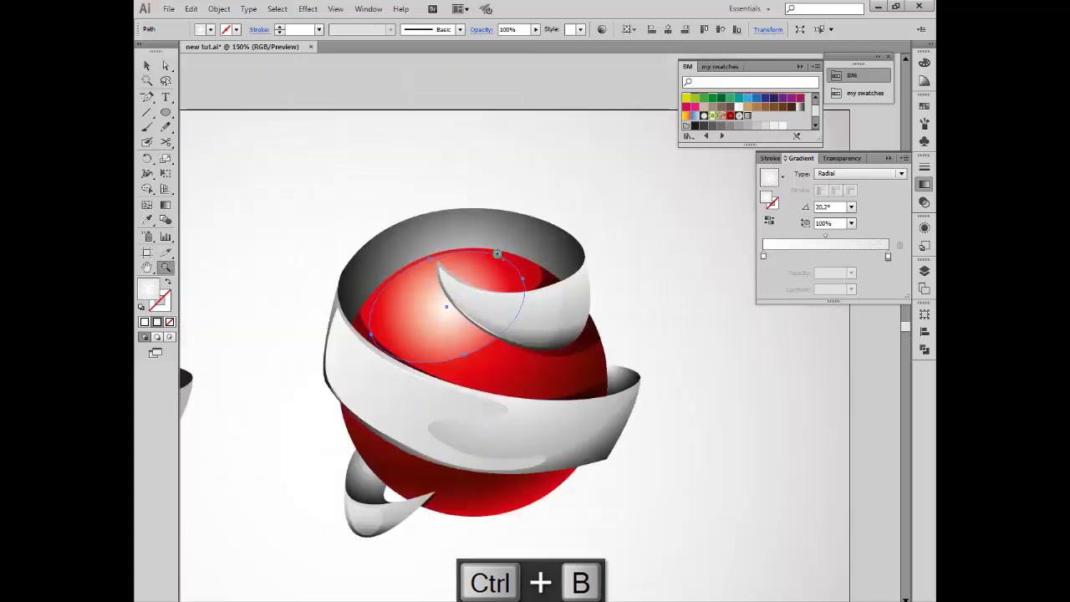
pyautogui.press('v')
pyautogui.moveTo(441, 303); pyautogui.dragTo(444, 300)
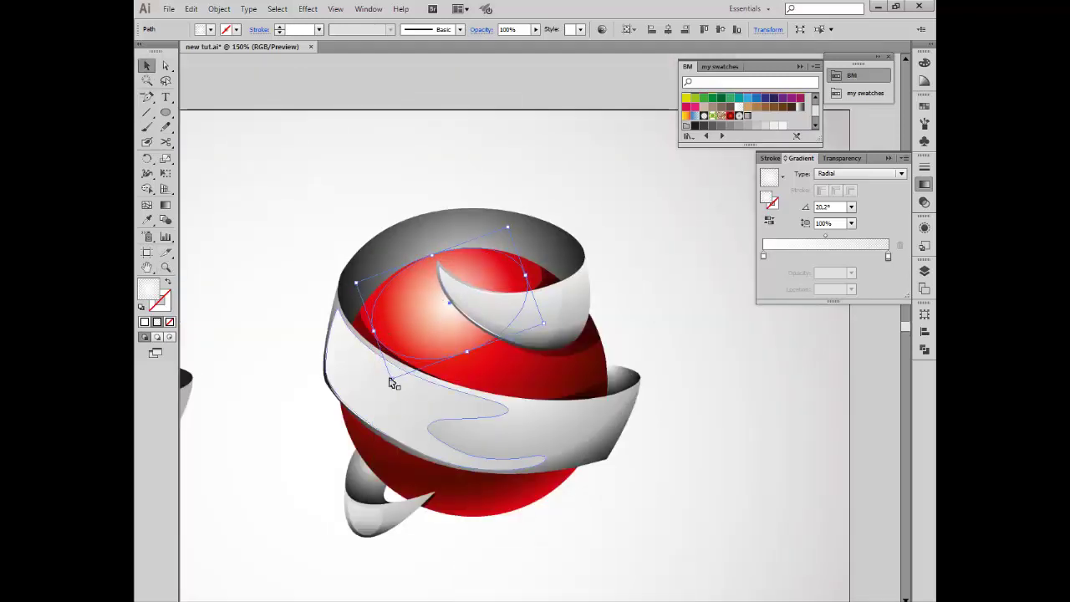
pyautogui.moveTo(376, 335); pyautogui.dragTo(393, 375)
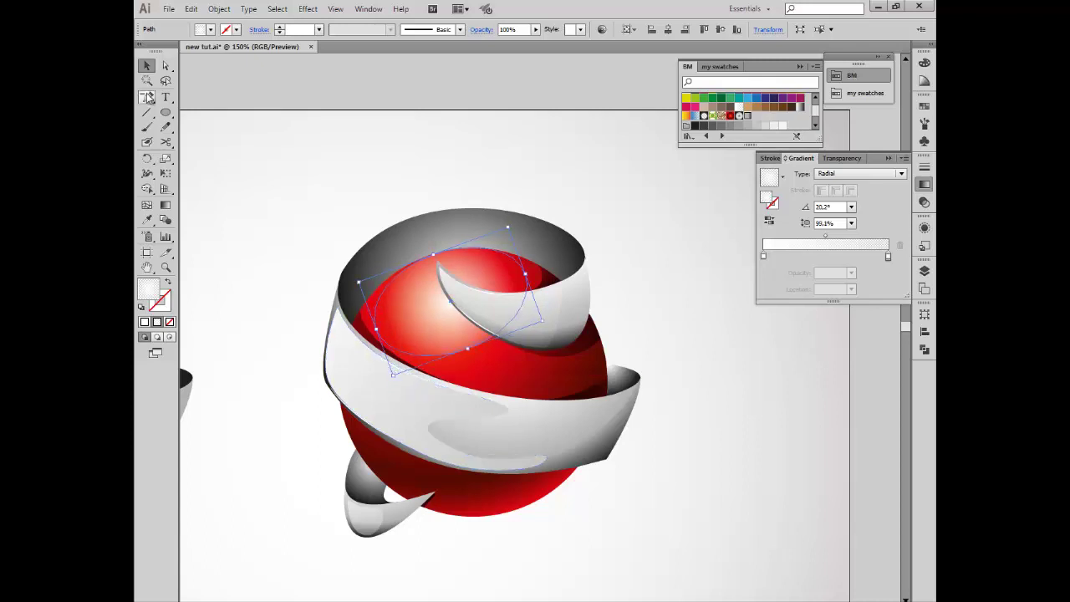
pyautogui.click(293, 103)
# - Redraw the highlight's radial gradient with a longer spread running down and right
pyautogui.hotkey('ctrl', 'z')
pyautogui.click(166, 205)
pyautogui.moveTo(404, 202); pyautogui.dragTo(456, 343)
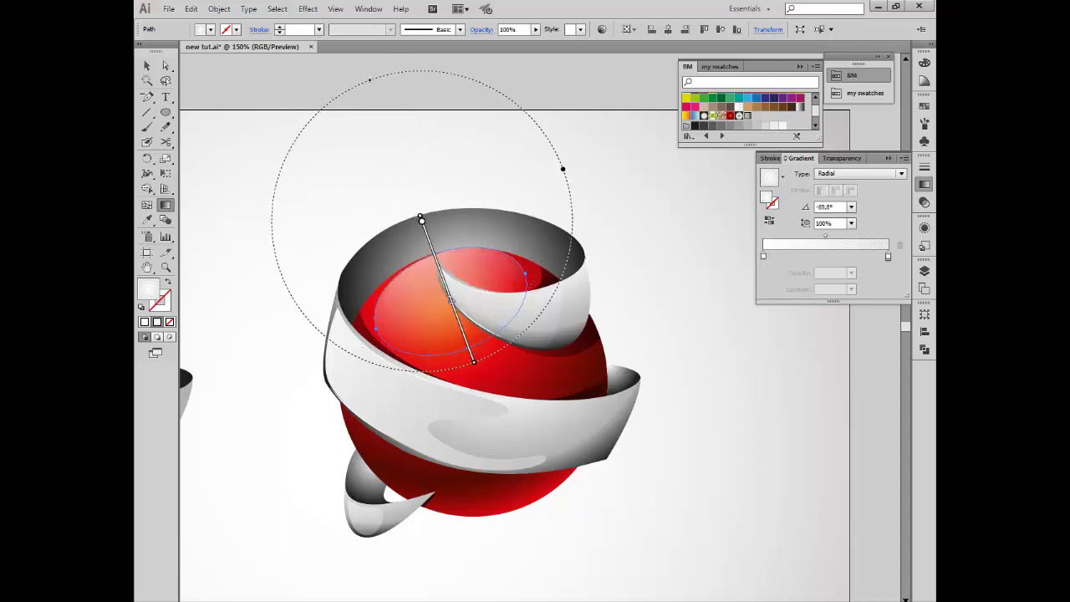
pyautogui.moveTo(421, 219); pyautogui.dragTo(476, 365)
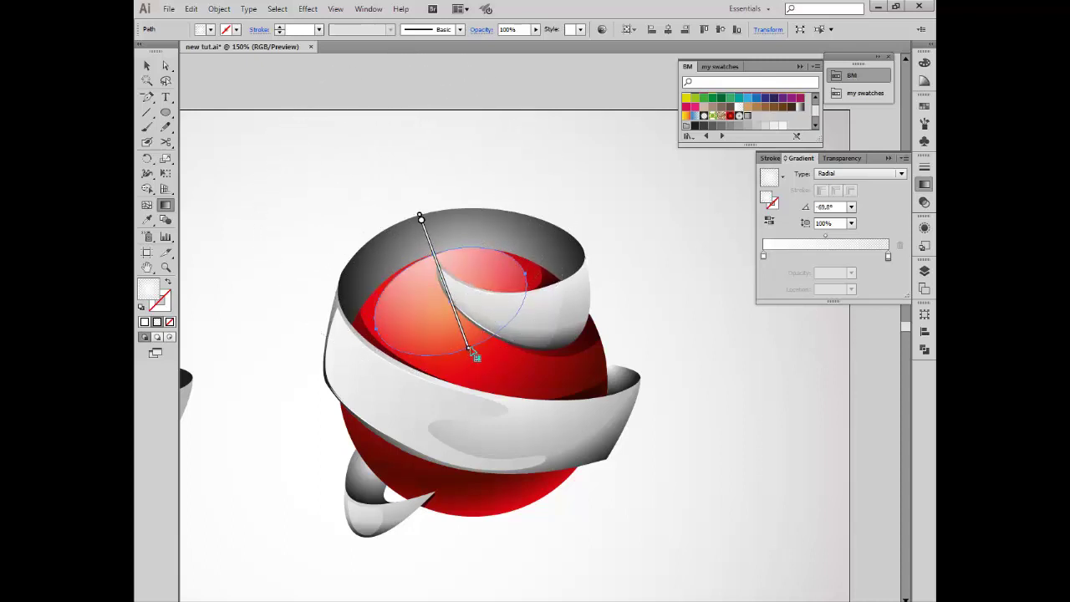
pyautogui.moveTo(446, 286)
pyautogui.mouseDown()
pyautogui.moveTo(456, 311)
pyautogui.moveTo(451, 298)
pyautogui.mouseUp()
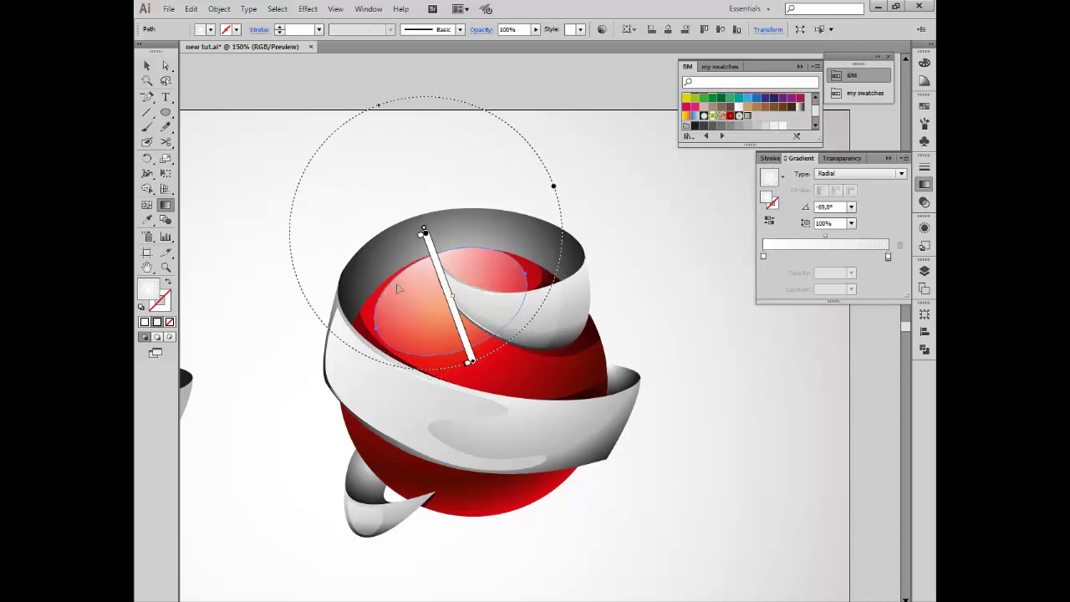
pyautogui.click(147, 67)
pyautogui.click(318, 103)
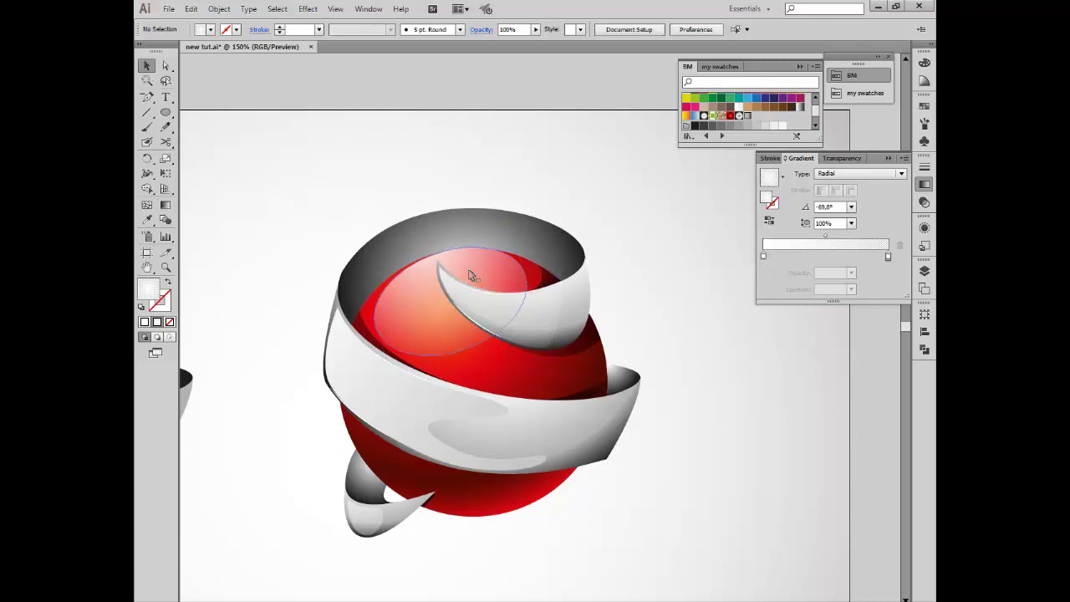
# - Fine-tune the highlight ellipse's position for a soft shine near the sphere's top
pyautogui.moveTo(471, 276); pyautogui.dragTo(423, 276)
pyautogui.click(336, 207)
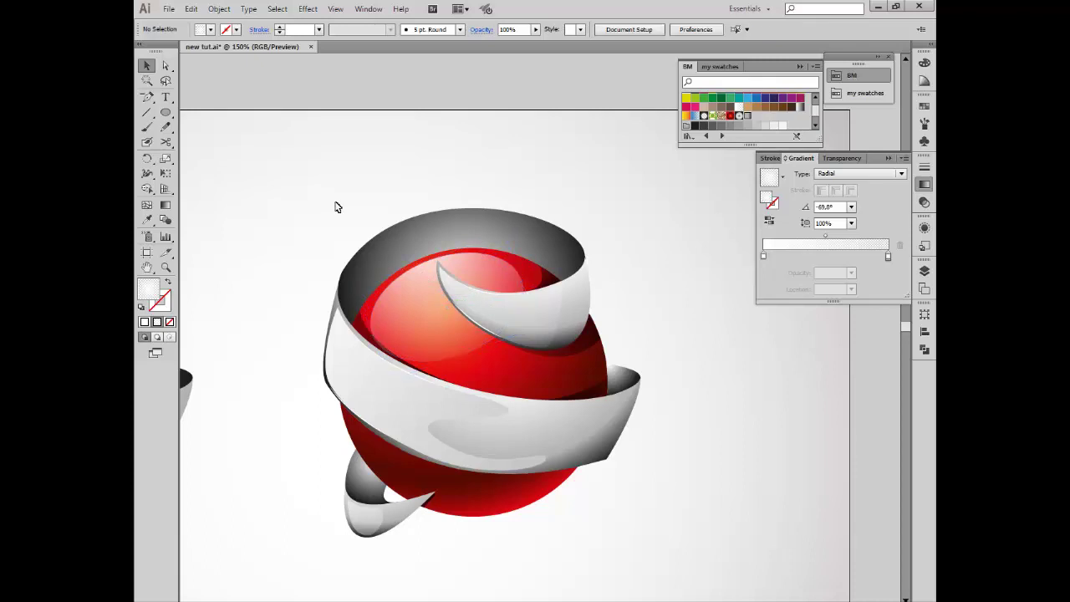
pyautogui.click(388, 368)
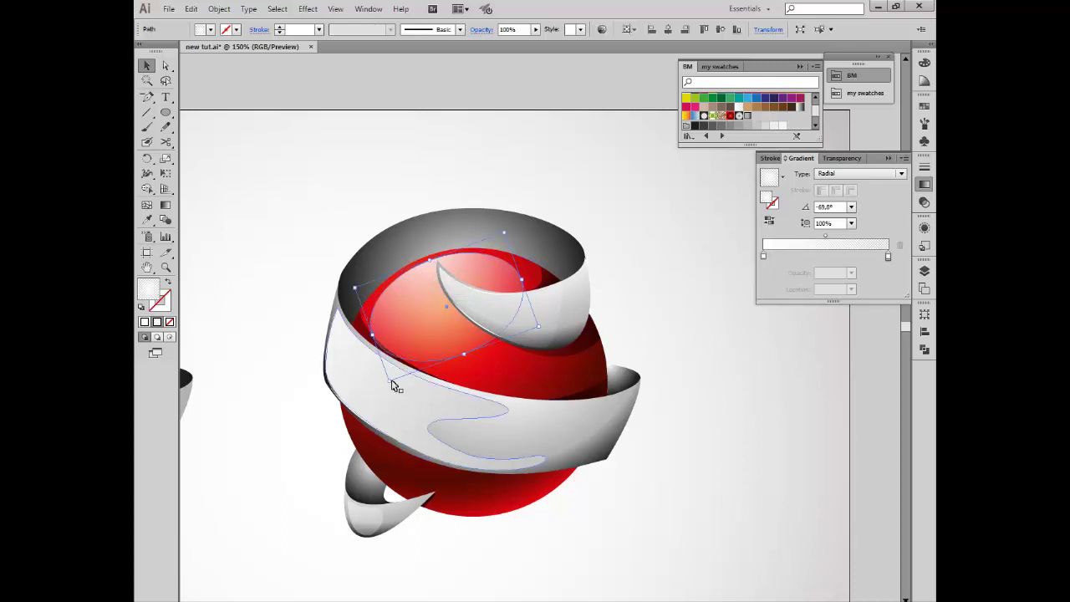
pyautogui.moveTo(392, 380); pyautogui.dragTo(396, 382)
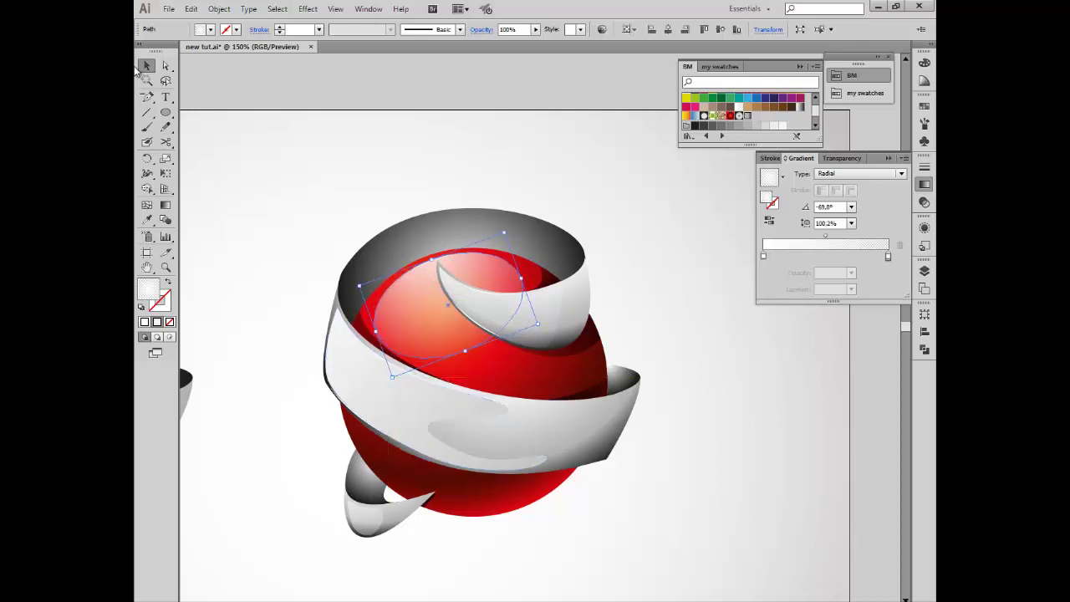
pyautogui.click(283, 171)
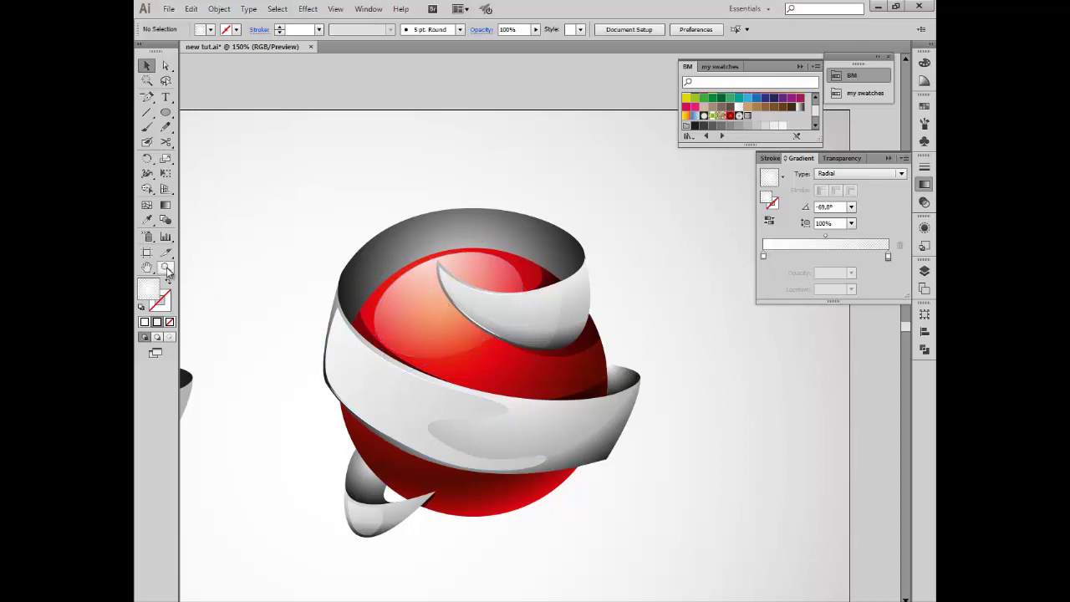
pyautogui.click(166, 269)
pyautogui.keyDown('alt'); pyautogui.click(541, 273); pyautogui.keyUp('alt')
# - Draw a circle below the balls and fill it with the White, Black gradient
pyautogui.keyDown('alt'); pyautogui.click(504, 386); pyautogui.keyUp('alt')
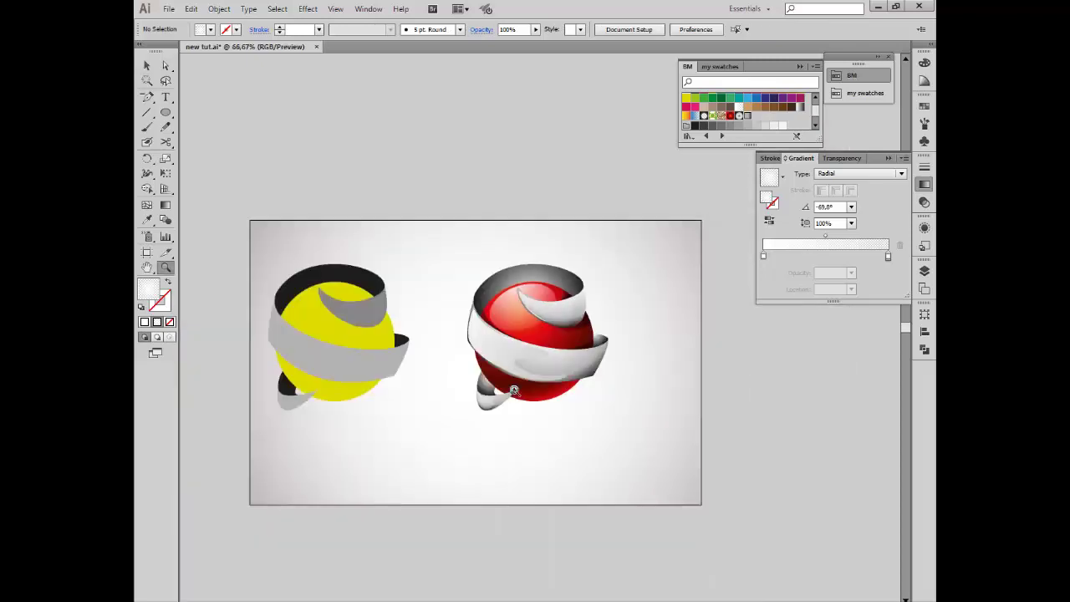
pyautogui.press('l')
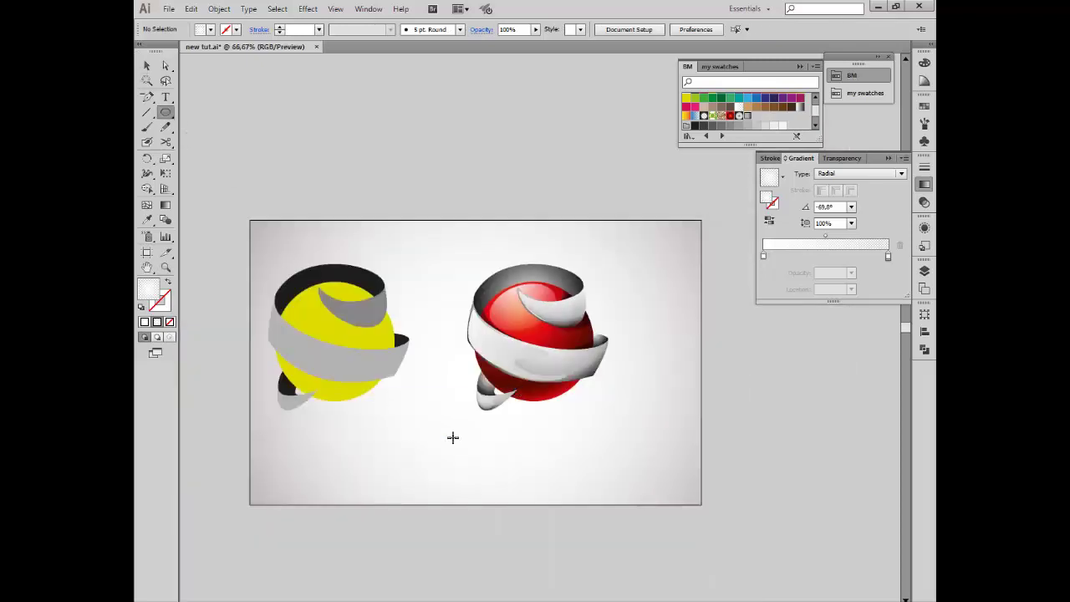
pyautogui.moveTo(407, 444); pyautogui.dragTo(454, 489)
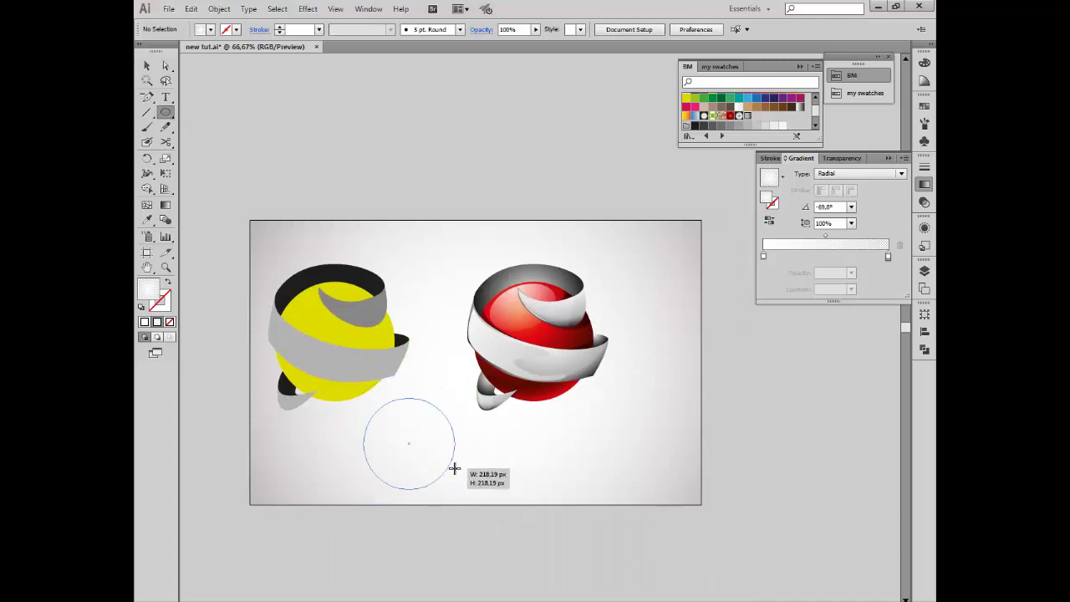
pyautogui.click(782, 177)
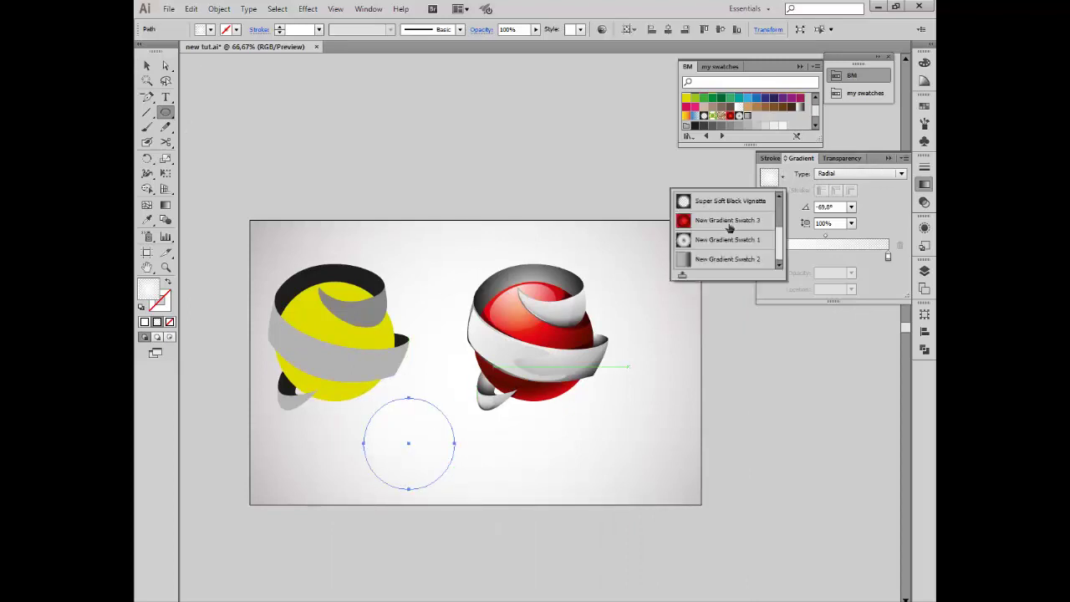
pyautogui.moveTo(781, 233); pyautogui.dragTo(781, 205)
pyautogui.click(716, 205)
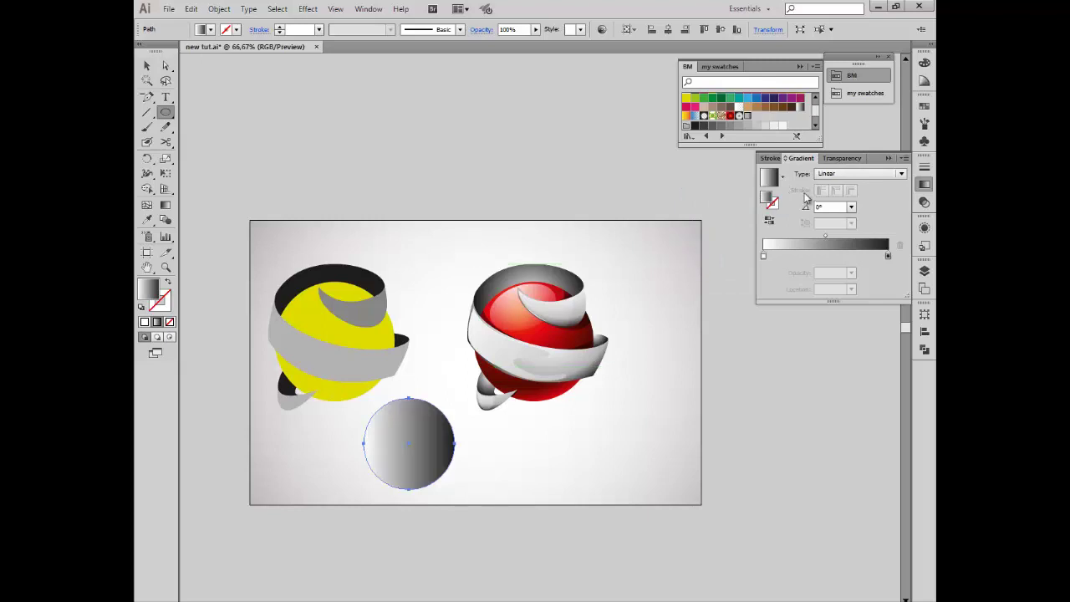
# - Make the circle's gradient radial and reversed, with the white stop at 0% opacity
pyautogui.click(836, 174)
pyautogui.click(837, 203)
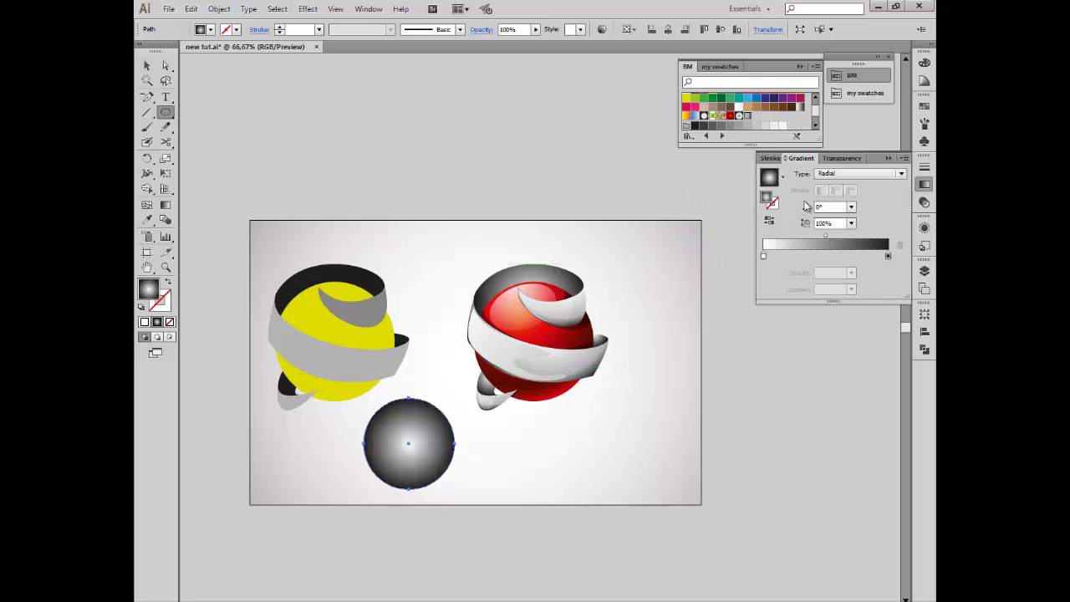
pyautogui.click(770, 221)
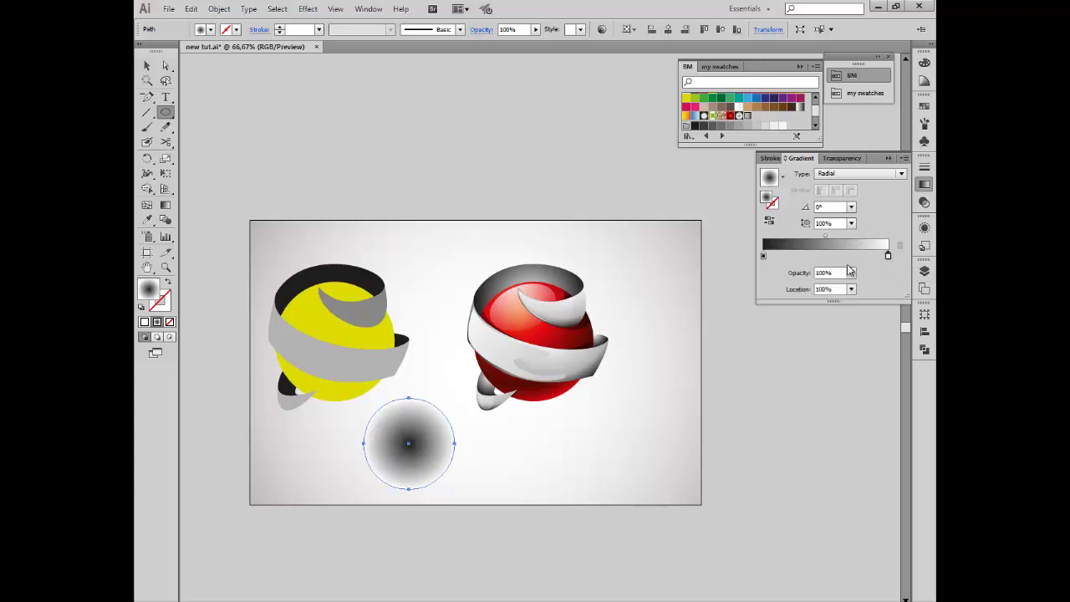
pyautogui.doubleClick(888, 255)
pyautogui.click(800, 279)
pyautogui.click(809, 290)
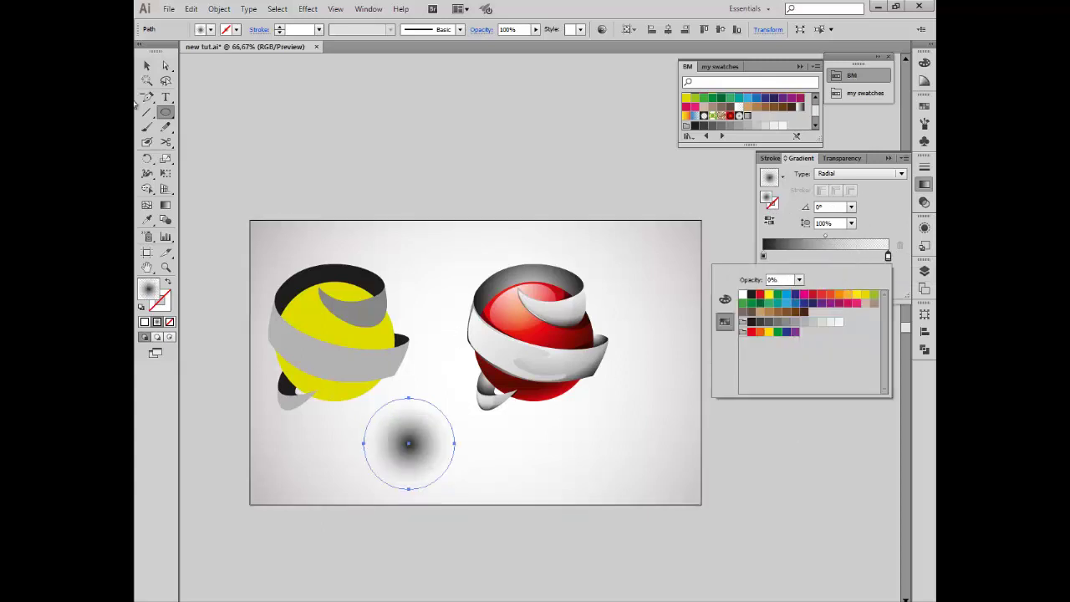
pyautogui.click(149, 75)
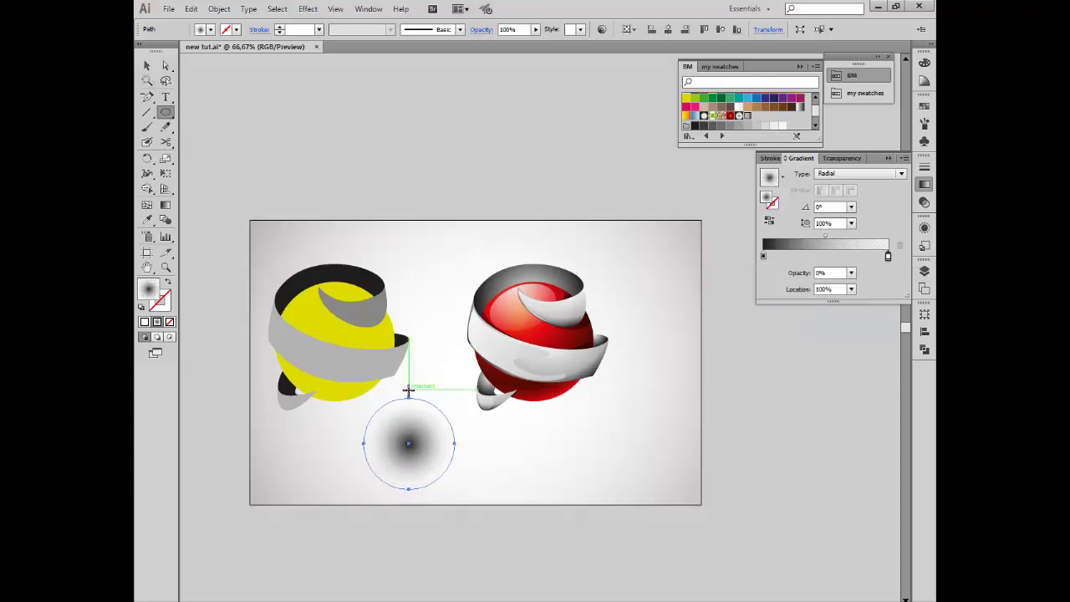
# - Flatten the circle into a wide shadow ellipse and paste it behind the red sphere's base
pyautogui.press('v')
pyautogui.moveTo(408, 398)
pyautogui.mouseDown()
pyautogui.moveTo(414, 485)
pyautogui.moveTo(545, 404)
pyautogui.mouseUp()
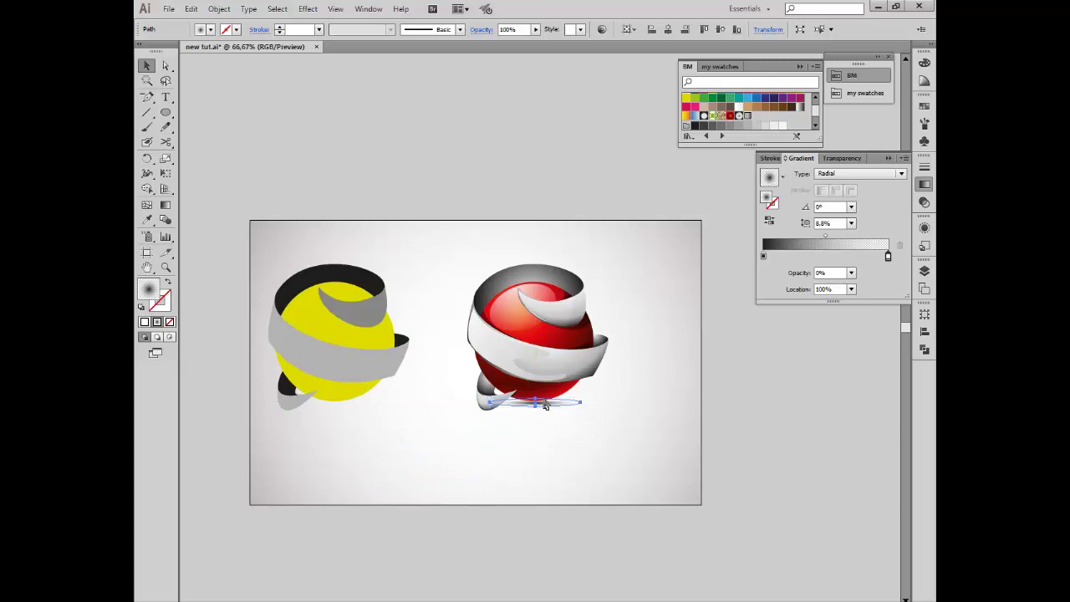
pyautogui.click(190, 8)
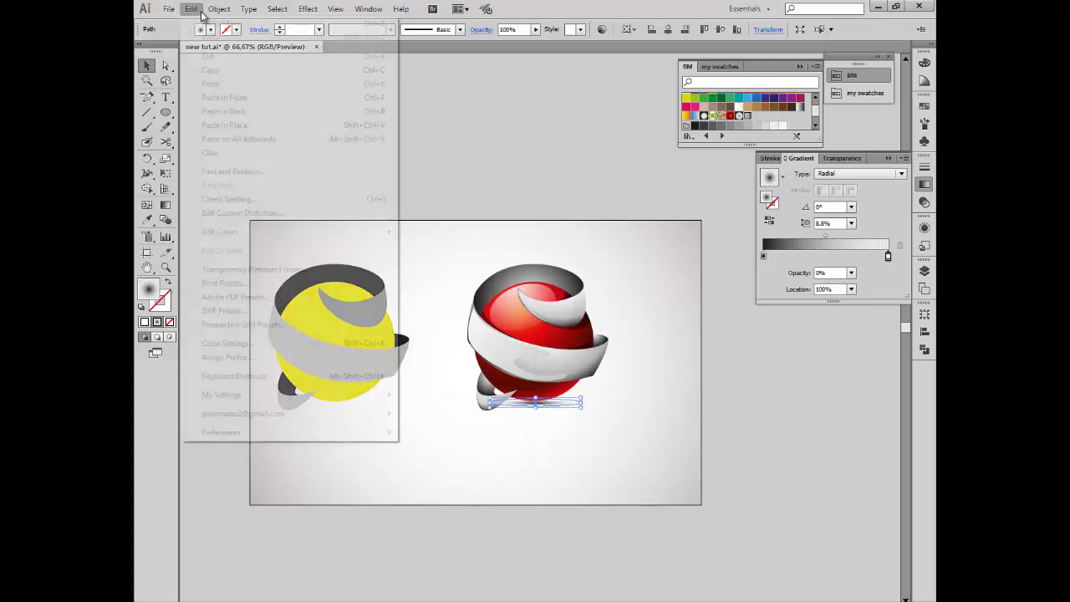
pyautogui.click(537, 422)
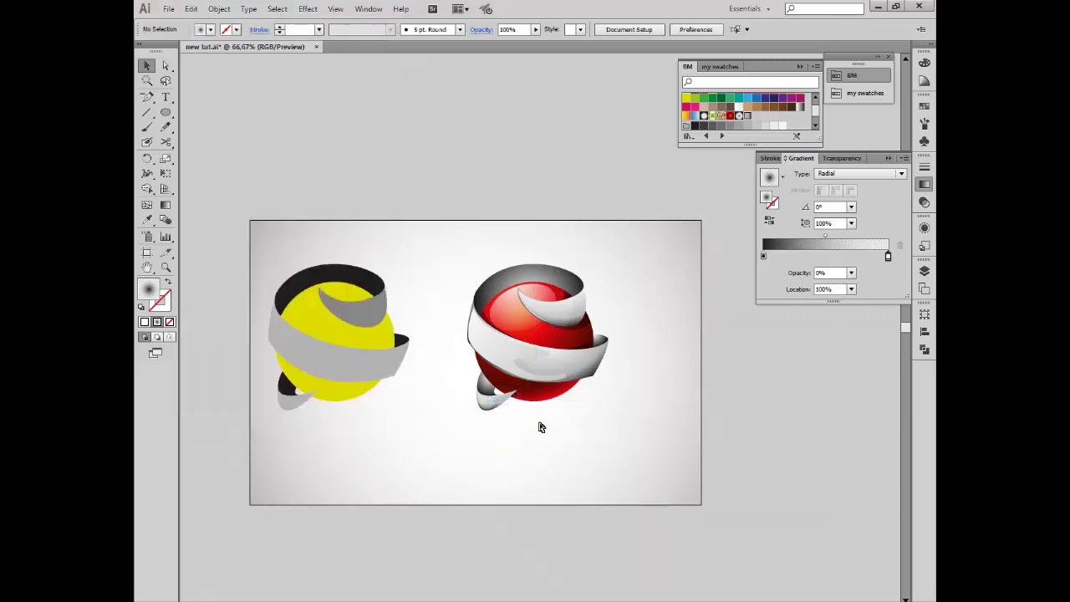
pyautogui.hotkey('ctrl', 'b')
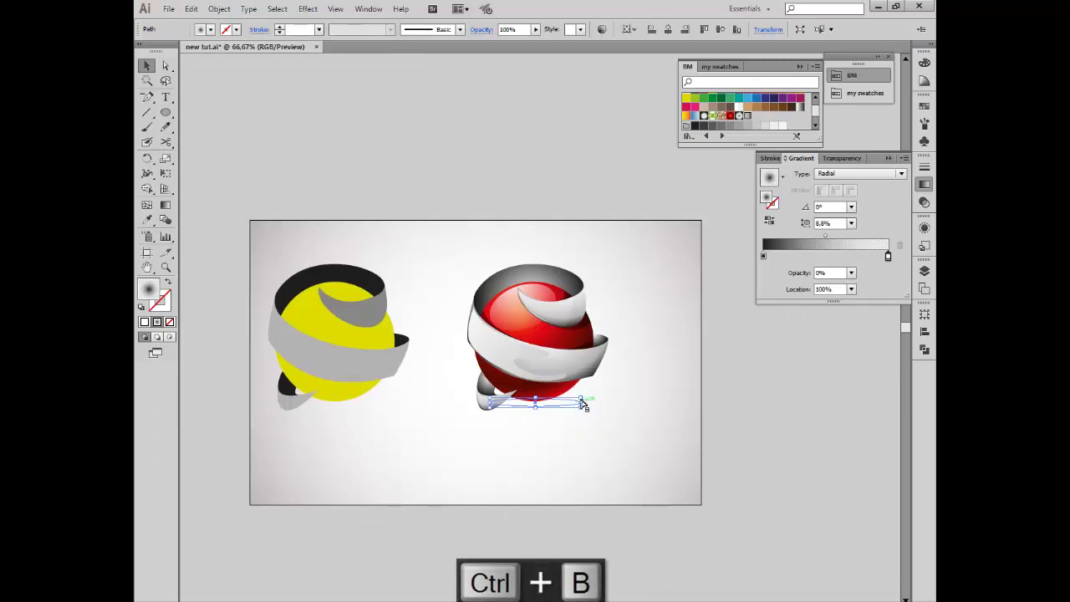
pyautogui.moveTo(556, 408); pyautogui.dragTo(556, 415)
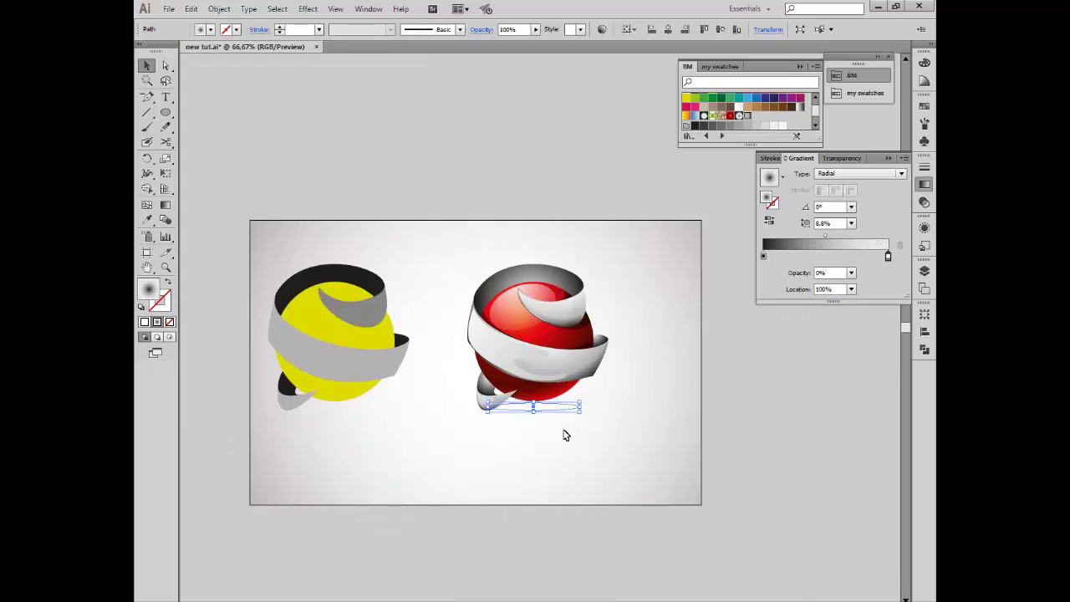
pyautogui.click(565, 435)
pyautogui.hotkey('ctrl', 'z')
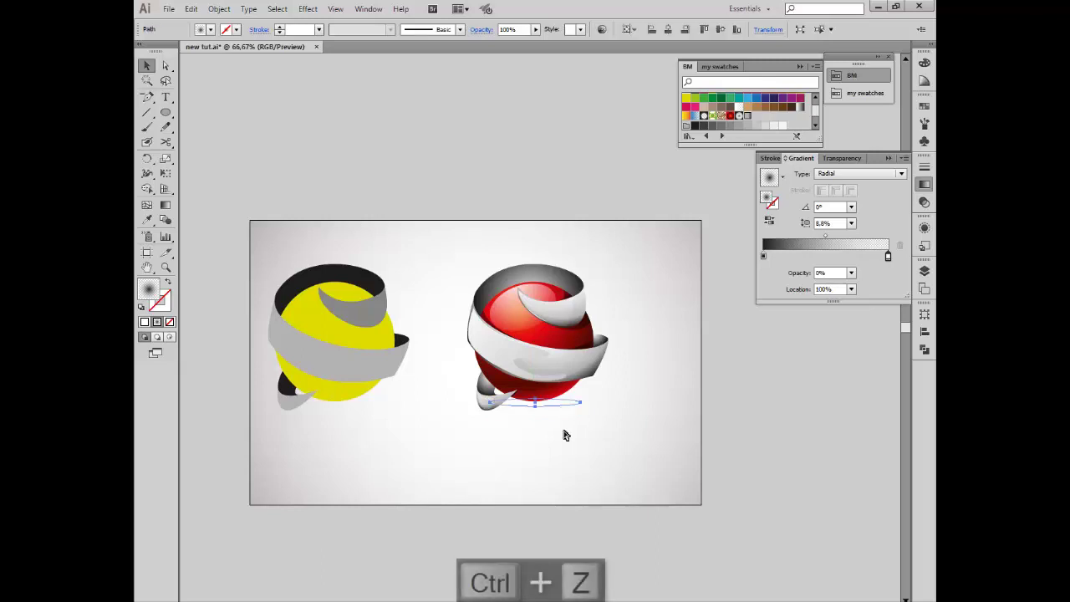
pyautogui.hotkey('ctrl', 'z')
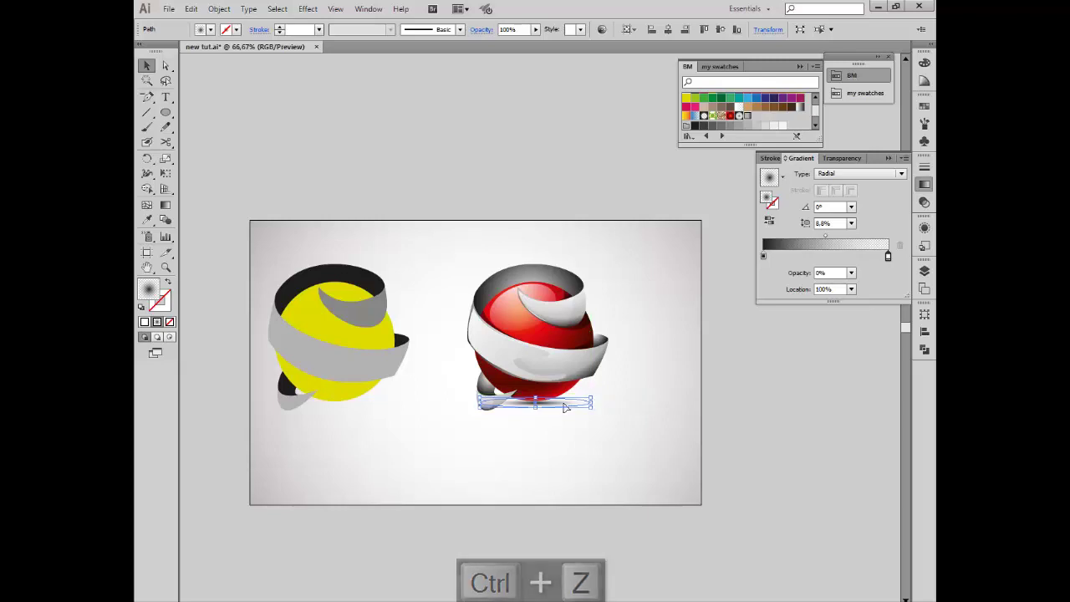
pyautogui.moveTo(591, 393); pyautogui.dragTo(565, 410)
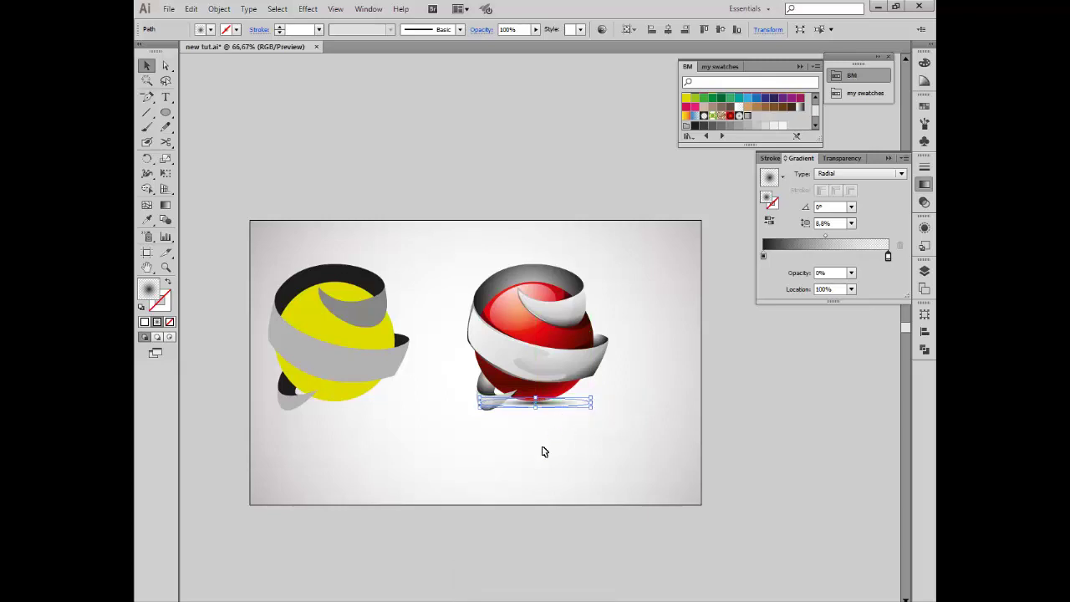
# - Move the yellow ball above the artboard and shift the red ball to the left
pyautogui.click(542, 450)
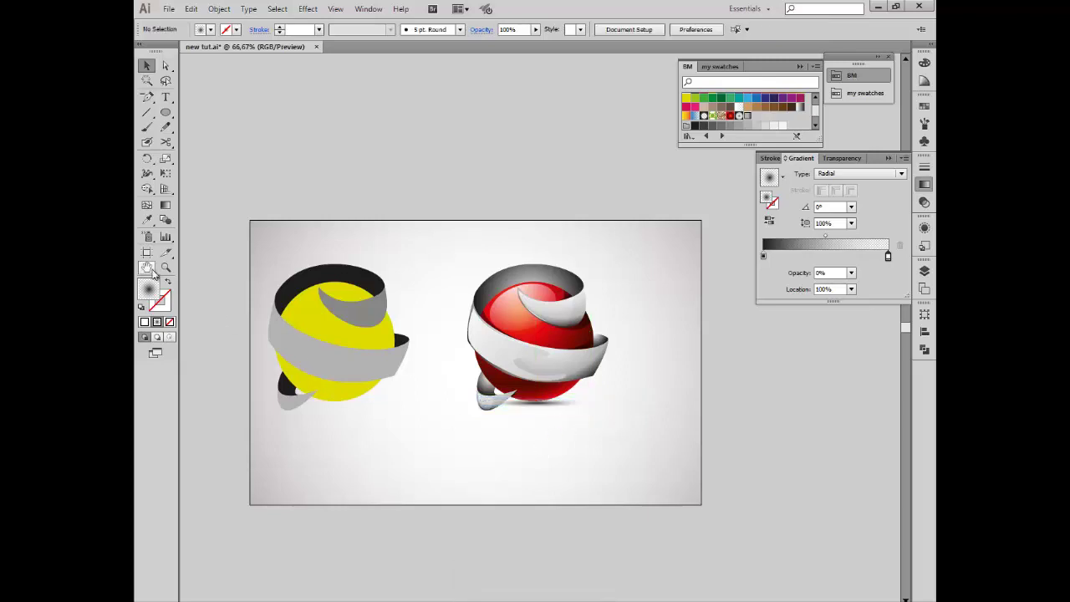
pyautogui.click(166, 268)
pyautogui.click(146, 66)
pyautogui.moveTo(241, 221); pyautogui.dragTo(398, 483)
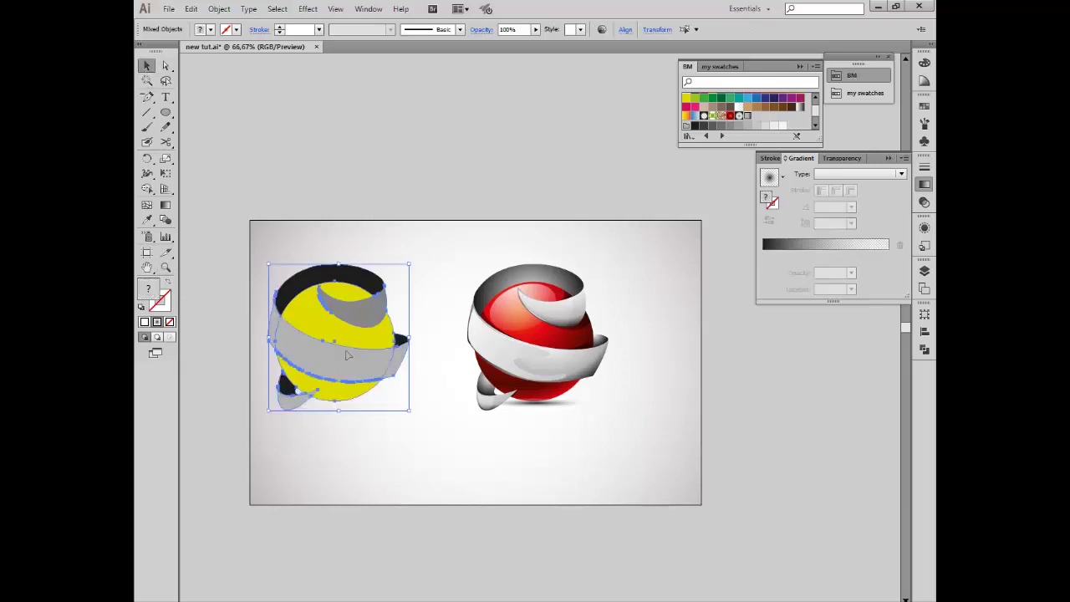
pyautogui.moveTo(350, 349); pyautogui.dragTo(319, 139)
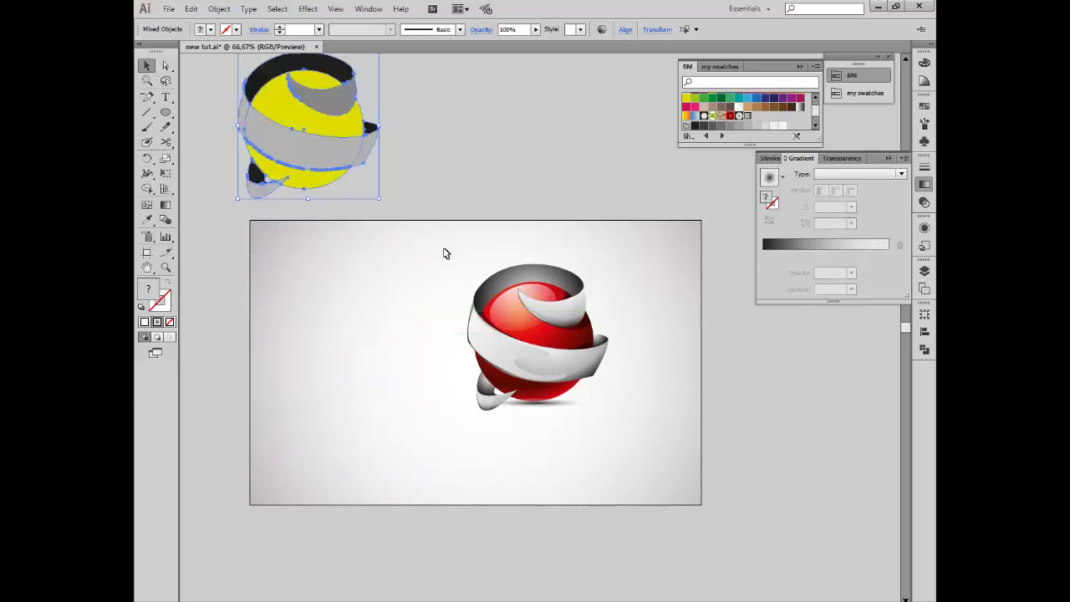
pyautogui.moveTo(423, 245); pyautogui.dragTo(601, 401)
pyautogui.moveTo(564, 352); pyautogui.dragTo(358, 345)
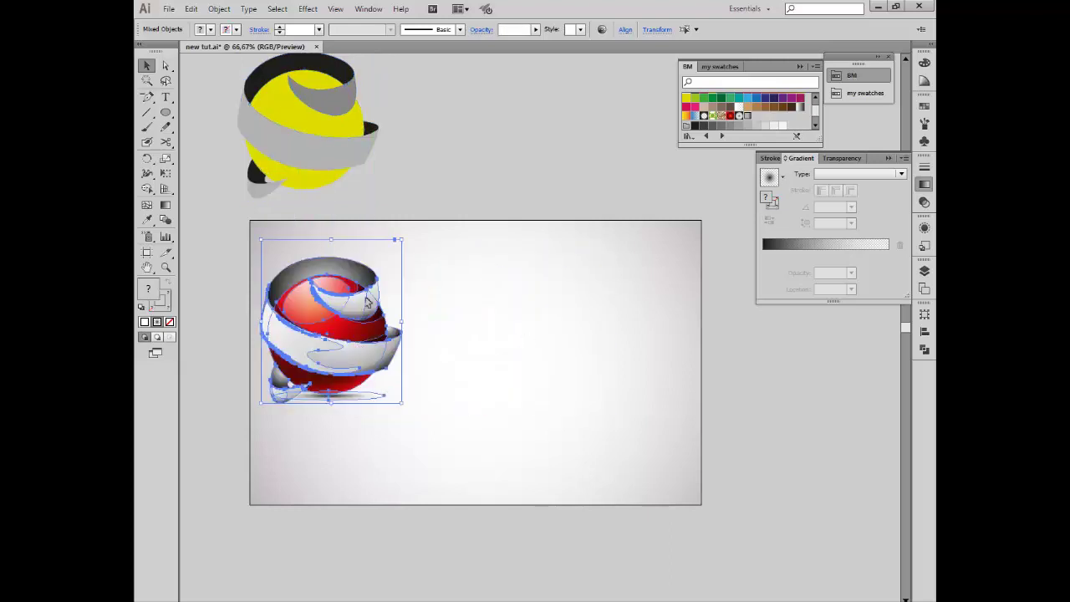
# - Add smaller copies of the red ball stacked in a column at the artboard's right
pyautogui.moveTo(253, 236); pyautogui.dragTo(460, 452)
pyautogui.moveTo(376, 337)
pyautogui.mouseDown()
pyautogui.moveTo(593, 323)
pyautogui.moveTo(607, 306)
pyautogui.mouseUp()
pyautogui.moveTo(676, 254)
pyautogui.mouseDown()
pyautogui.moveTo(687, 216)
pyautogui.moveTo(658, 248)
pyautogui.mouseUp()
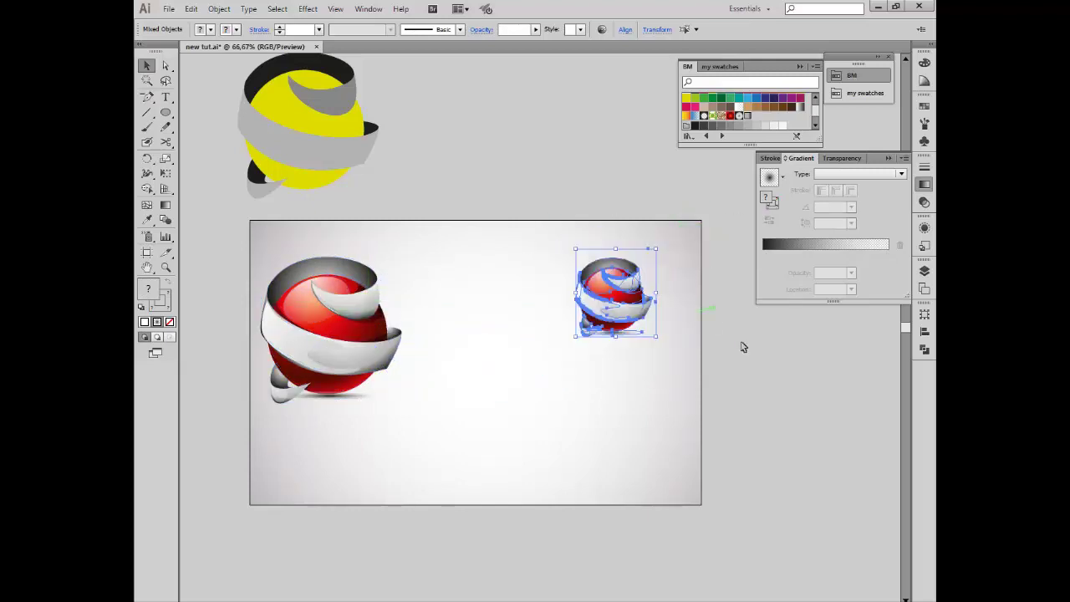
pyautogui.click(744, 347)
pyautogui.moveTo(544, 239)
pyautogui.mouseDown()
pyautogui.moveTo(636, 320)
pyautogui.moveTo(661, 291)
pyautogui.moveTo(650, 449)
pyautogui.mouseUp()
pyautogui.click(757, 439)
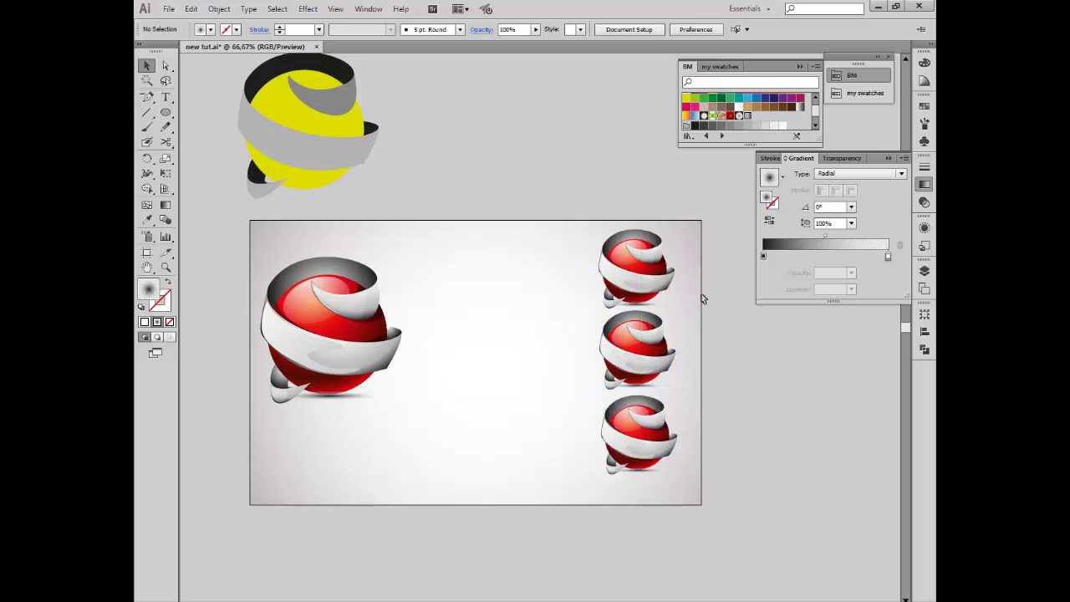
# - Shift the top small copy's base colour from red to blue on the Recolor Artwork wheel
pyautogui.click(650, 273)
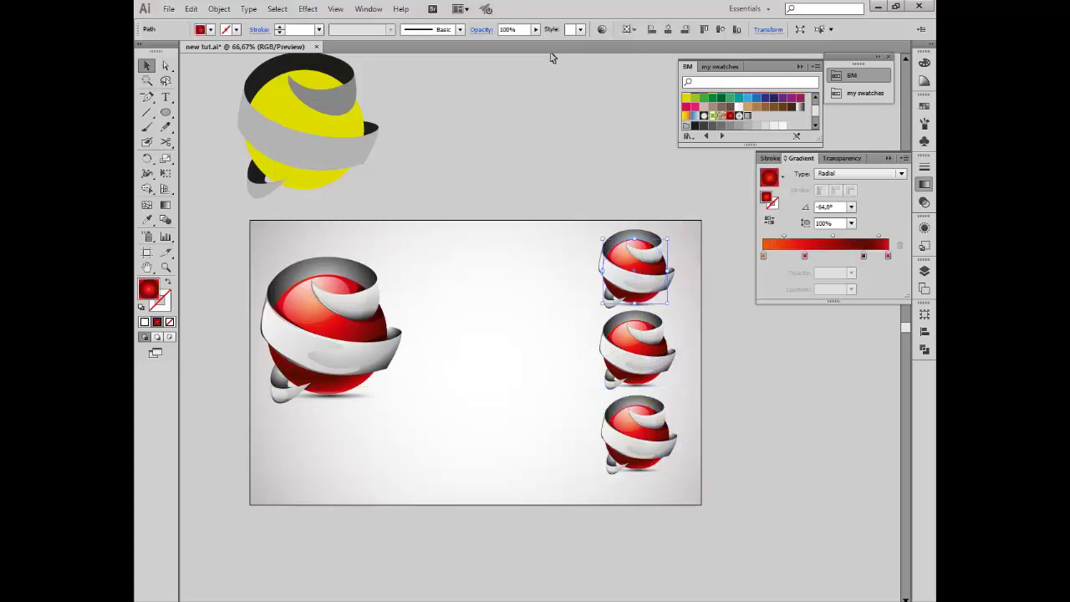
pyautogui.click(601, 29)
pyautogui.click(731, 149)
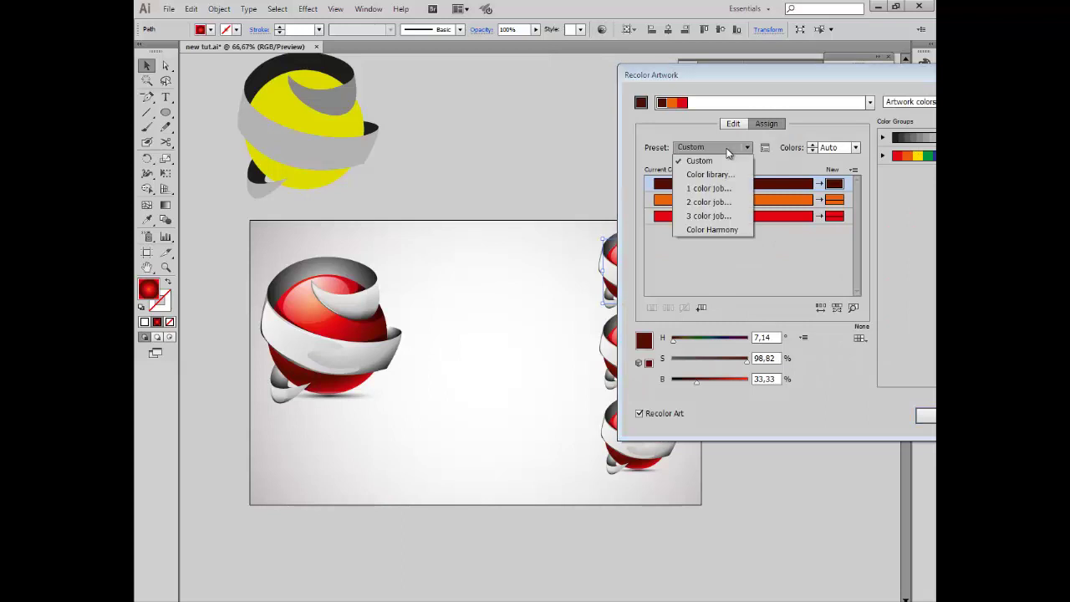
pyautogui.click(733, 128)
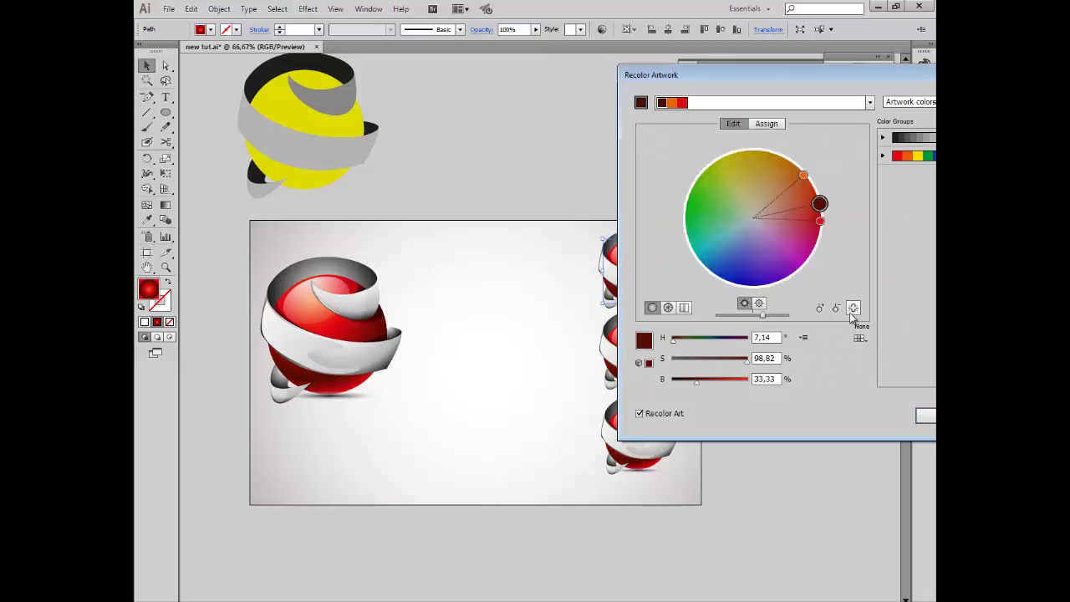
pyautogui.moveTo(703, 75); pyautogui.dragTo(813, 89)
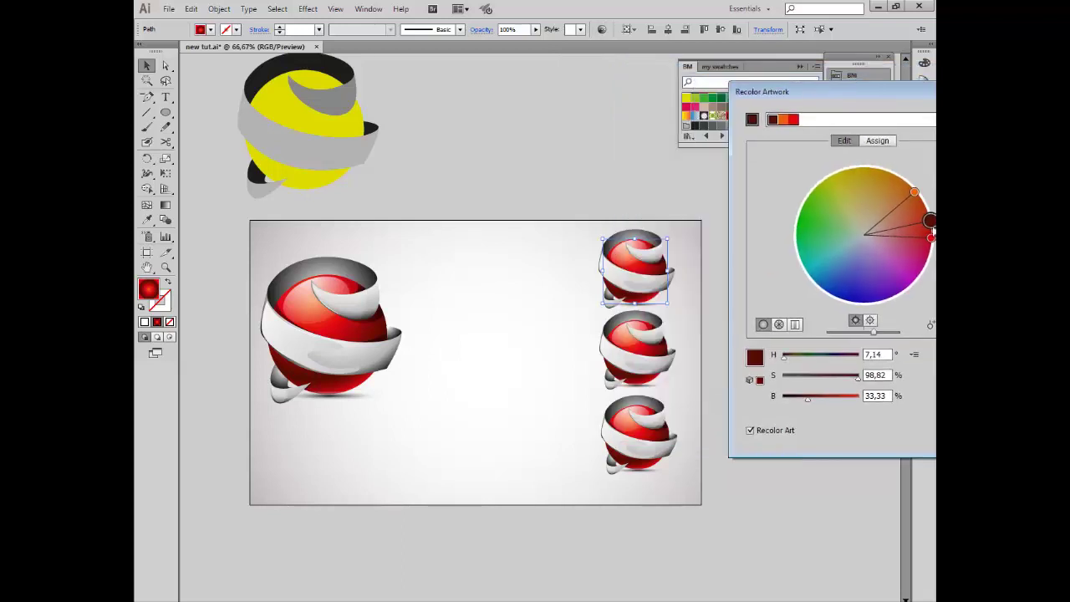
pyautogui.moveTo(932, 220)
pyautogui.mouseDown()
pyautogui.moveTo(886, 311)
pyautogui.moveTo(876, 304)
pyautogui.mouseUp()
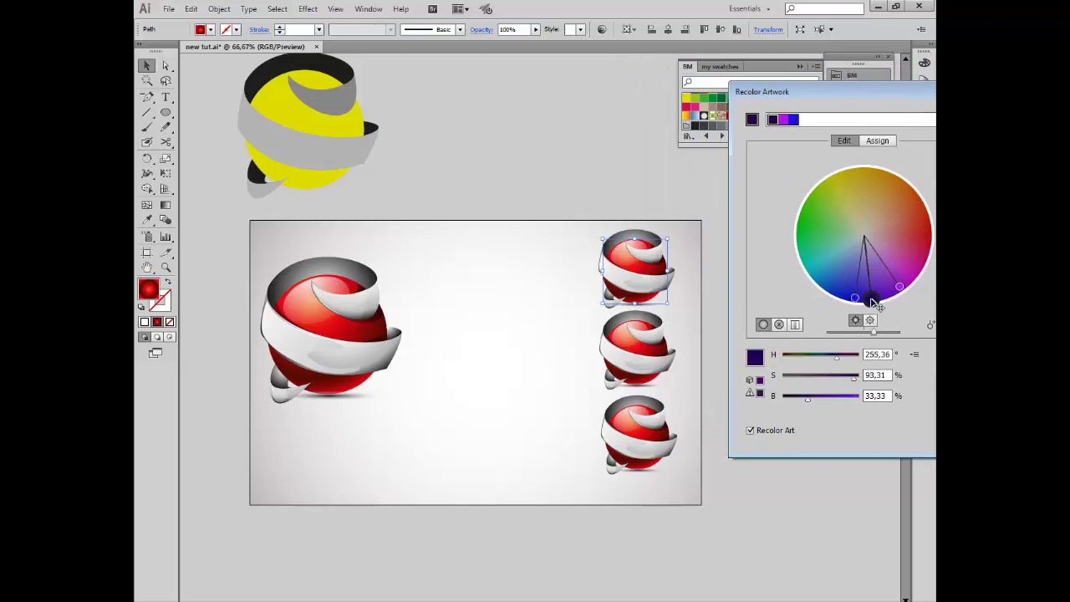
pyautogui.moveTo(855, 93); pyautogui.dragTo(753, 78)
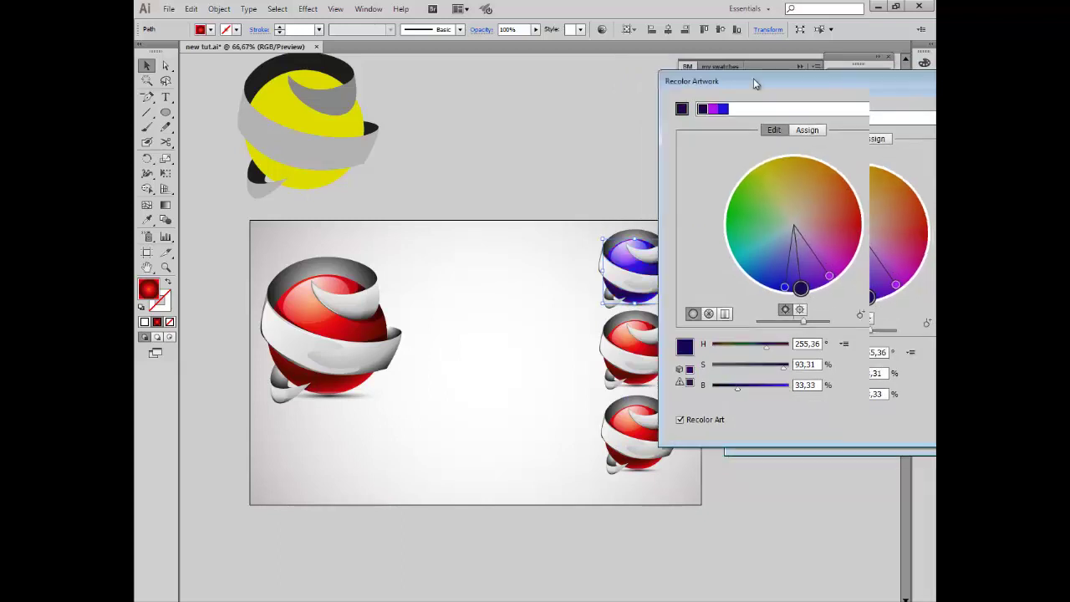
pyautogui.moveTo(770, 288); pyautogui.dragTo(749, 281)
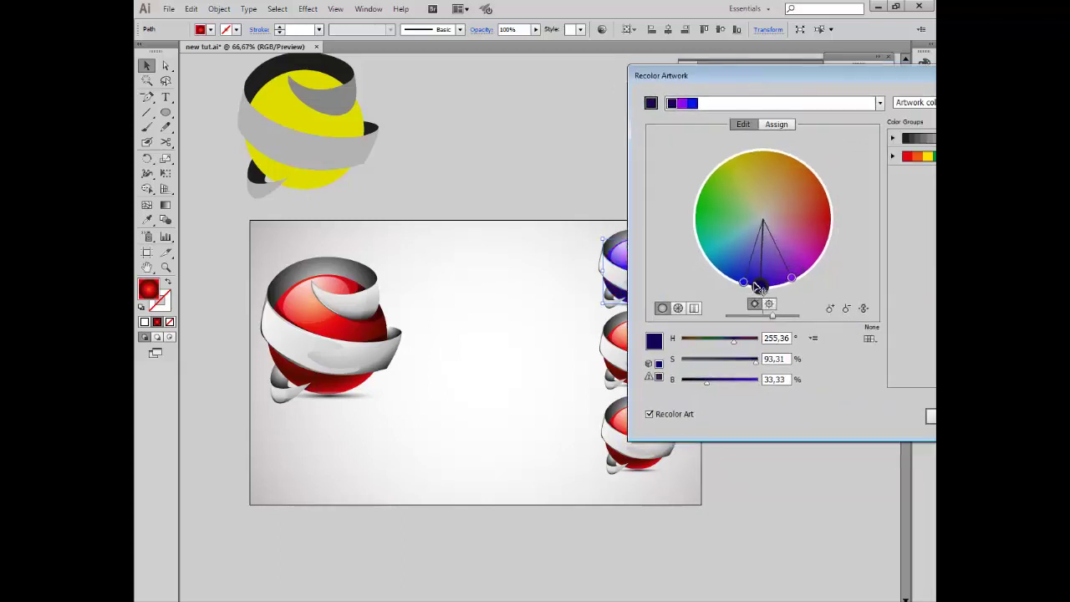
pyautogui.moveTo(719, 82); pyautogui.dragTo(669, 84)
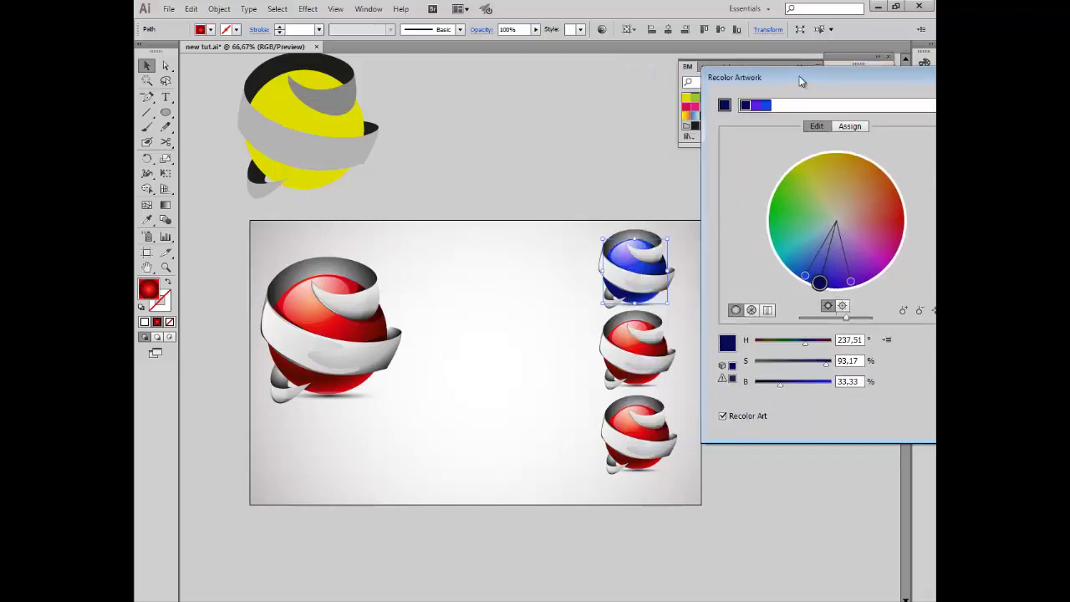
pyautogui.click(909, 420)
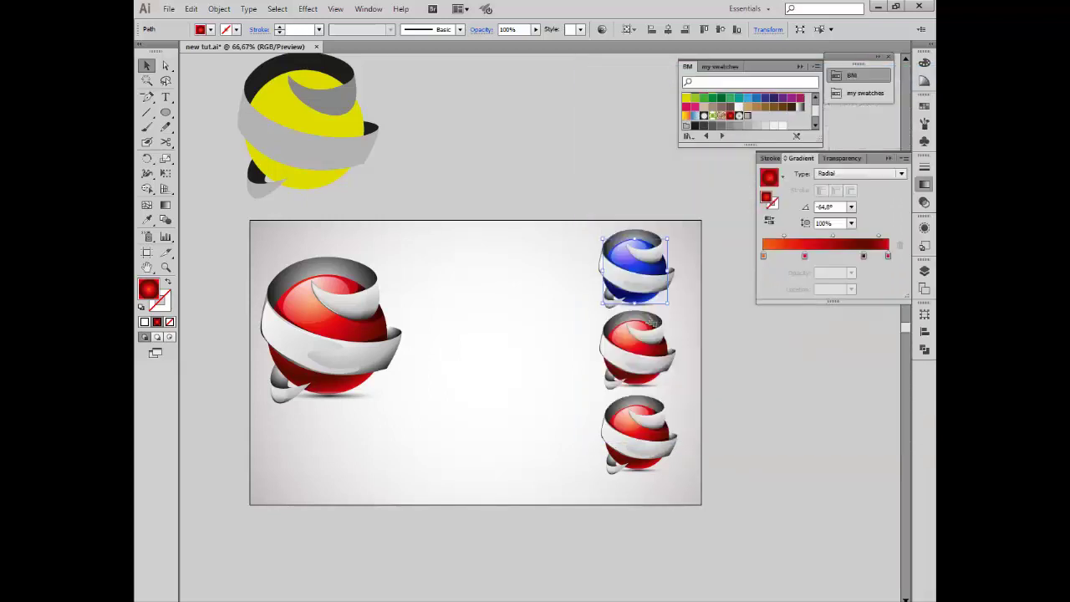
pyautogui.click(654, 357)
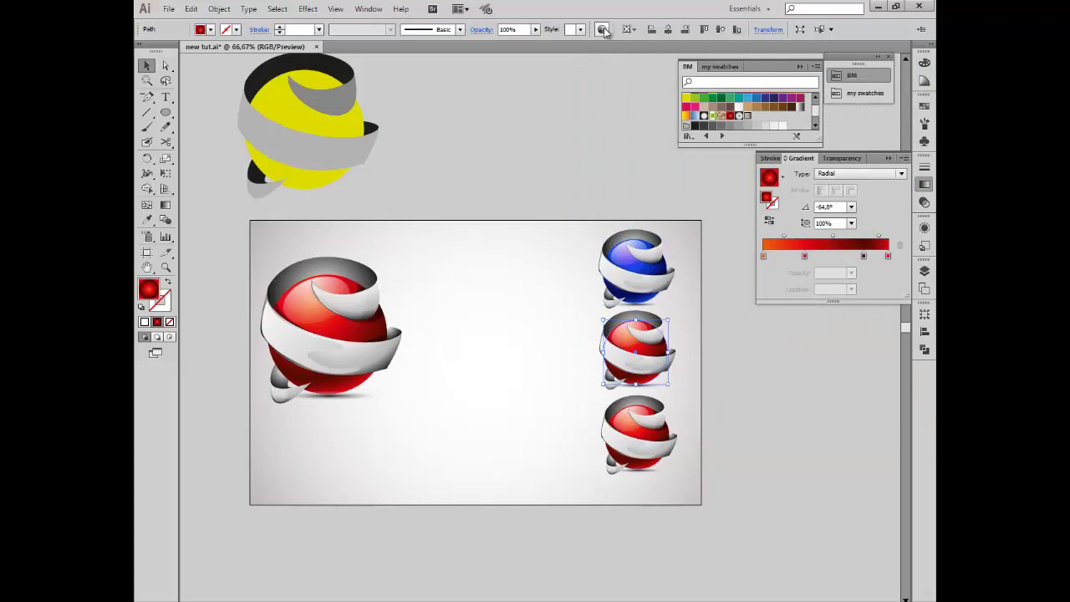
# - Drag the middle copy's base colour handle to yellow in Recolor Artwork and apply it
pyautogui.click(602, 29)
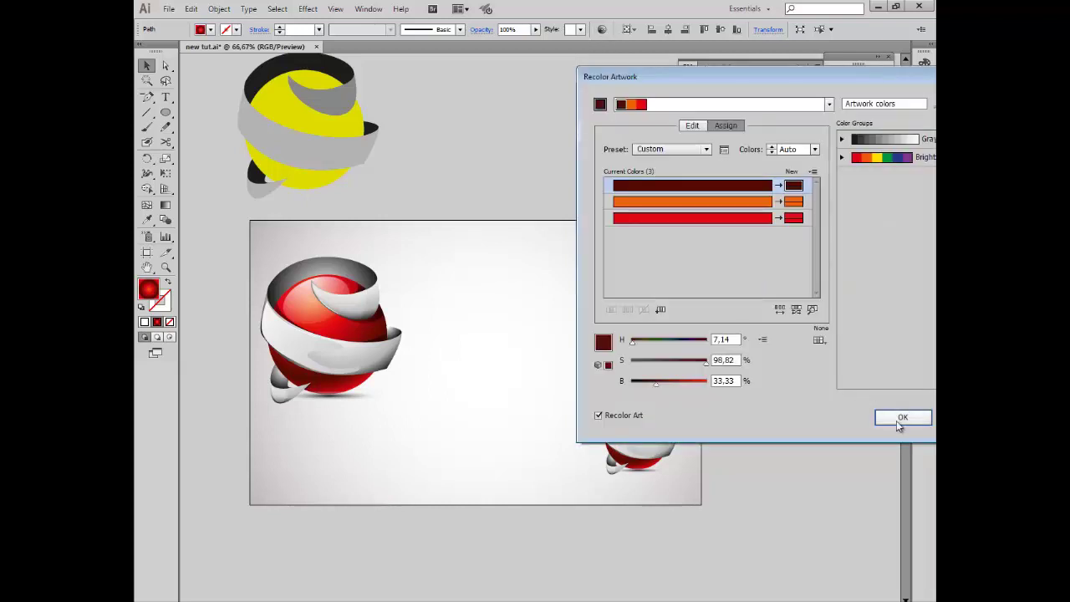
pyautogui.click(689, 126)
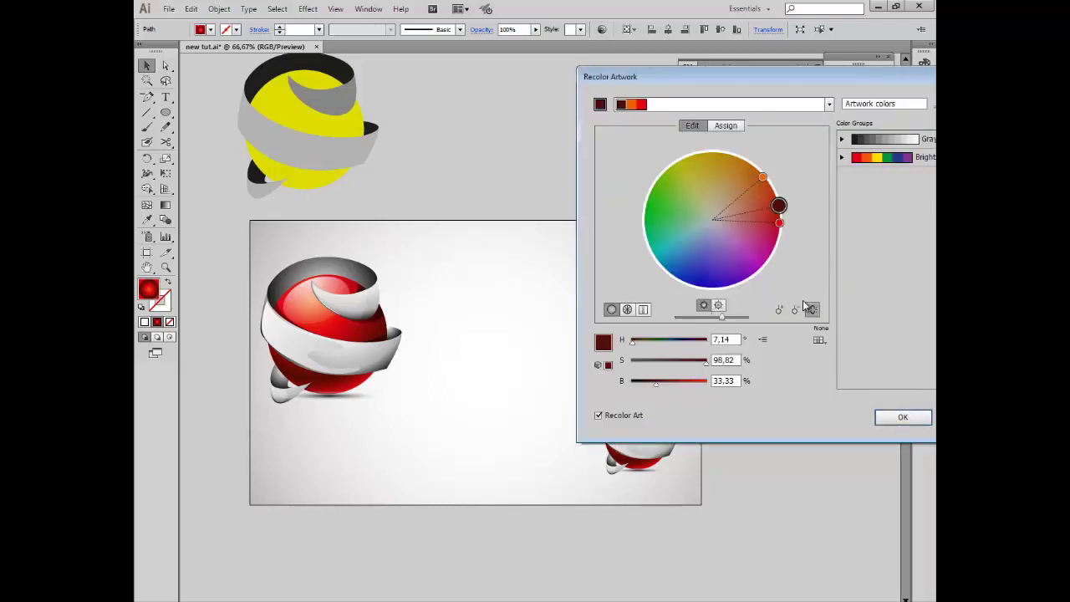
pyautogui.moveTo(743, 81)
pyautogui.mouseDown()
pyautogui.moveTo(710, 201)
pyautogui.moveTo(276, 167)
pyautogui.mouseUp()
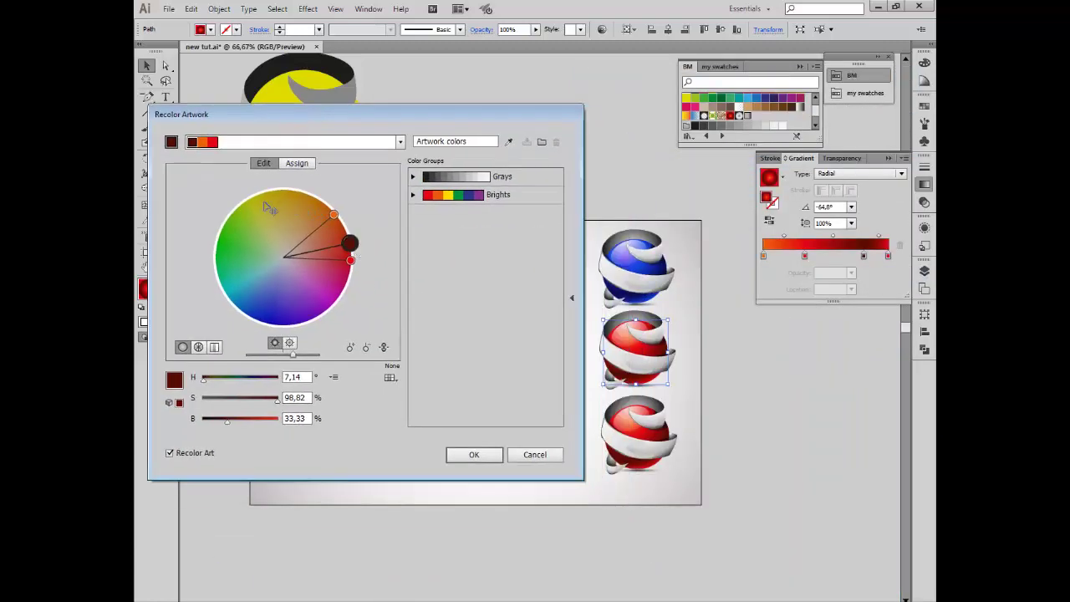
pyautogui.moveTo(269, 209); pyautogui.dragTo(281, 198)
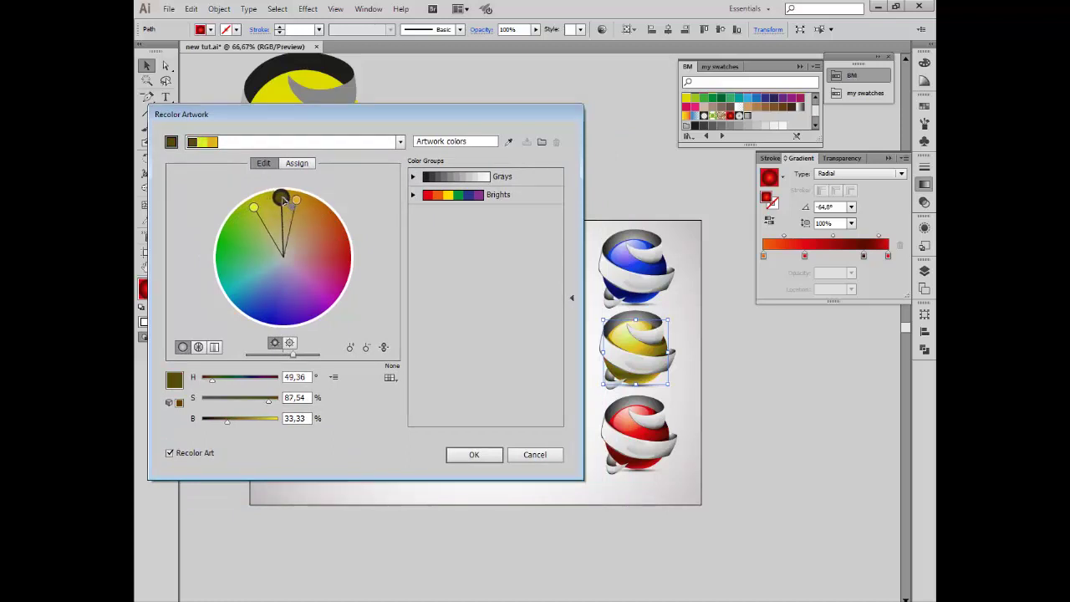
pyautogui.click(486, 453)
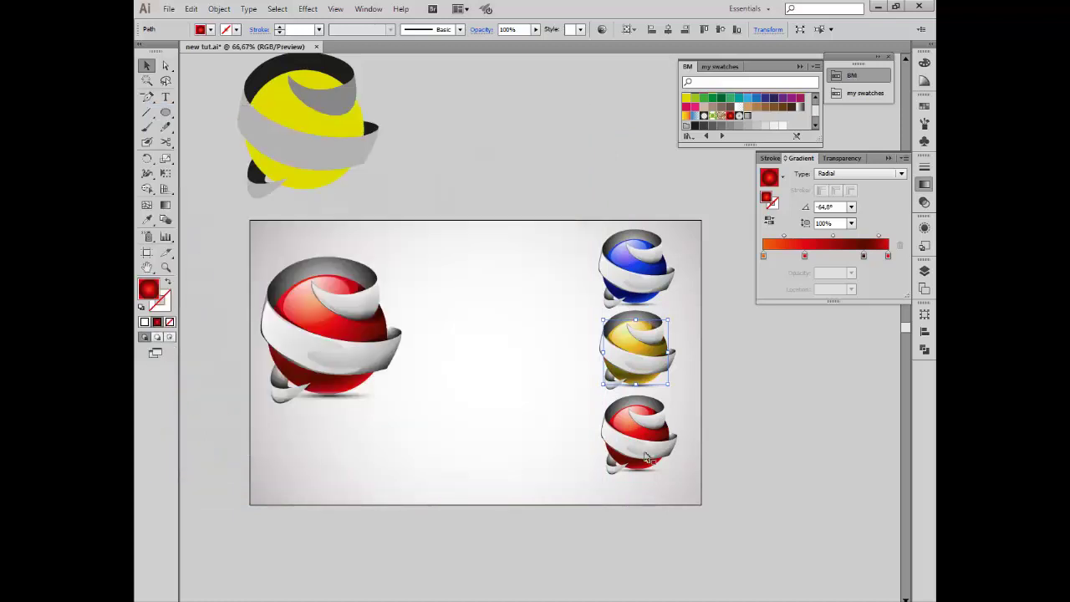
pyautogui.click(650, 441)
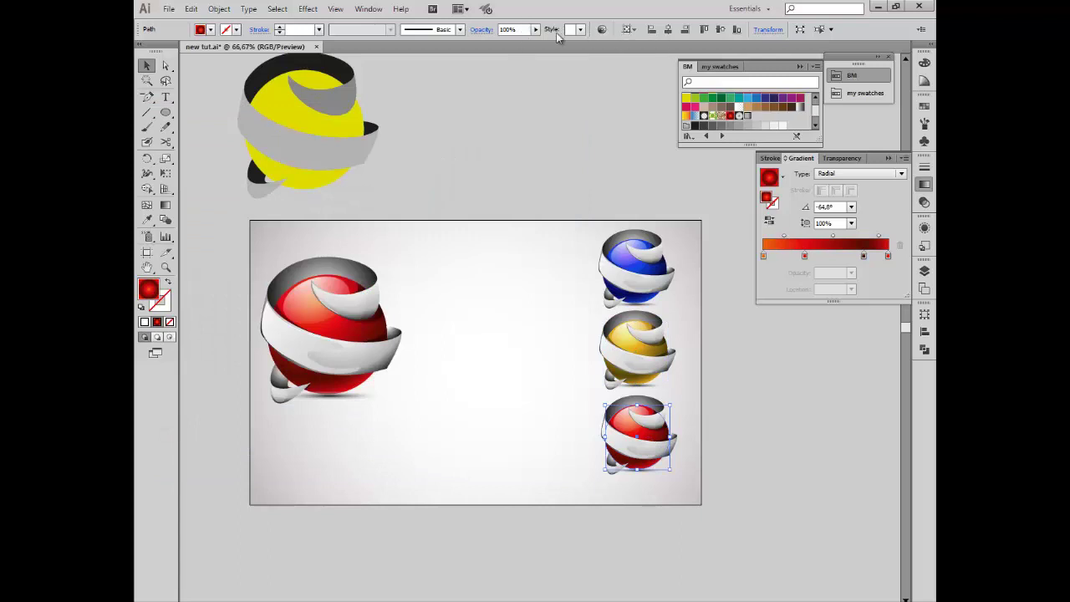
# - Shift the bottom sphere copy's colours from red to green with Recolor Artwork, then zoom out
pyautogui.click(603, 30)
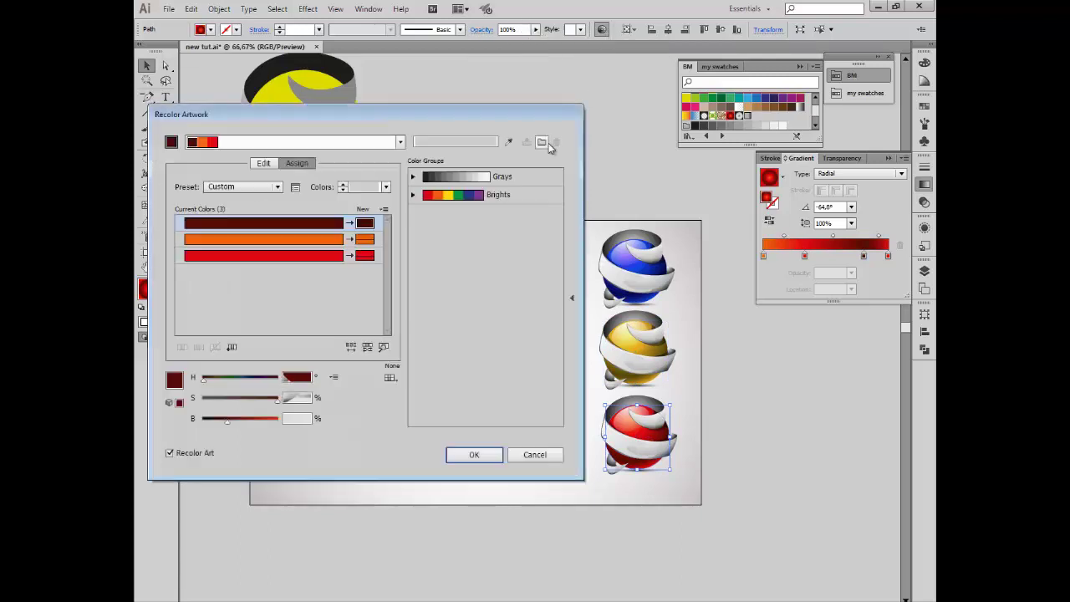
pyautogui.click(264, 163)
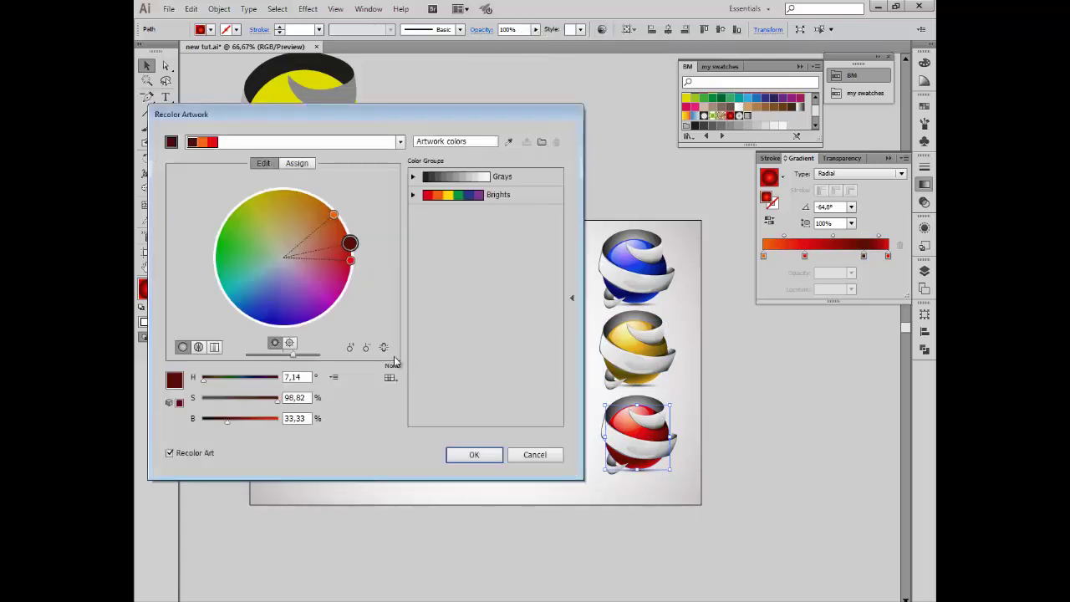
pyautogui.moveTo(349, 242)
pyautogui.mouseDown()
pyautogui.moveTo(195, 236)
pyautogui.moveTo(204, 232)
pyautogui.mouseUp()
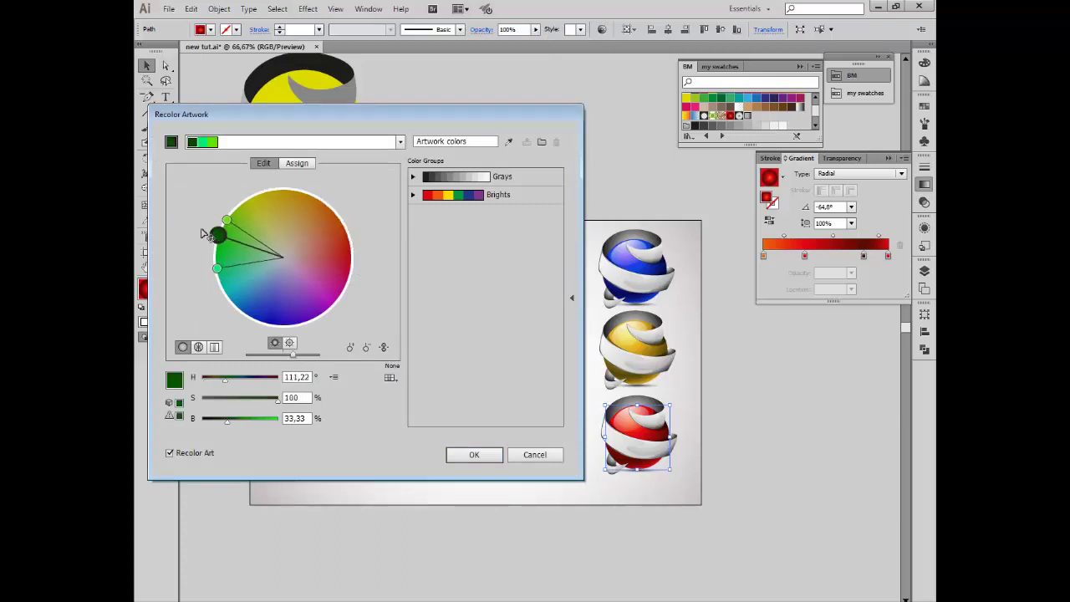
pyautogui.click(474, 455)
pyautogui.press('z')
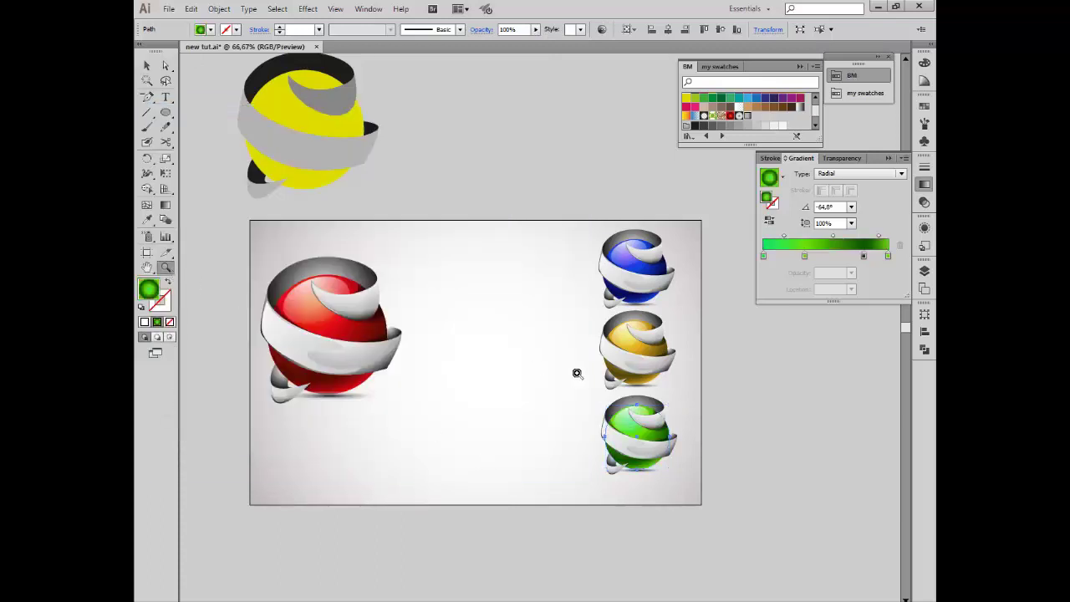
pyautogui.keyDown('alt'); pyautogui.click(577, 373); pyautogui.keyUp('alt')
# - Scale up the large red ribbon sphere and shift it to the right
pyautogui.press('v')
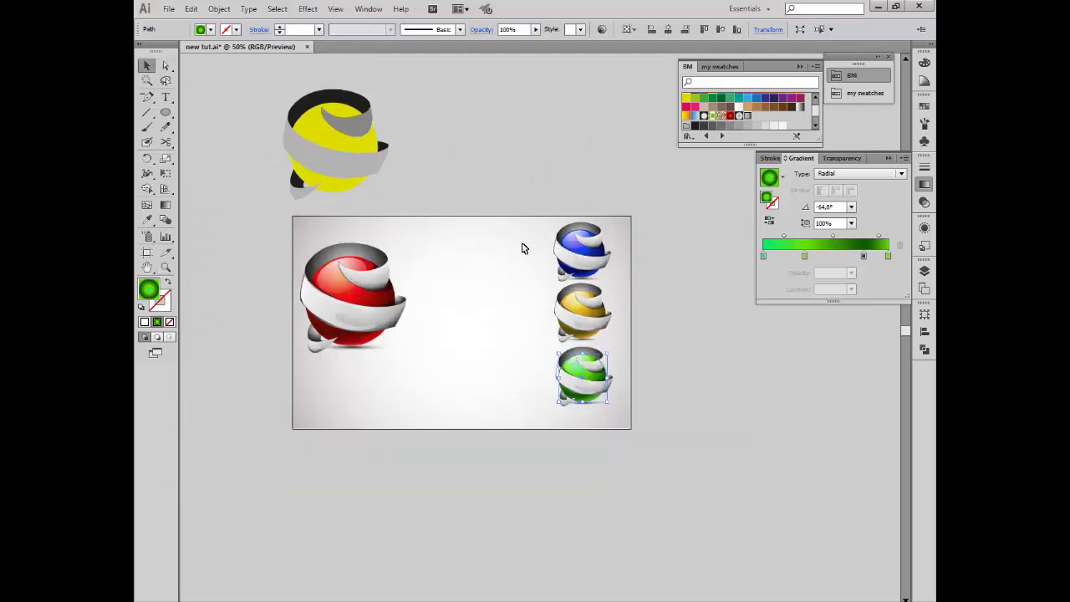
pyautogui.moveTo(291, 234)
pyautogui.mouseDown()
pyautogui.moveTo(424, 243)
pyautogui.moveTo(440, 215)
pyautogui.mouseUp()
pyautogui.moveTo(332, 285)
pyautogui.mouseDown()
pyautogui.moveTo(443, 313)
pyautogui.moveTo(407, 304)
pyautogui.mouseUp()
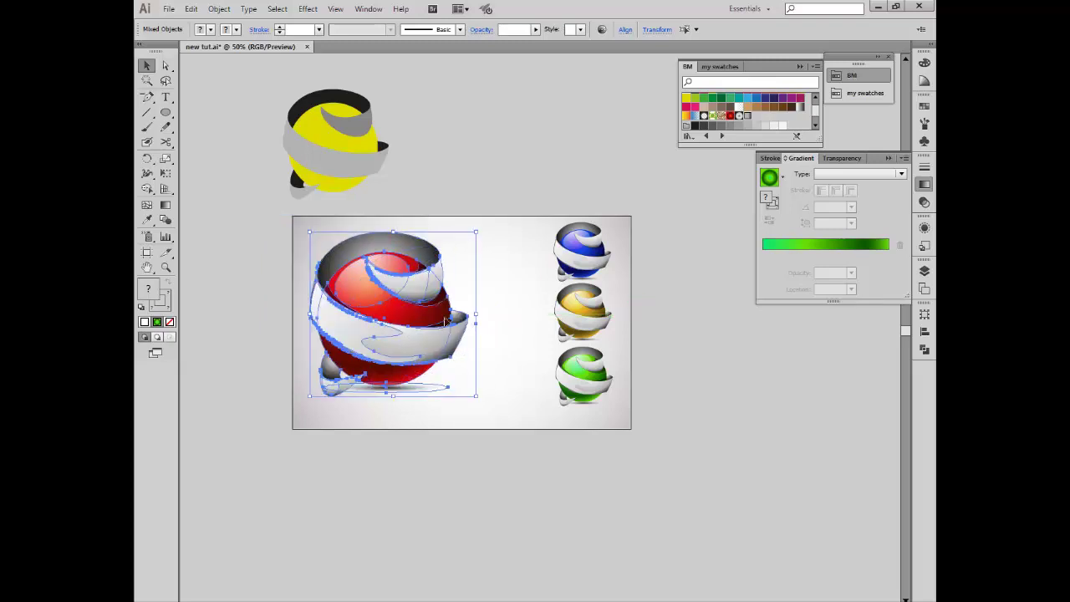
# - Collapse the swatch and gradient panels and deselect the sphere to review the result
pyautogui.scroll(1, 447, 322)
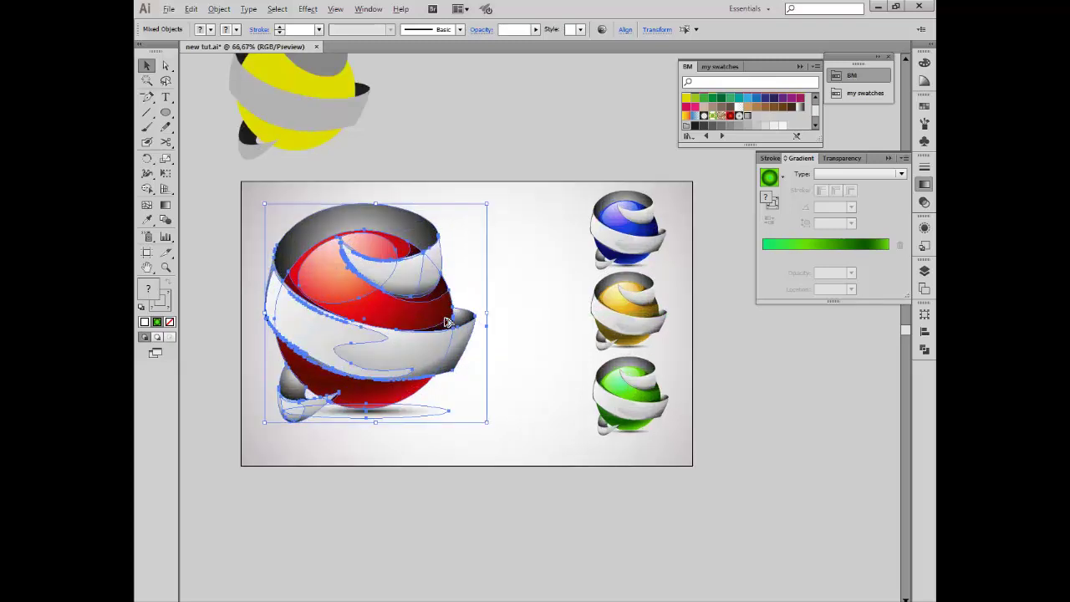
pyautogui.scroll(2, 447, 322)
pyautogui.click(837, 75)
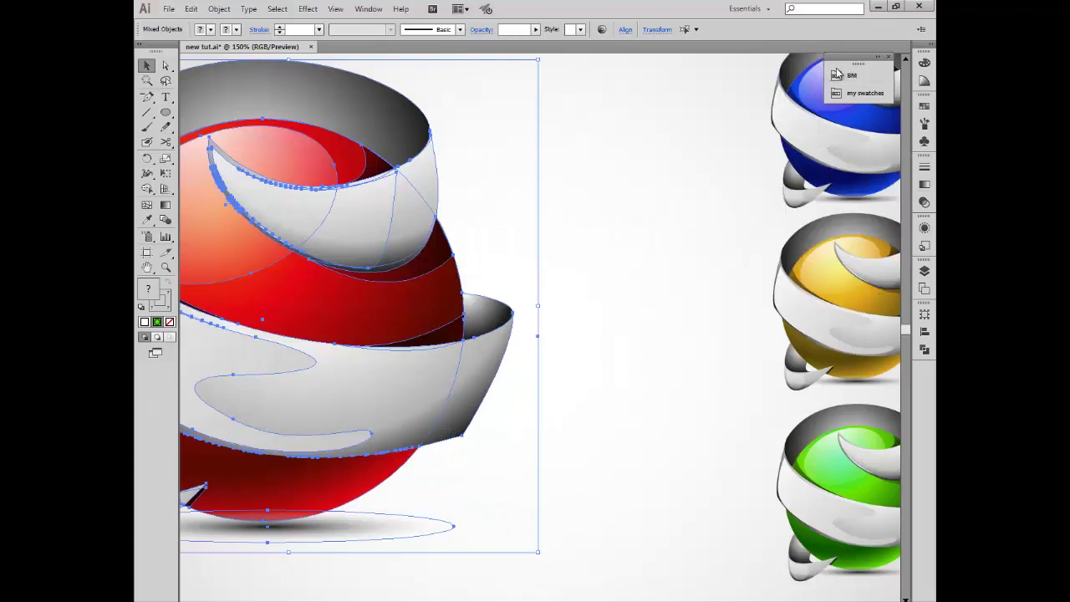
pyautogui.scroll(-1, 584, 236)
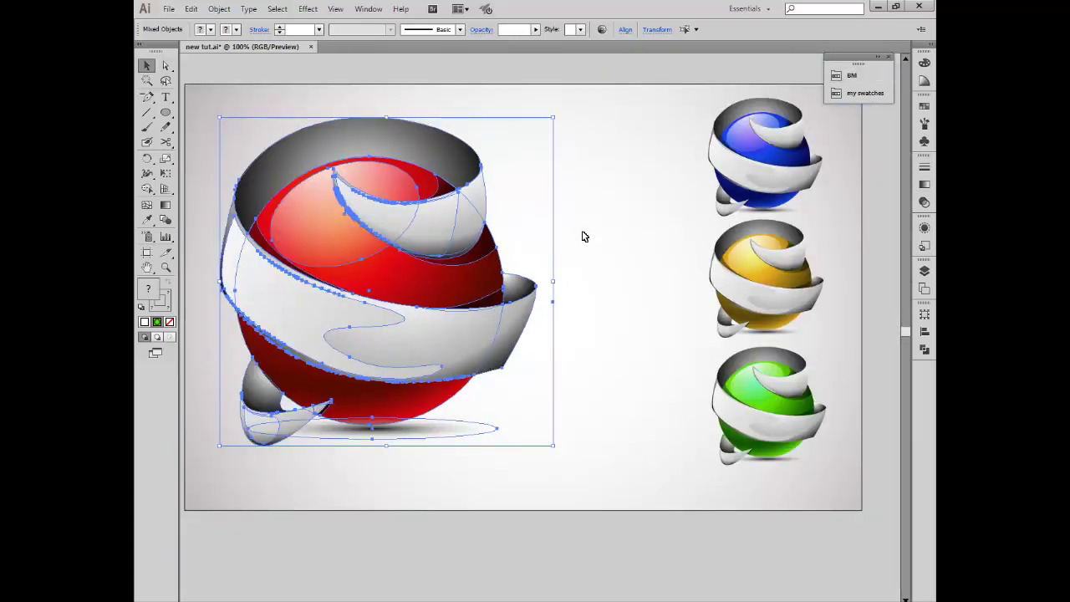
pyautogui.click(583, 237)
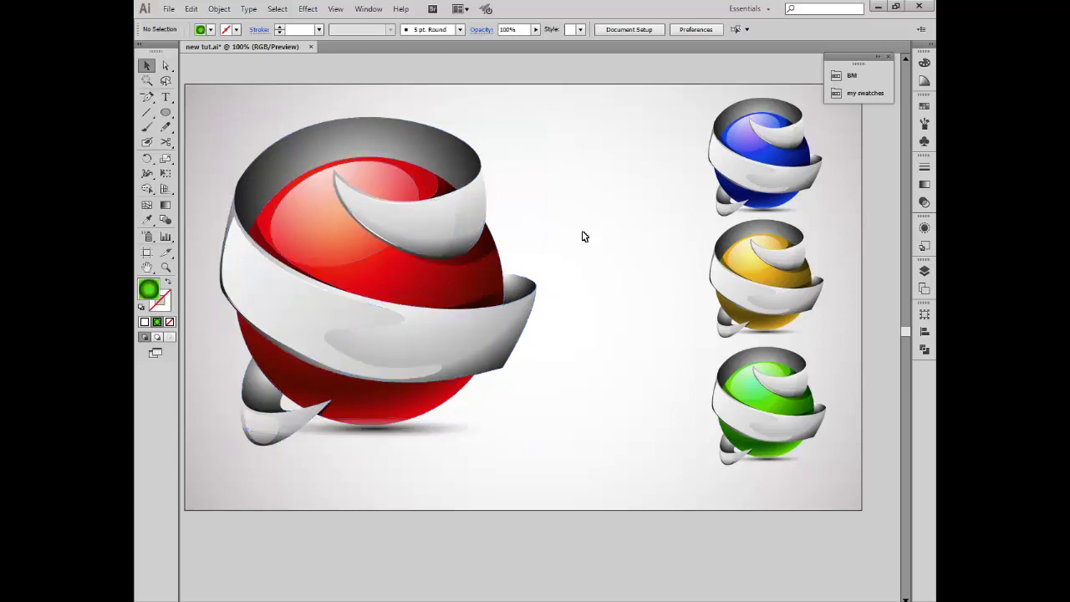